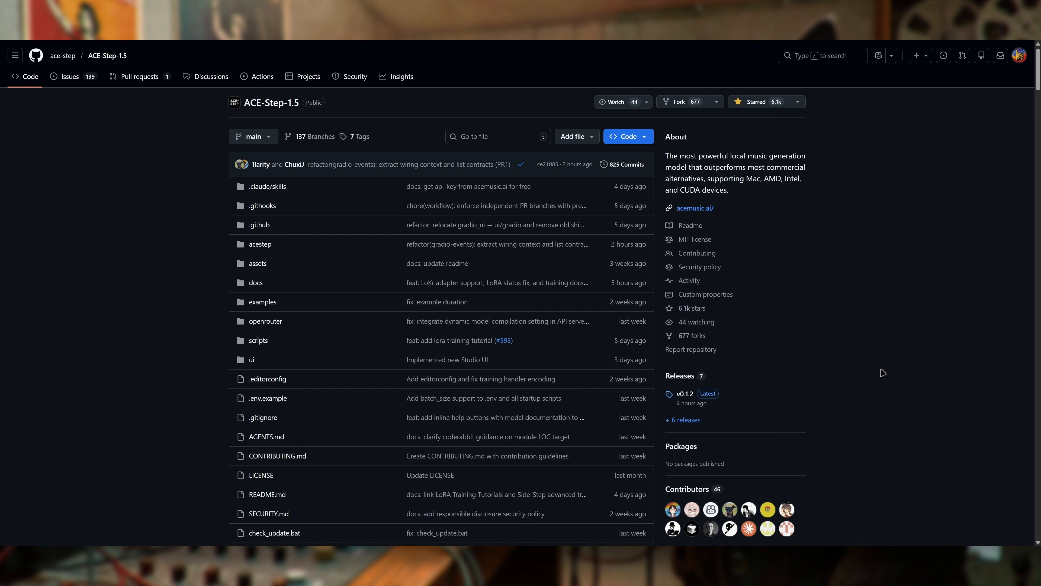
# Step: Look through the ACE-Step-1.5 repository's overview and file list down to the start of its README
pyautogui.scroll(-1, 884, 371)
pyautogui.scroll(1, 885, 365)
pyautogui.scroll(-7, 857, 197)
pyautogui.scroll(-6, 857, 197)
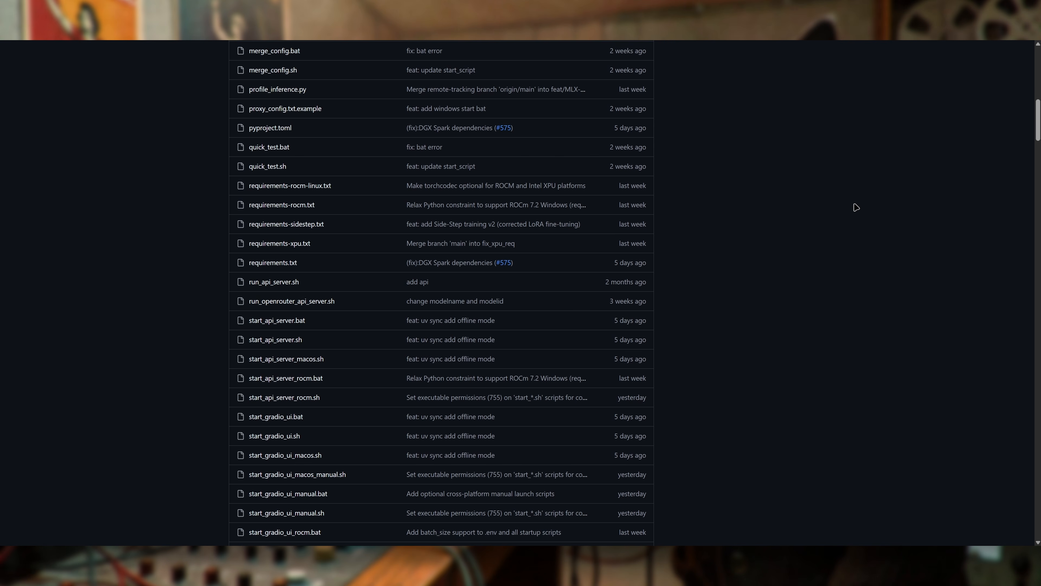
pyautogui.scroll(13, 856, 207)
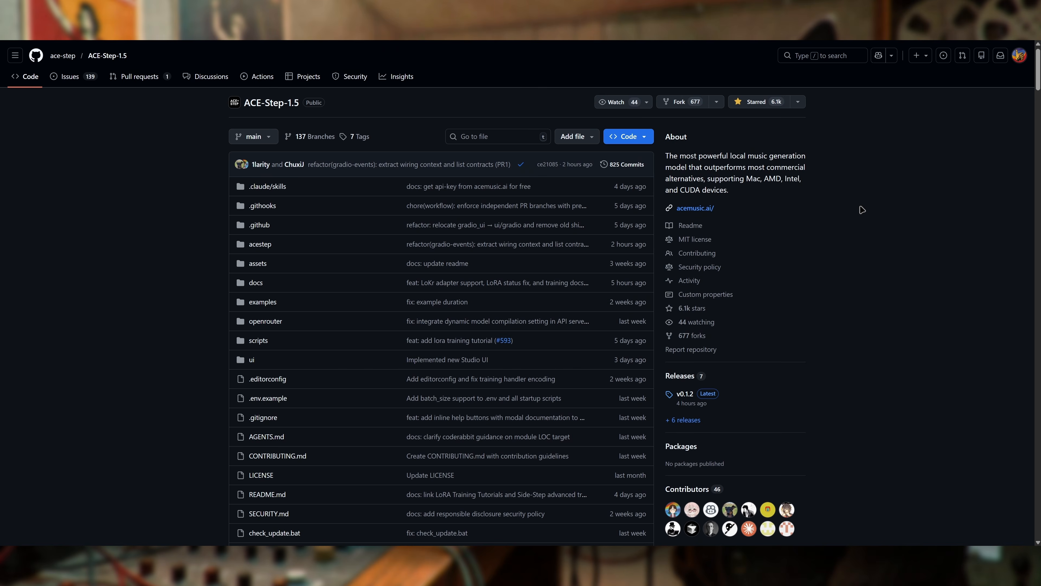
pyautogui.scroll(-3, 862, 210)
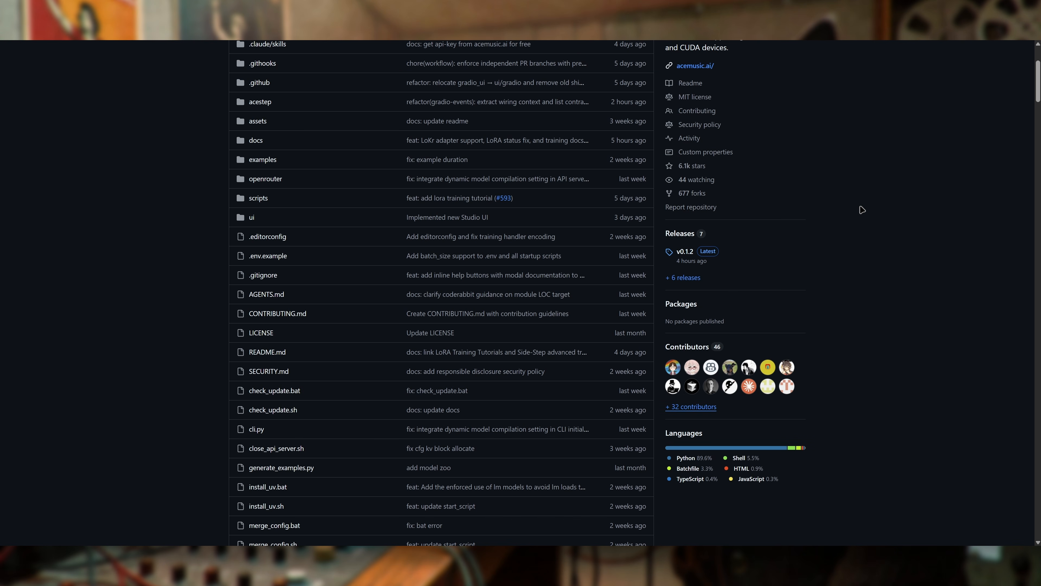
pyautogui.scroll(-19, 862, 210)
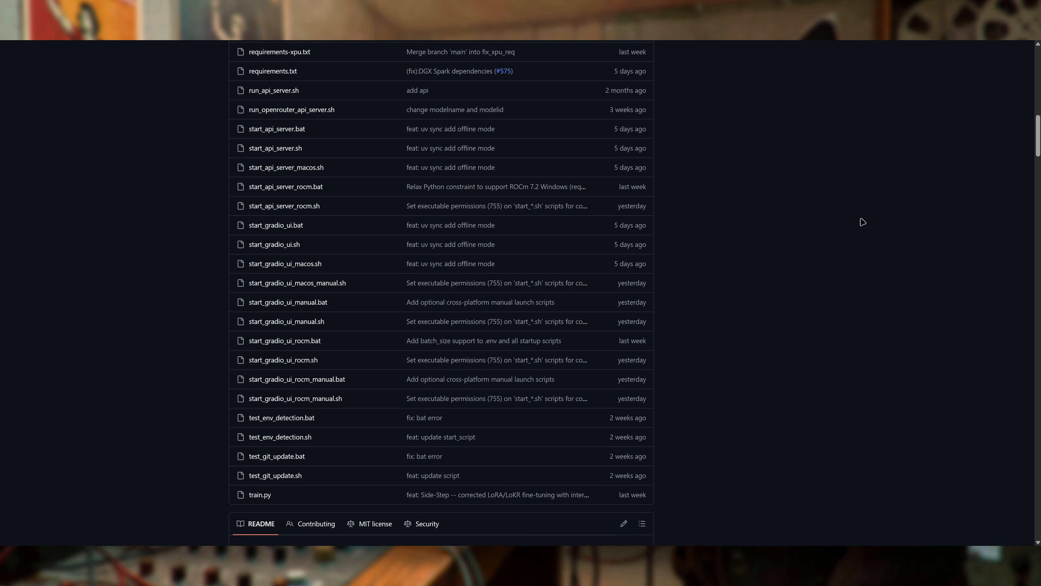
pyautogui.scroll(-3, 859, 225)
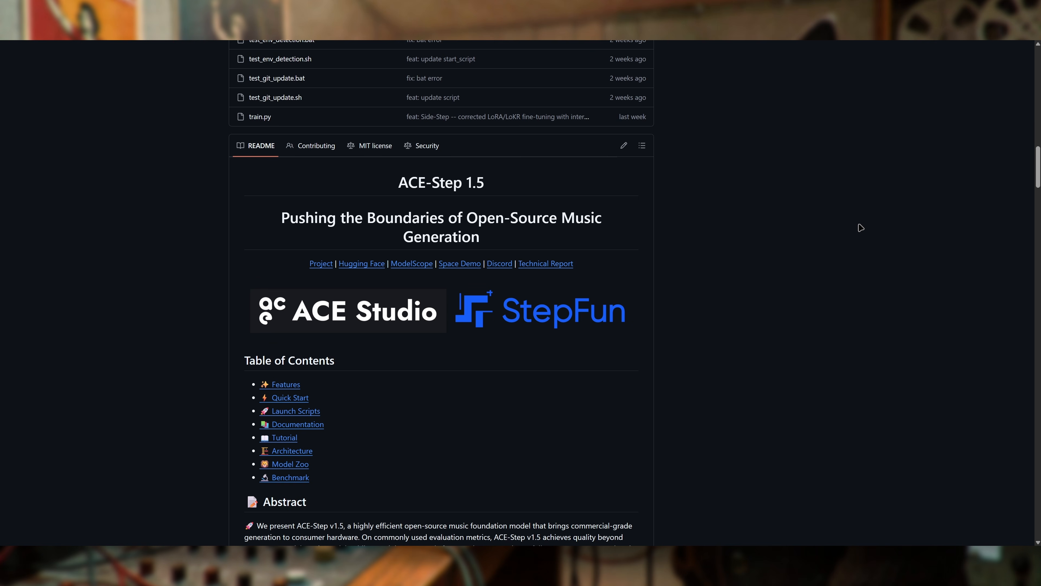
# Step: Read the README's abstract, features, performance, generation quality and control sections down to the model recommendations by GPU VRAM
pyautogui.scroll(-1, 859, 225)
pyautogui.scroll(-5, 897, 170)
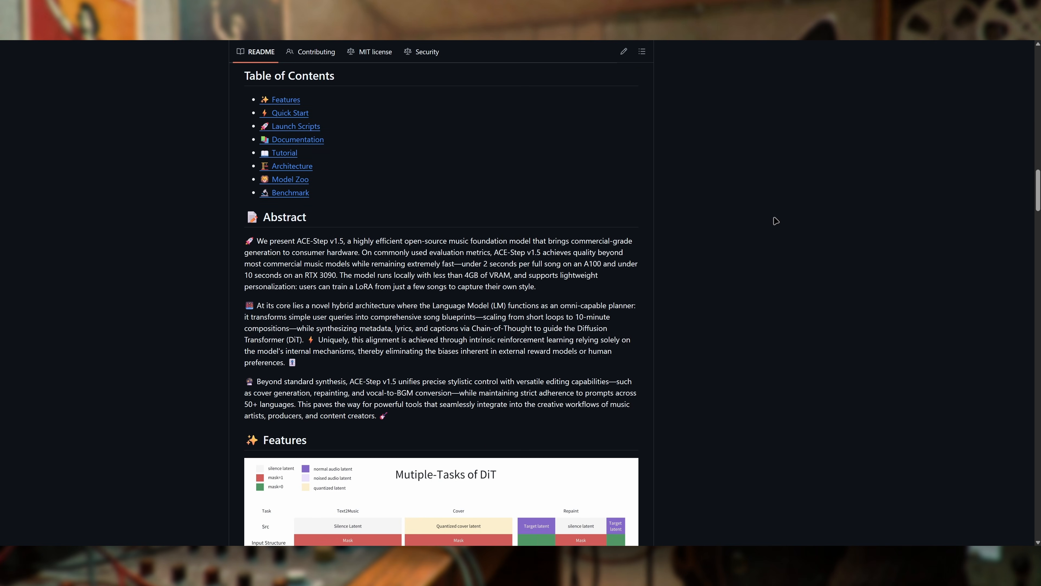
pyautogui.scroll(-2, 766, 246)
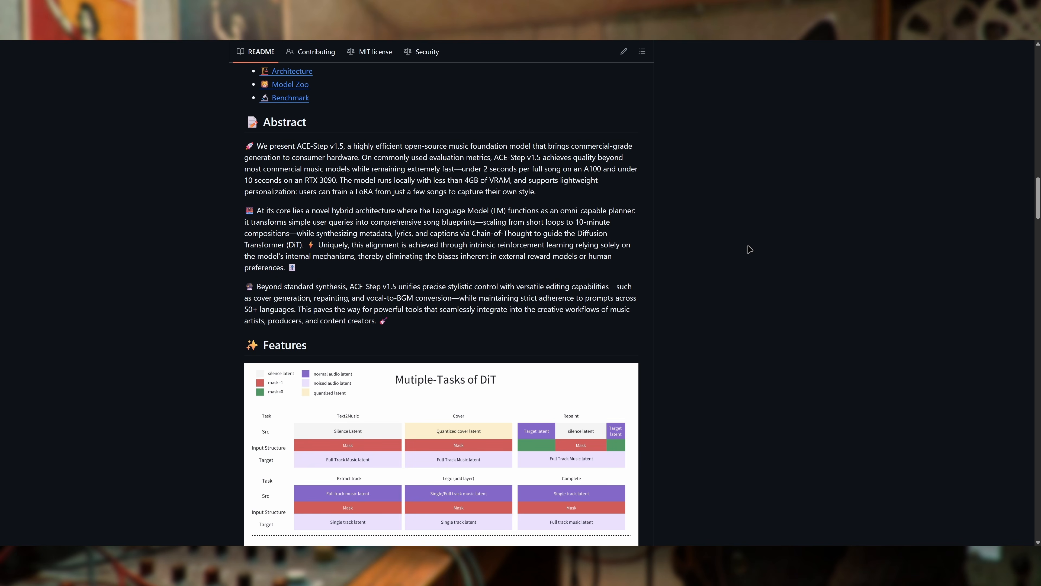
pyautogui.scroll(-4, 749, 249)
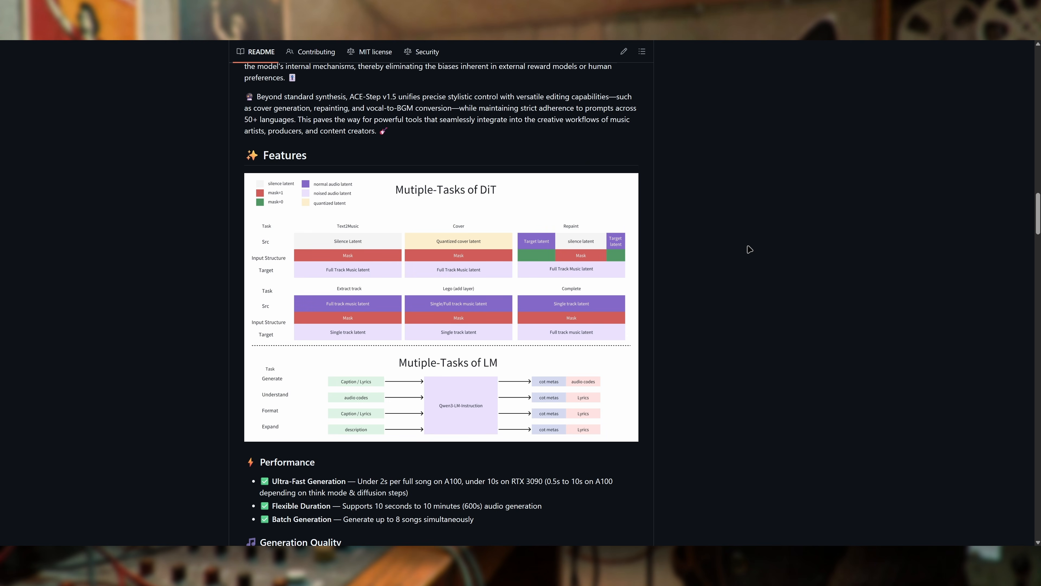
pyautogui.scroll(-4, 749, 249)
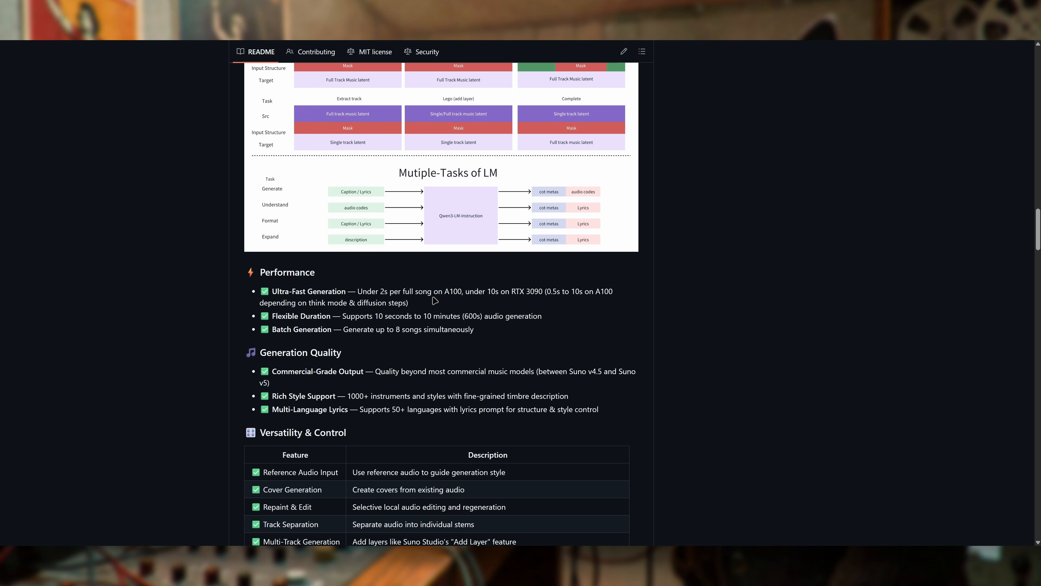
pyautogui.scroll(-1, 470, 307)
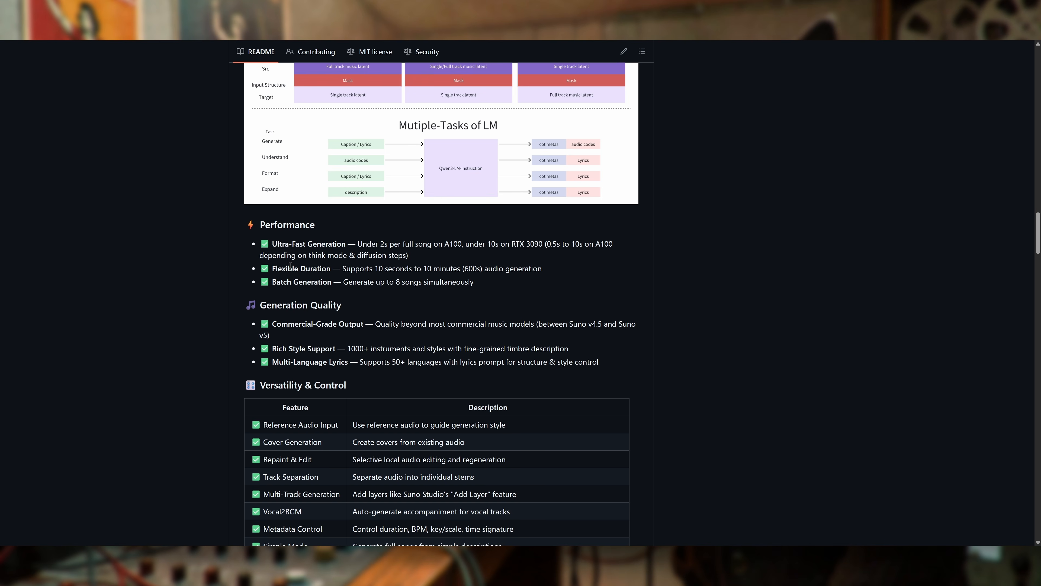
pyautogui.scroll(-1, 290, 266)
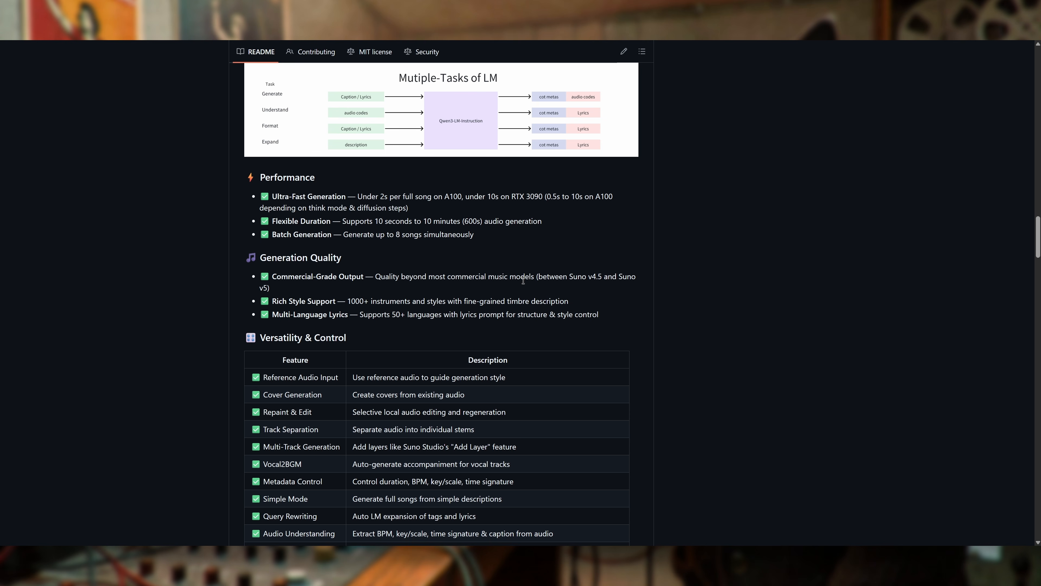
pyautogui.scroll(-10, 621, 265)
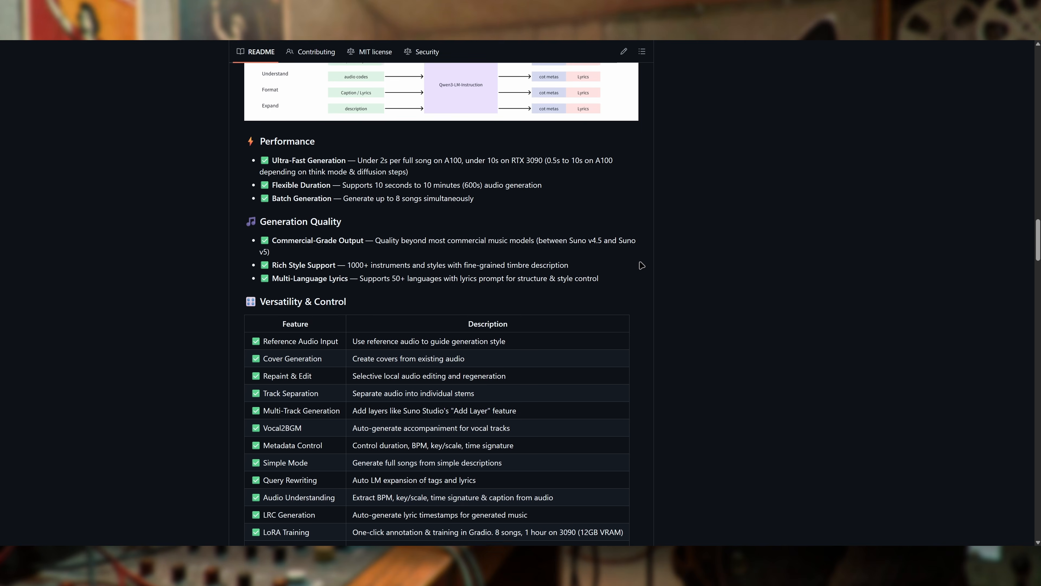
pyautogui.scroll(-10, 583, 186)
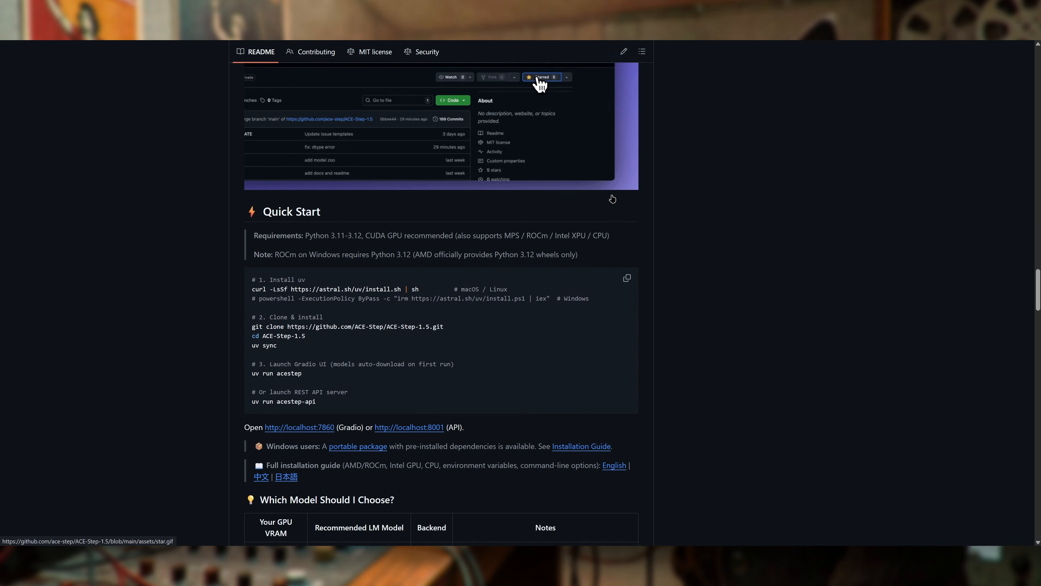
pyautogui.scroll(-5, 697, 200)
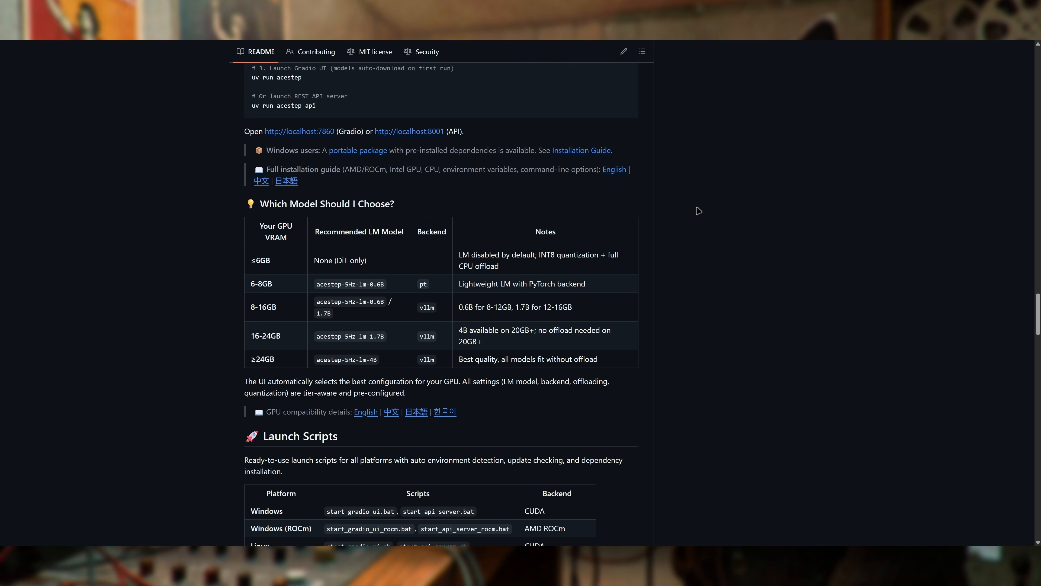
# Step: Open the Installation Guide for Windows users linked in the README's Quick Start section
pyautogui.scroll(-1, 684, 167)
pyautogui.scroll(6, 683, 167)
pyautogui.scroll(1, 682, 167)
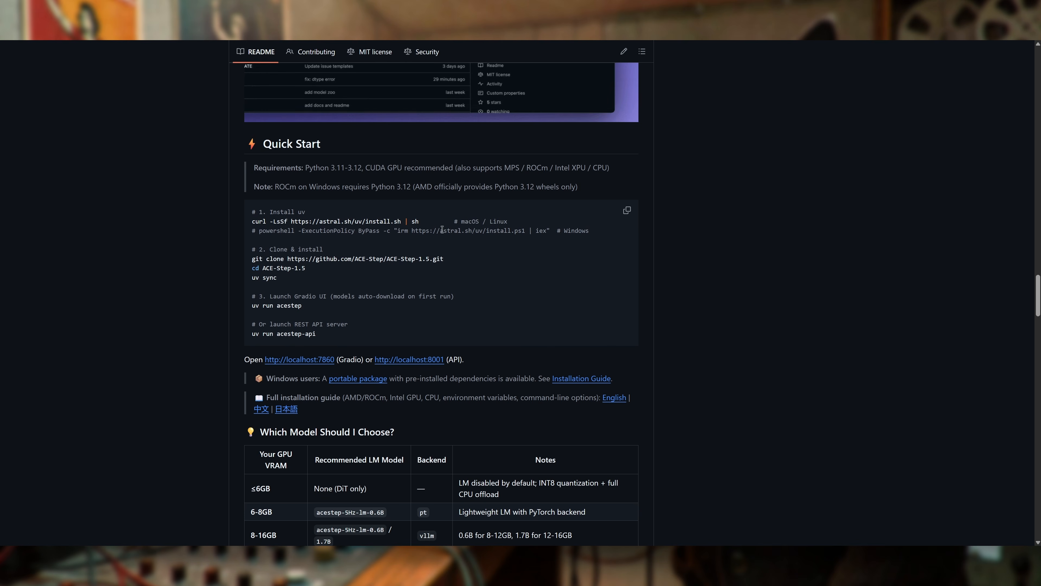
pyautogui.scroll(-1, 484, 246)
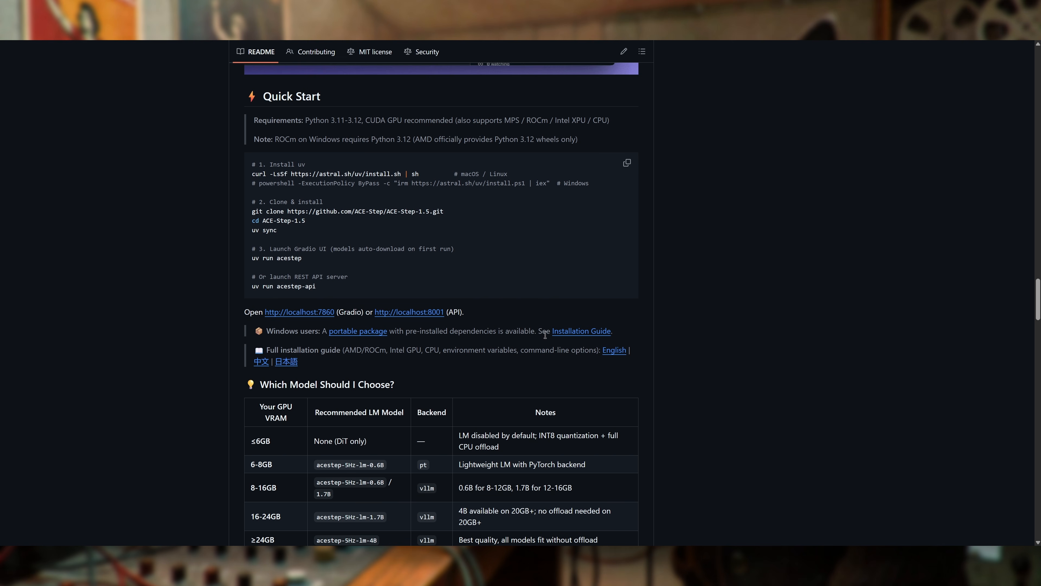
pyautogui.click(595, 333)
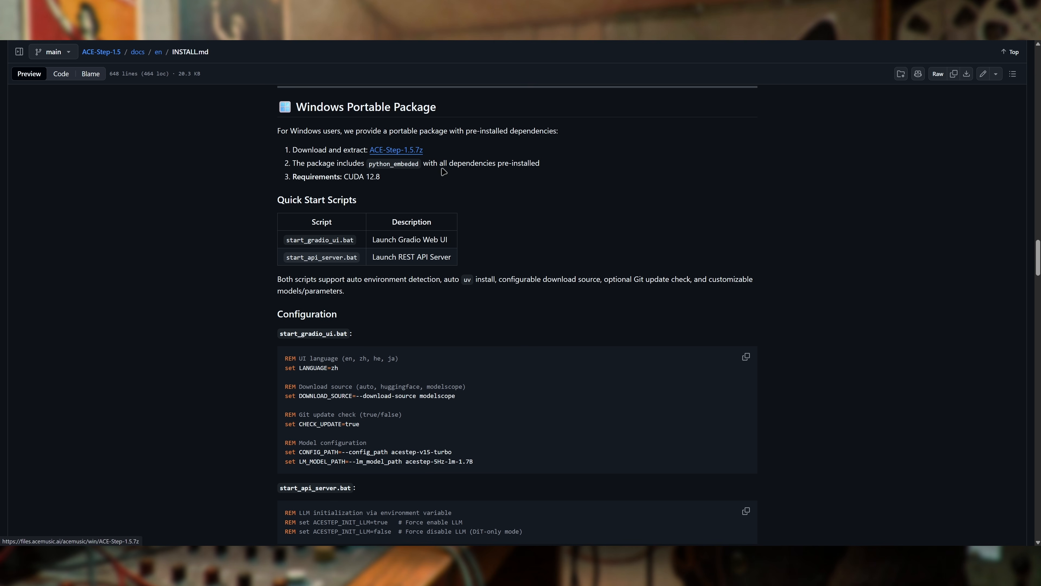
# Step: Review the Windows Portable Package instructions, including the archive download, the python_embeded contents and the CUDA requirement
pyautogui.scroll(1, 483, 204)
pyautogui.scroll(-1, 422, 215)
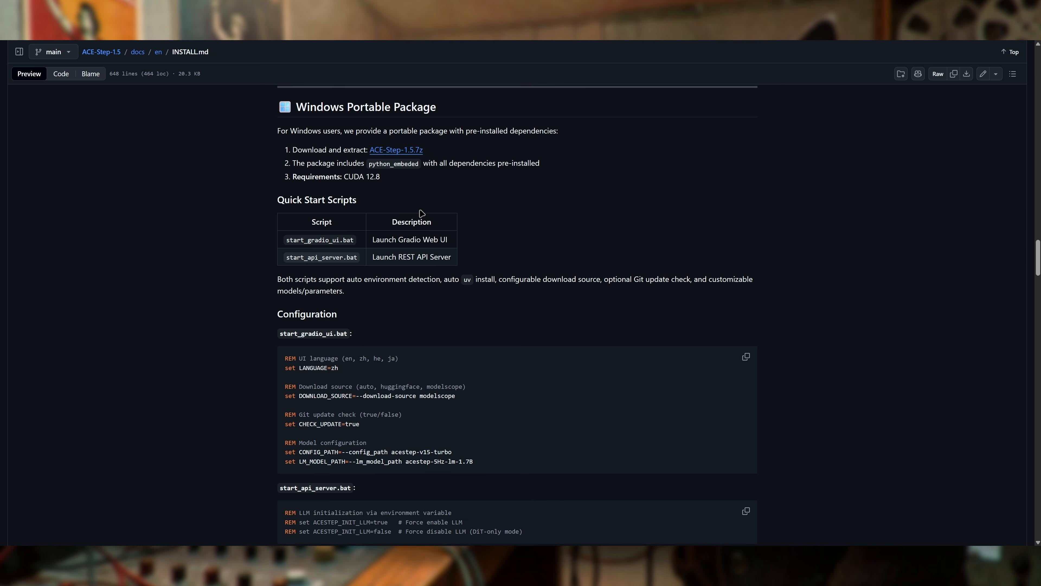
pyautogui.scroll(1, 345, 119)
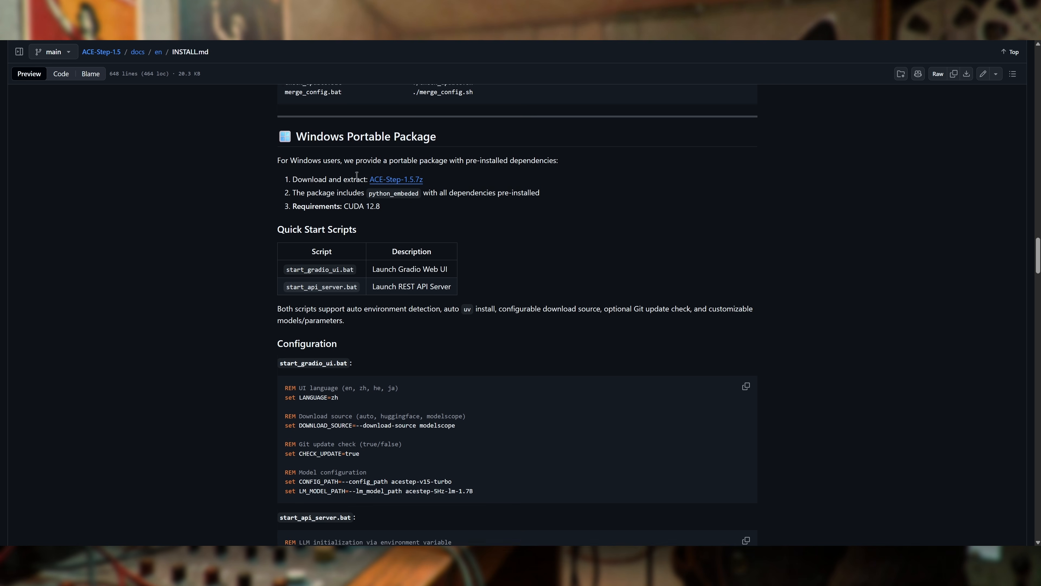
pyautogui.moveTo(369, 212); pyautogui.dragTo(419, 212)
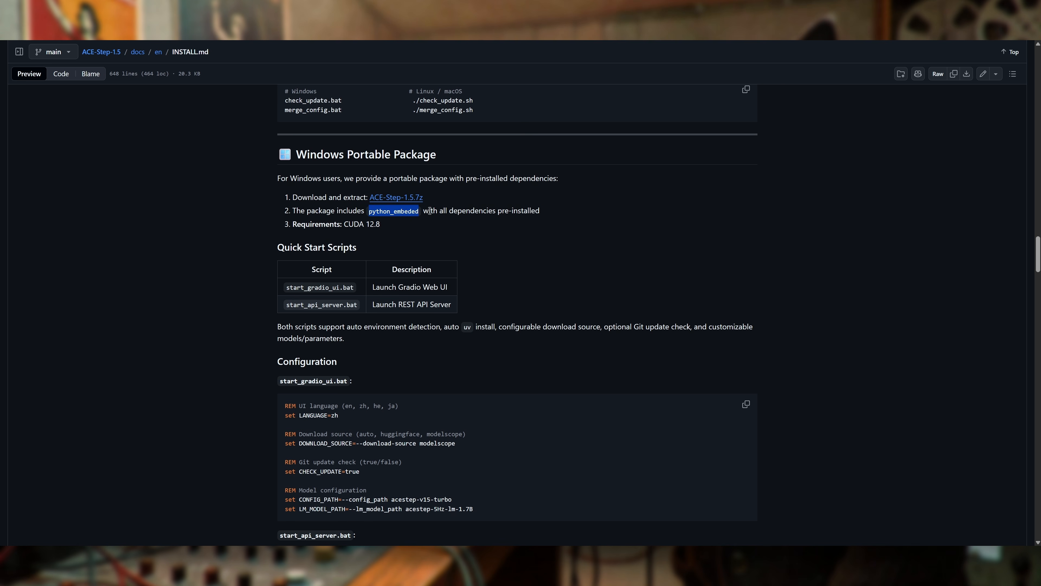
pyautogui.click(452, 211)
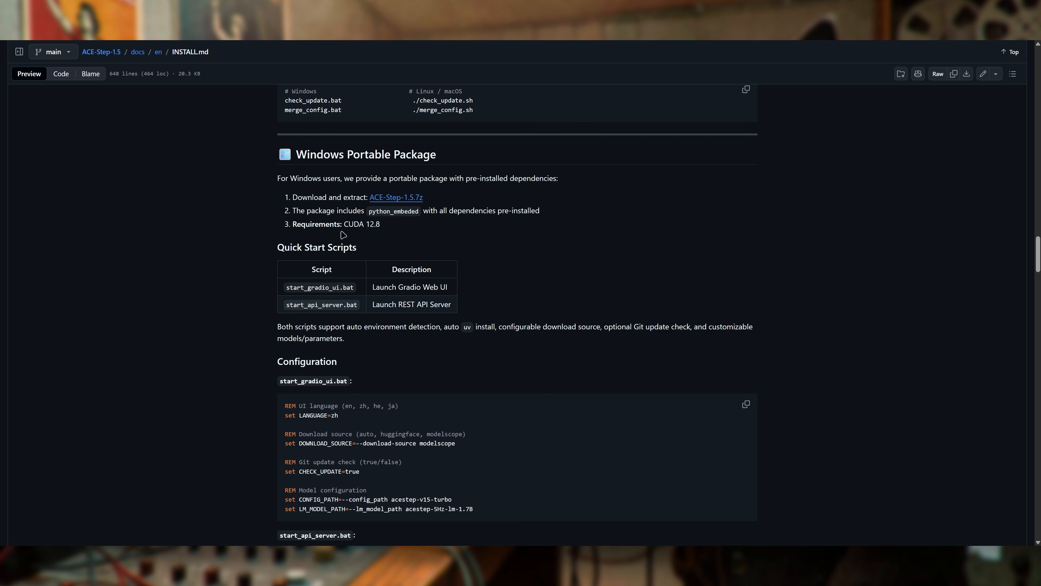
pyautogui.moveTo(365, 225); pyautogui.dragTo(389, 229)
pyautogui.click(391, 281)
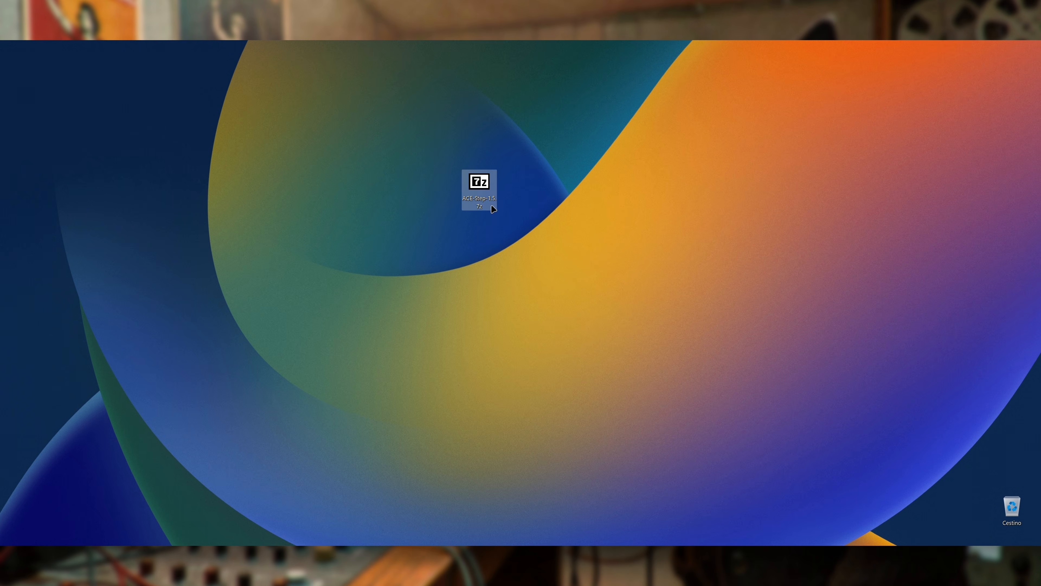
# Step: Switch to the desktop, extract the downloaded ACE-Step-1.5.7z archive there and place the extracted folder beside the archive
pyautogui.moveTo(491, 205); pyautogui.dragTo(407, 173)
pyautogui.rightClick(408, 185)
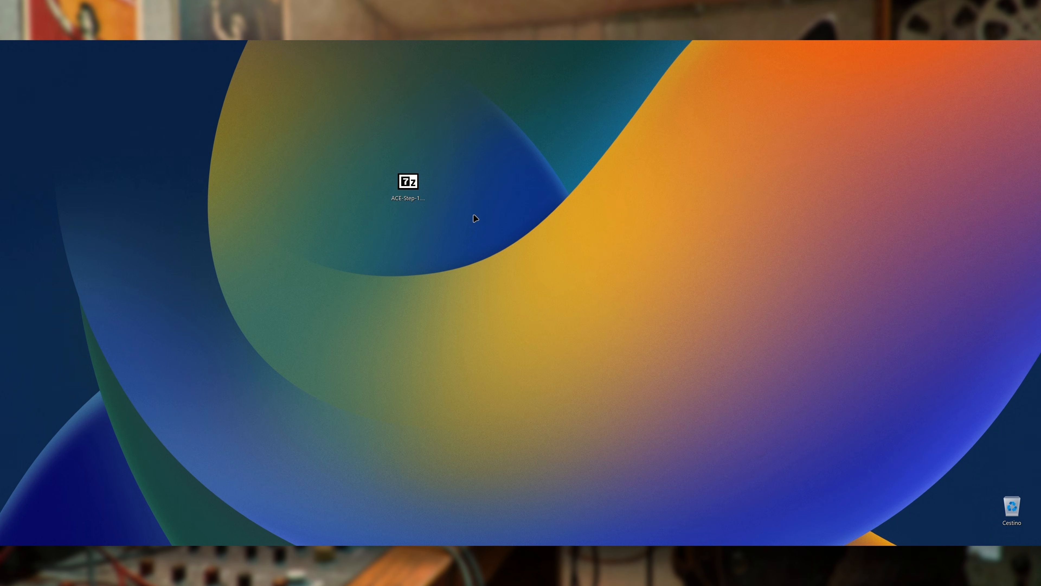
pyautogui.moveTo(526, 378)
pyautogui.click(639, 410)
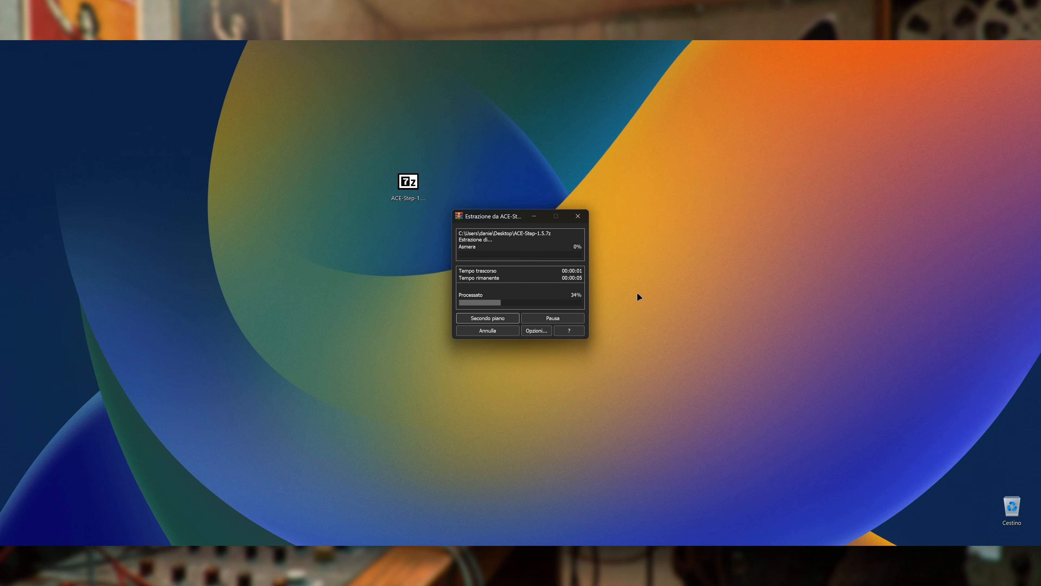
pyautogui.click(25, 48)
pyautogui.moveTo(28, 51); pyautogui.dragTo(454, 186)
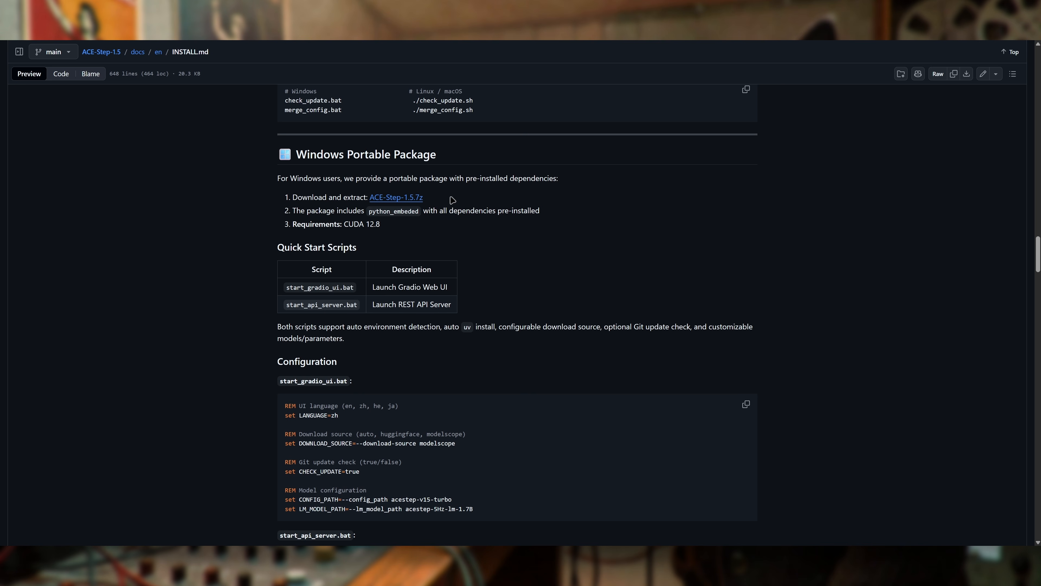
# Step: Return to the installation guide and read the Quick Start Scripts table and the launch scripts' configuration options
pyautogui.scroll(-1, 553, 202)
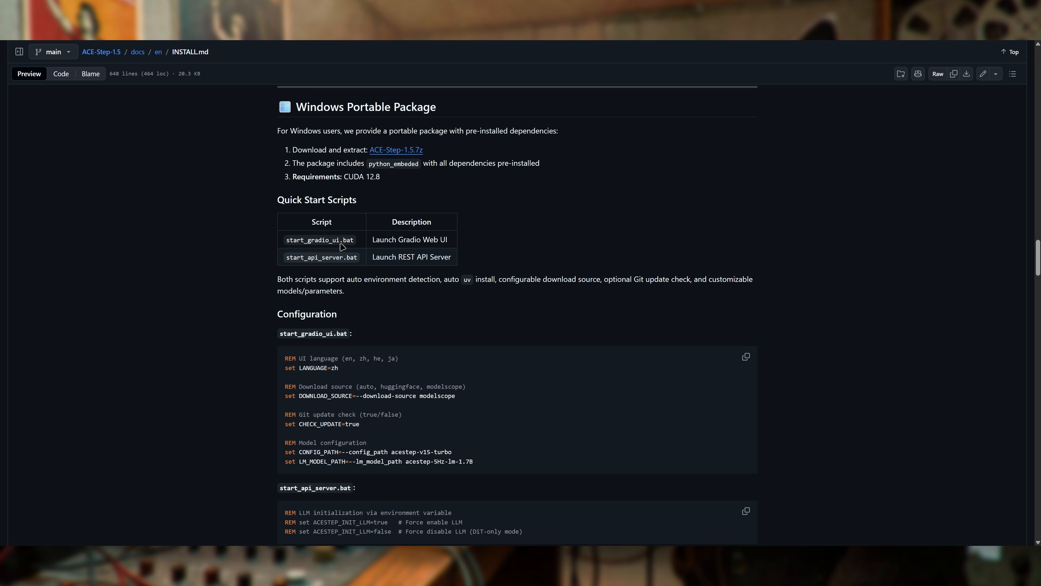
pyautogui.moveTo(374, 240); pyautogui.dragTo(450, 240)
pyautogui.click(298, 259)
pyautogui.scroll(-3, 354, 296)
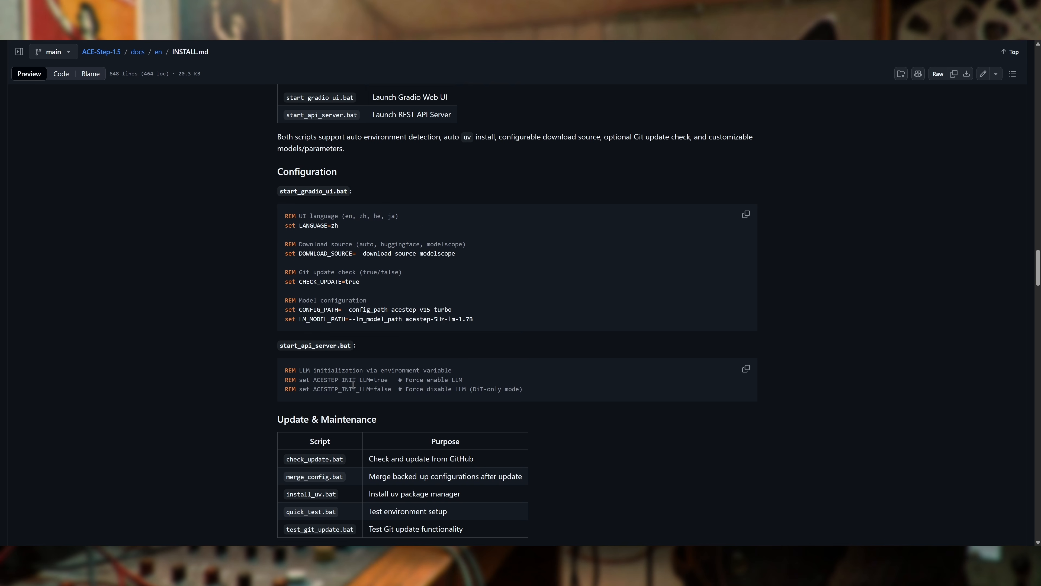
# Step: Examine the Update & Maintenance scripts, starting with check_update.bat, plus the update workflow and Portable Git Support sections
pyautogui.scroll(-3, 220, 259)
pyautogui.scroll(-1, 220, 259)
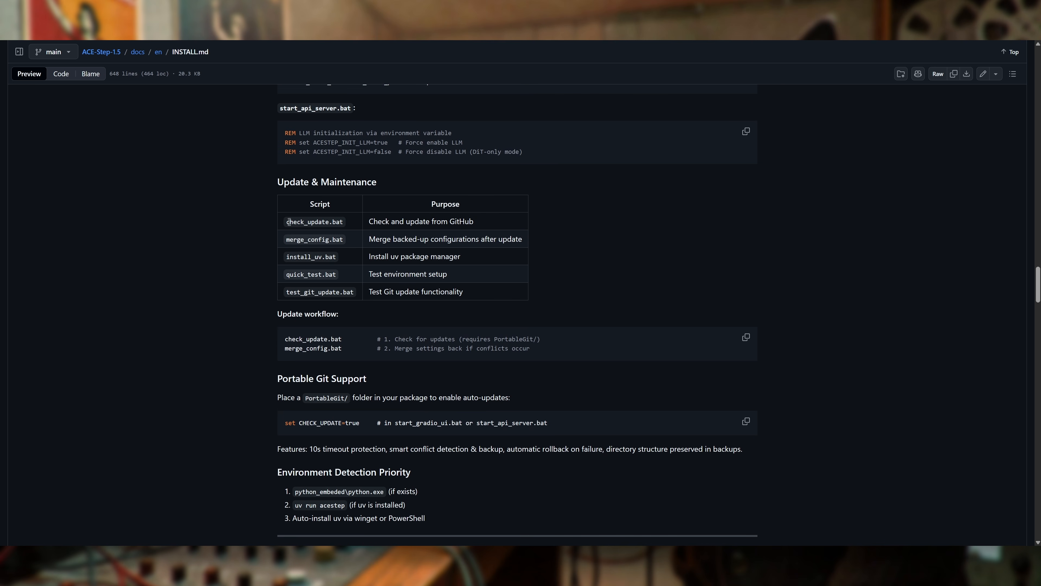
pyautogui.moveTo(288, 222); pyautogui.dragTo(345, 223)
pyautogui.click(313, 247)
pyautogui.scroll(1, 548, 284)
pyautogui.scroll(1, 621, 332)
pyautogui.scroll(-1, 620, 333)
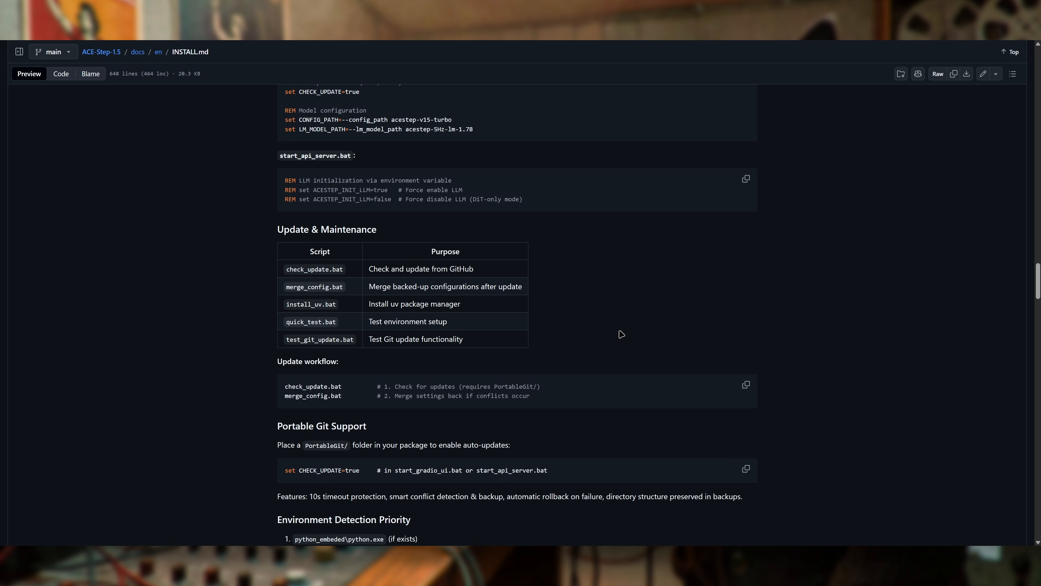
pyautogui.scroll(-3, 619, 334)
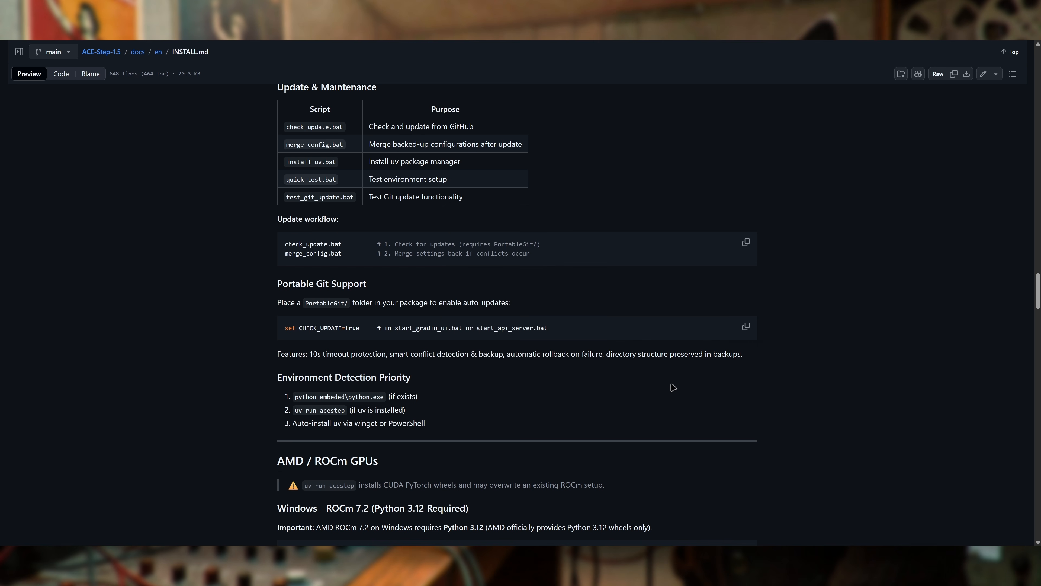
pyautogui.scroll(1, 736, 390)
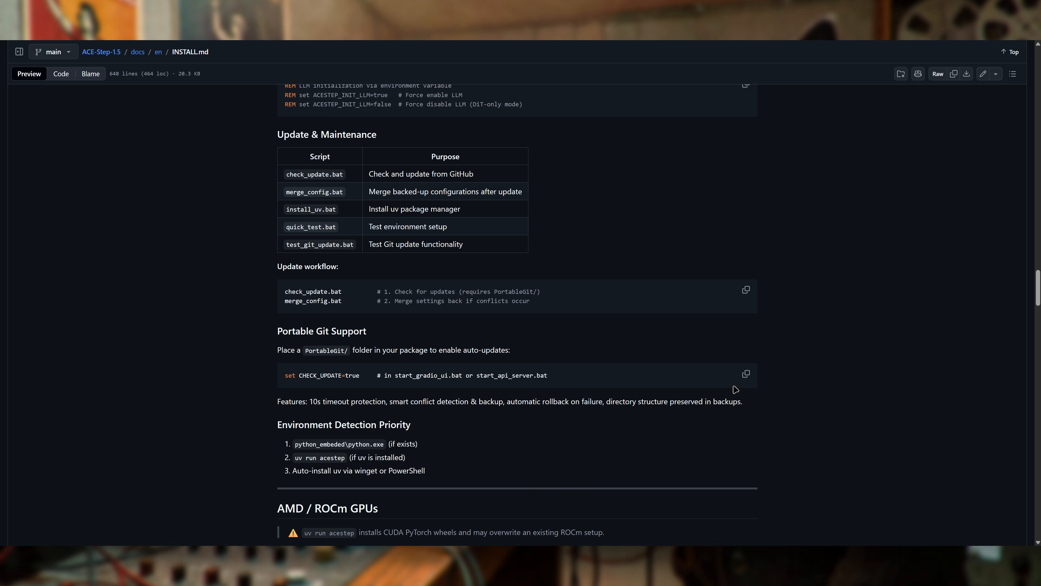
# Step: Look through the guide's AMD / ROCm setup instructions for Windows and Linux and the Intel GPUs section
pyautogui.scroll(-4, 802, 332)
pyautogui.scroll(-2, 794, 332)
pyautogui.scroll(-5, 516, 265)
pyautogui.scroll(-1, 533, 289)
pyautogui.scroll(7, 586, 337)
pyautogui.scroll(-1, 639, 341)
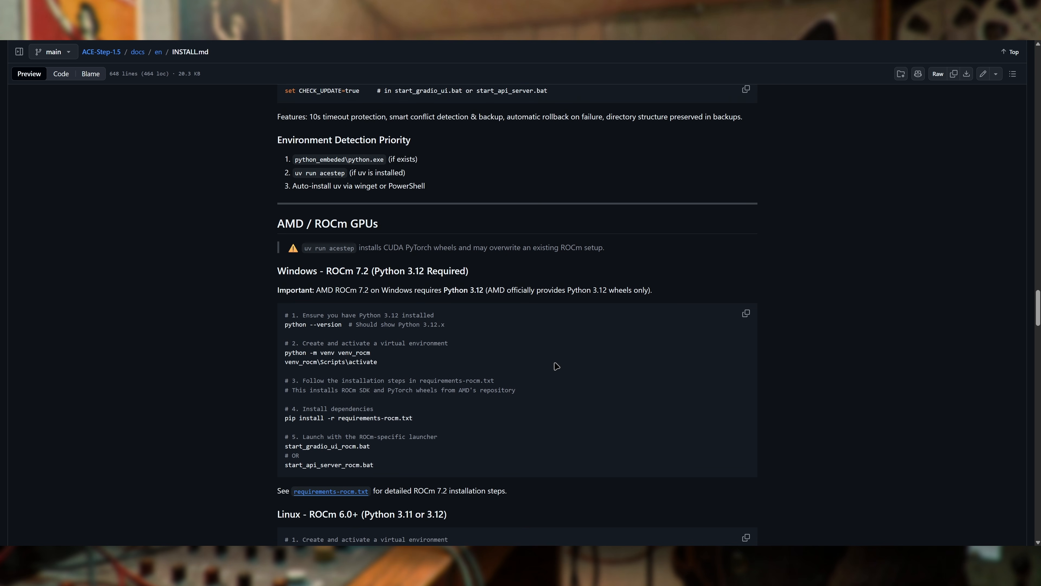
pyautogui.scroll(-4, 838, 387)
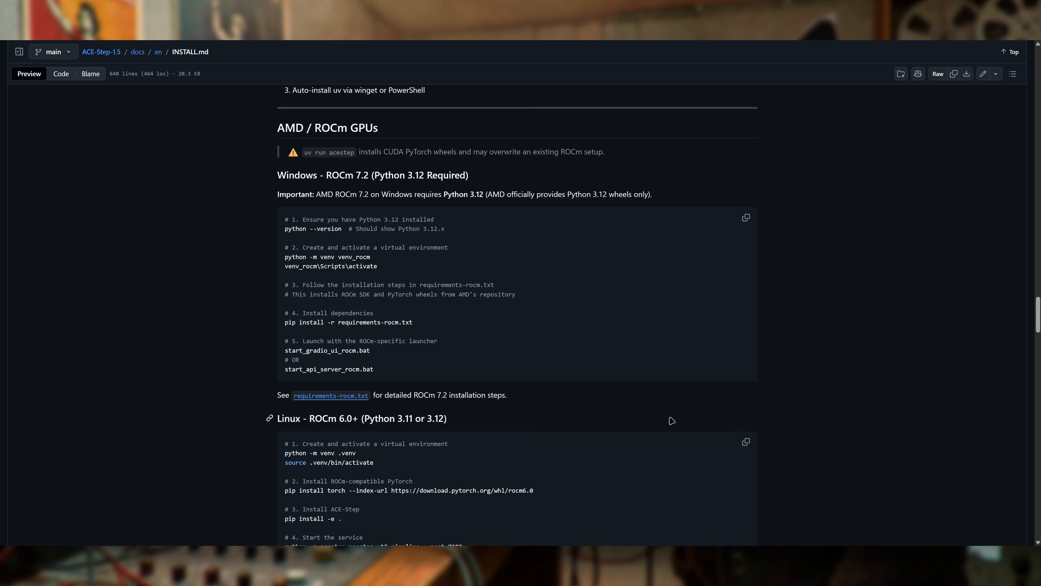
pyautogui.scroll(8, 696, 389)
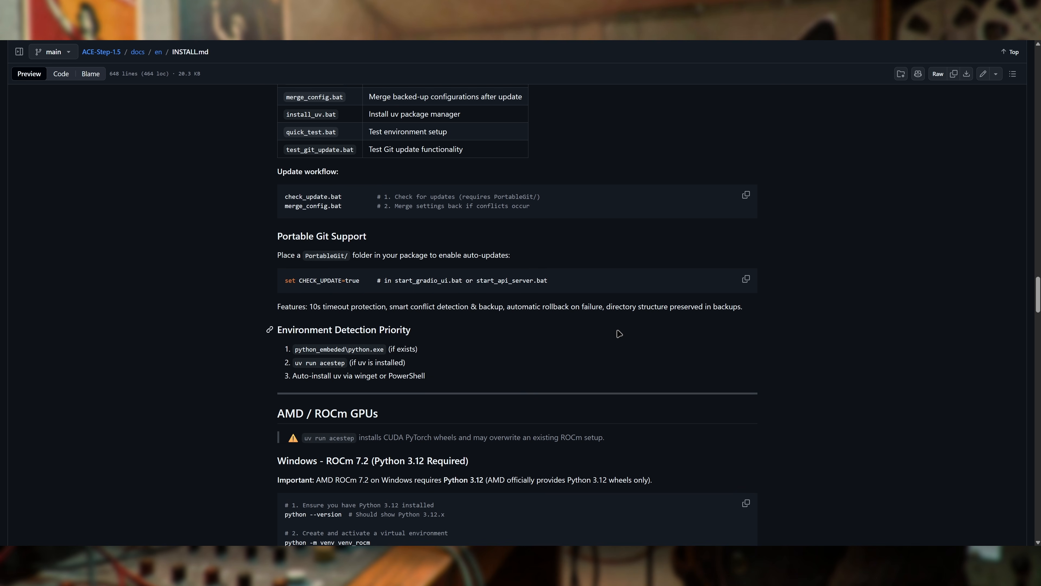
pyautogui.scroll(4, 777, 390)
pyautogui.scroll(-15, 778, 390)
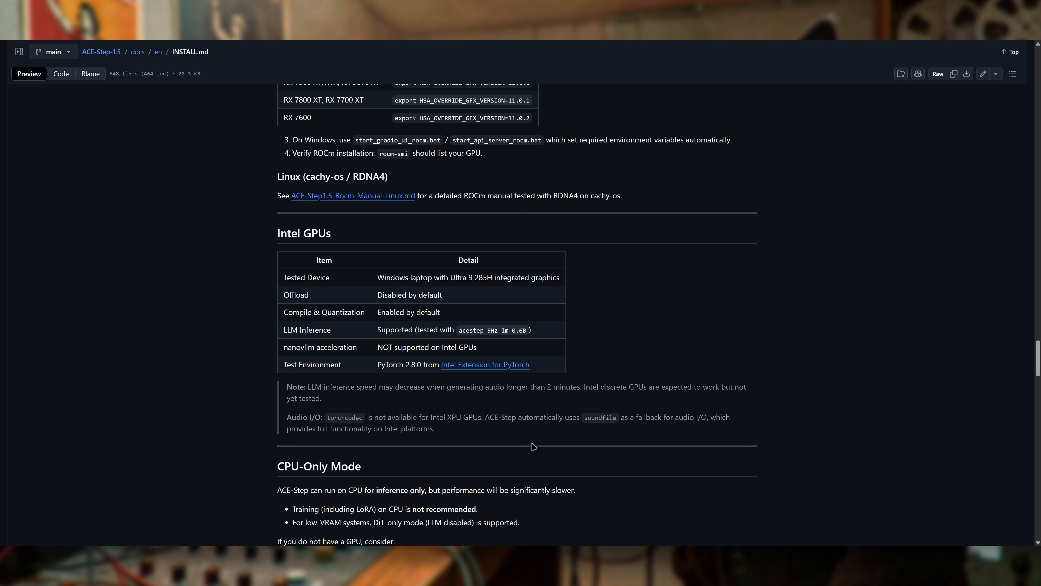
# Step: Read through the guide's CPU-Only Mode, Linux Notes, Environment Variables (.env) and Gradio UI Command Line Options sections
pyautogui.scroll(-1, 557, 266)
pyautogui.scroll(-5, 557, 266)
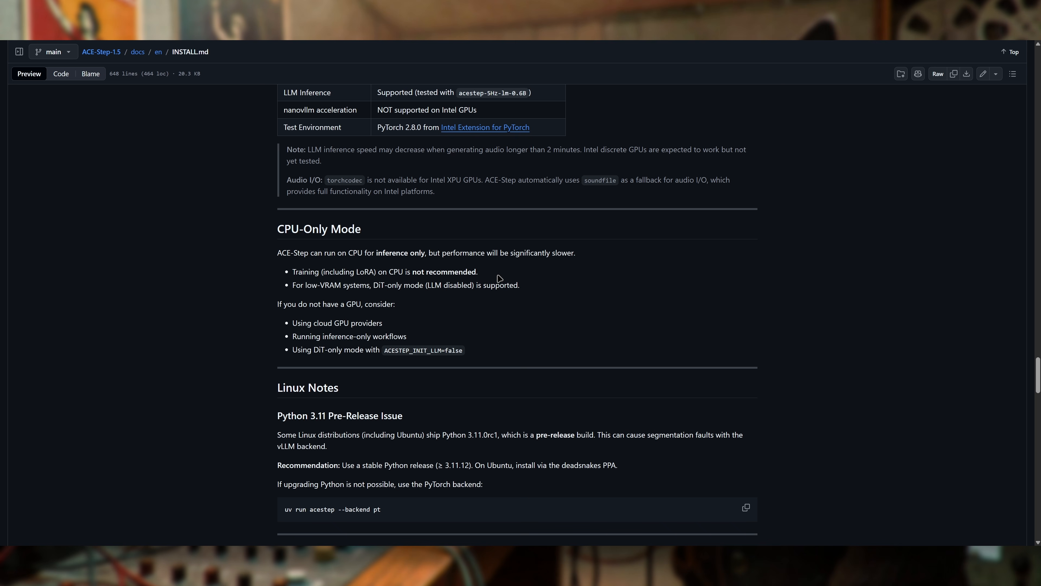
pyautogui.scroll(-1, 499, 279)
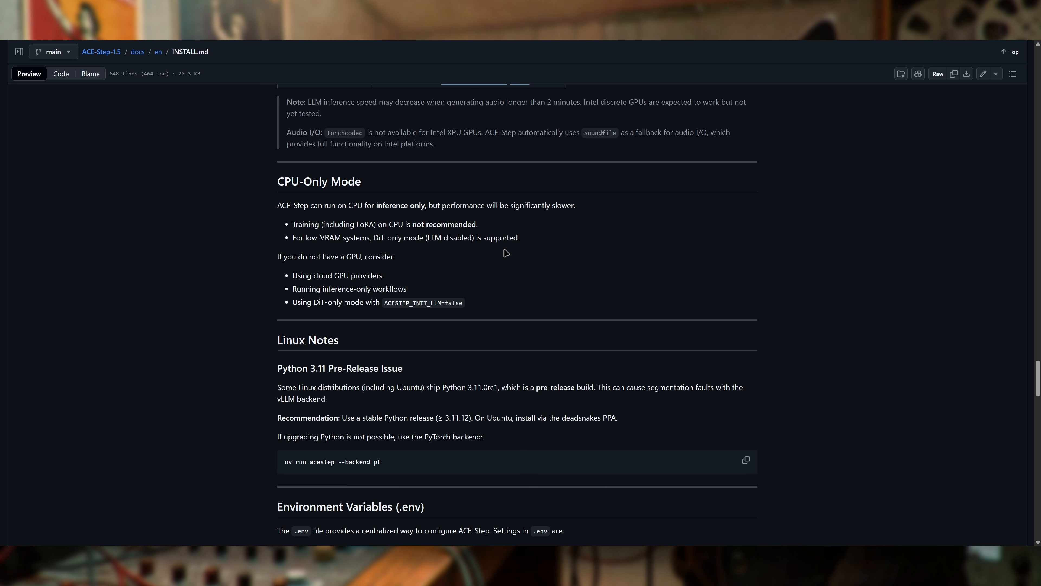
pyautogui.scroll(-1, 480, 246)
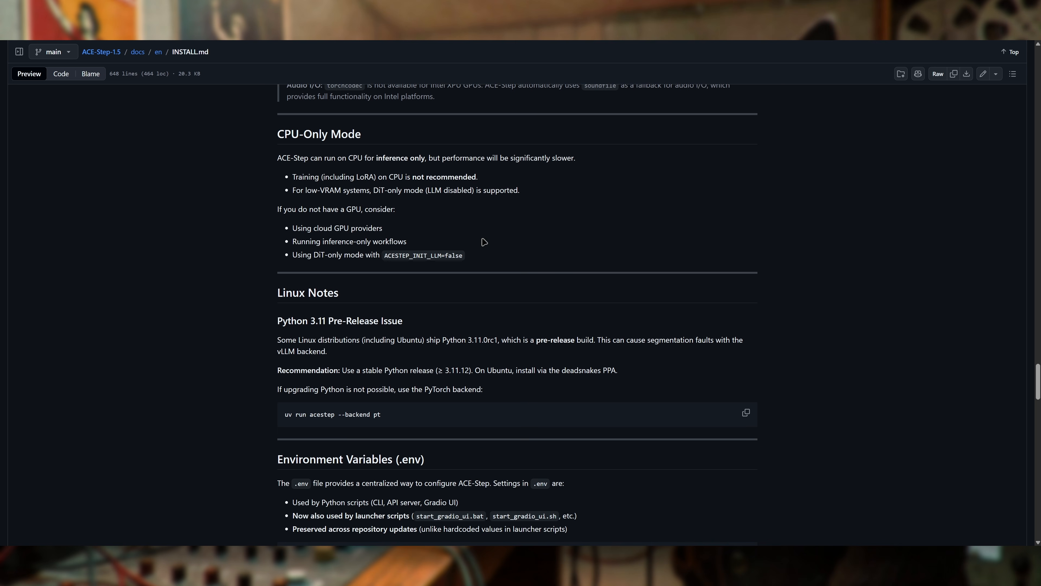
pyautogui.scroll(-15, 484, 242)
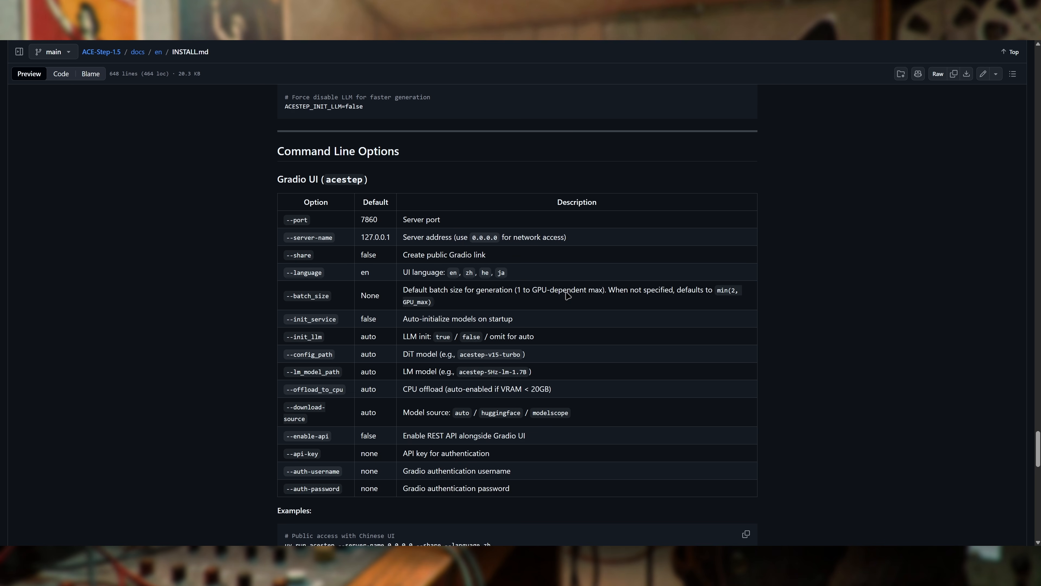
pyautogui.scroll(1, 636, 240)
pyautogui.scroll(-3, 648, 243)
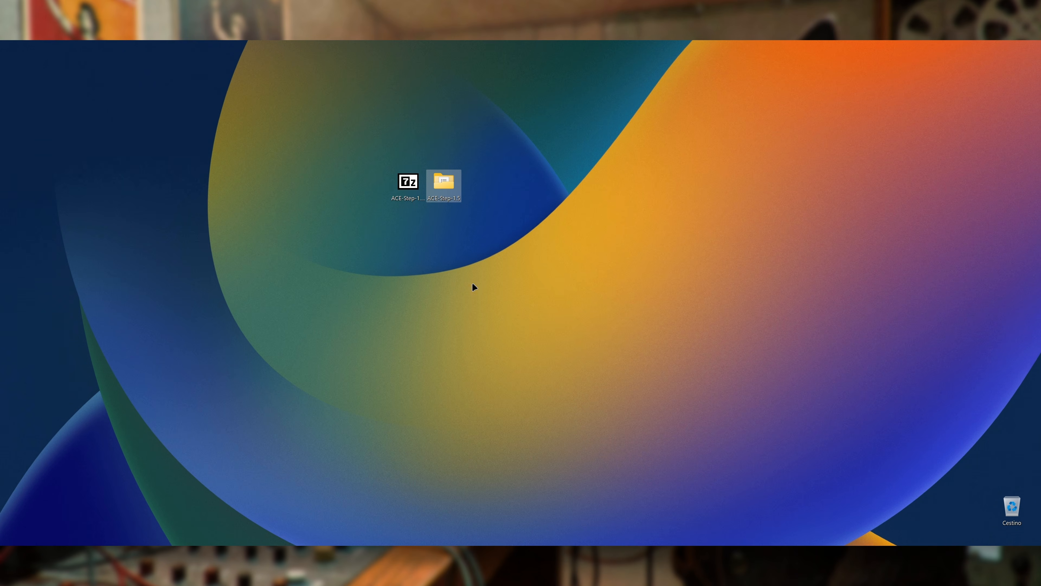
# Step: Open the extracted ACE-Step-1.5 folder from the desktop and look through its batch scripts
pyautogui.doubleClick(445, 185)
pyautogui.moveTo(552, 136); pyautogui.dragTo(516, 107)
pyautogui.scroll(-9, 504, 303)
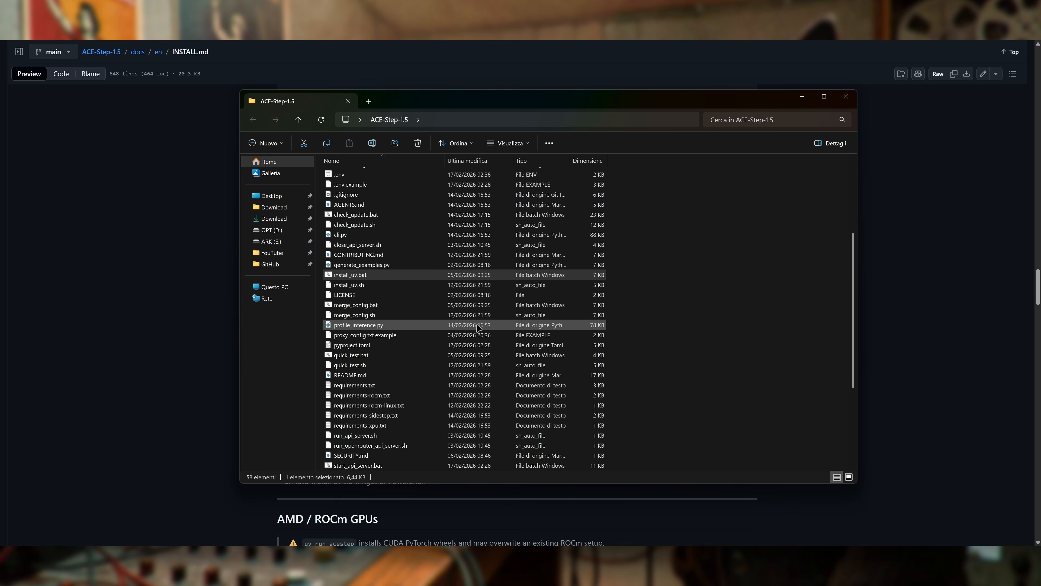
pyautogui.scroll(-2, 463, 334)
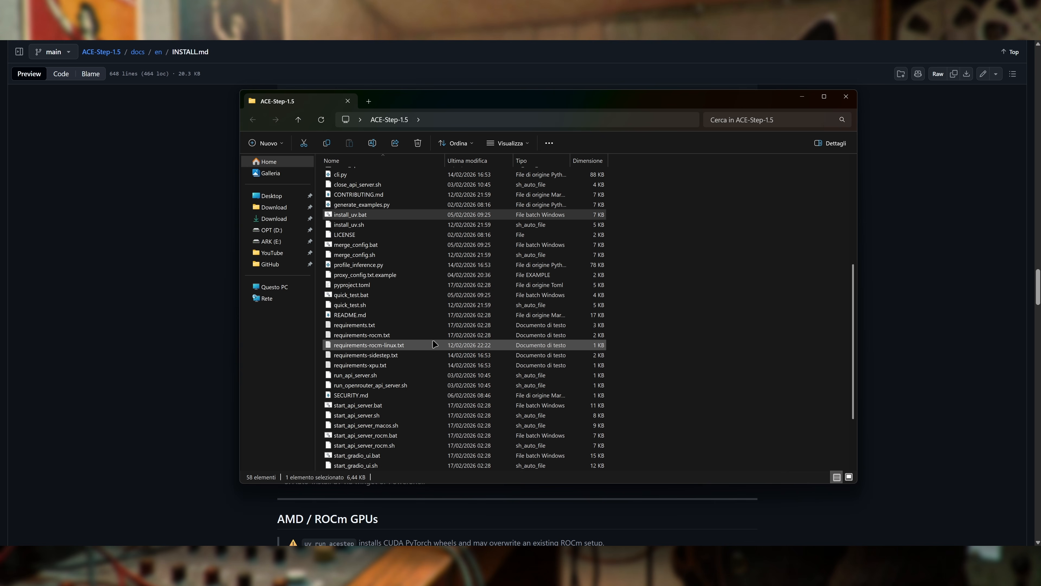
pyautogui.scroll(-3, 410, 345)
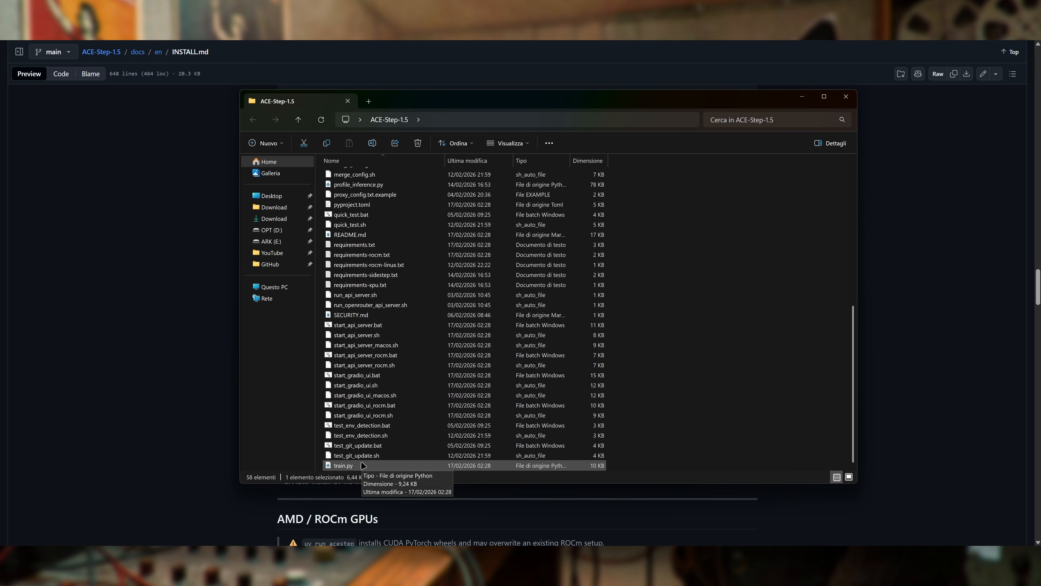
pyautogui.scroll(3, 414, 404)
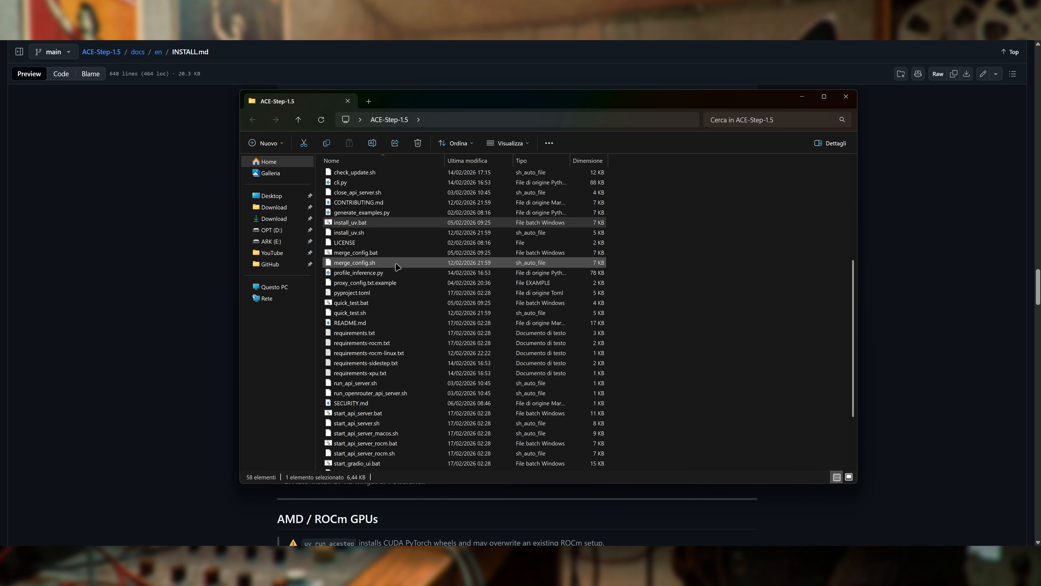
pyautogui.scroll(2, 386, 306)
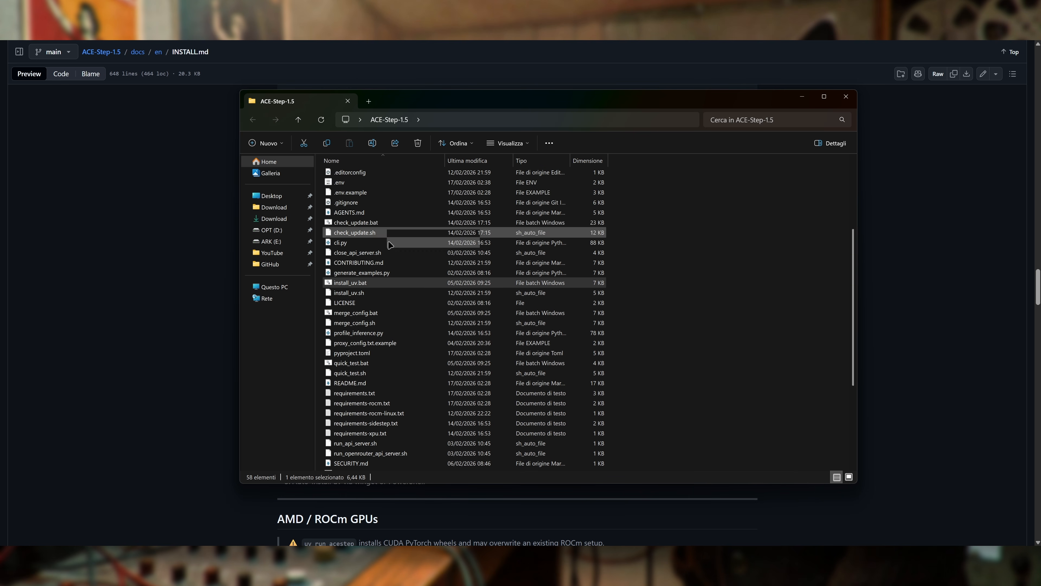
# Step: Run check_update.bat, allow it to execute, decline the proxy server configuration and close the update check
pyautogui.doubleClick(384, 223)
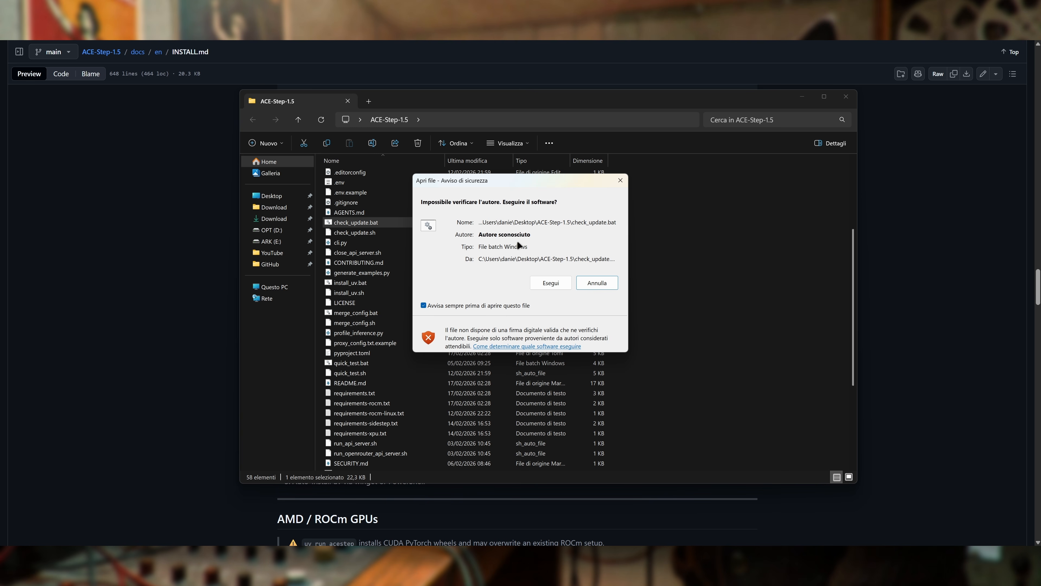
pyautogui.click(553, 281)
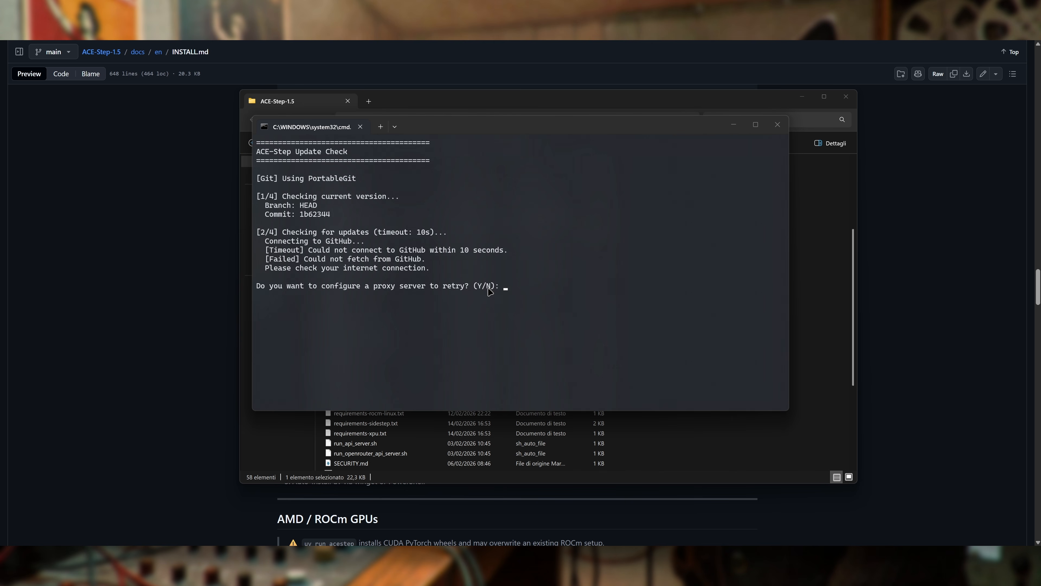
pyautogui.write('n')
pyautogui.press('Return')
pyautogui.press('Return')
# Step: Launch start_gradio_ui.bat from the ACE-Step-1.5 folder and allow it to execute
pyautogui.scroll(-5, 483, 331)
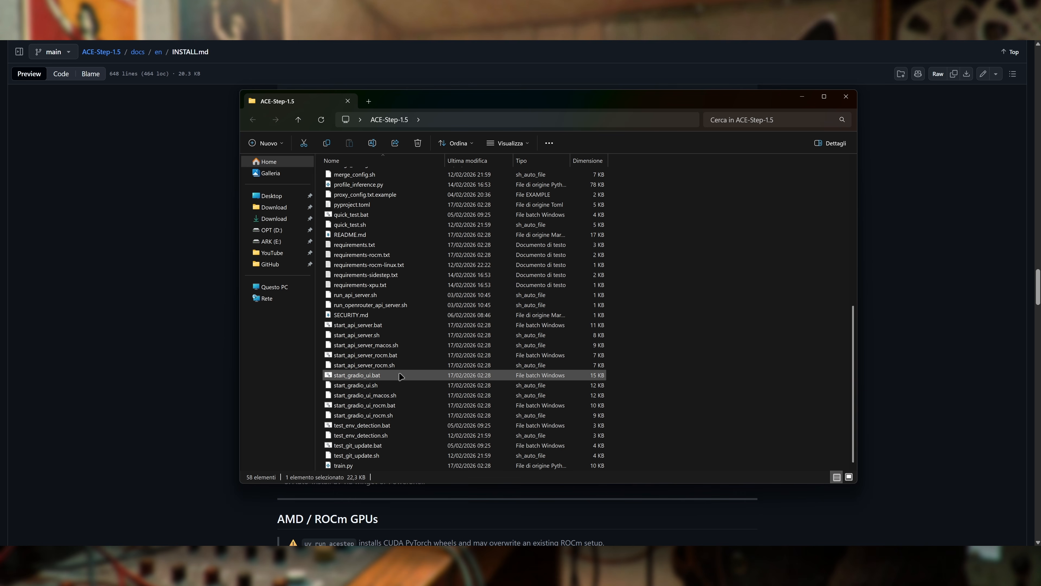
pyautogui.doubleClick(399, 376)
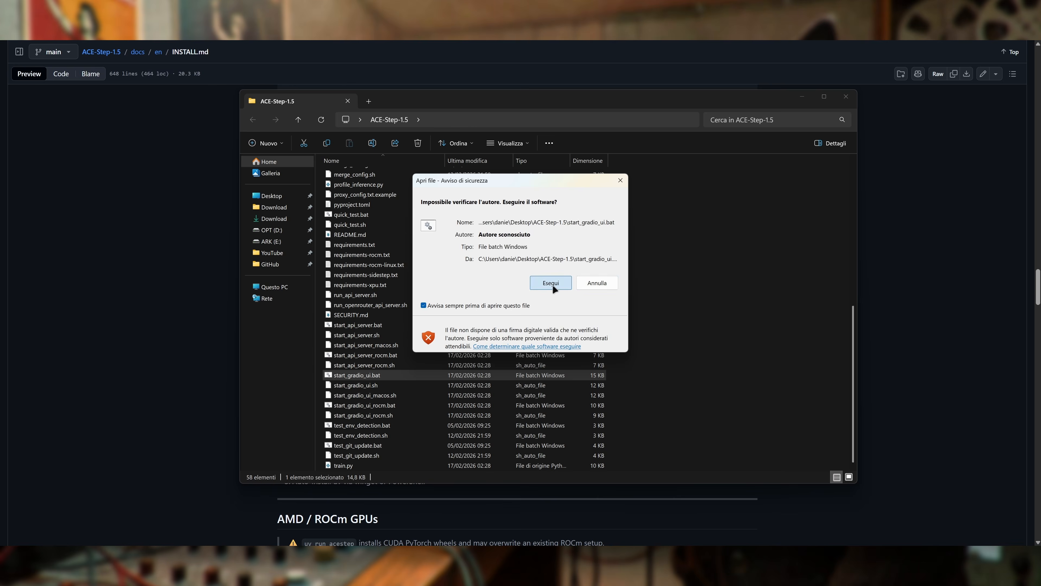
pyautogui.click(552, 284)
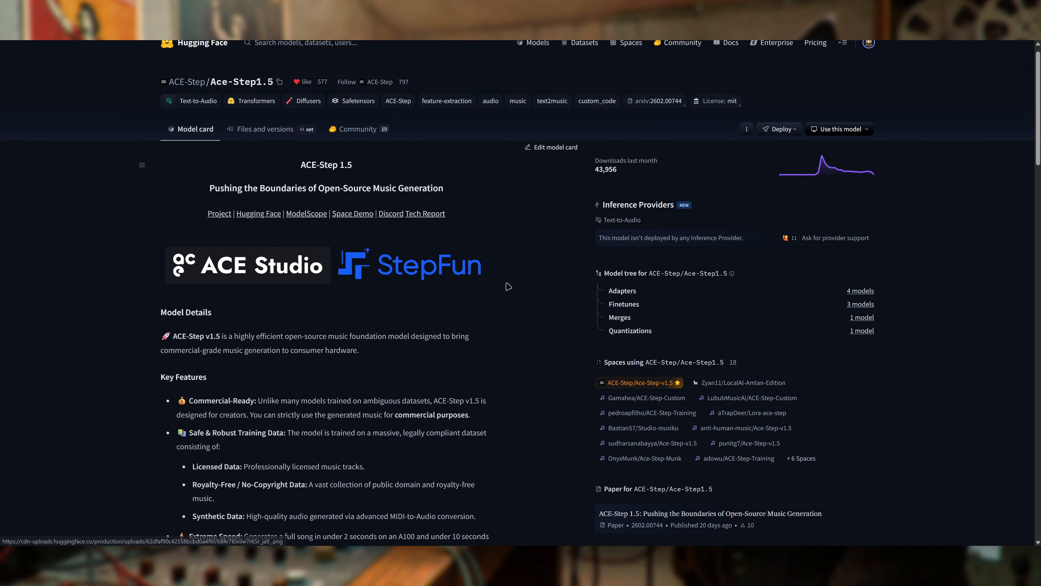
# Step: Look over the Ace-Step1.5 model repository on Hugging Face, including its file list and the Qwen3-Embedding-0.6B folder
pyautogui.scroll(-1, 410, 279)
pyautogui.scroll(1, 390, 275)
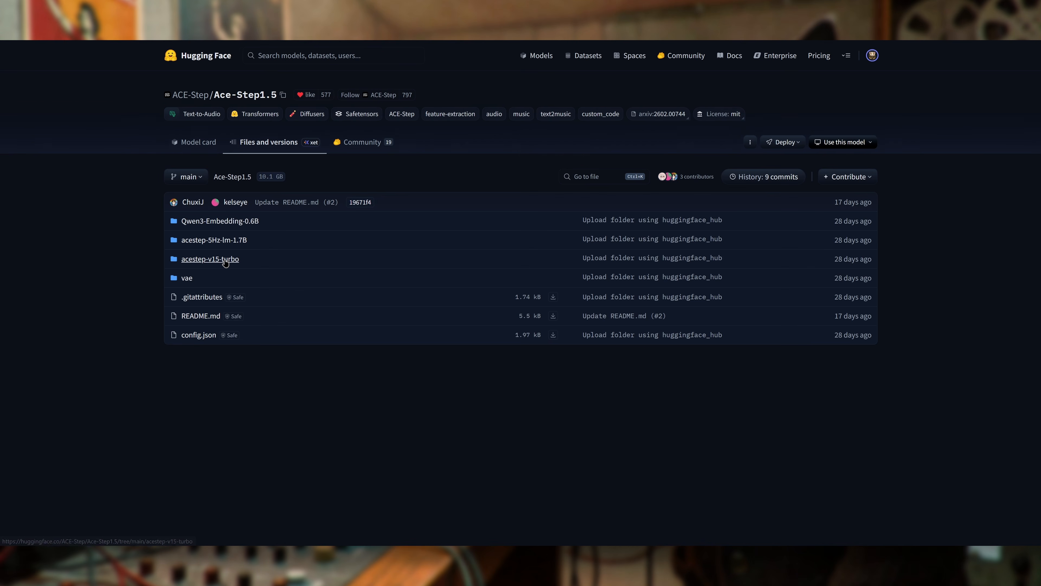
pyautogui.click(238, 223)
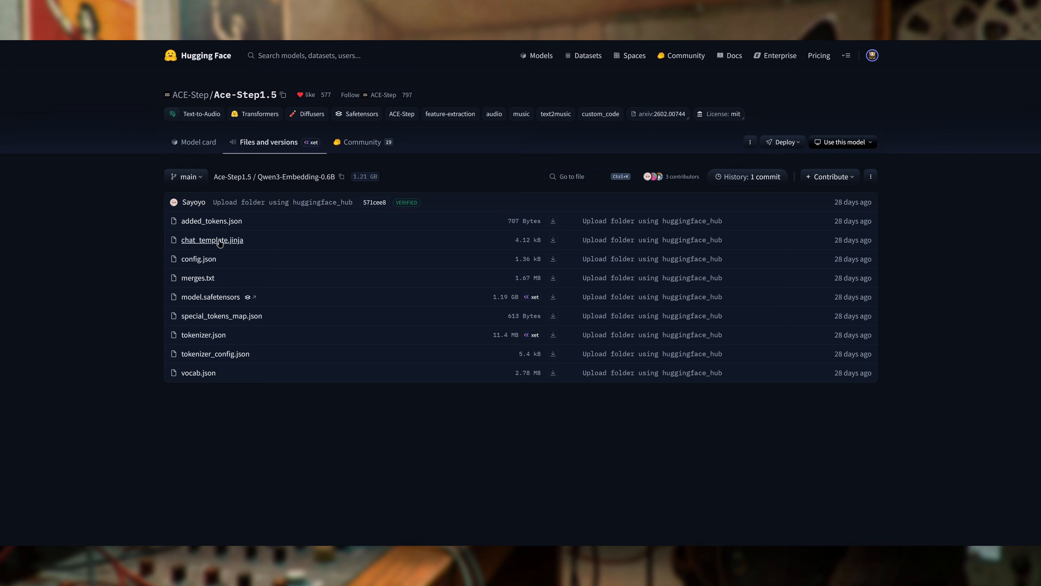
pyautogui.hotkey('alt', 'Left')
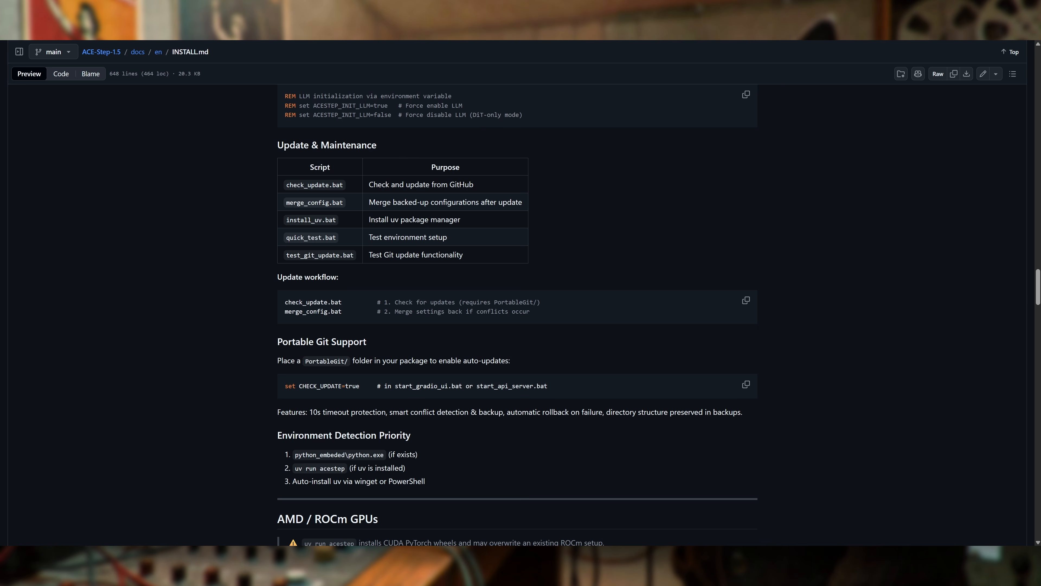
# Step: Return to the installation guide and examine the Model Download section, including the command for downloading the acestep-v15-sft model
pyautogui.scroll(-20, 716, 179)
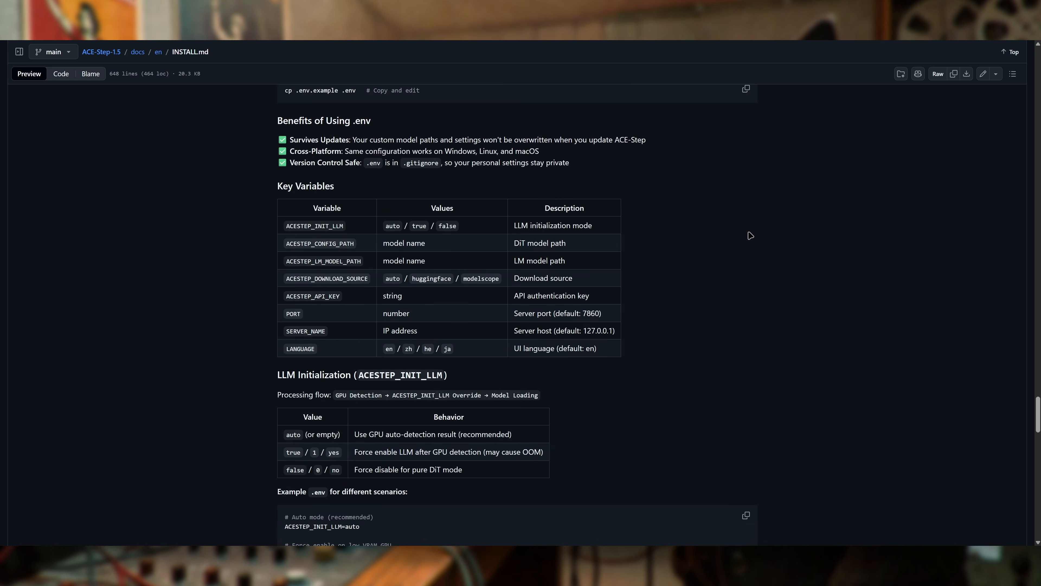
pyautogui.scroll(-15, 751, 236)
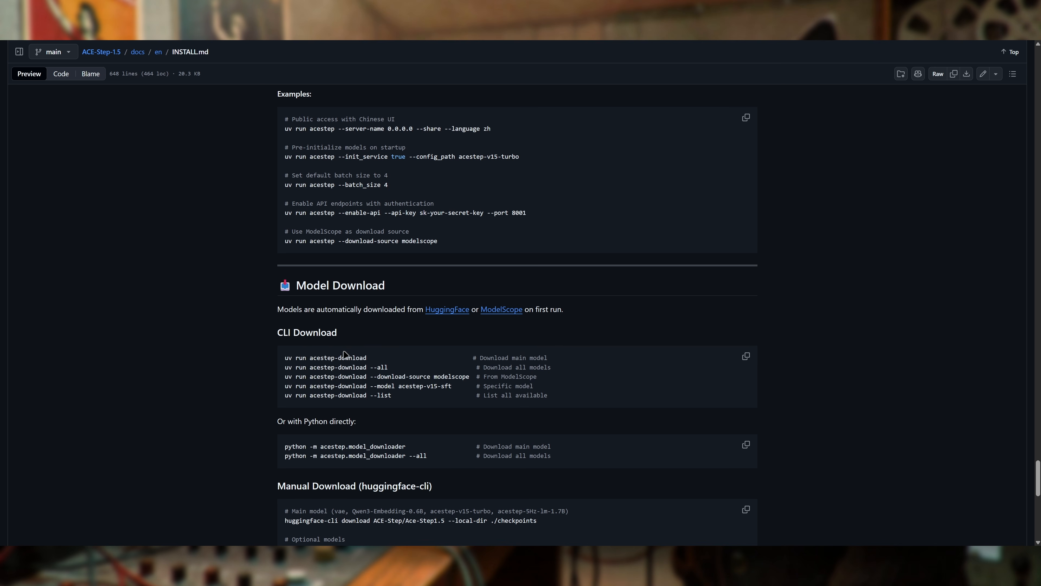
pyautogui.scroll(1, 445, 372)
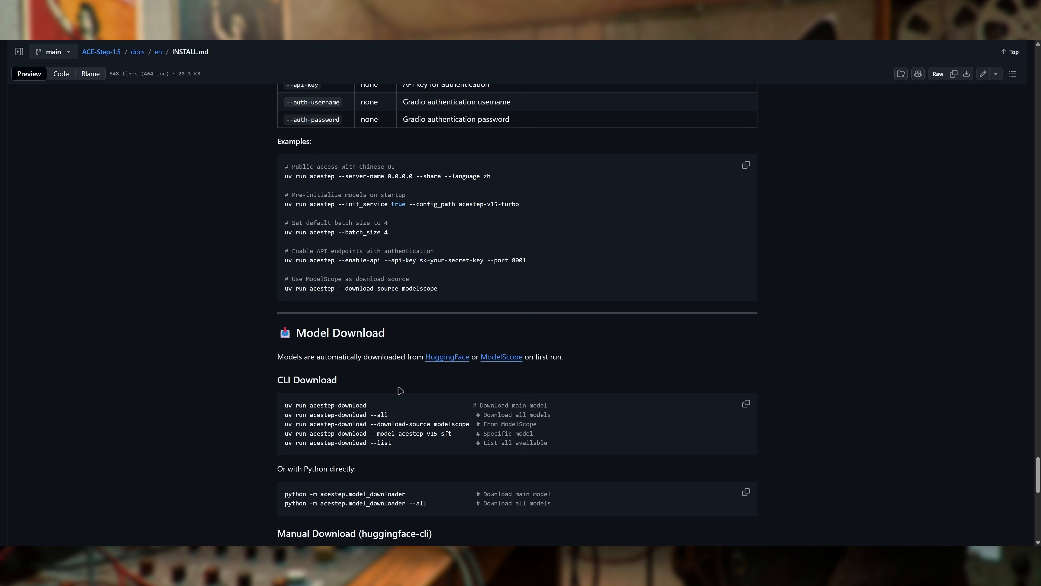
pyautogui.scroll(-2, 406, 379)
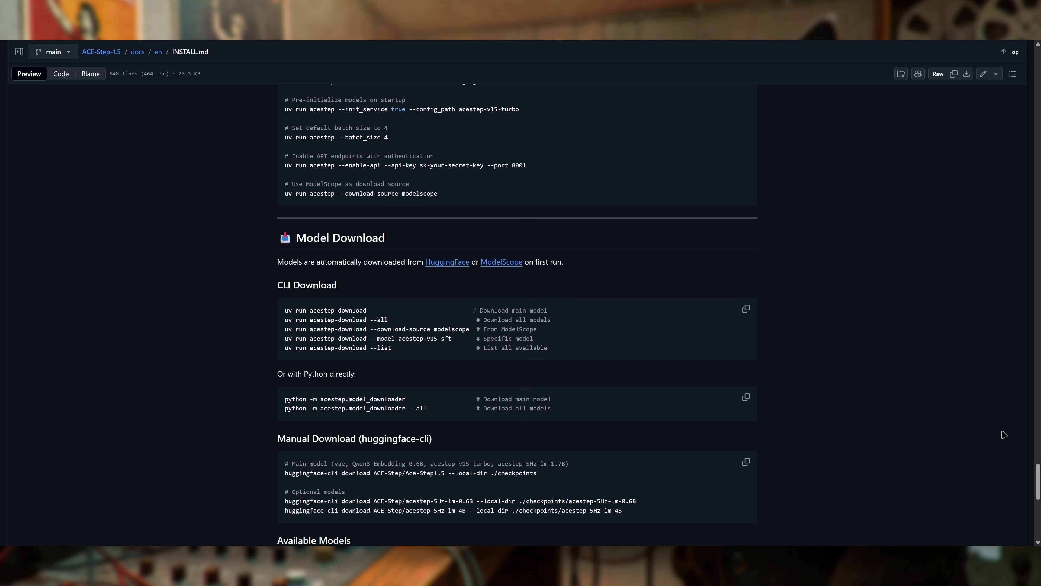
pyautogui.moveTo(1037, 486); pyautogui.dragTo(726, 400)
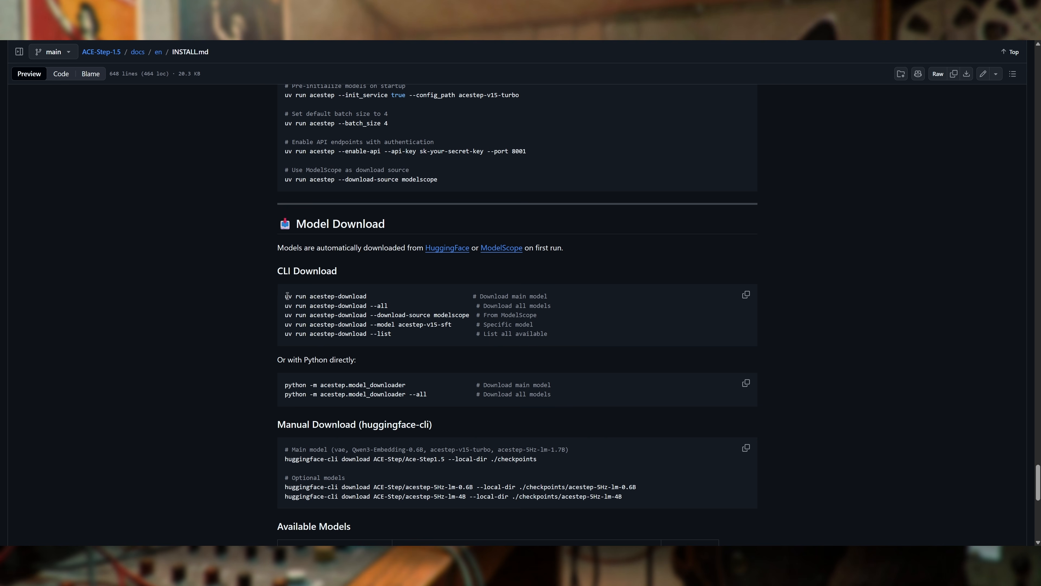
pyautogui.moveTo(285, 324); pyautogui.dragTo(462, 324)
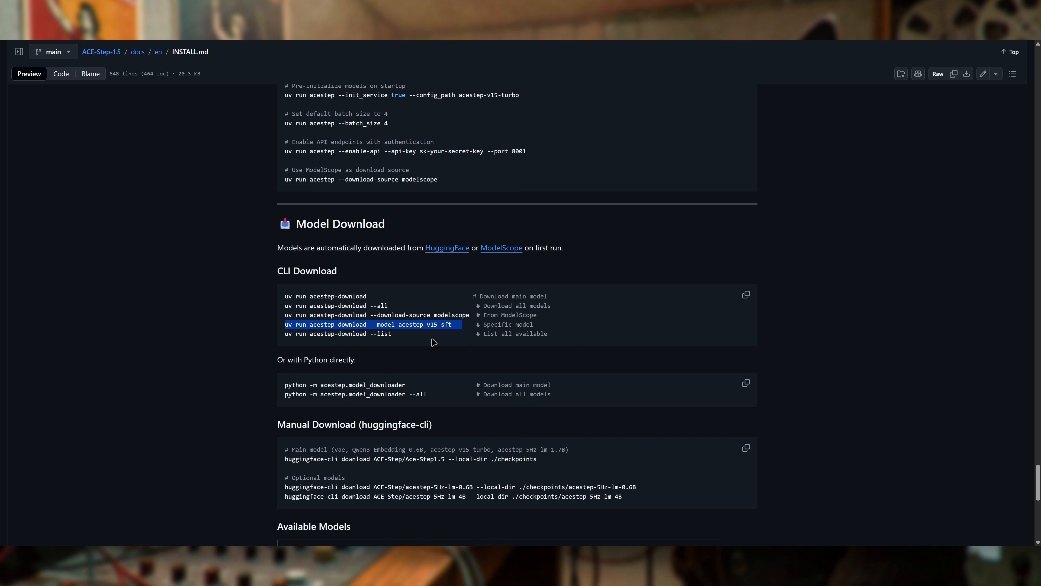
pyautogui.click(486, 324)
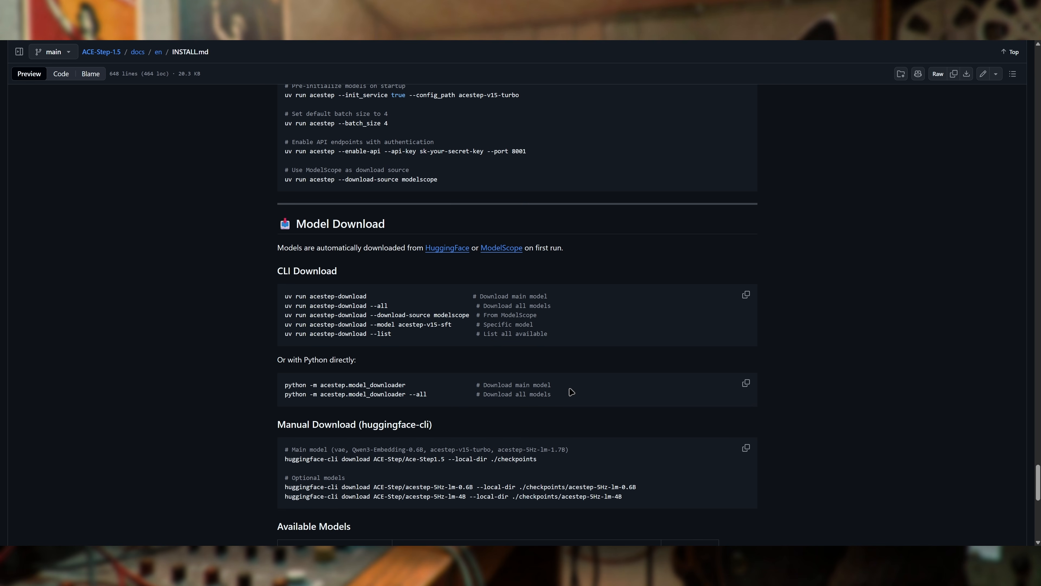
pyautogui.scroll(1, 571, 392)
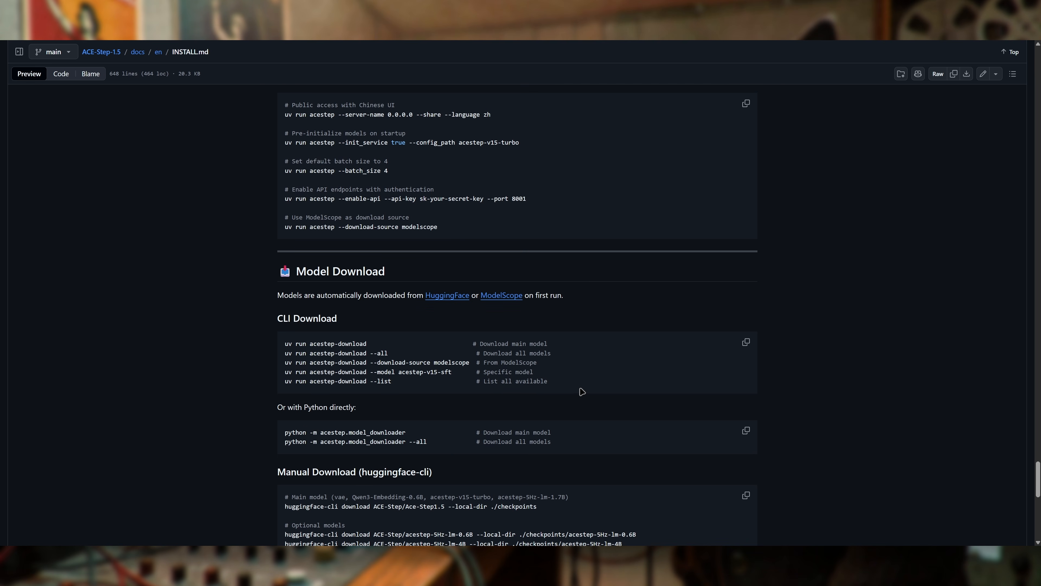
# Step: Switch to the terminal and review the model download and service initialization log through to the local server address
pyautogui.hotkey('alt', 'Tab')
pyautogui.scroll(2, 676, 346)
pyautogui.moveTo(781, 367); pyautogui.dragTo(787, 307)
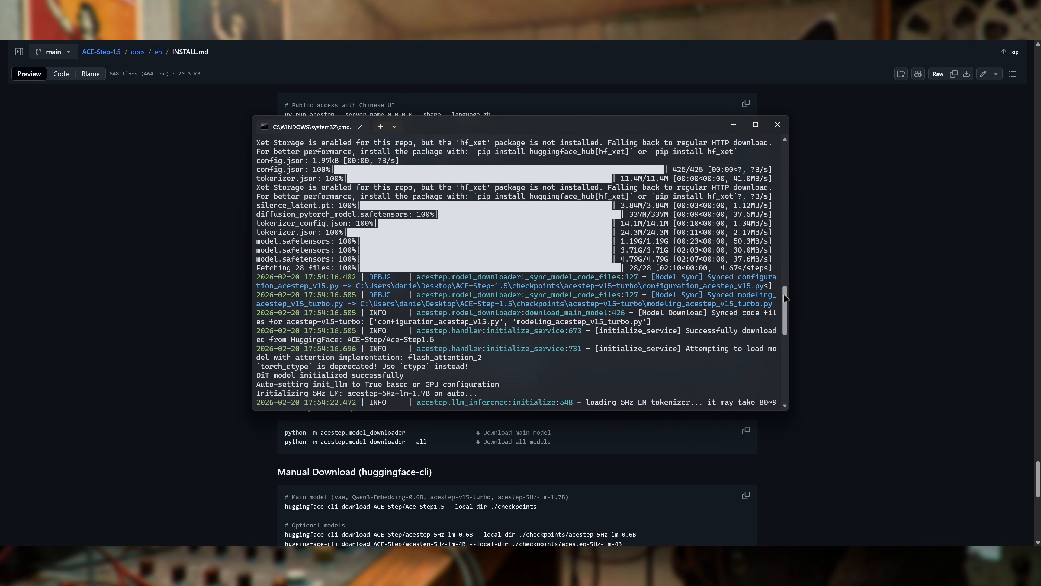
pyautogui.moveTo(785, 298); pyautogui.dragTo(782, 369)
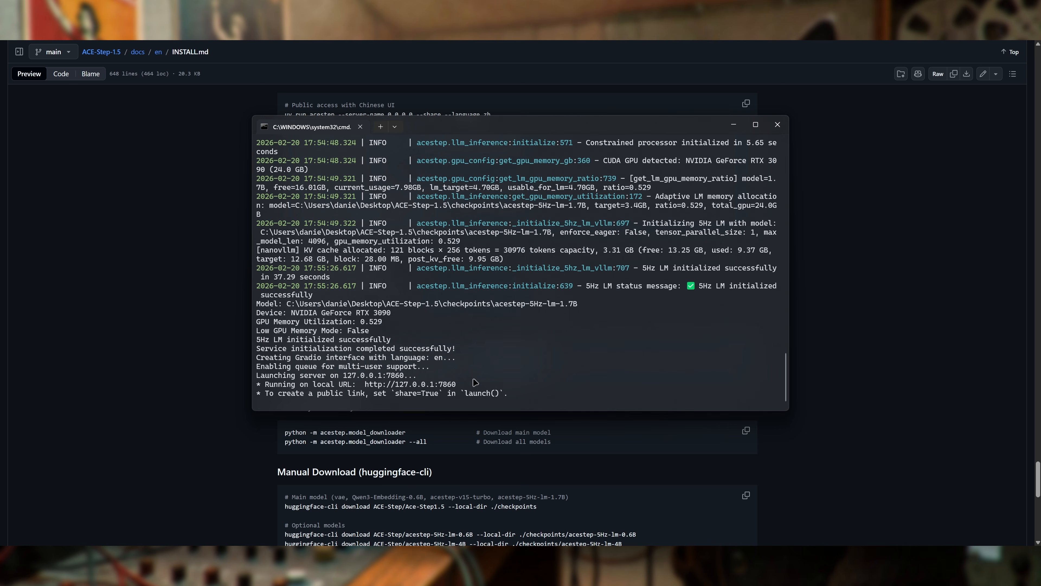
pyautogui.keyDown('ctrl'); pyautogui.click(420, 384); pyautogui.keyUp('ctrl')
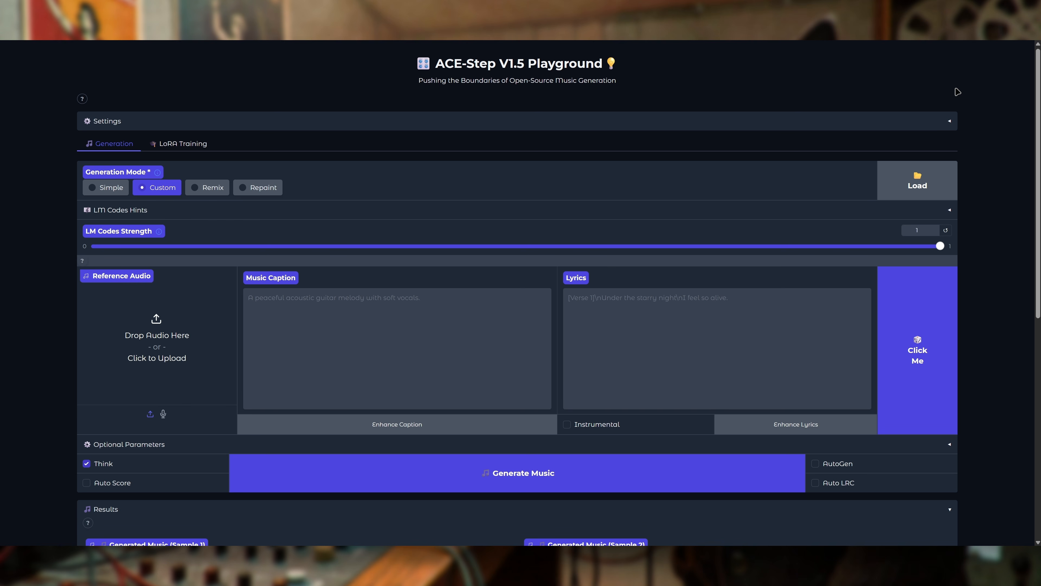
pyautogui.scroll(-1, 1011, 101)
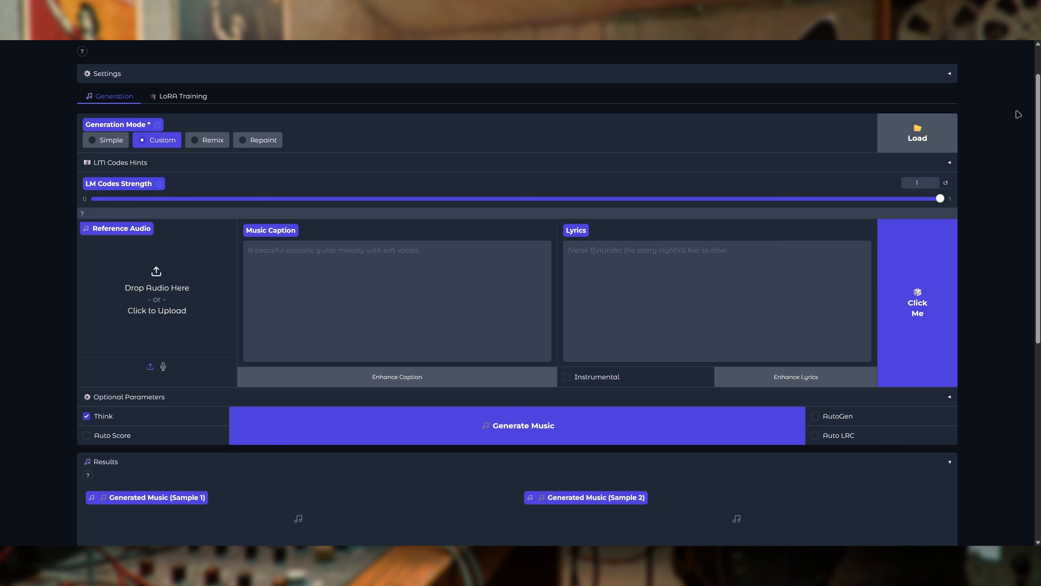
pyautogui.scroll(1, 1010, 125)
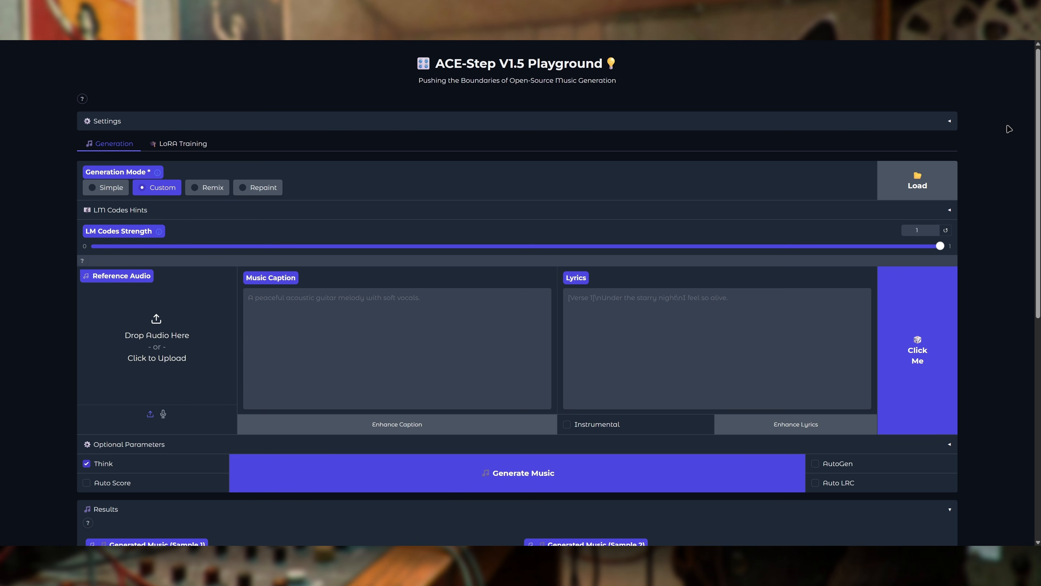
# Step: Expand Settings and Service Configuration, and view the GPU Tier Override choices without picking a different tier
pyautogui.click(104, 125)
pyautogui.click(144, 140)
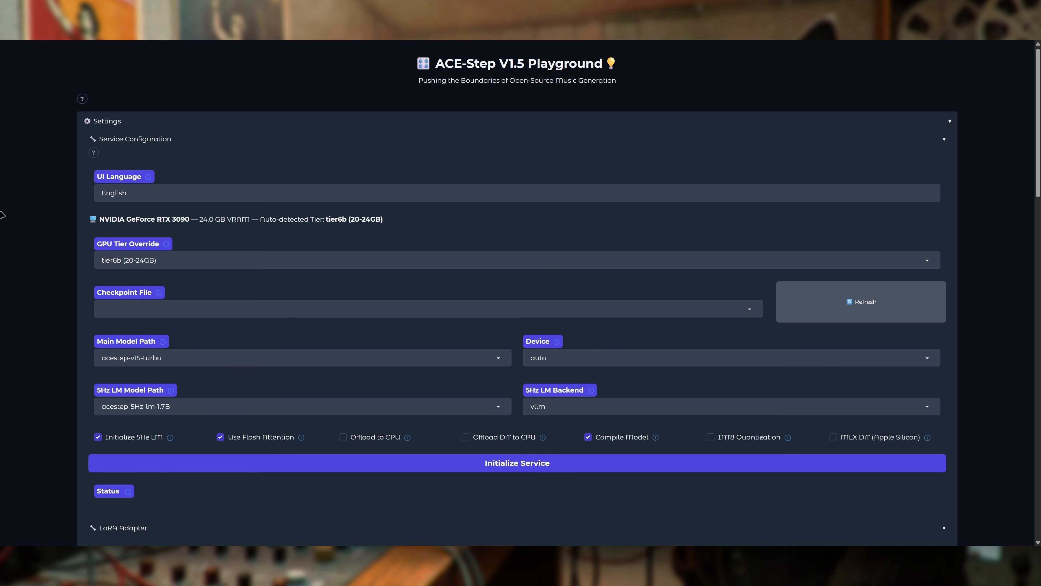
pyautogui.click(141, 263)
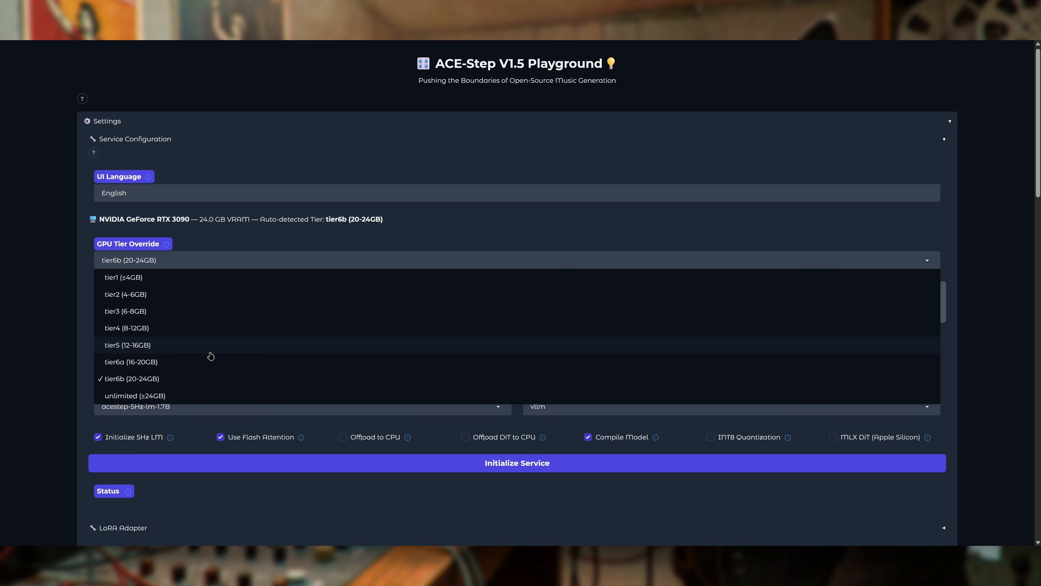
pyautogui.click(82, 317)
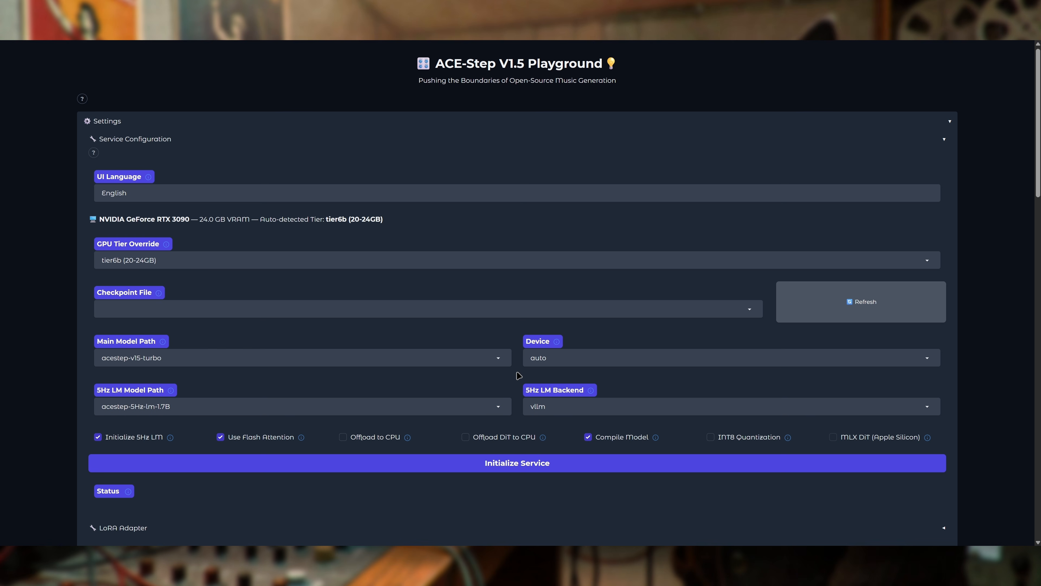
pyautogui.scroll(-1, 367, 341)
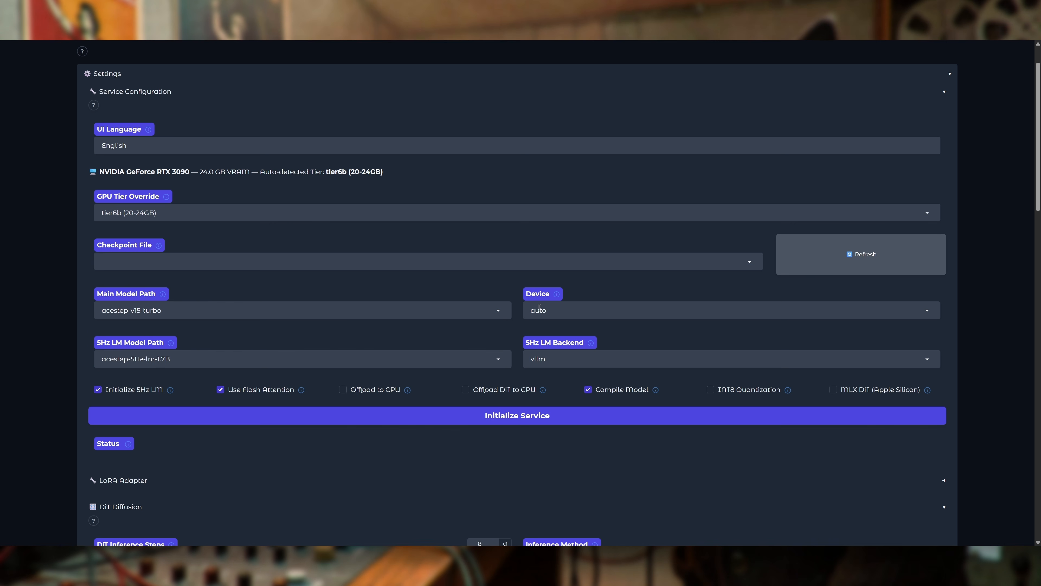
# Step: Look over the Service Configuration options and check the GPU Tier Override list without picking another tier
pyautogui.scroll(-2, 50, 337)
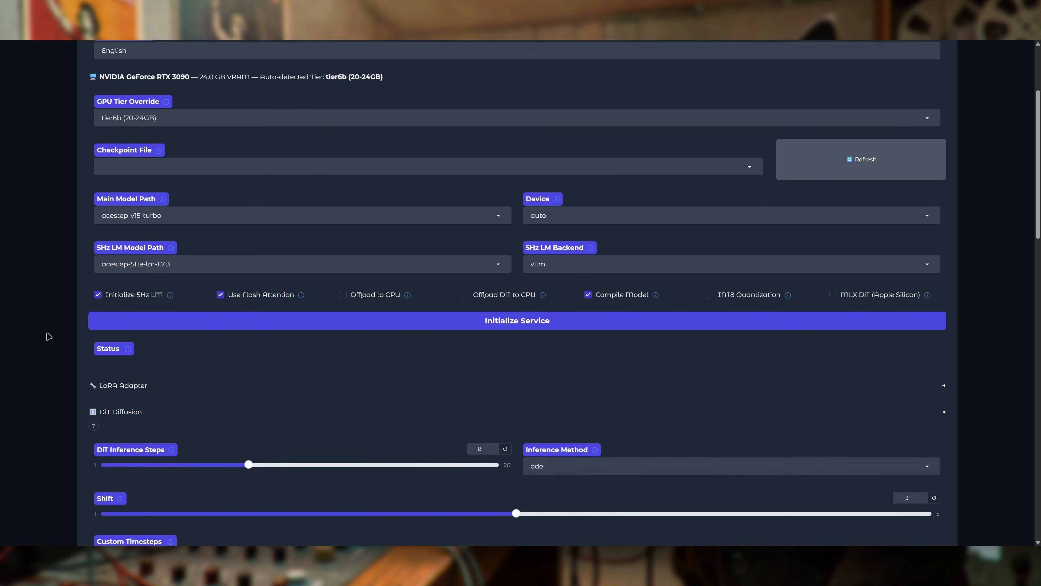
pyautogui.click(193, 115)
pyautogui.click(66, 257)
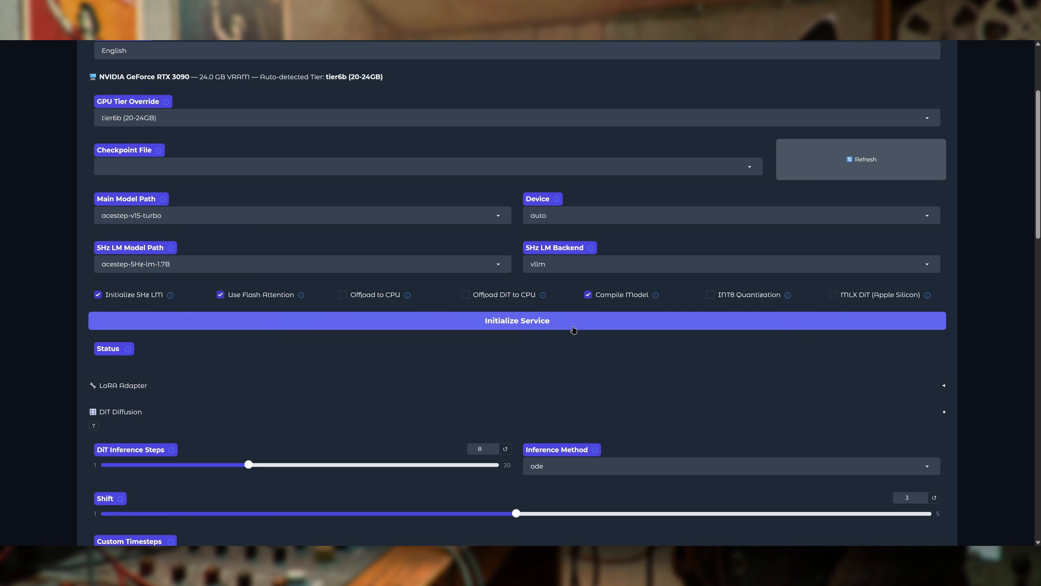
pyautogui.scroll(3, 574, 332)
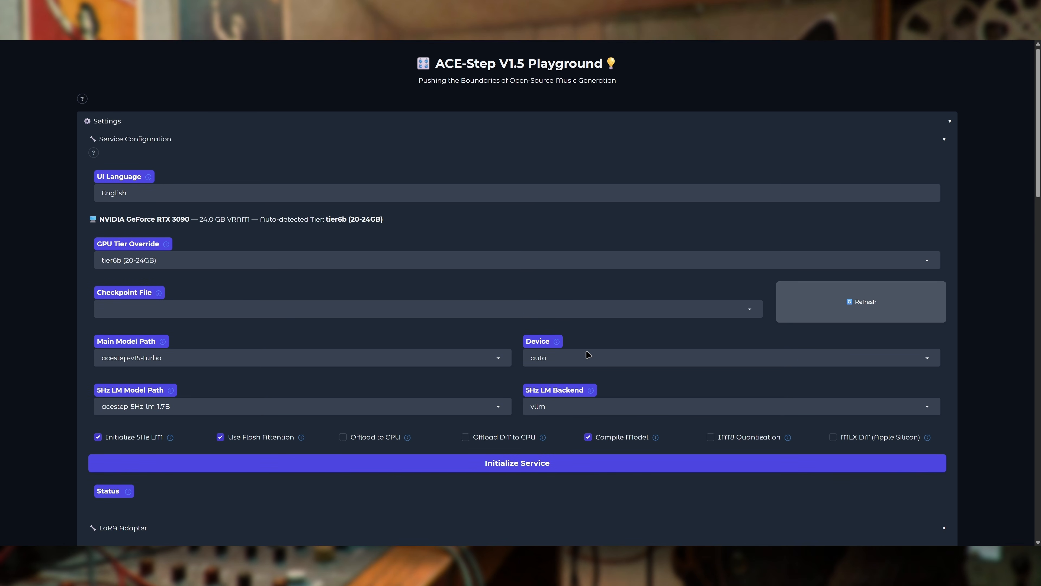
pyautogui.scroll(-1, 495, 349)
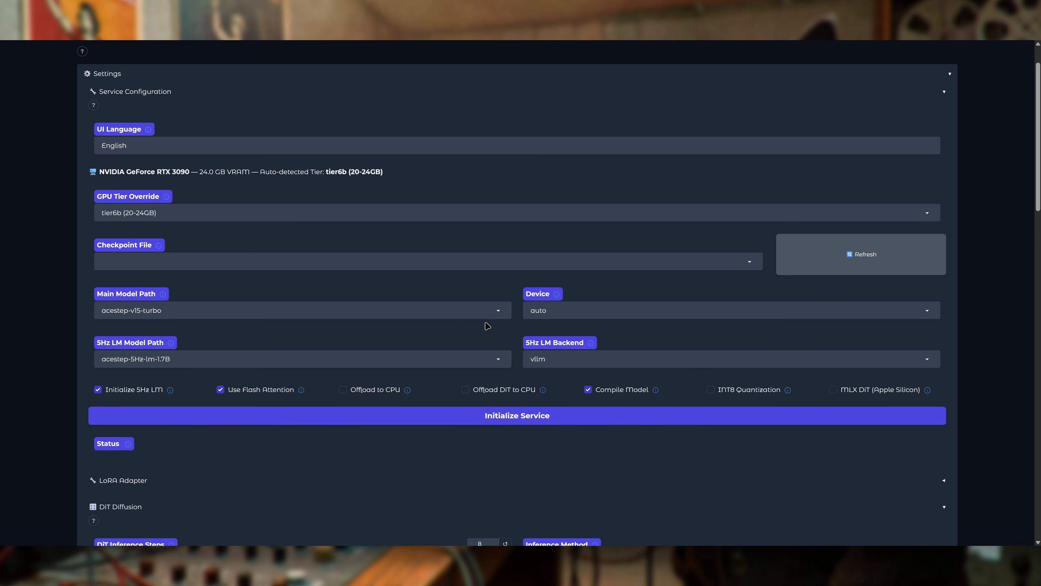
# Step: View the available choices for 5Hz LM Model Path and Main Model Path, keeping both selections
pyautogui.click(169, 366)
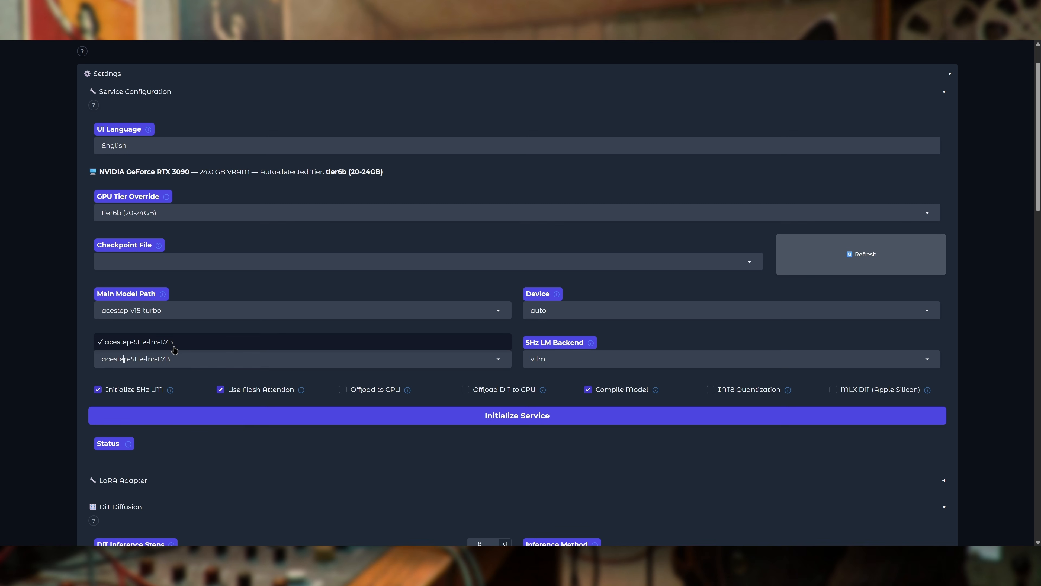
pyautogui.click(47, 338)
pyautogui.click(214, 319)
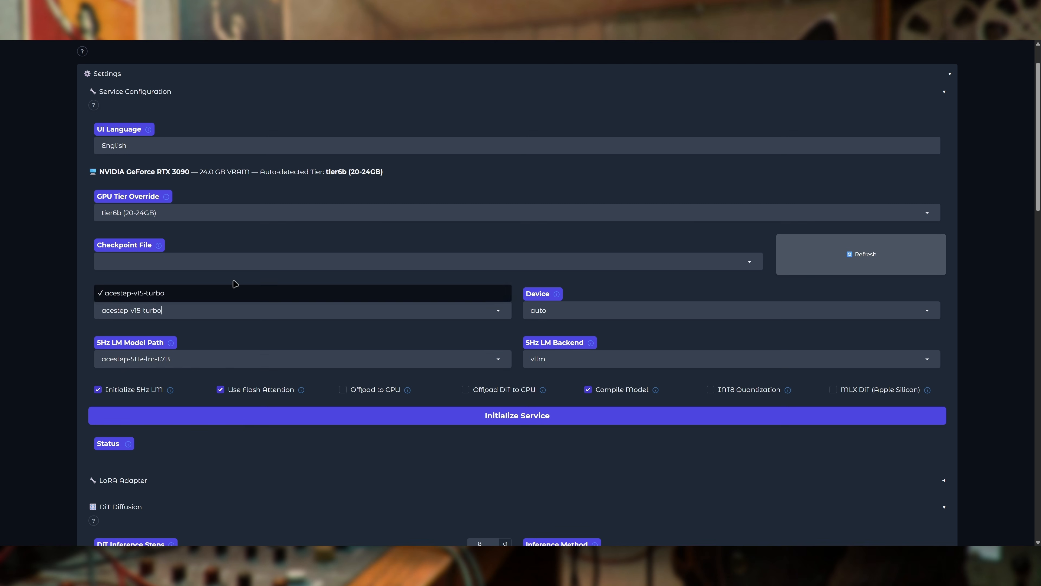
pyautogui.click(51, 269)
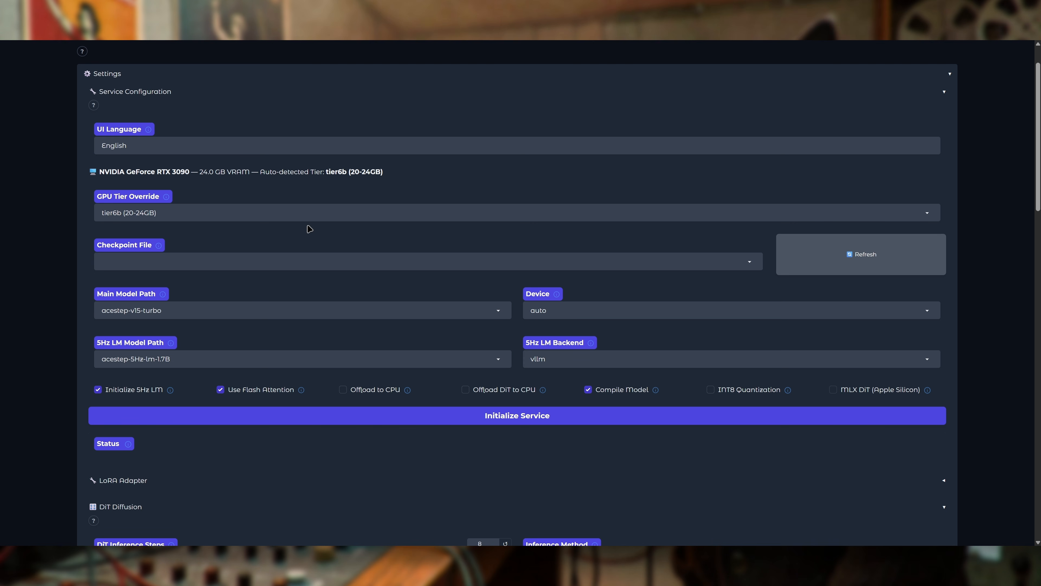
# Step: Switch to the INSTALL.md guide and review the Model Download commands and the Available Models table
pyautogui.scroll(1, 310, 273)
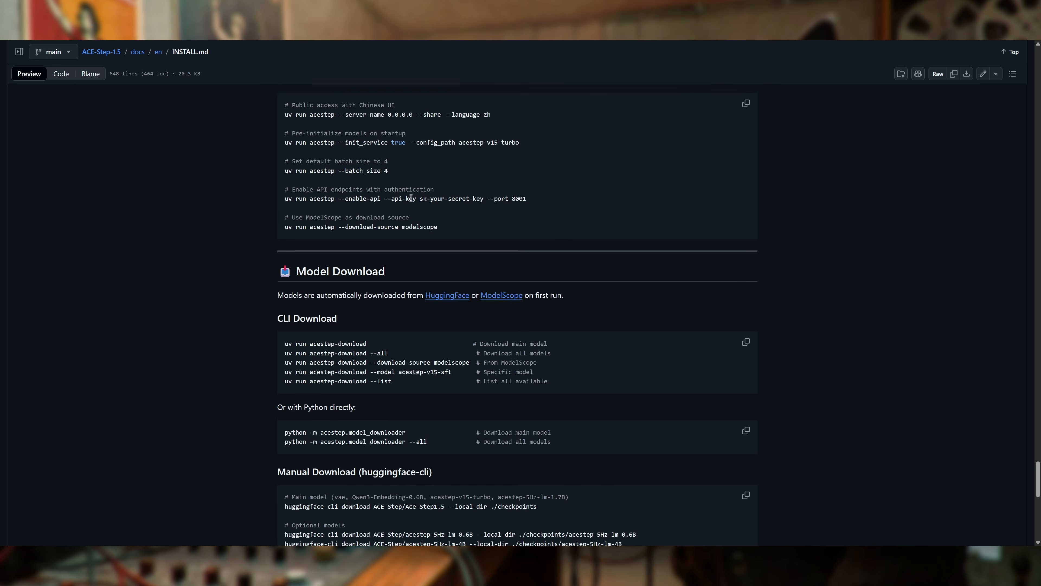
pyautogui.scroll(-3, 322, 256)
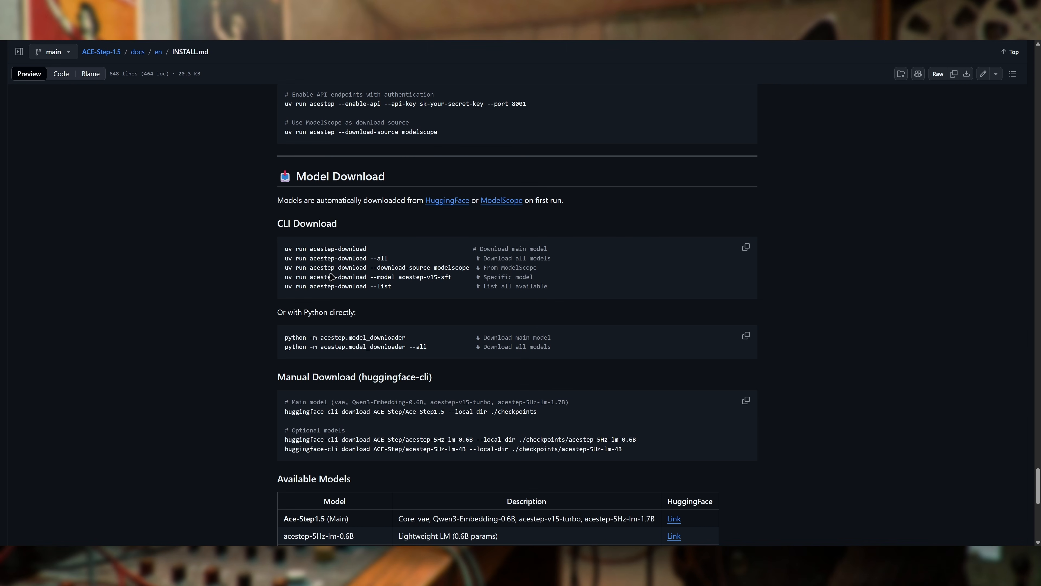
pyautogui.scroll(-1, 653, 315)
pyautogui.scroll(2, 652, 317)
pyautogui.scroll(-3, 645, 323)
pyautogui.scroll(-2, 640, 322)
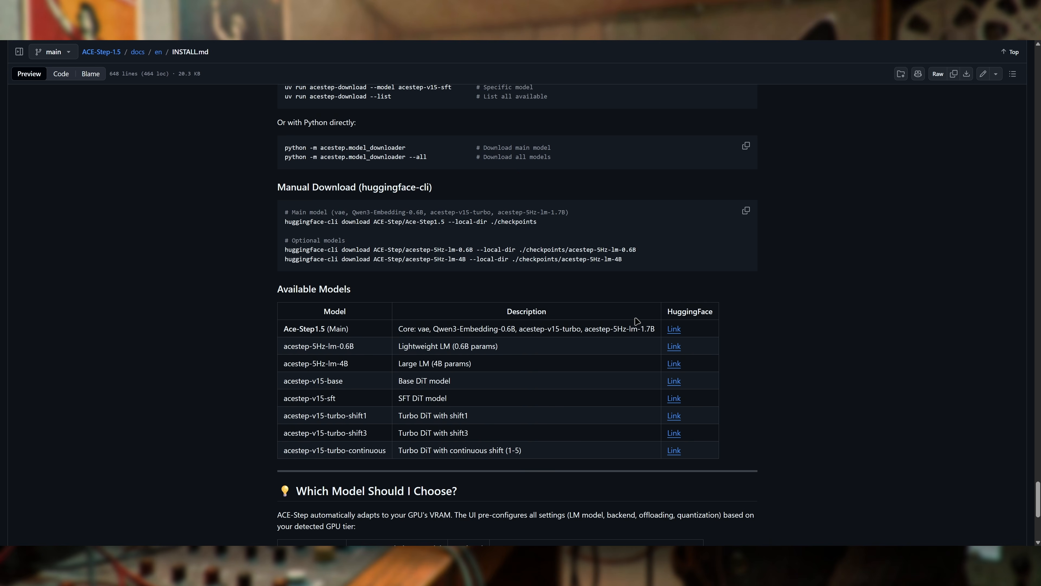
pyautogui.scroll(4, 648, 332)
# Step: Go to the "Which Model Should I Choose?" section and read its introduction and the recommendation for GPUs with 6GB or less
pyautogui.scroll(-10, 659, 343)
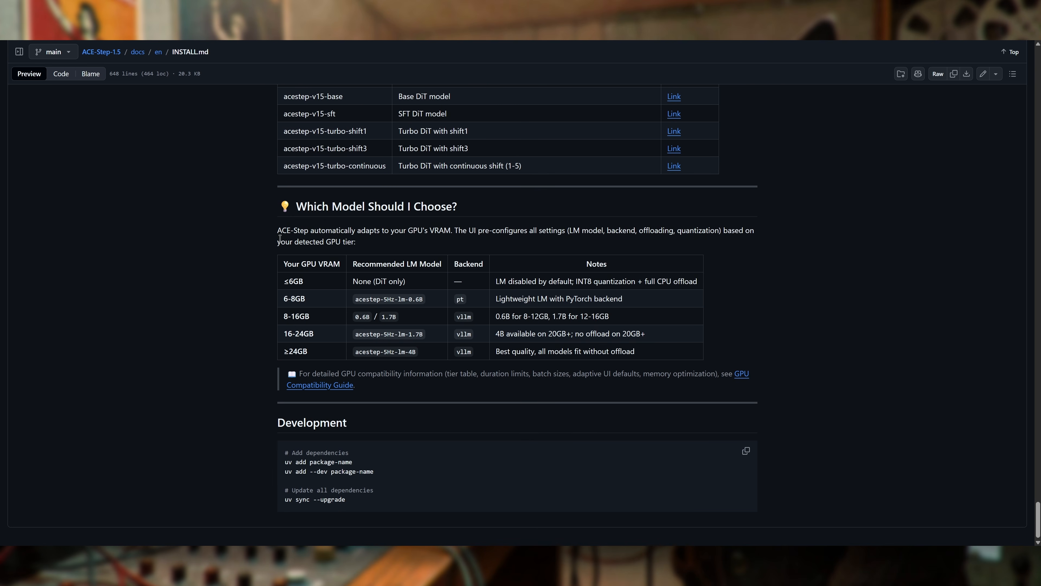
pyautogui.moveTo(277, 229); pyautogui.dragTo(448, 231)
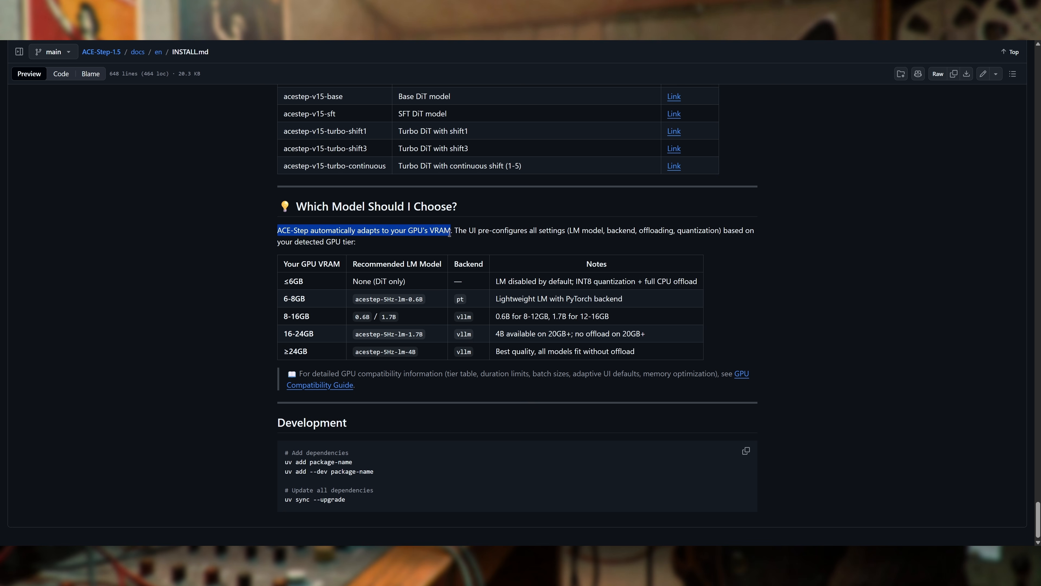
pyautogui.moveTo(304, 281); pyautogui.dragTo(282, 282)
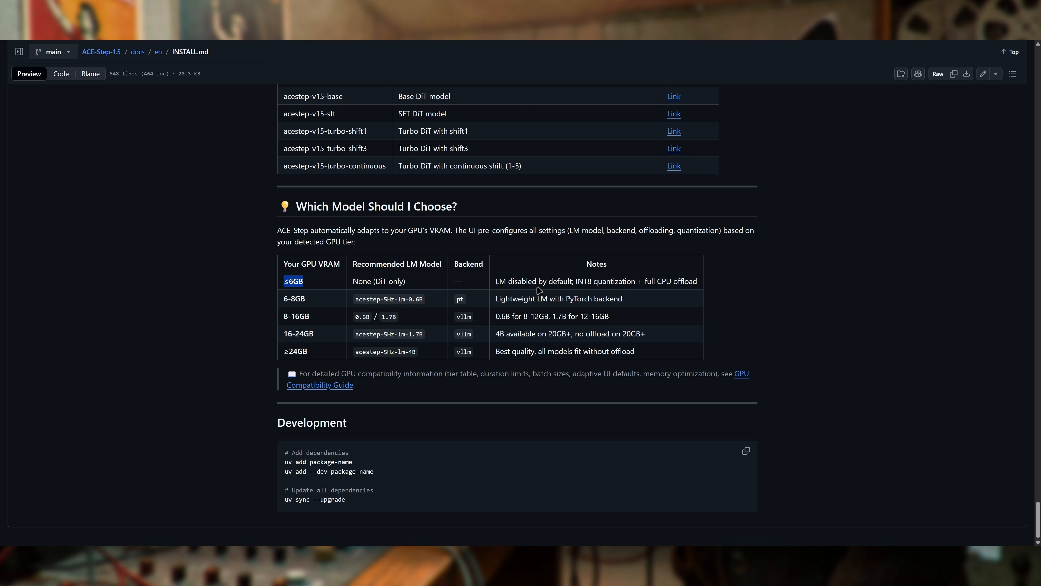
pyautogui.moveTo(353, 282); pyautogui.dragTo(419, 285)
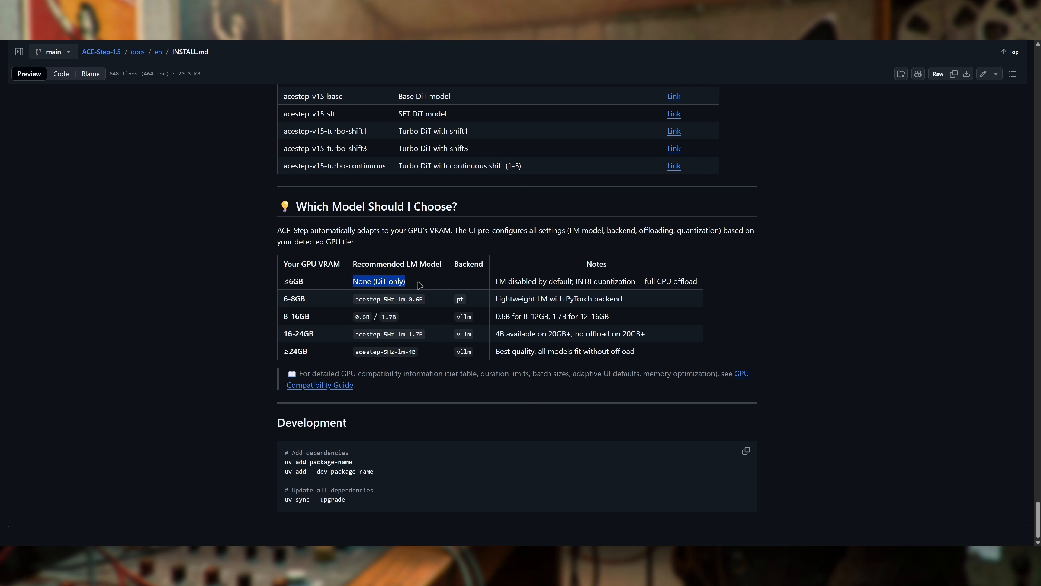
pyautogui.click(580, 281)
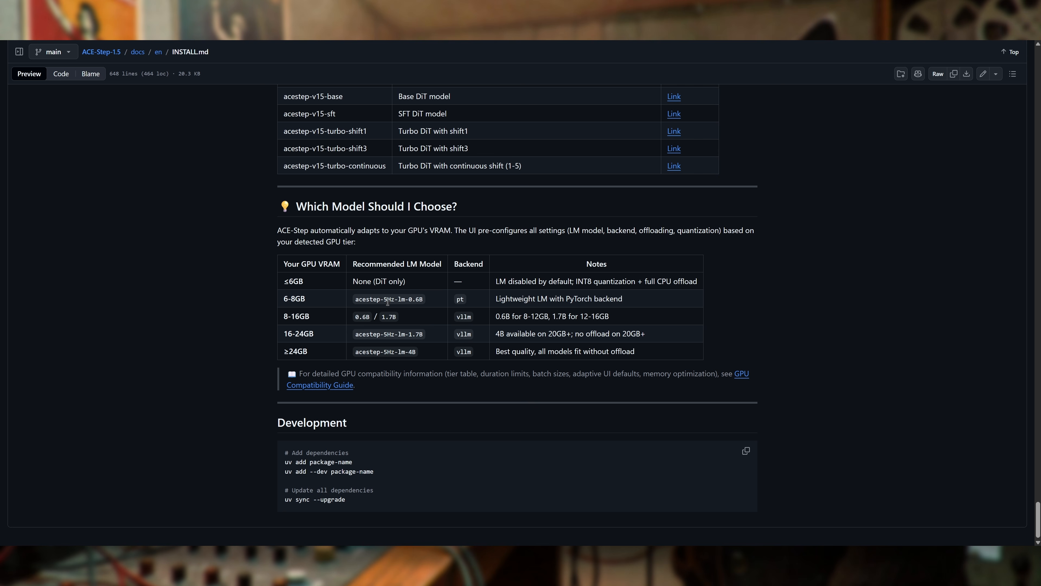
# Step: Examine the recommended LM models, backends and notes for GPUs with 6-8GB, 8-16GB and 16-24GB of VRAM
pyautogui.moveTo(413, 299); pyautogui.dragTo(419, 295)
pyautogui.moveTo(455, 298); pyautogui.dragTo(465, 299)
pyautogui.click(515, 303)
pyautogui.moveTo(496, 318); pyautogui.dragTo(543, 314)
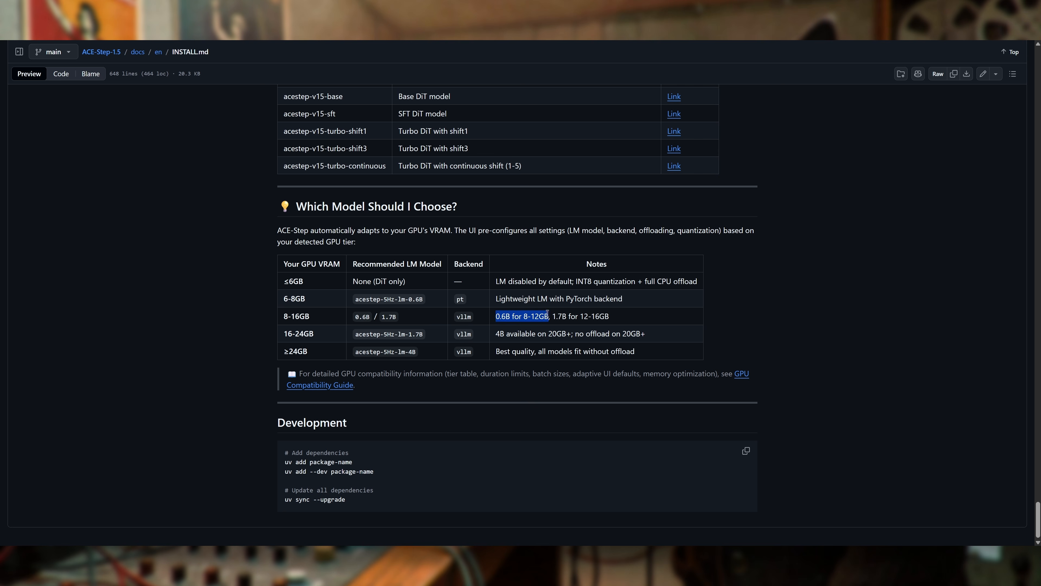
pyautogui.click(543, 325)
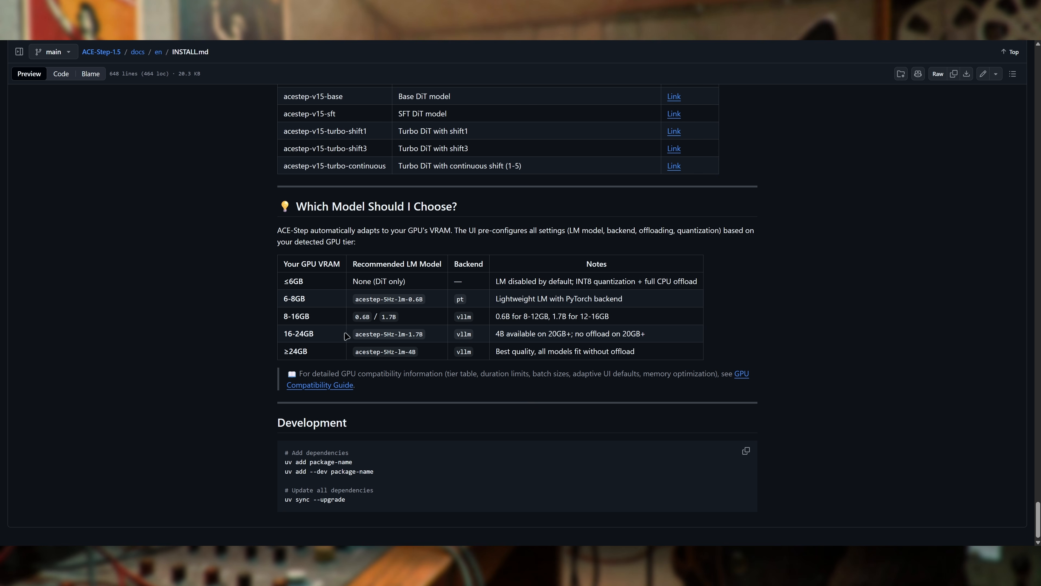
pyautogui.moveTo(408, 335); pyautogui.dragTo(567, 333)
pyautogui.click(511, 328)
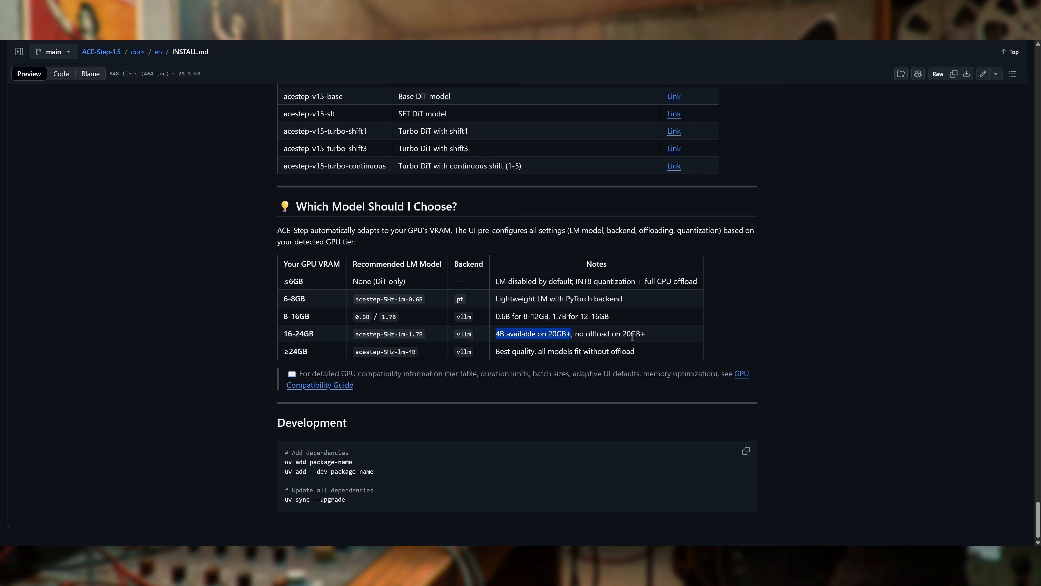
pyautogui.click(559, 330)
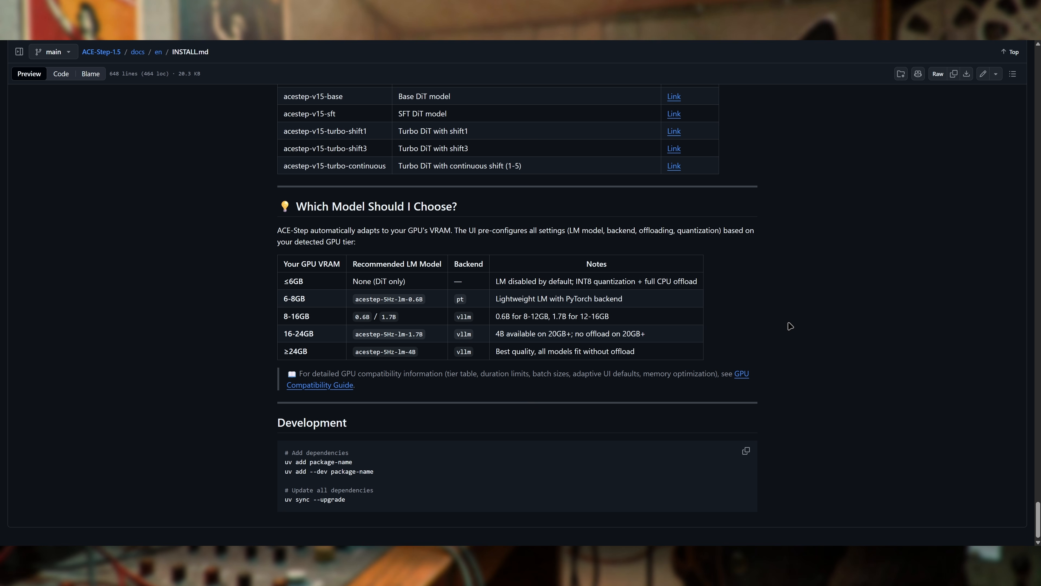
# Step: Open the Hugging Face files page of the acestep-v15-base model from the Available Models table
pyautogui.scroll(4, 791, 324)
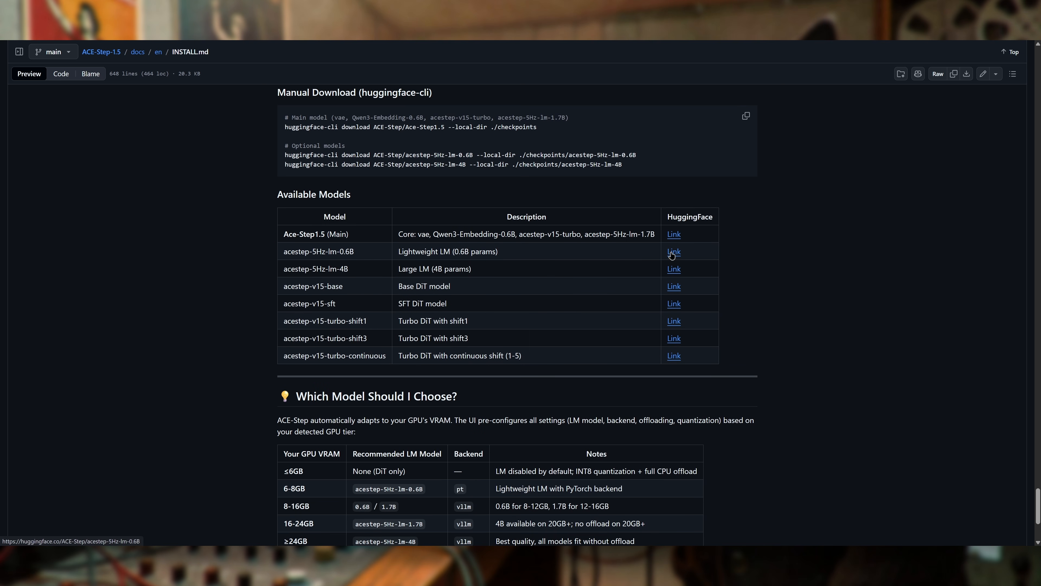
pyautogui.scroll(1, 451, 333)
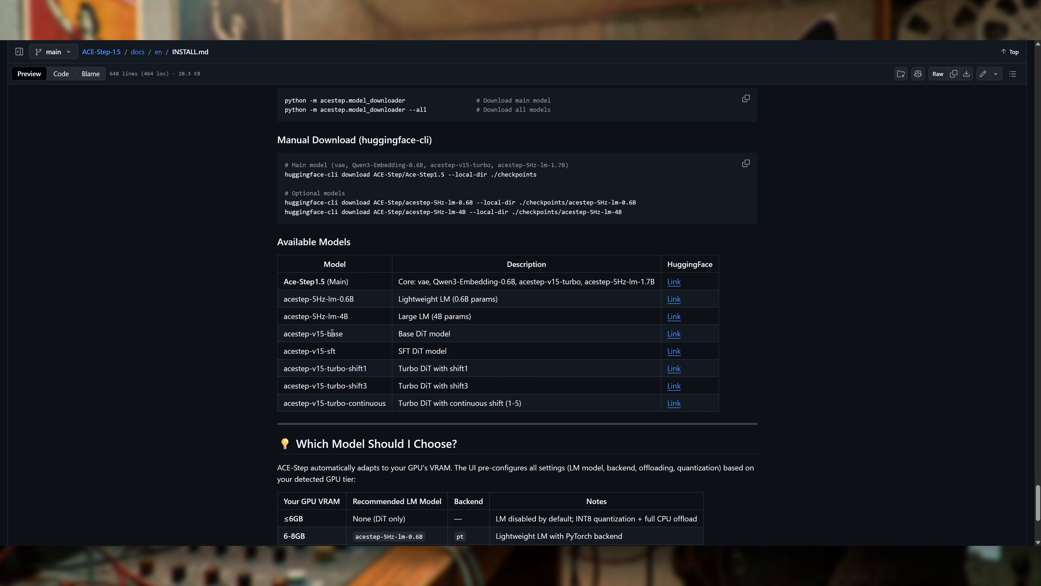
pyautogui.click(673, 333)
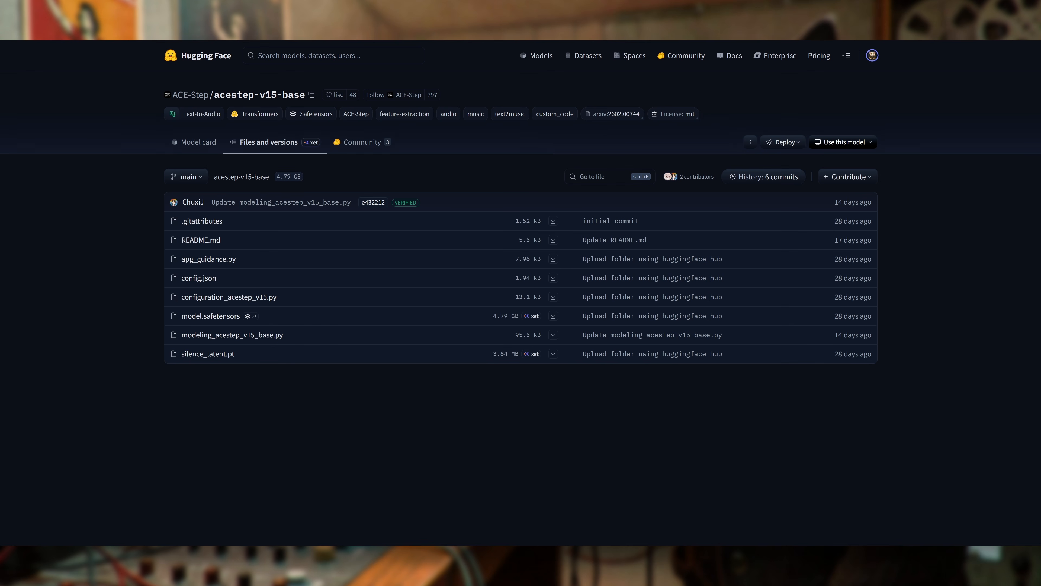
# Step: Switch to the ACE-Step-1.5 folder in File Explorer, open checkpoints, and move the window clear of the model name on the web page
pyautogui.click(472, 574)
pyautogui.scroll(10, 523, 352)
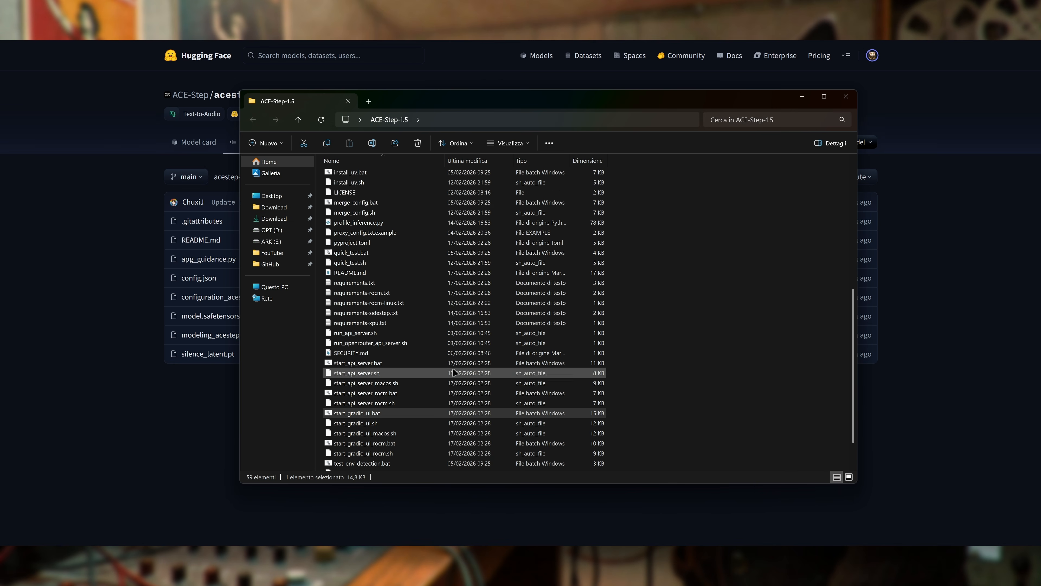
pyautogui.click(385, 225)
pyautogui.doubleClick(385, 226)
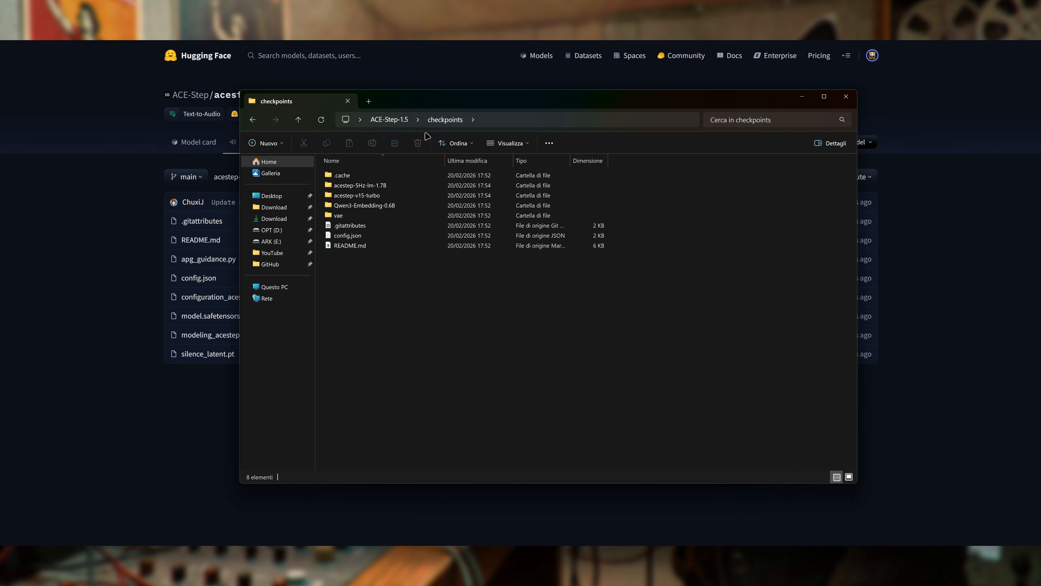
pyautogui.moveTo(449, 100); pyautogui.dragTo(587, 106)
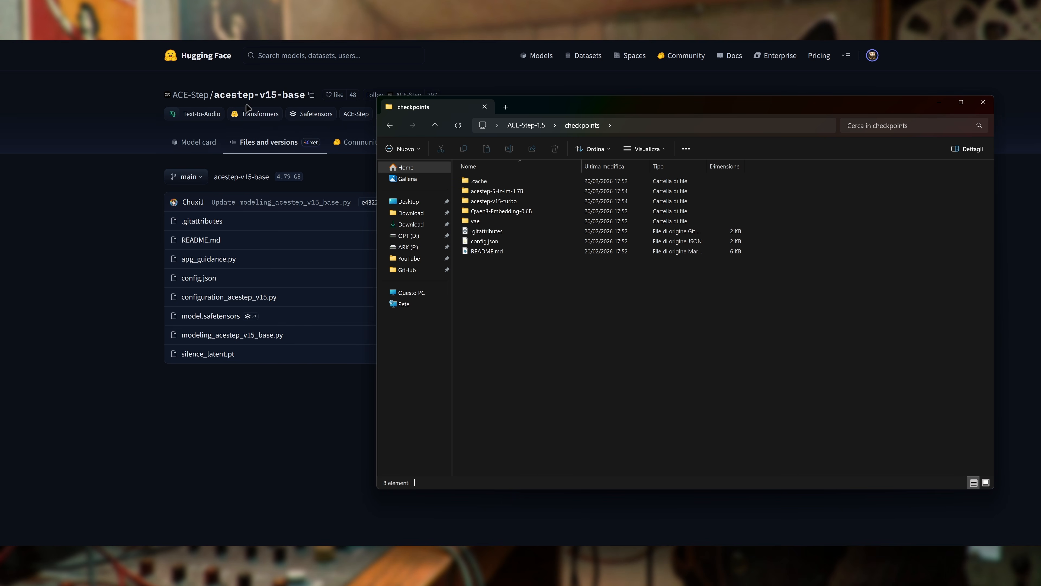
# Step: Compare the acestep-v15-base repository name with the model folders inside checkpoints
pyautogui.click(306, 99)
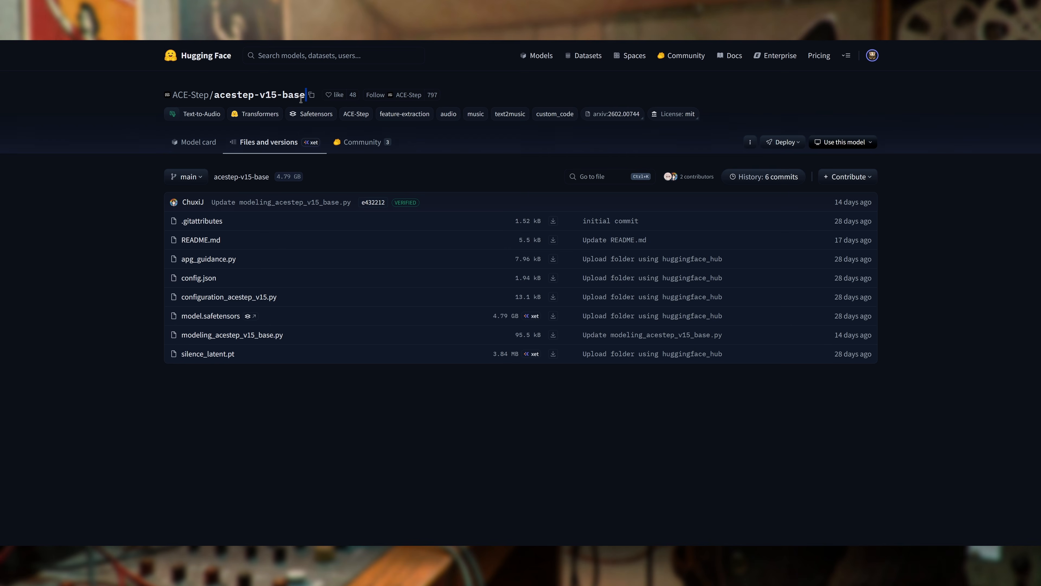
pyautogui.hotkey('alt', 'Tab')
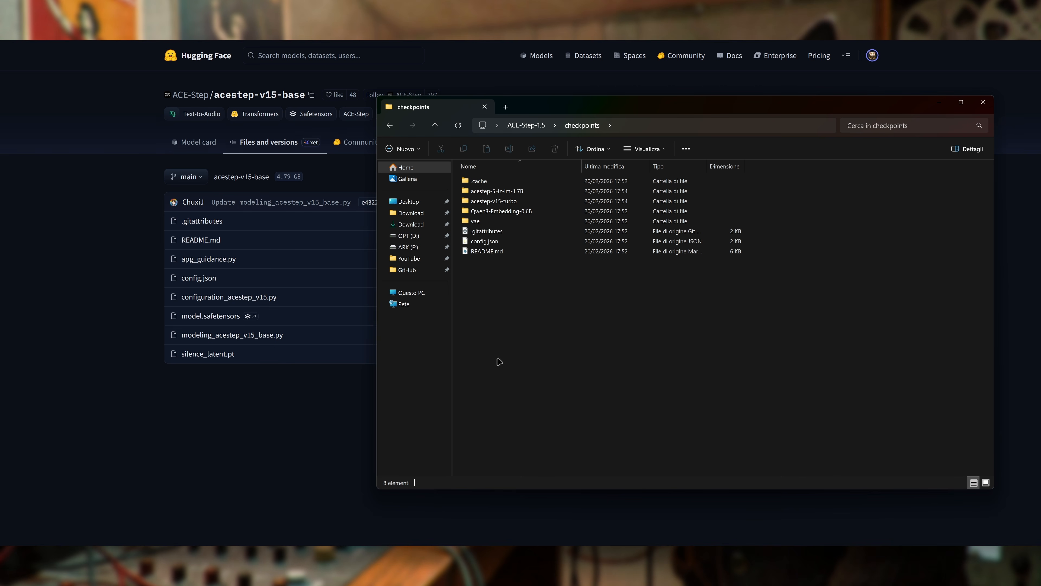
pyautogui.moveTo(675, 110); pyautogui.dragTo(580, 98)
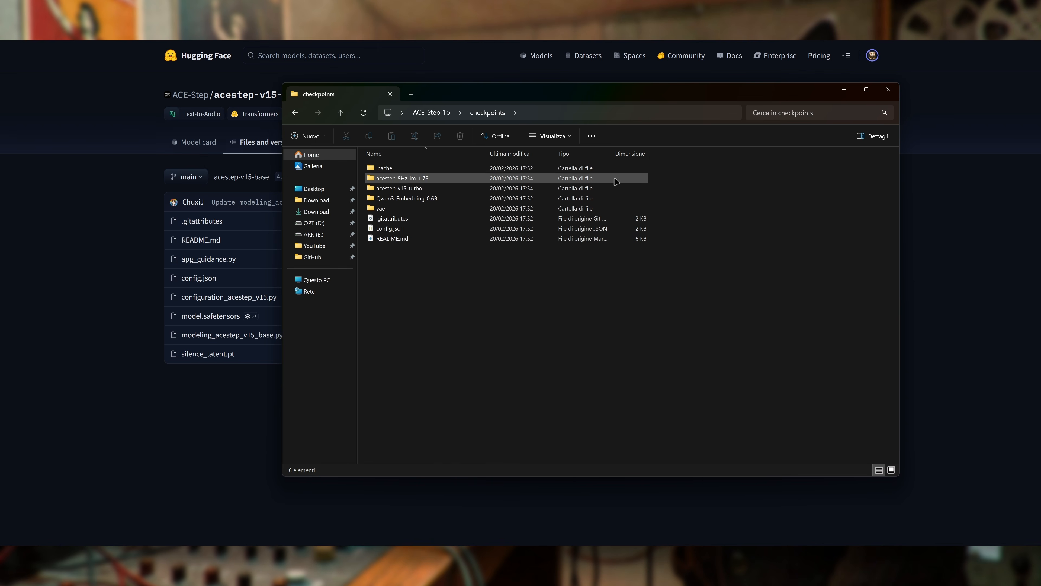
# Step: Return to Hugging Face in the browser and open the account's Access Tokens settings
pyautogui.click(1001, 327)
pyautogui.click(874, 59)
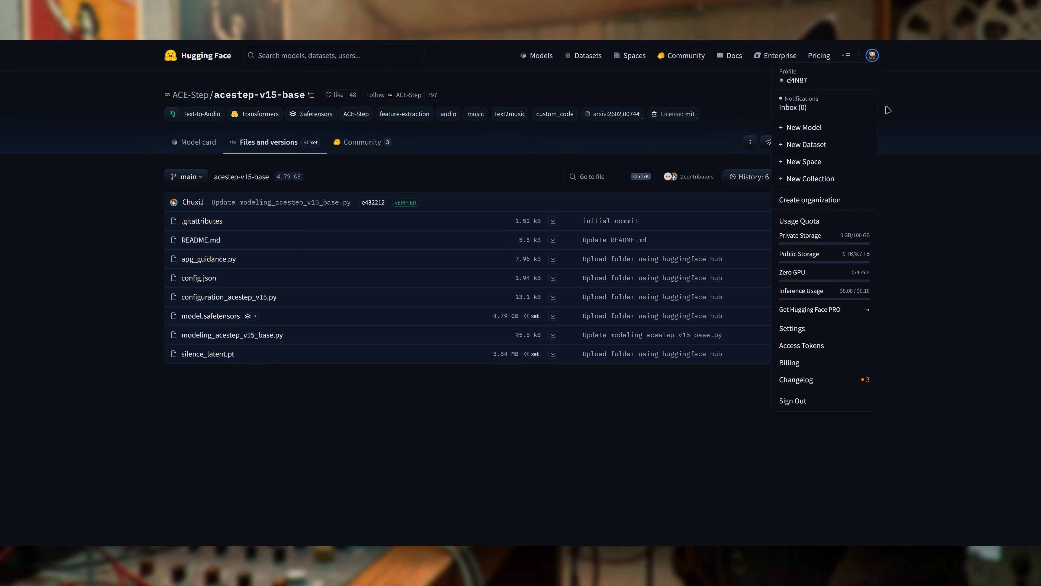
pyautogui.click(821, 347)
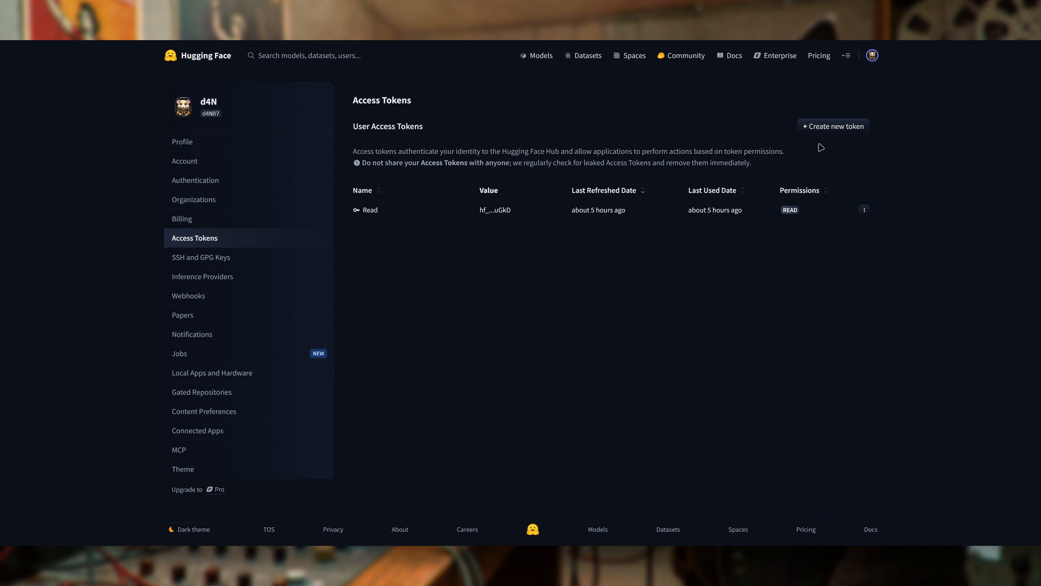
# Step: Create a new access token of type Read with the name "Read", and close the dialog showing its value
pyautogui.click(832, 131)
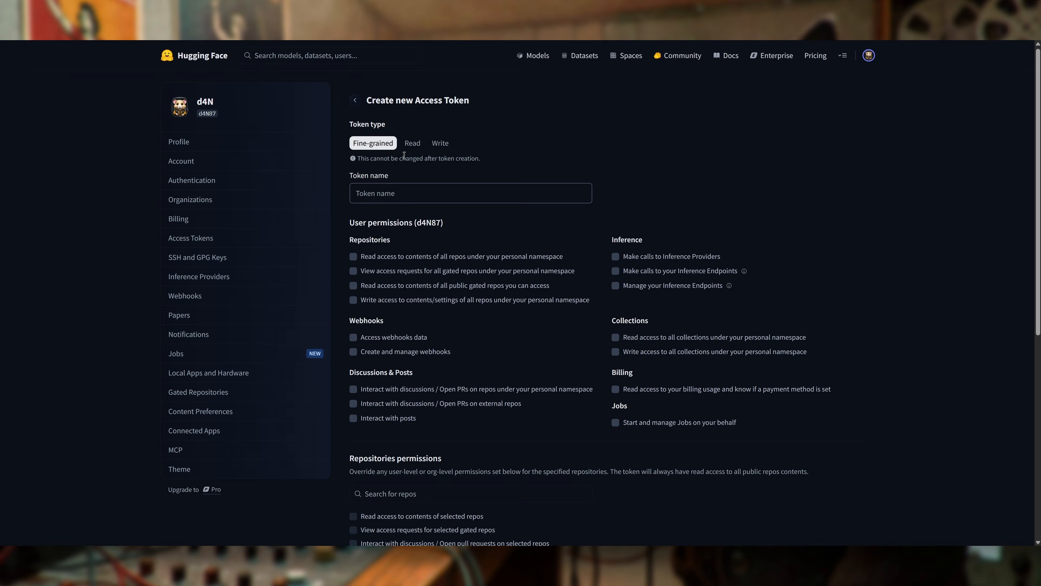
pyautogui.click(398, 199)
pyautogui.write('Rea')
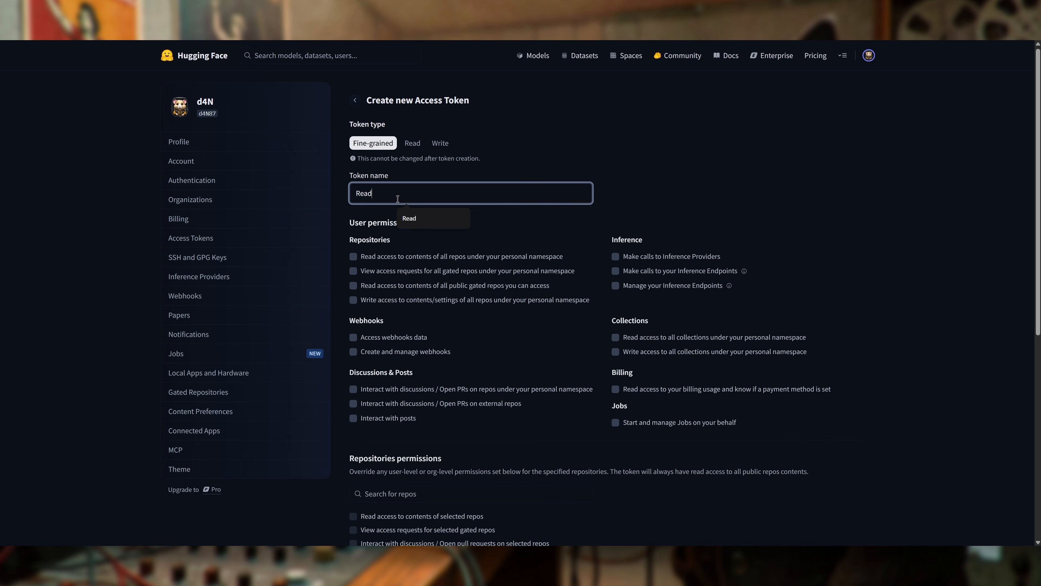
pyautogui.write('d')
pyautogui.click(413, 143)
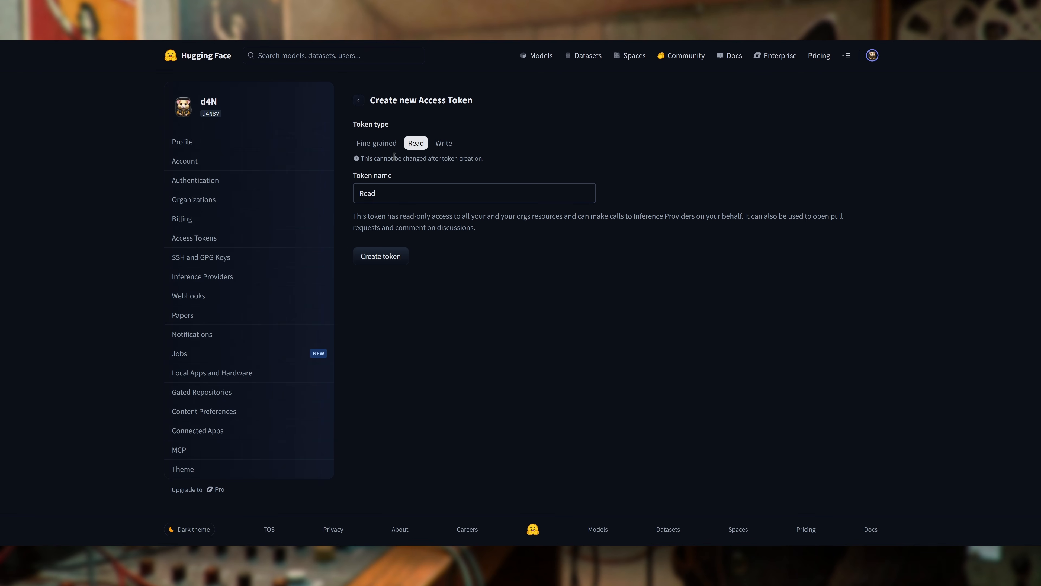
pyautogui.click(389, 257)
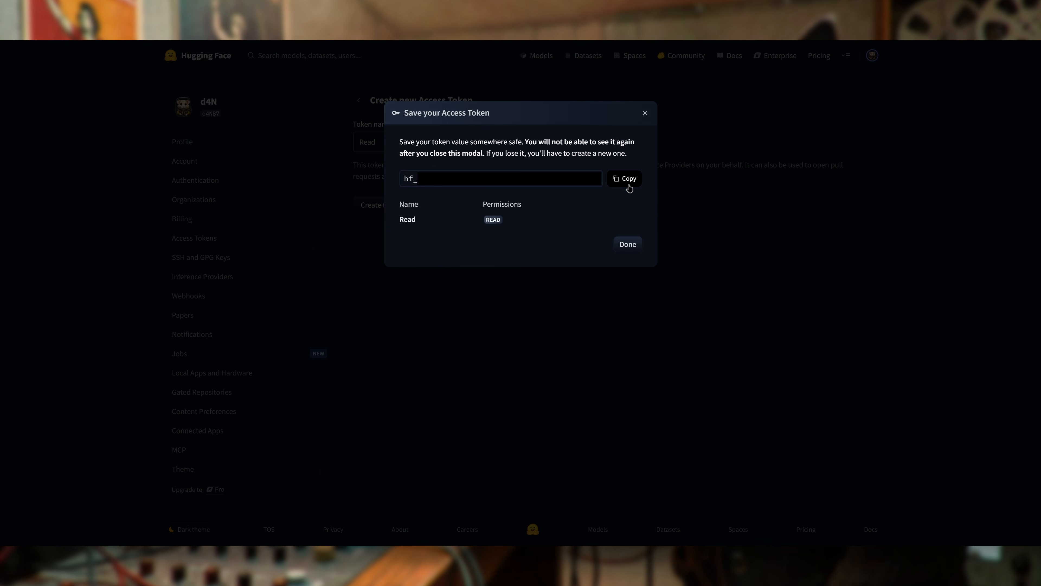
pyautogui.click(648, 115)
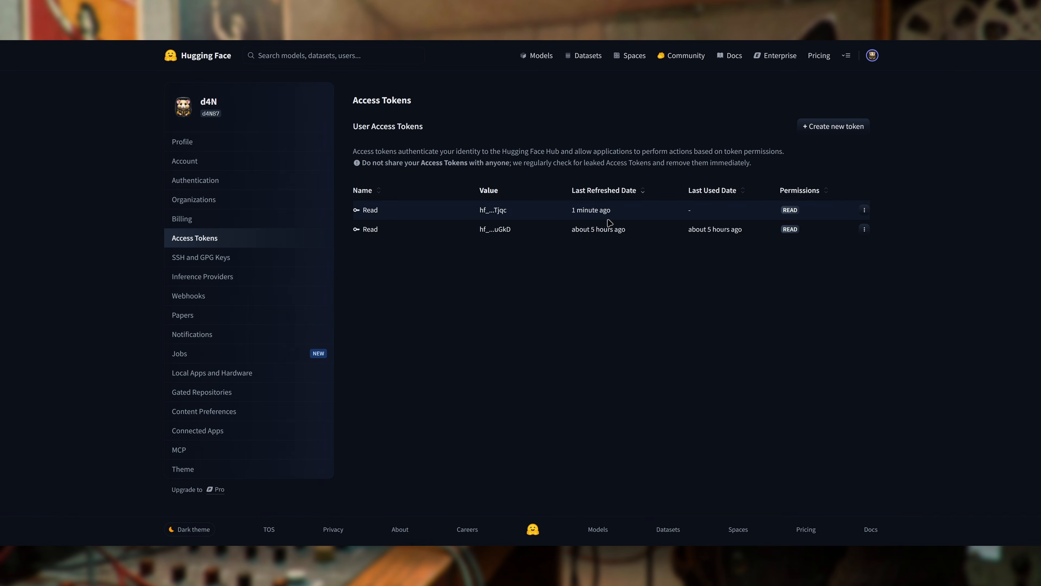
# Step: Delete the most recently created "Read" access token and check the management options of the older one
pyautogui.click(864, 209)
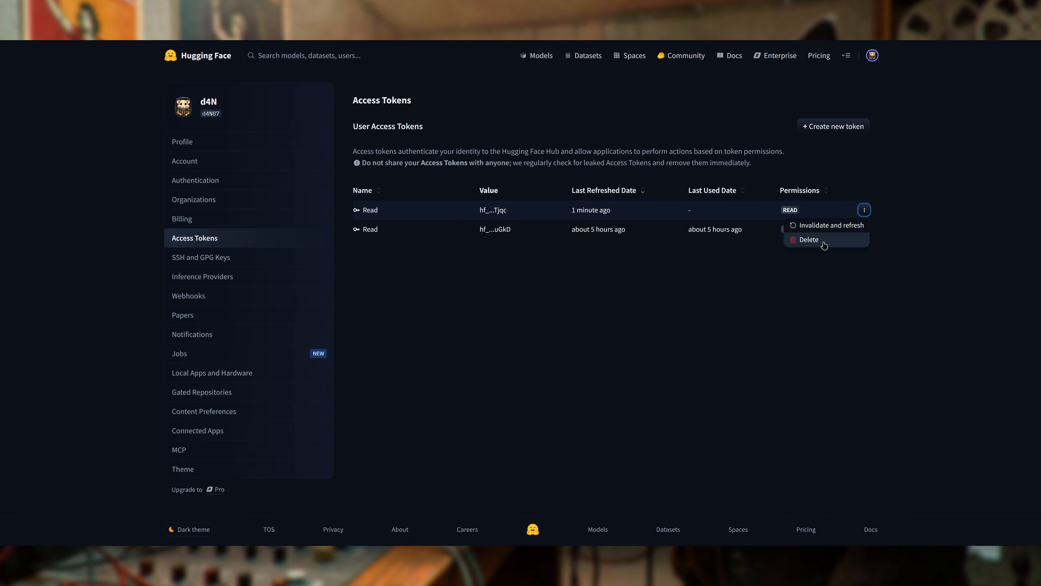
pyautogui.click(814, 241)
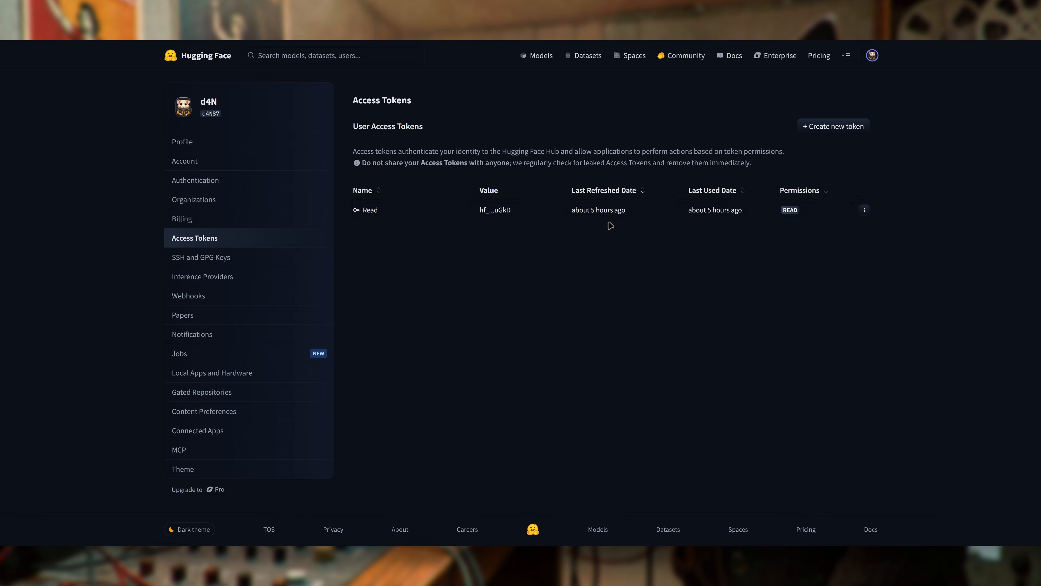
pyautogui.click(864, 210)
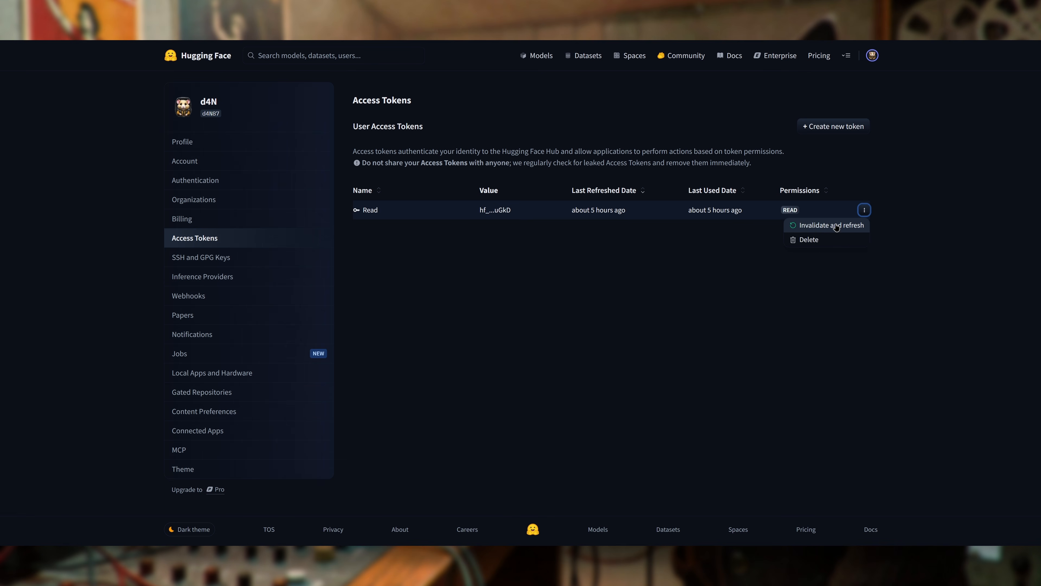
pyautogui.click(701, 257)
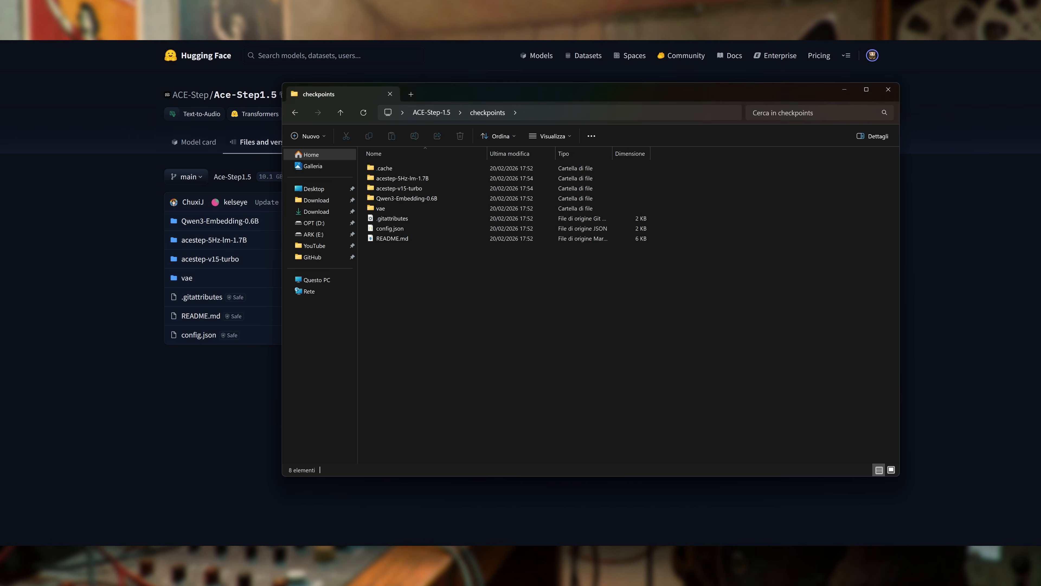
# Step: Open a command prompt in the ACE-Step-1.5 checkpoints folder from File Explorer, keeping the model name on the web page uncovered
pyautogui.moveTo(525, 94); pyautogui.dragTo(557, 143)
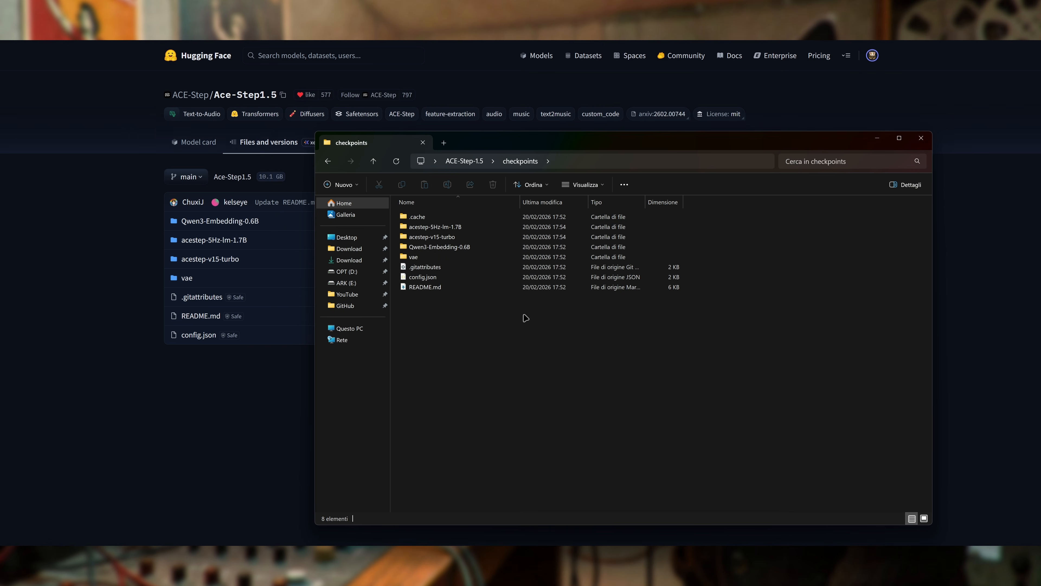
pyautogui.click(670, 160)
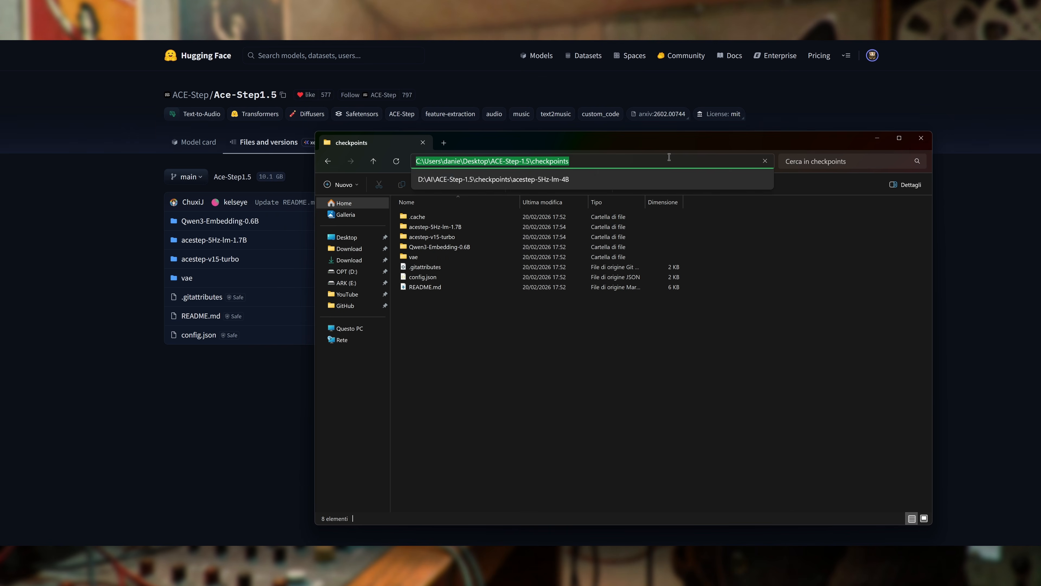
pyautogui.write('cmd')
pyautogui.press('Return')
pyautogui.moveTo(570, 129); pyautogui.dragTo(605, 139)
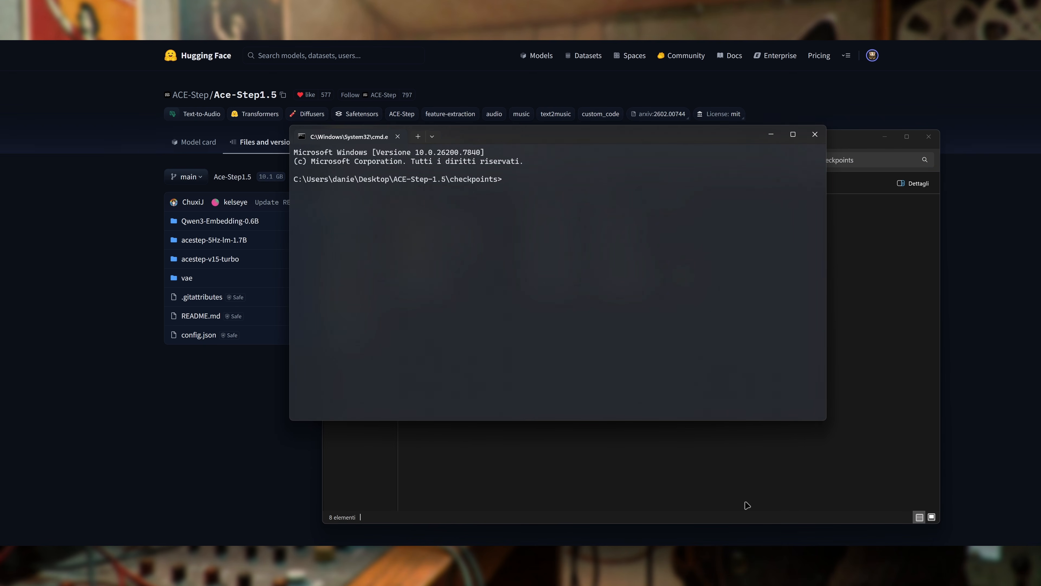
# Step: Bring up Clone.txt in Notepad and duplicate its git clone template on a separate line below the original
pyautogui.click(746, 568)
pyautogui.moveTo(349, 187); pyautogui.dragTo(580, 187)
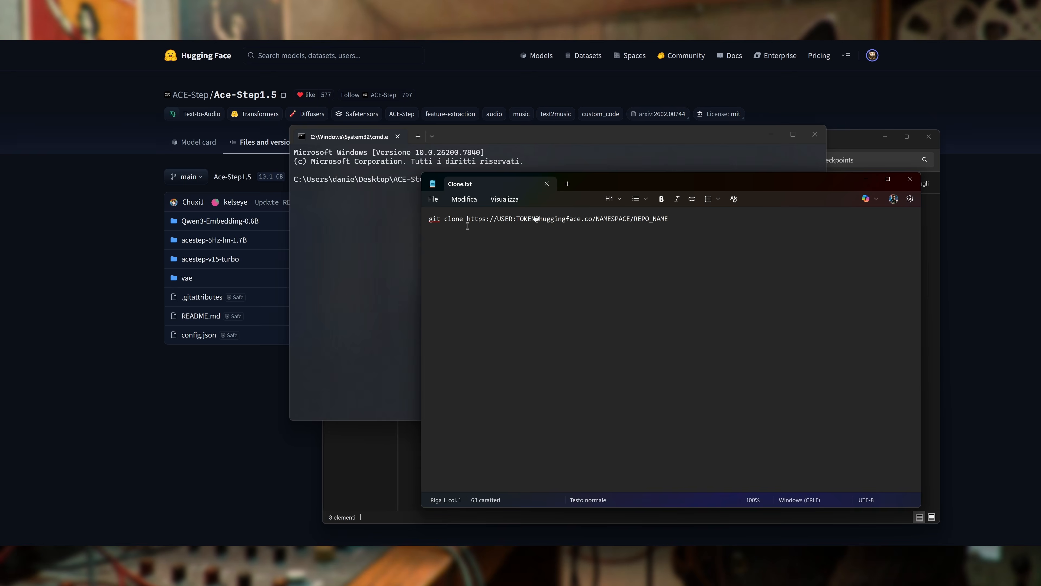
pyautogui.moveTo(468, 222); pyautogui.dragTo(535, 214)
pyautogui.click(720, 268)
pyautogui.press('Return')
pyautogui.press('Return')
pyautogui.press('Return')
pyautogui.moveTo(672, 218); pyautogui.dragTo(526, 220)
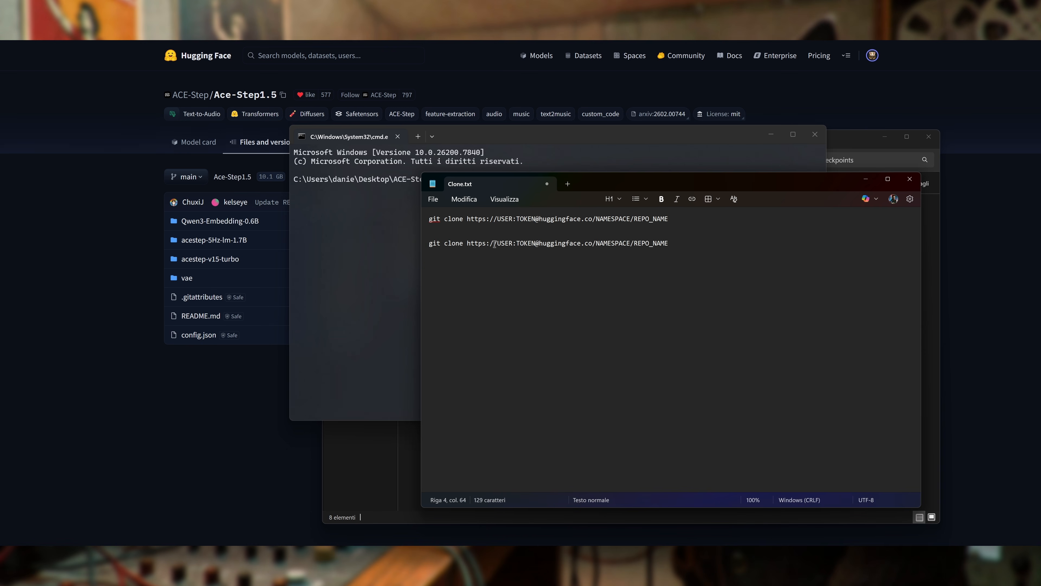
# Step: In the duplicated git clone line, replace USER with the account username and TOKEN with the access token placeholder
pyautogui.moveTo(497, 243); pyautogui.dragTo(511, 243)
pyautogui.write('d4n')
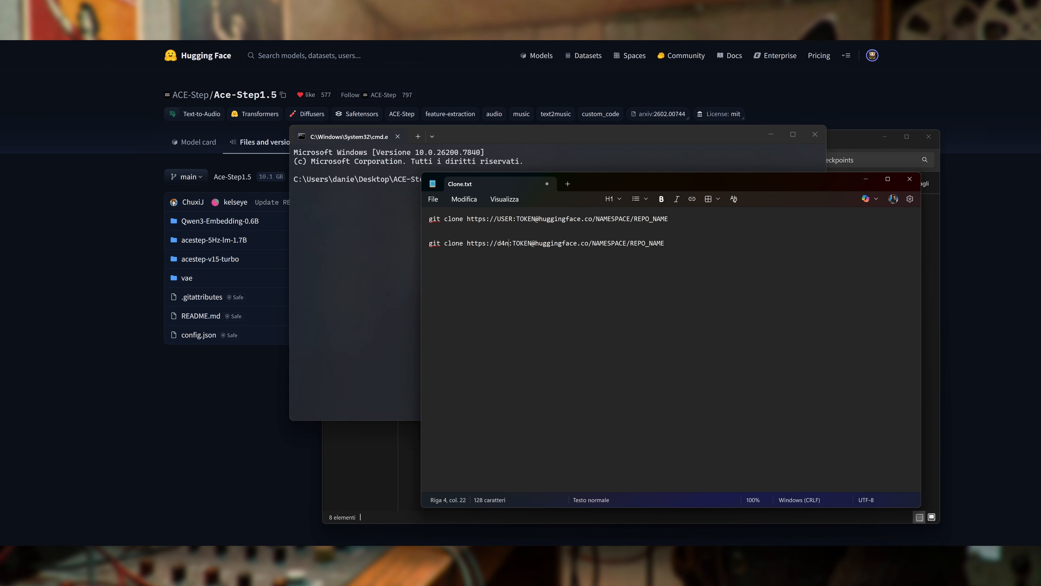
pyautogui.write('87')
pyautogui.hotkey('shift', 'Right')
pyautogui.hotkey('shift', 'Right')
pyautogui.hotkey('shift', 'Right')
pyautogui.hotkey('shift', 'Right')
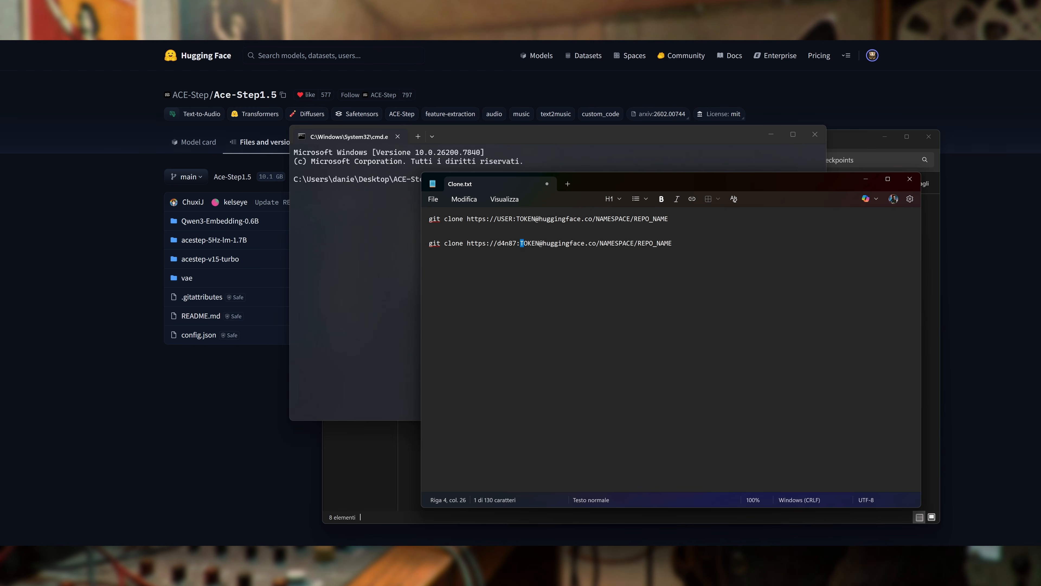
pyautogui.write('hf_xxxxxxxx')
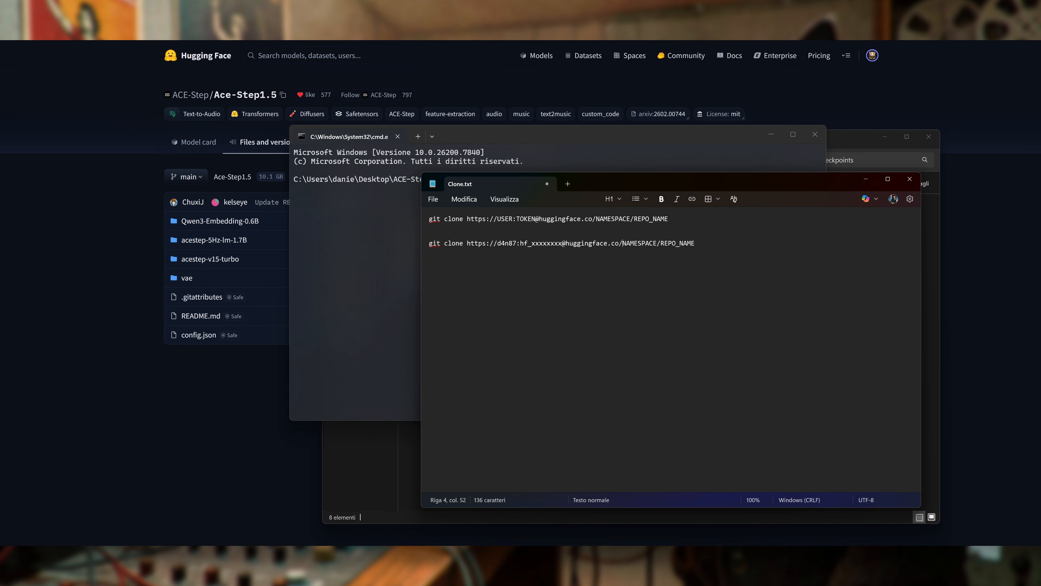
# Step: Copy the repository ID ACE-Step/Ace-Step1.5 from Hugging Face and put it in place of NAMESPACE/REPO_NAME in the duplicated clone line
pyautogui.click(269, 107)
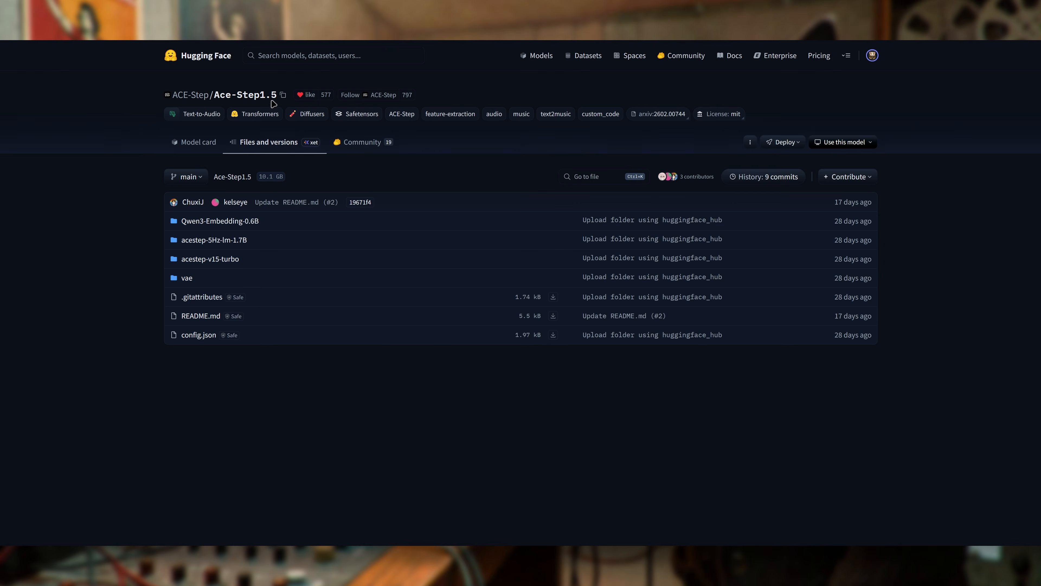
pyautogui.click(282, 95)
pyautogui.hotkey('alt', 'Tab')
pyautogui.moveTo(624, 246); pyautogui.dragTo(723, 244)
pyautogui.hotkey('ctrl', 'v')
# Step: Copy the completed git clone command, including its access token field, into the command prompt without running it
pyautogui.hotkey('ctrl', 'shift', 'Left')
pyautogui.hotkey('shift', 'Home')
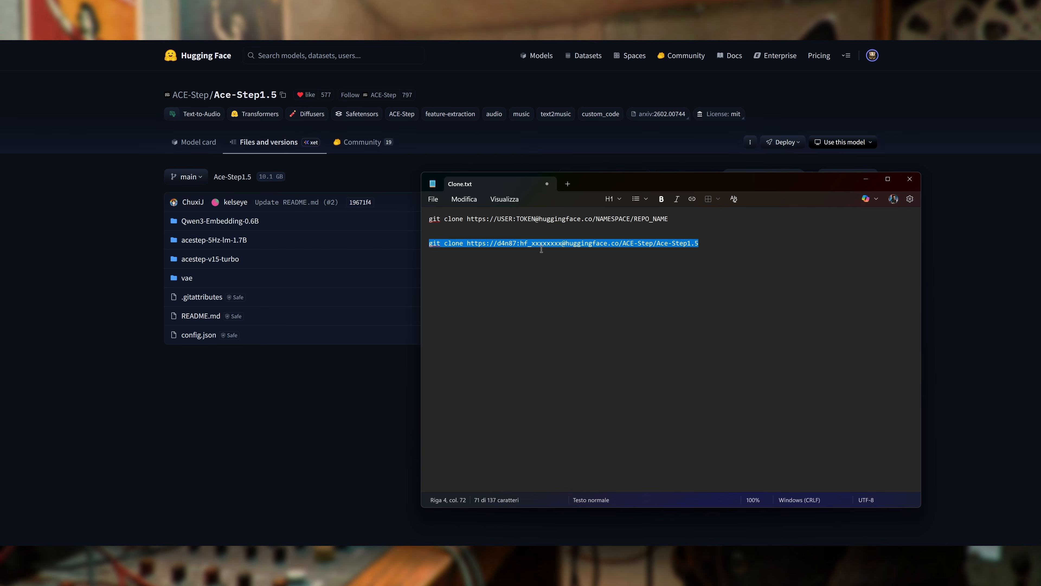
pyautogui.click(711, 246)
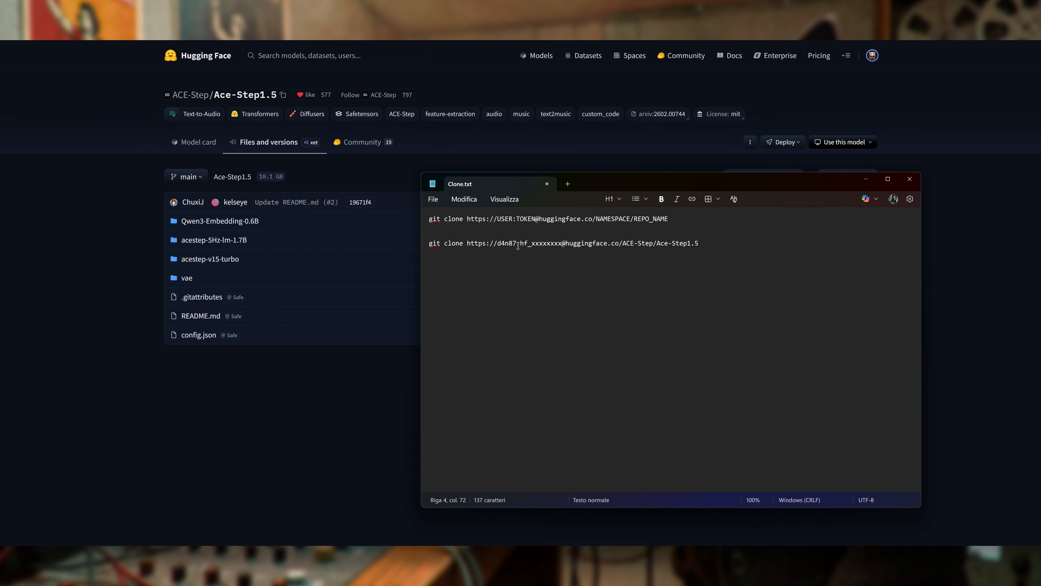
pyautogui.hotkey('alt', 'Tab')
pyautogui.hotkey('ctrl', 'v')
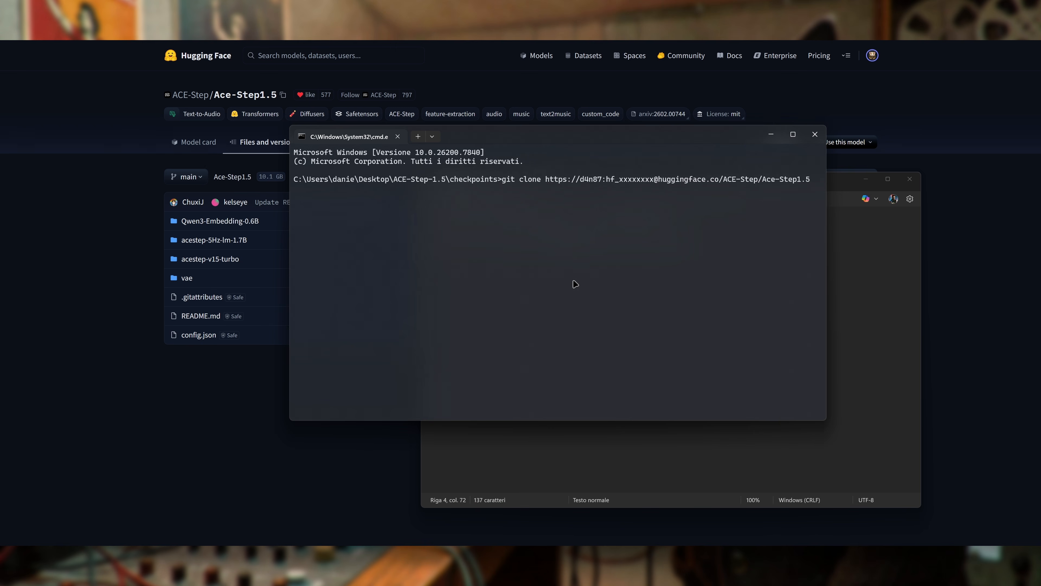
# Step: Return to Hugging Face and open the file listing of the acestep-v15-sft model through the ACE-Step organization page
pyautogui.click(220, 406)
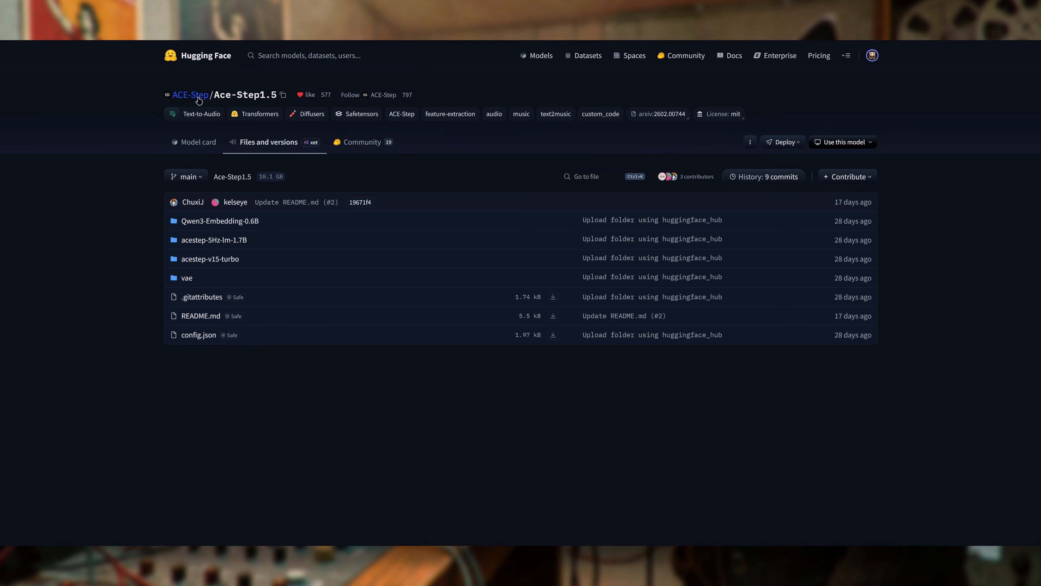
pyautogui.click(189, 98)
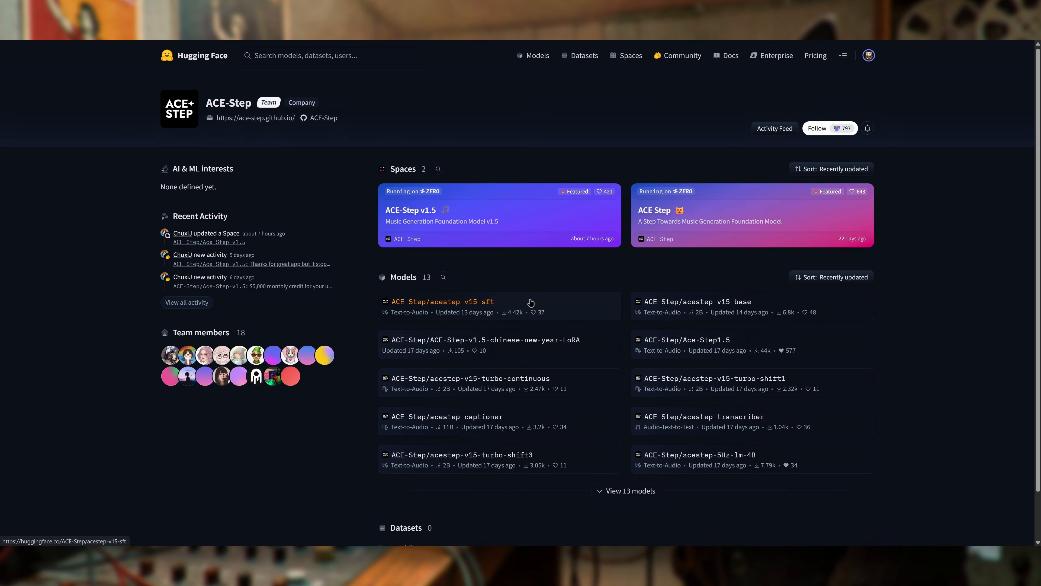
pyautogui.click(500, 308)
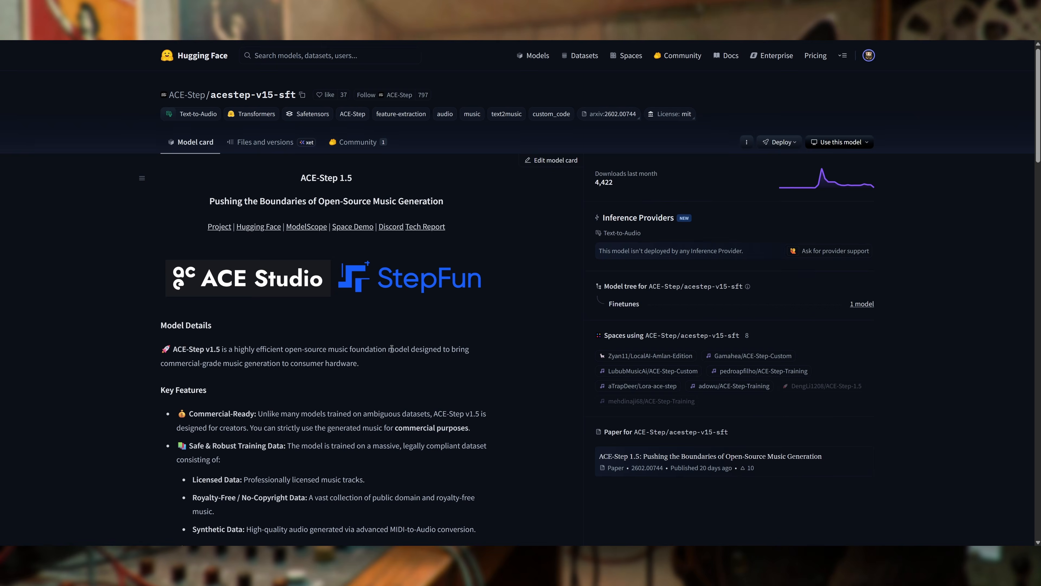
pyautogui.click(269, 153)
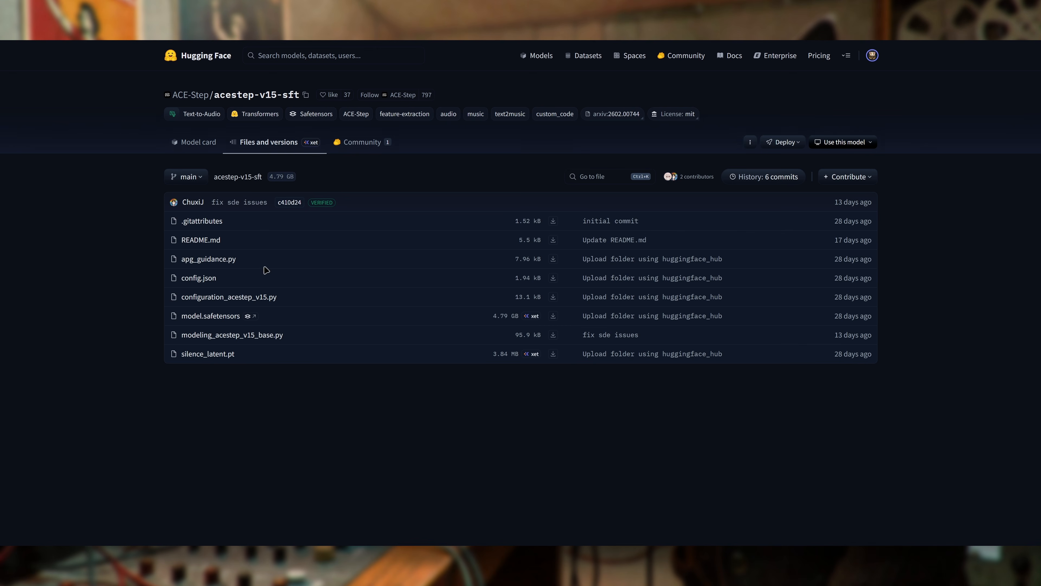
# Step: Copy the repository ID ACE-Step/acestep-v15-sft and substitute it for ACE-Step/Ace-Step1.5 in the Notepad clone command
pyautogui.click(306, 95)
pyautogui.hotkey('alt', 'Tab')
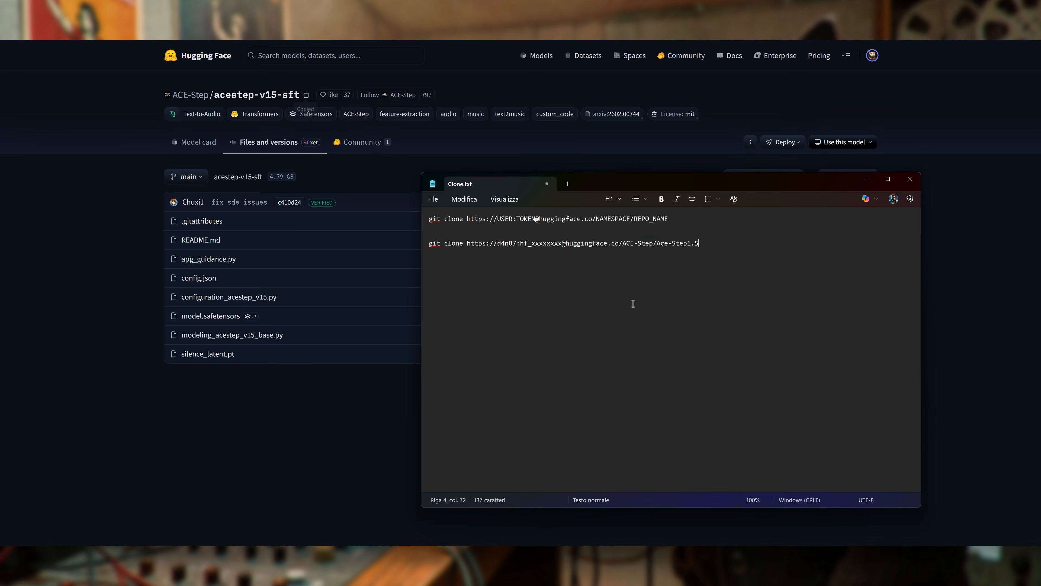
pyautogui.moveTo(699, 243); pyautogui.dragTo(626, 247)
pyautogui.hotkey('ctrl', 'v')
# Step: Close the checkpoints window and the command prompt, and run start_gradio_ui.bat from the ACE-Step-1.5 folder
pyautogui.hotkey('alt', 'Tab')
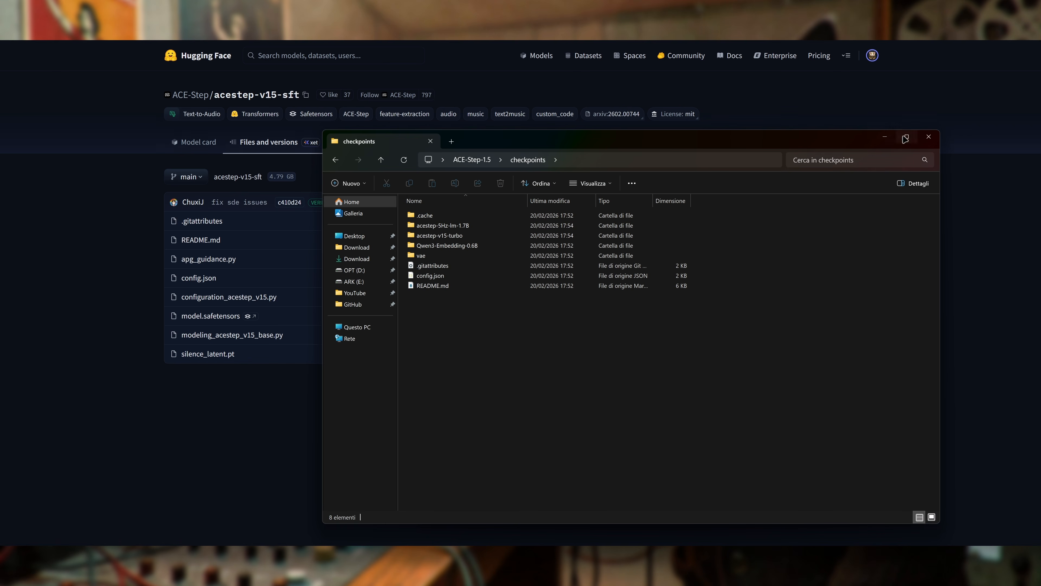
pyautogui.click(928, 136)
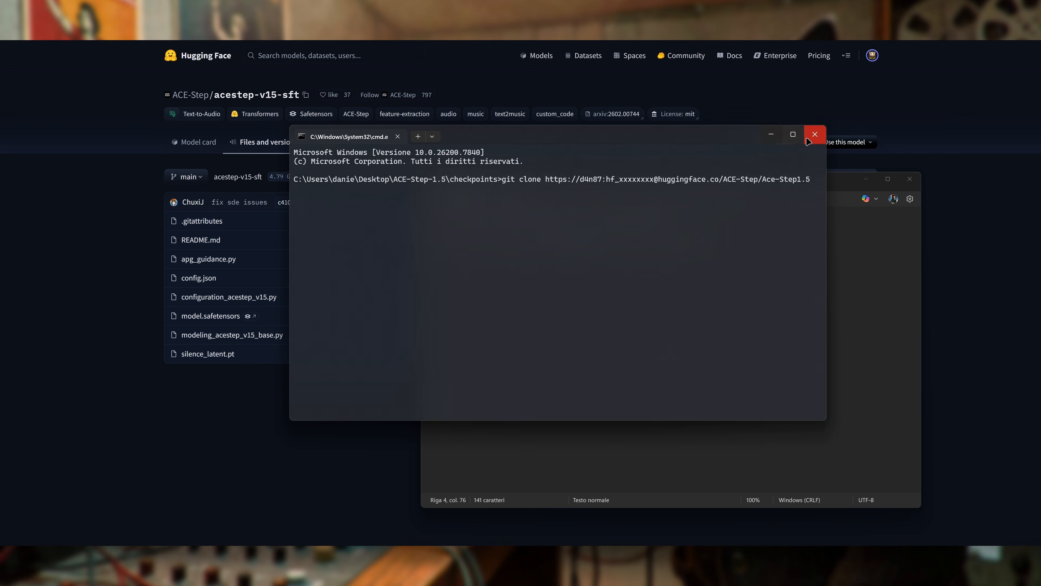
pyautogui.click(815, 134)
pyautogui.click(778, 122)
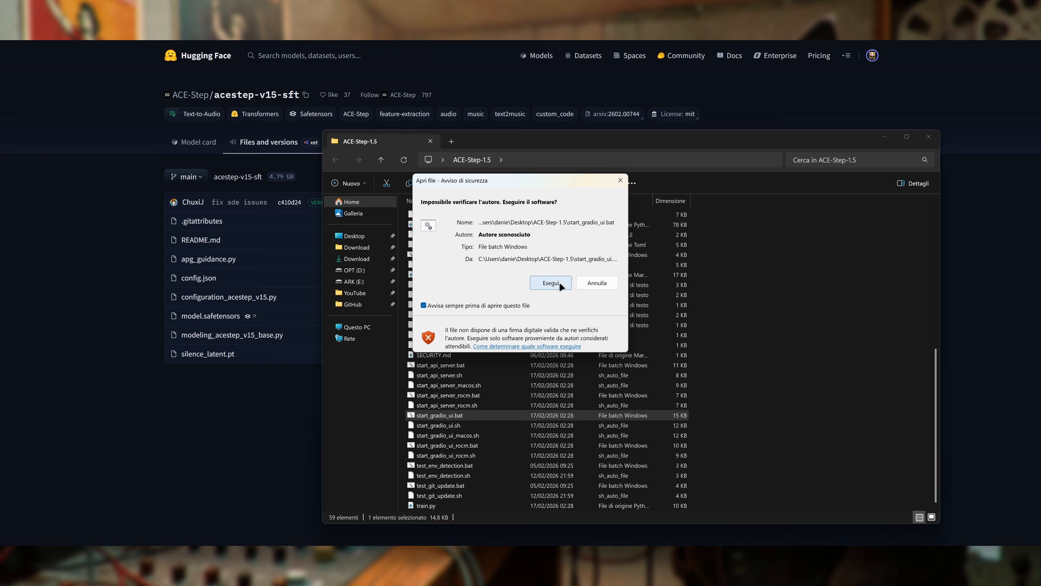
pyautogui.click(554, 281)
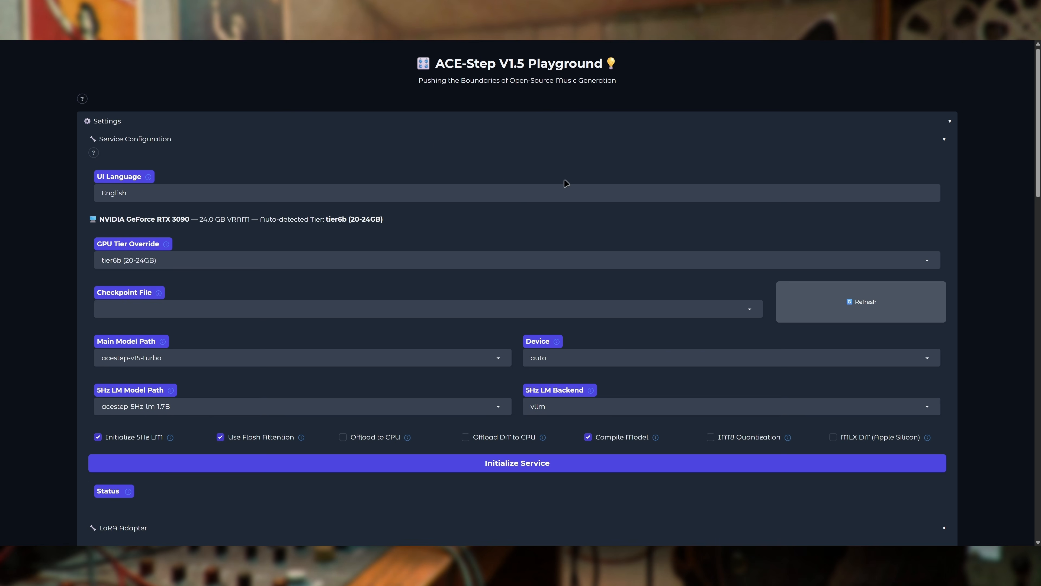
# Step: Examine the options offered for Main Model Path, 5Hz LM Model Path and GPU Tier Override in the Playground's service configuration
pyautogui.click(160, 351)
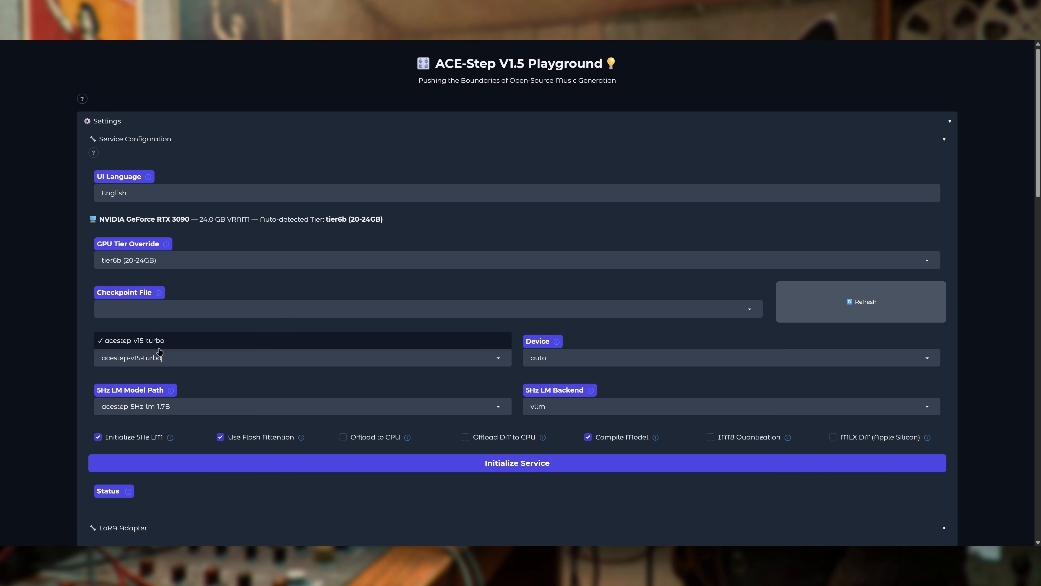
pyautogui.click(277, 392)
pyautogui.click(246, 406)
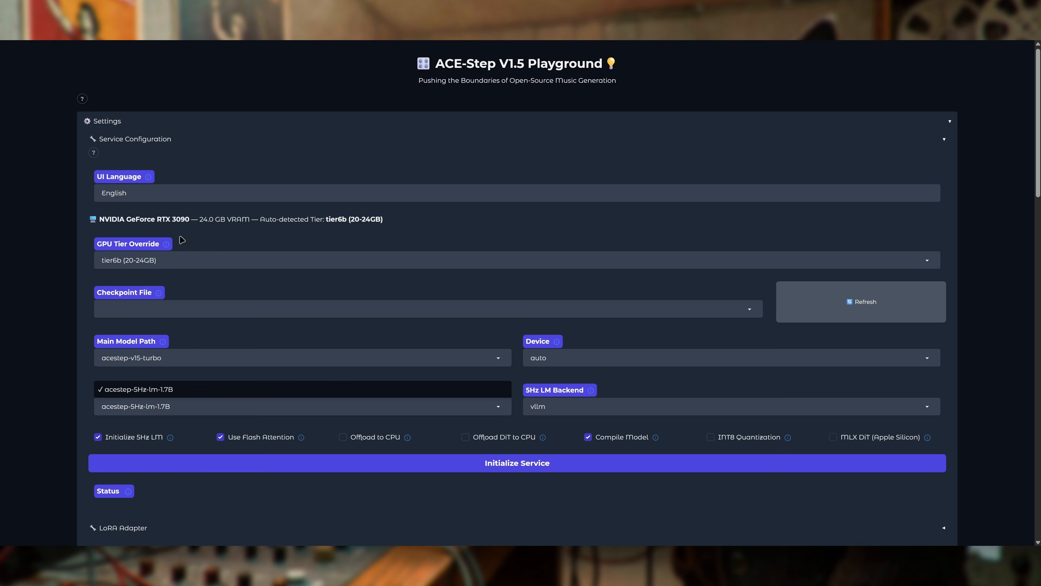
pyautogui.click(274, 266)
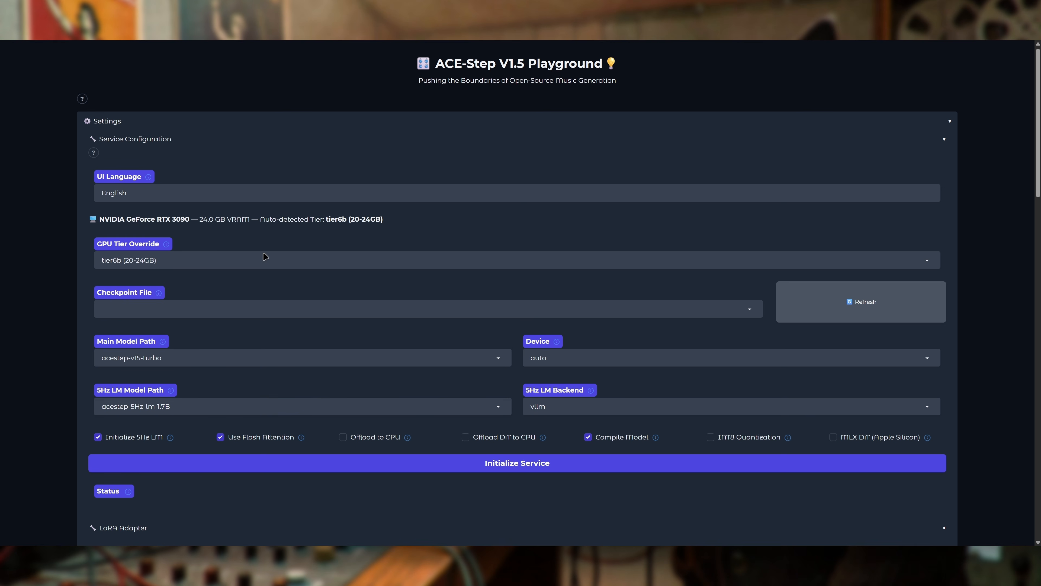
pyautogui.click(281, 259)
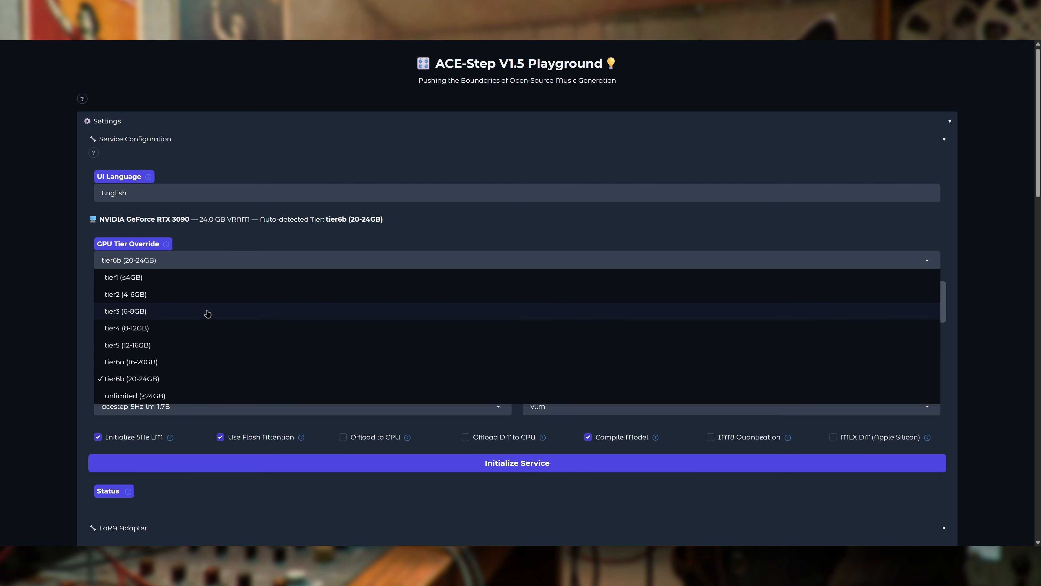
pyautogui.click(91, 333)
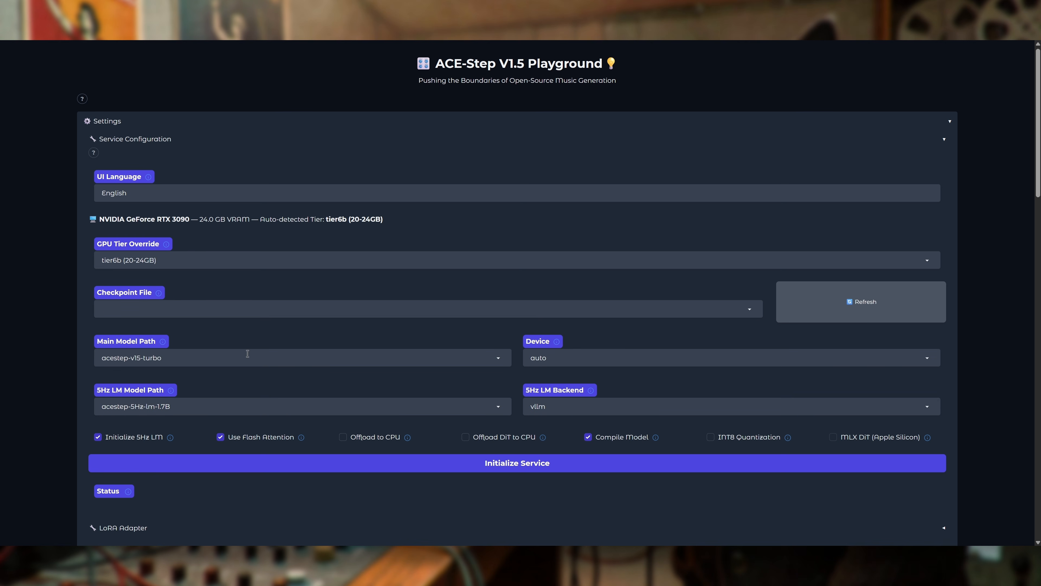
# Step: Examine the INT8 Quantization hint, then review the GPU tier, Device and 5Hz LM Model Path choices again
pyautogui.scroll(-4, 639, 324)
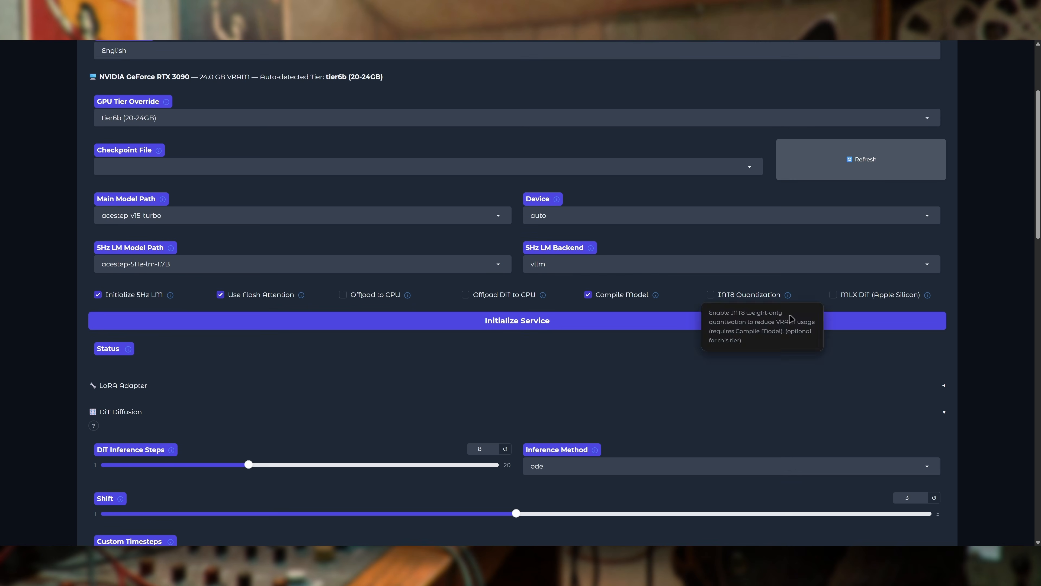
pyautogui.scroll(4, 377, 286)
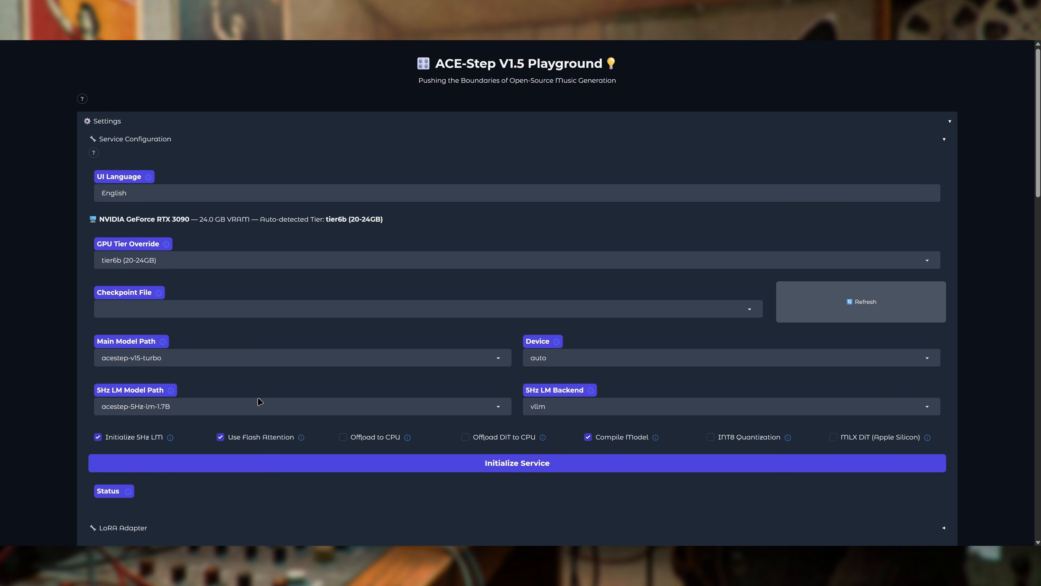
pyautogui.click(176, 264)
pyautogui.click(74, 361)
pyautogui.scroll(-1, 378, 269)
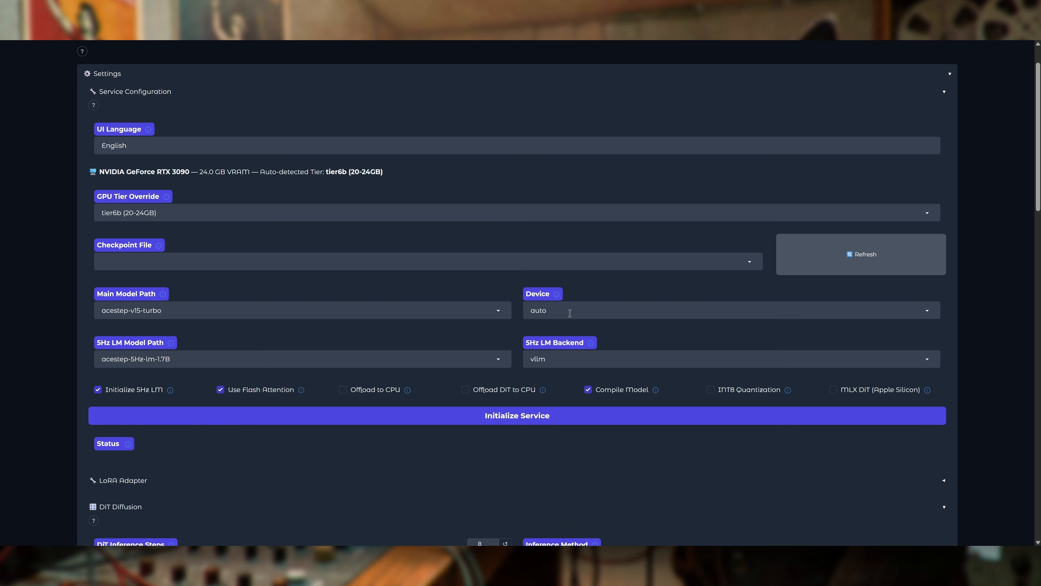
pyautogui.click(570, 312)
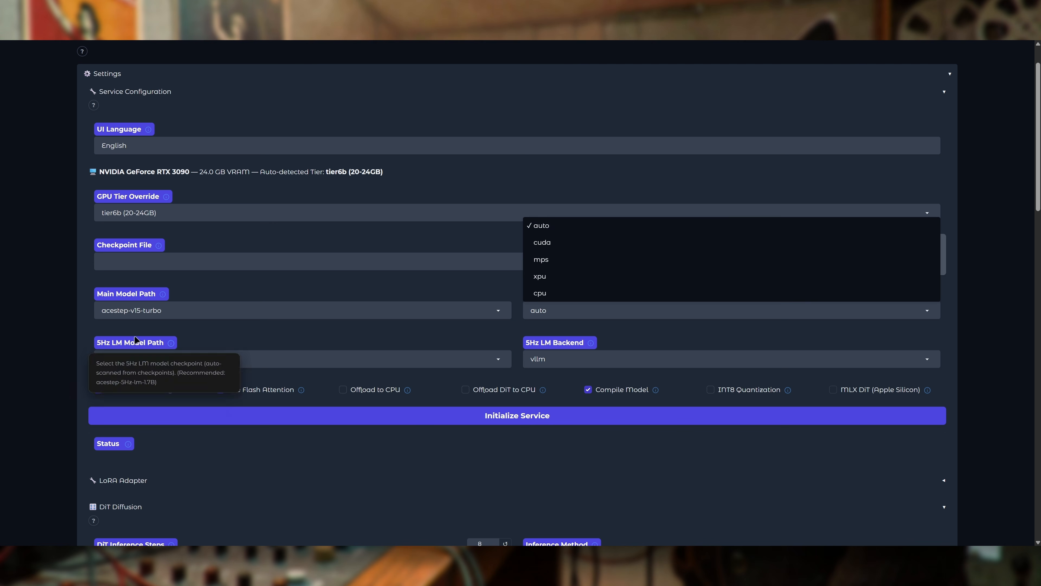
pyautogui.click(76, 338)
pyautogui.click(239, 360)
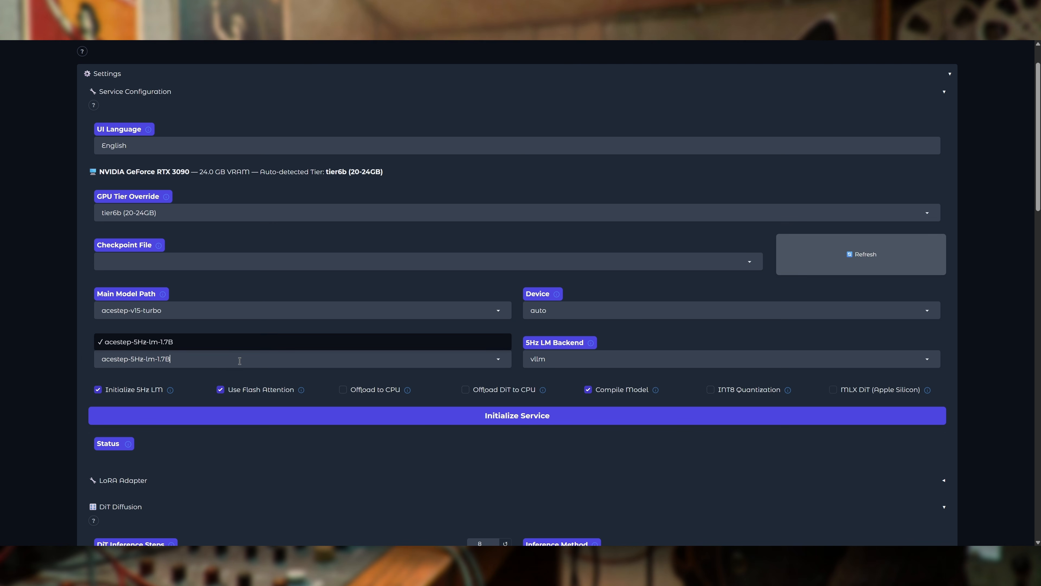
# Step: Review the Main Model Path options and examine the hints for INT8 Quantization and Initialize 5Hz LM in the service configuration
pyautogui.click(168, 317)
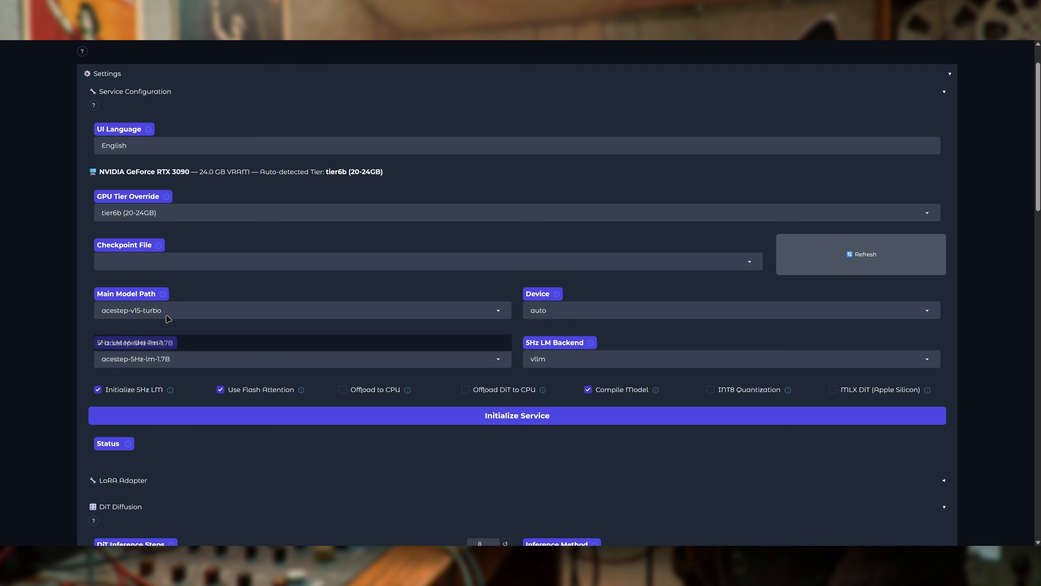
pyautogui.click(169, 317)
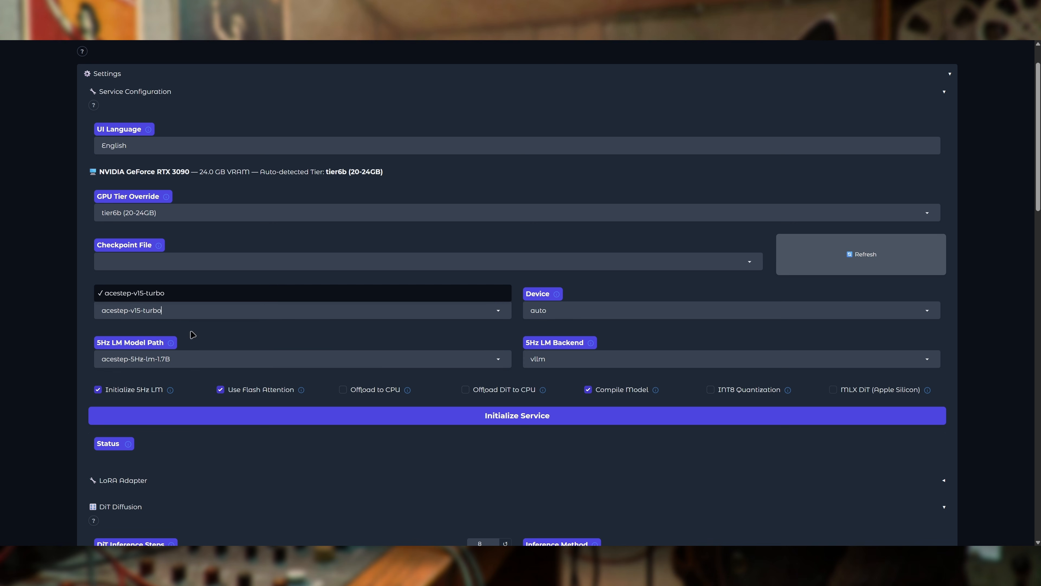
pyautogui.click(91, 368)
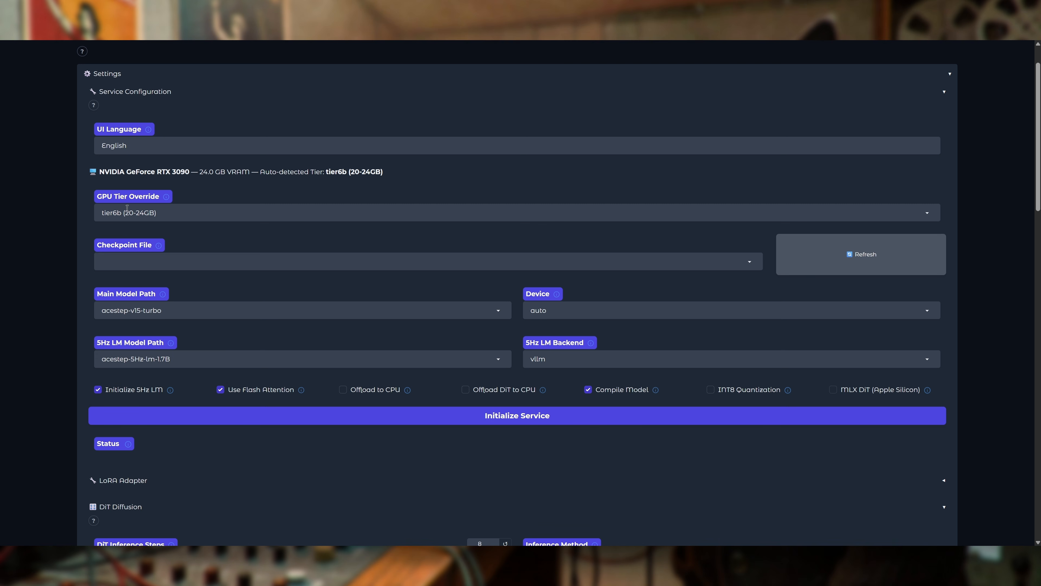
pyautogui.moveTo(713, 393)
pyautogui.scroll(-1, 426, 371)
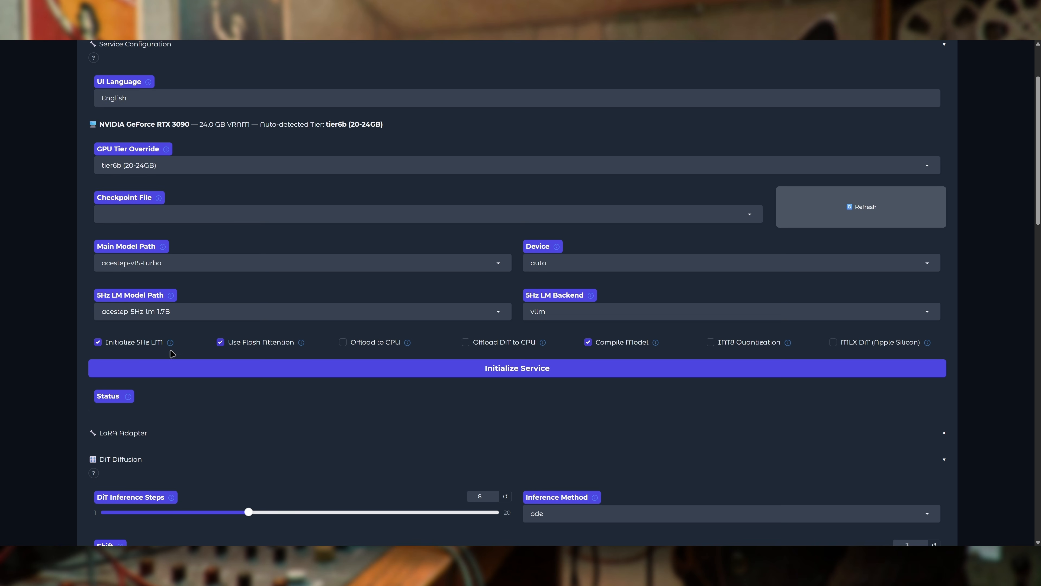
pyautogui.moveTo(175, 345)
pyautogui.scroll(3, 982, 148)
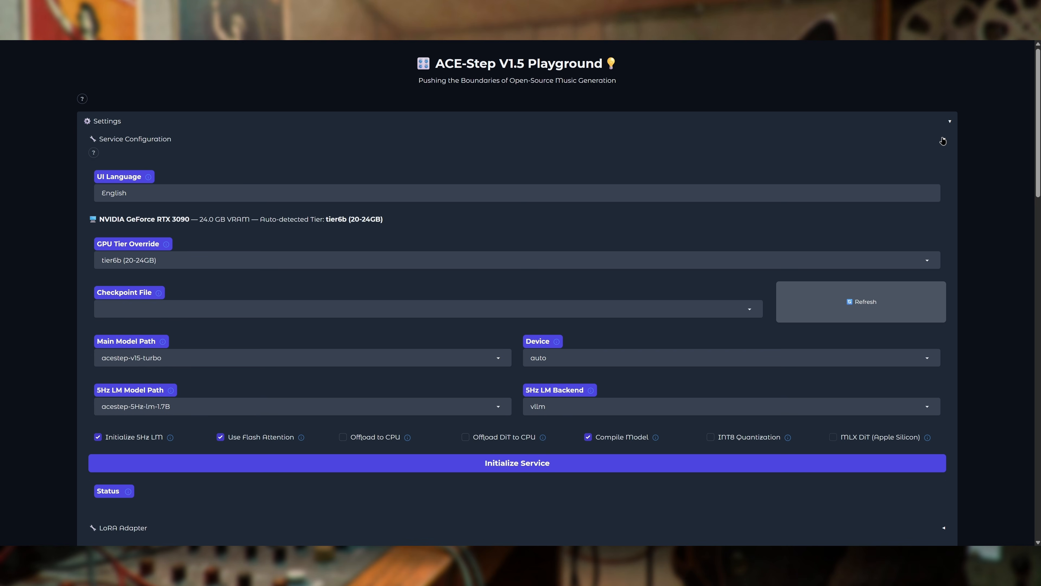
# Step: Collapse Service Configuration and examine the LoRA Adapter section, including its Use LoRA hint, before collapsing that section too
pyautogui.click(943, 141)
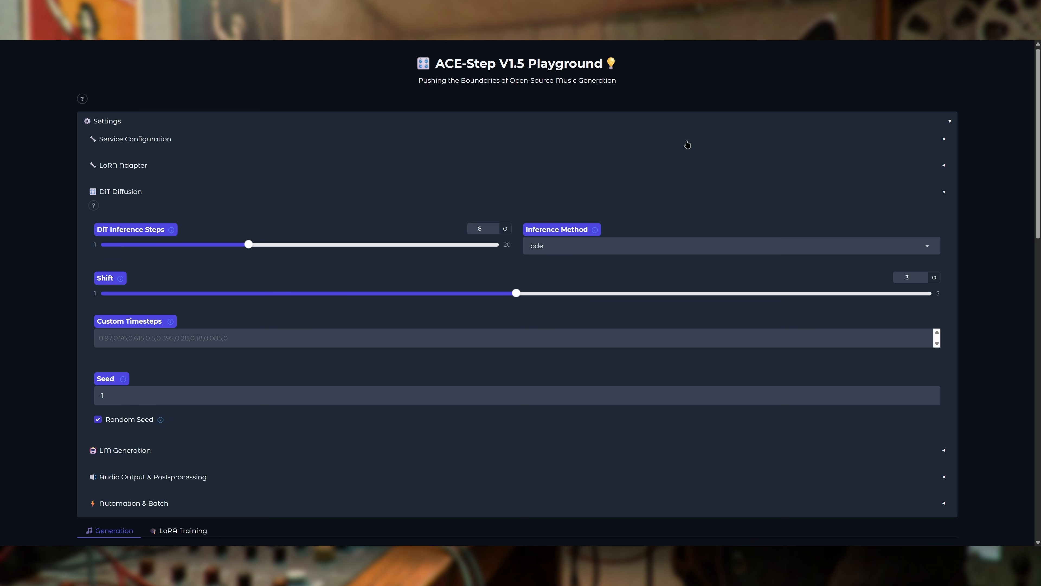
pyautogui.click(942, 170)
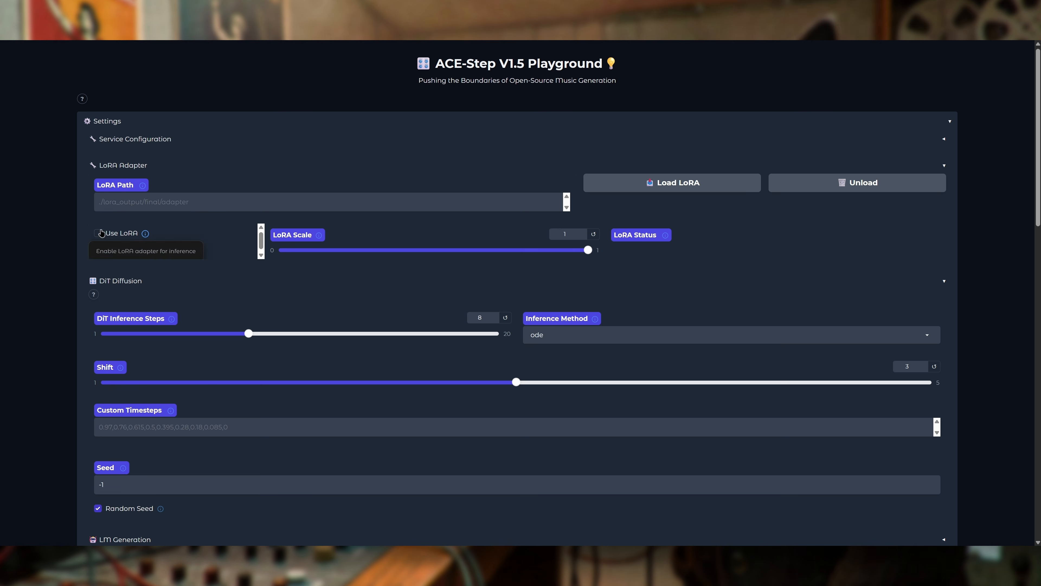
pyautogui.click(943, 165)
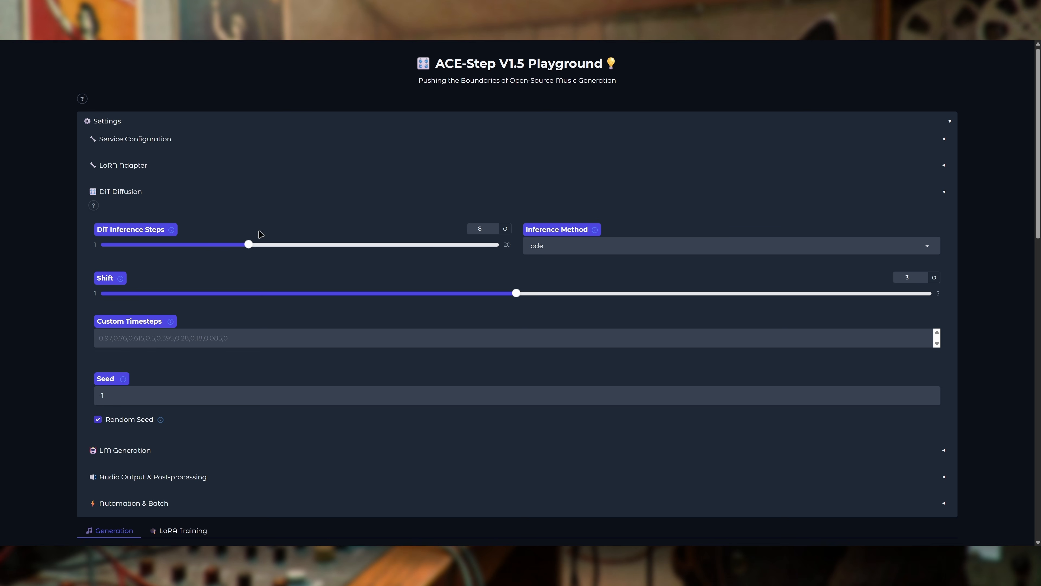
# Step: Examine the DiT Inference Steps, Inference Method and Shift hints and the available inference methods in the DiT Diffusion section
pyautogui.moveTo(174, 231)
pyautogui.moveTo(140, 228)
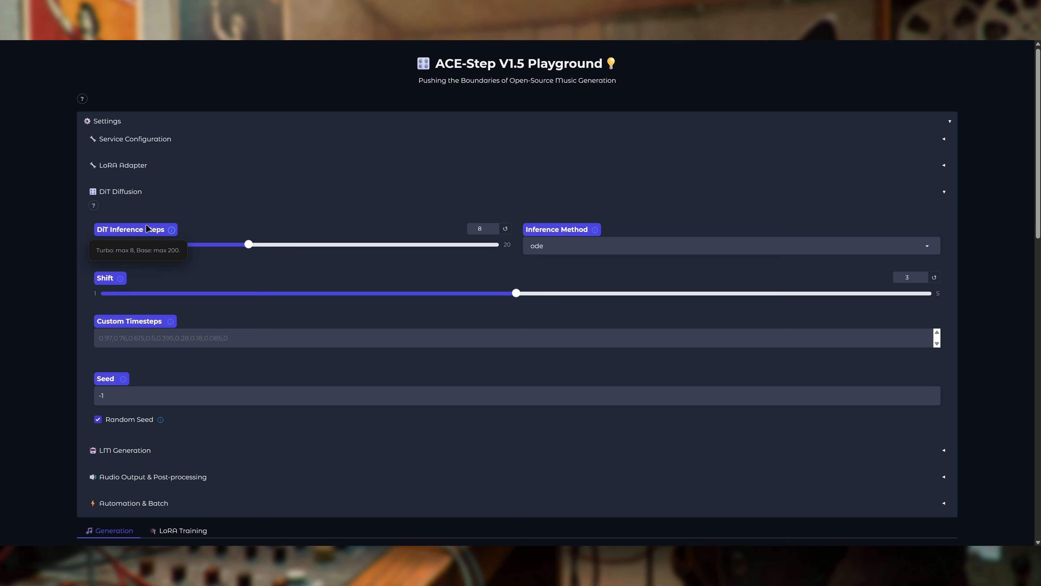
pyautogui.click(639, 244)
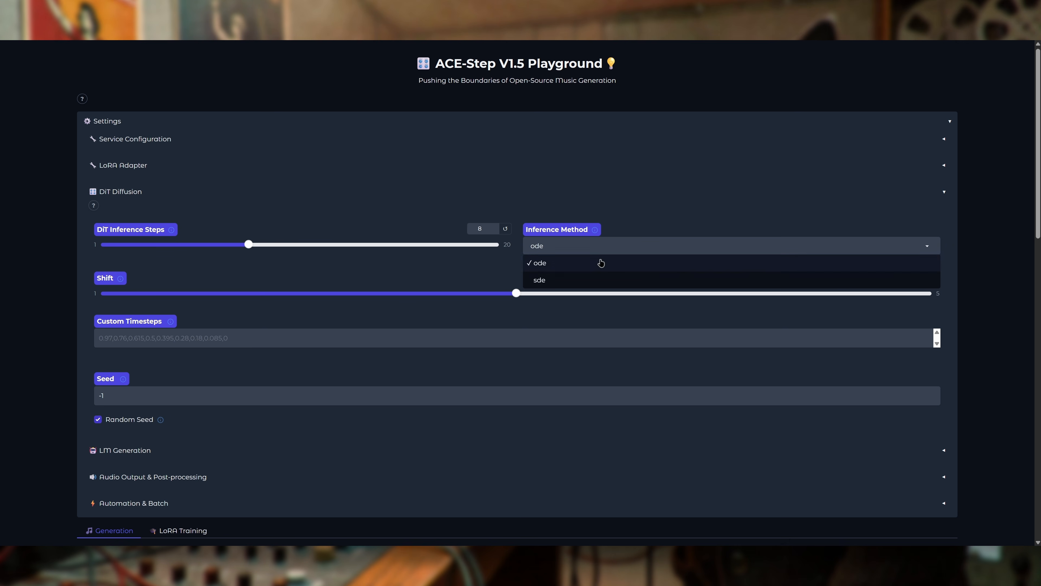
pyautogui.click(656, 220)
pyautogui.moveTo(594, 236)
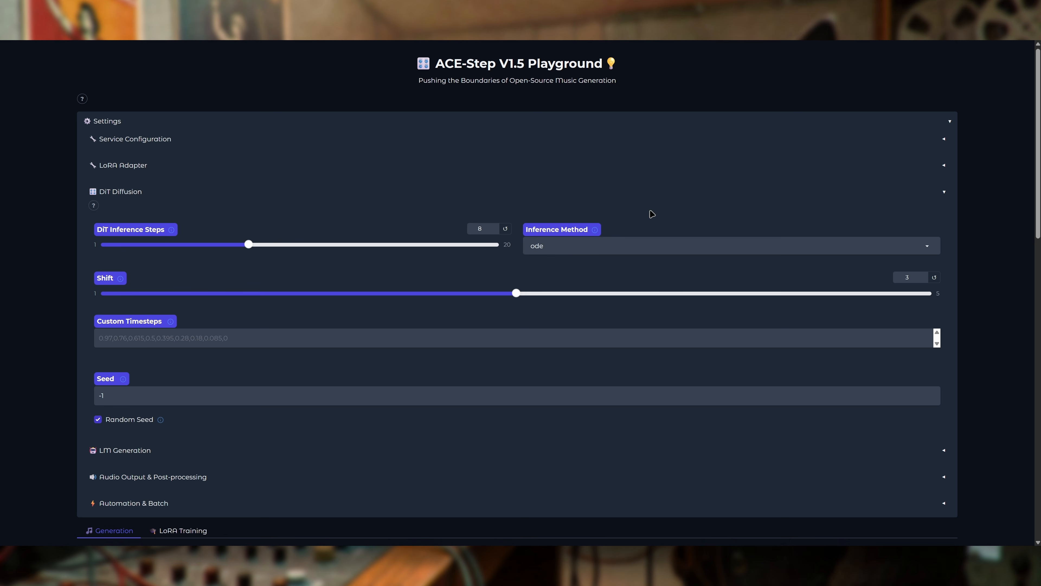
pyautogui.scroll(-1, 642, 213)
pyautogui.click(593, 198)
pyautogui.click(657, 173)
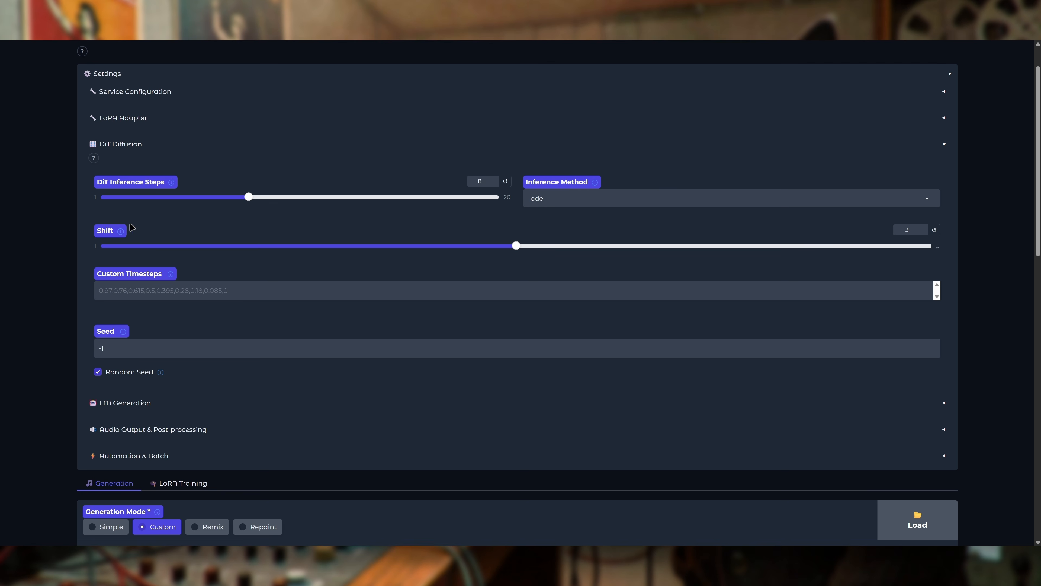
pyautogui.scroll(1, 429, 266)
pyautogui.moveTo(122, 276)
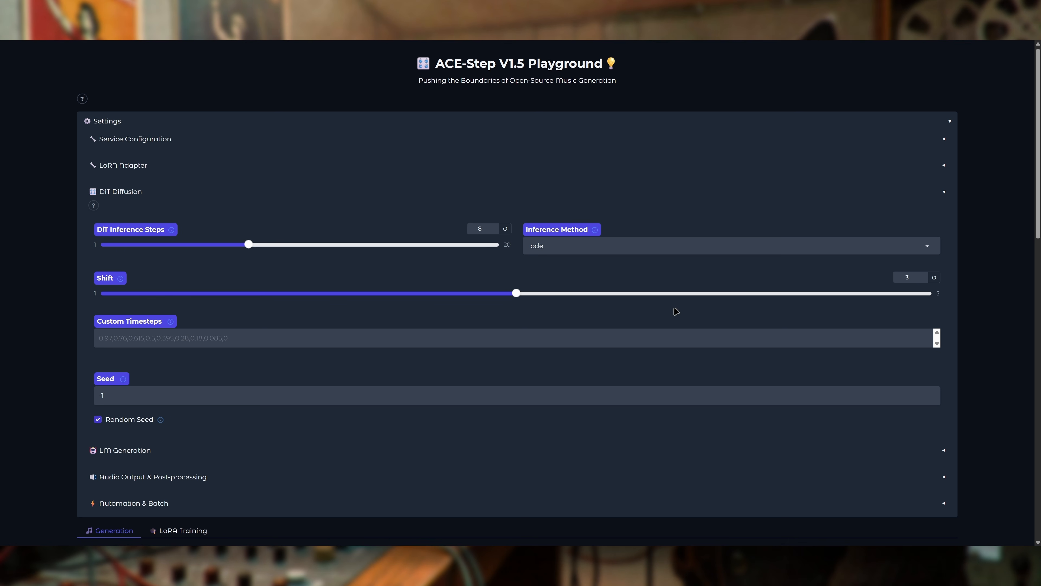
# Step: Read the Custom Timesteps hint and the Advanced Settings help for DiT Diffusion, and close the help
pyautogui.moveTo(170, 322)
pyautogui.scroll(-2, 644, 324)
pyautogui.scroll(2, 782, 343)
pyautogui.click(94, 205)
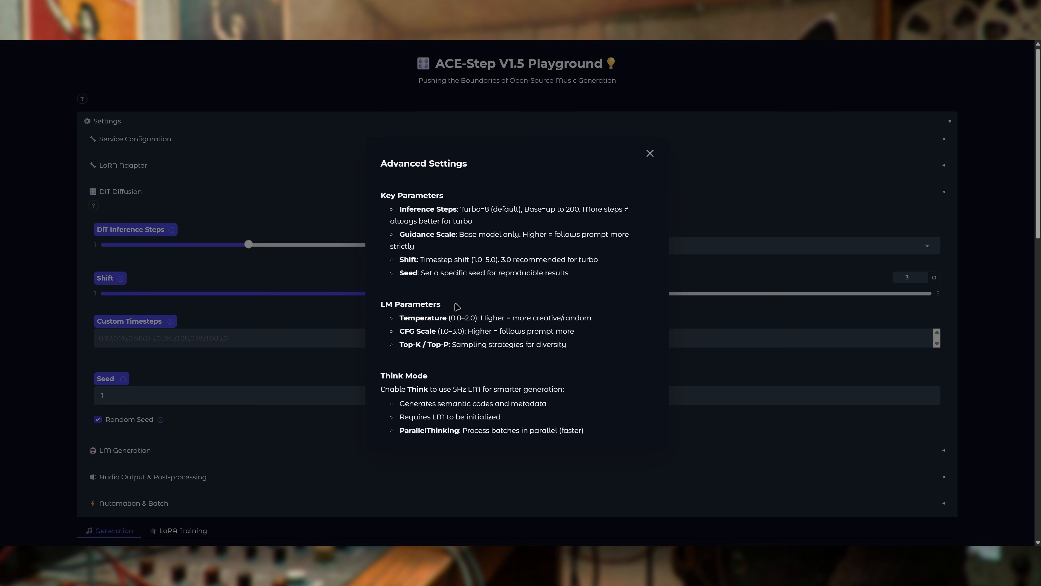
pyautogui.click(650, 154)
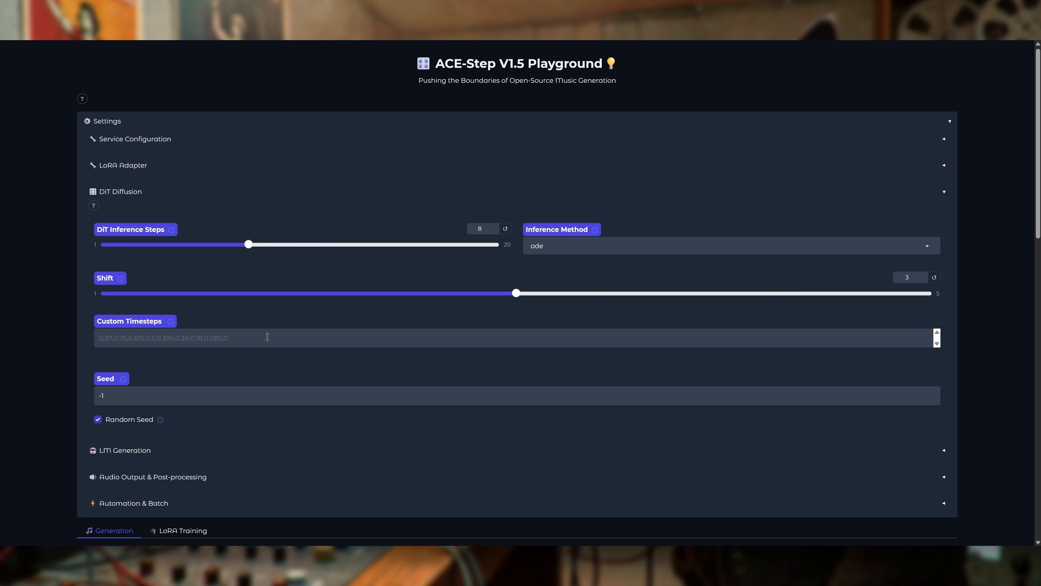
# Step: Expand LM Generation and examine its LM Temperature, LM CFG Scale, LM Top-K and LM Top-P settings
pyautogui.click(150, 453)
pyautogui.scroll(-3, 336, 359)
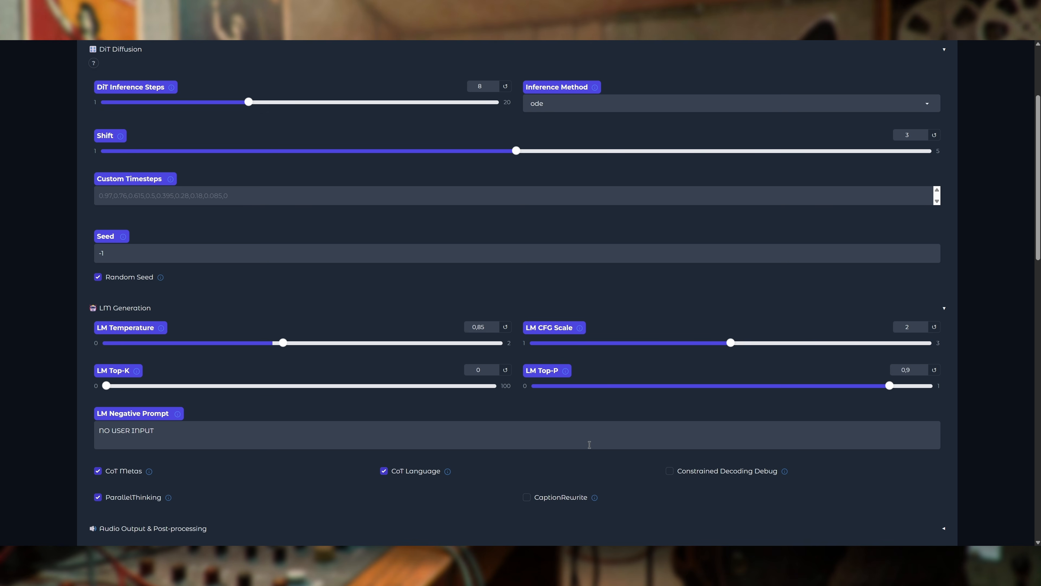
pyautogui.moveTo(549, 333)
pyautogui.scroll(3, 248, 297)
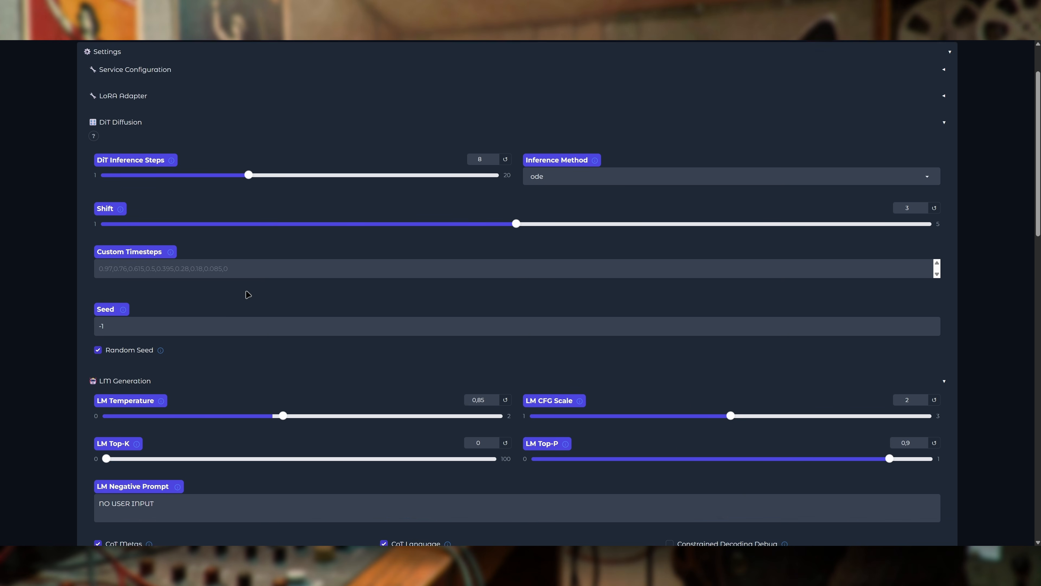
pyautogui.click(94, 157)
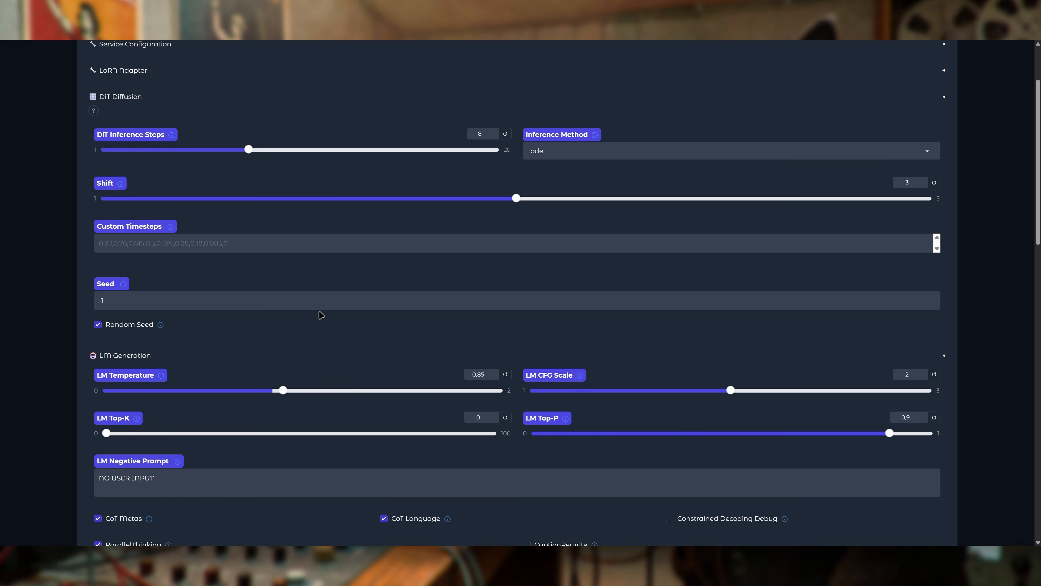
pyautogui.scroll(1, 345, 326)
pyautogui.scroll(-1, 345, 333)
pyautogui.moveTo(568, 417)
# Step: Examine the LM Negative Prompt and CaptionRewrite hints, and review the remaining LM Generation and DiT Diffusion settings
pyautogui.scroll(-2, 170, 384)
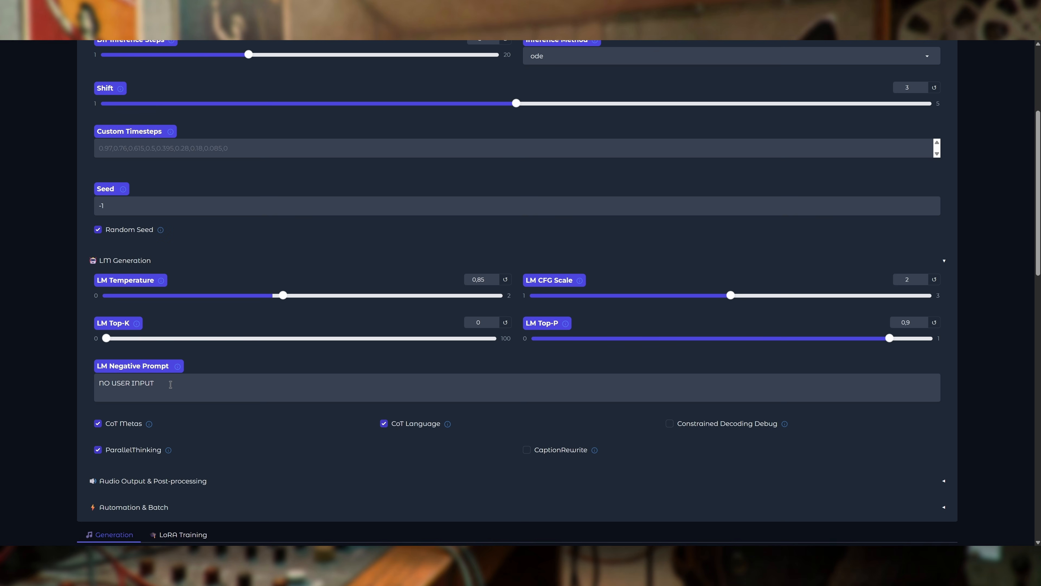
pyautogui.moveTo(179, 368)
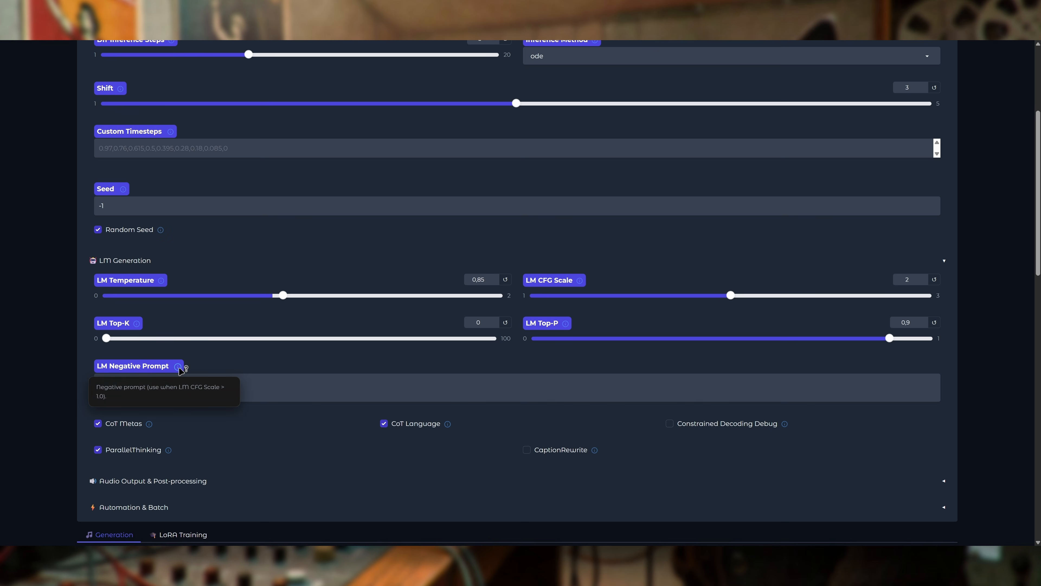
pyautogui.scroll(-2, 298, 332)
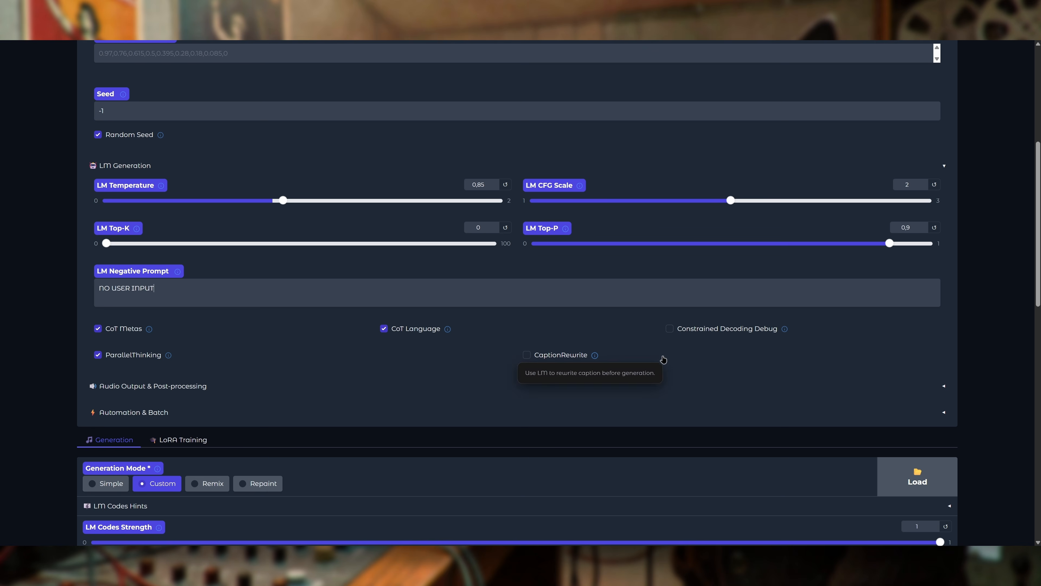
pyautogui.scroll(1, 595, 356)
pyautogui.scroll(2, 807, 342)
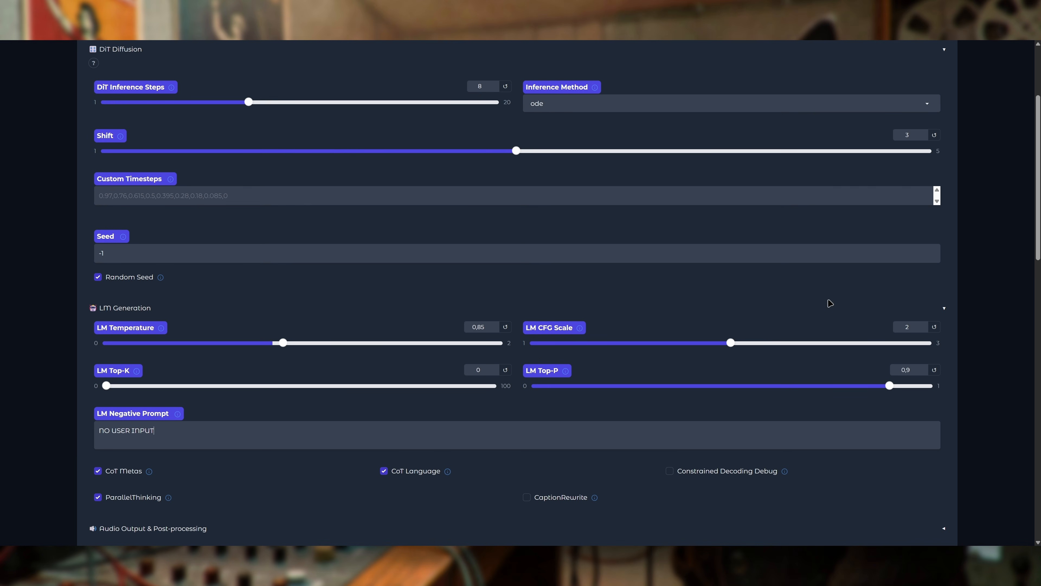
pyautogui.scroll(2, 621, 361)
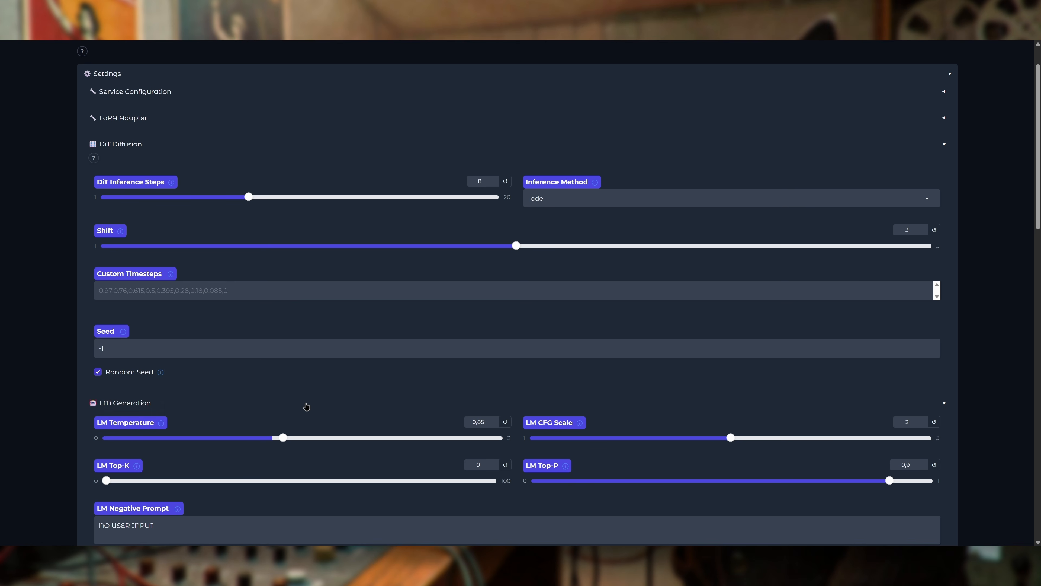
pyautogui.scroll(-1, 263, 383)
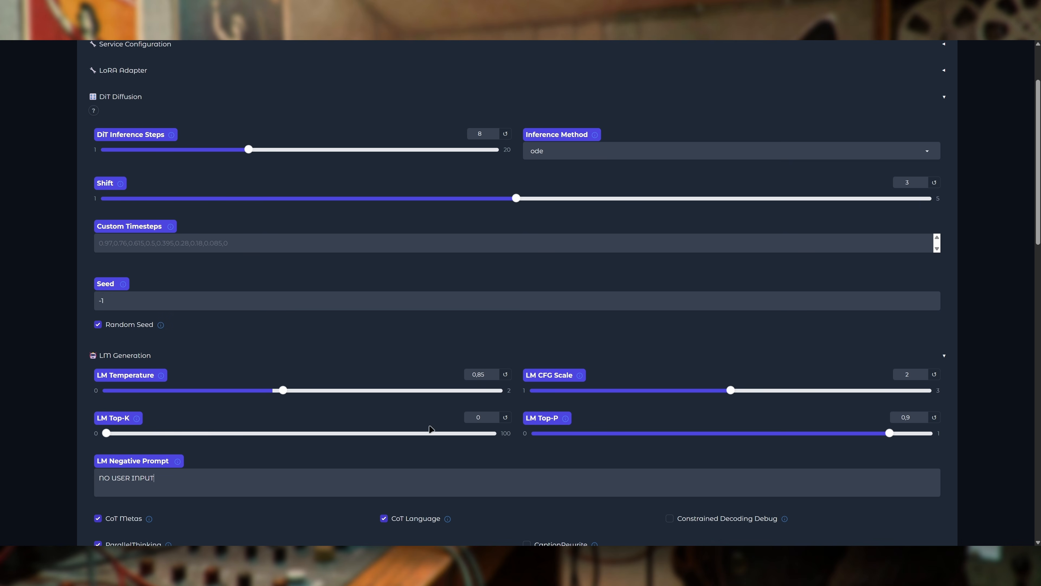
pyautogui.scroll(2, 785, 437)
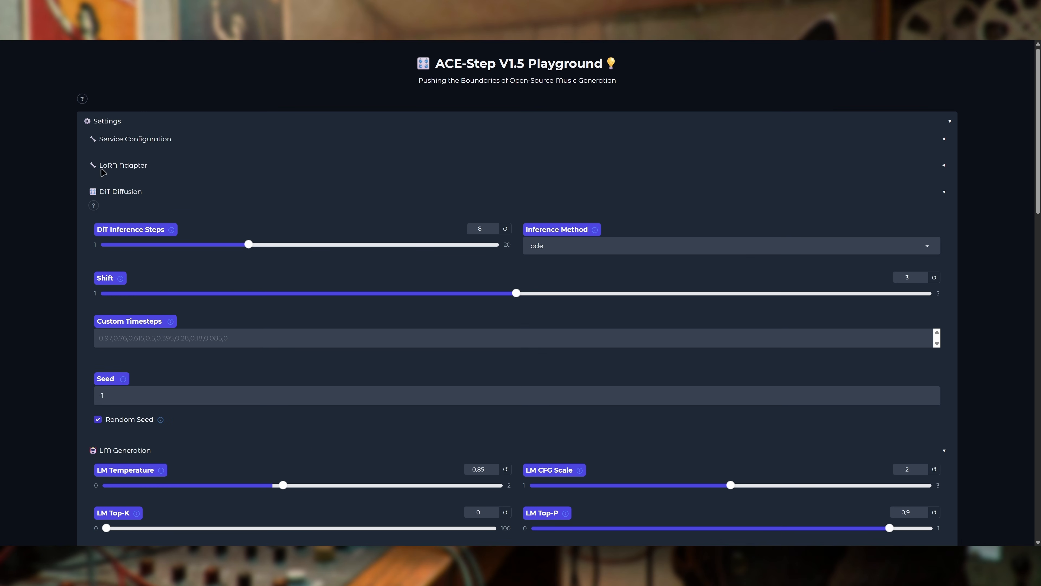
# Step: Collapse DiT Diffusion and LM Generation, and set the Audio Format in Audio Output & Post-processing to FLAC
pyautogui.click(945, 194)
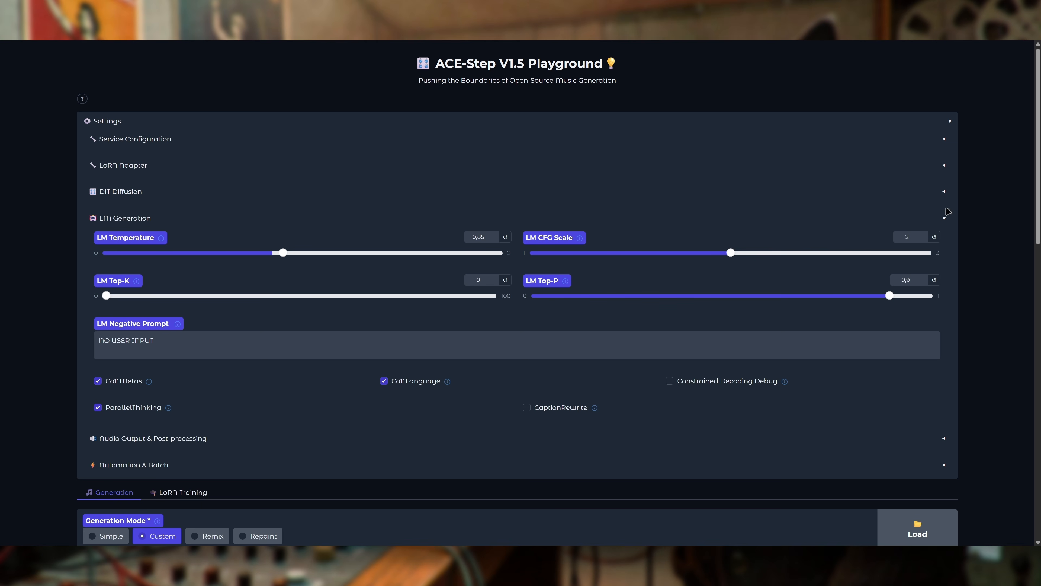
pyautogui.click(943, 225)
pyautogui.click(817, 244)
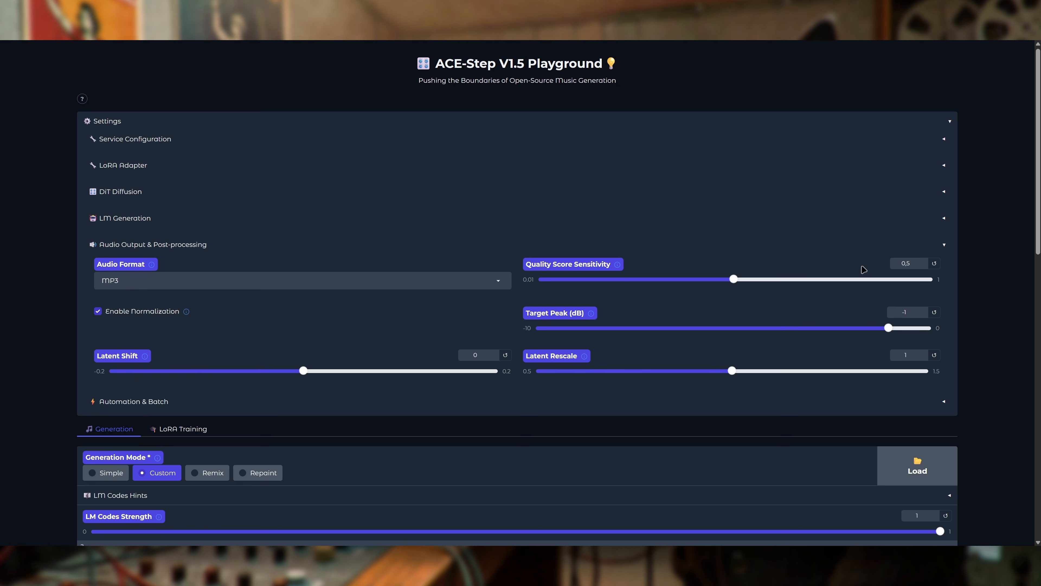
pyautogui.click(244, 280)
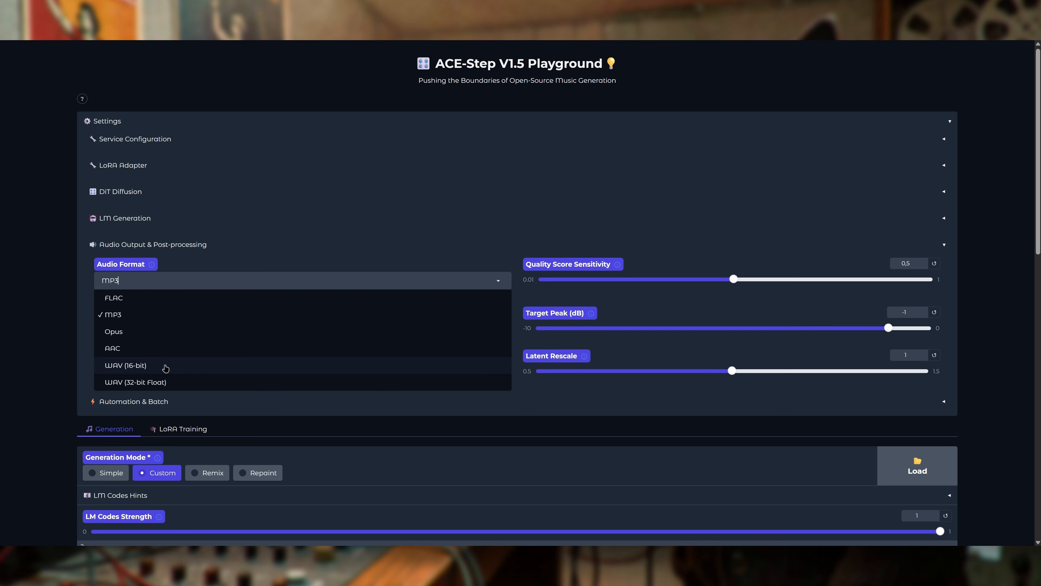
pyautogui.click(155, 298)
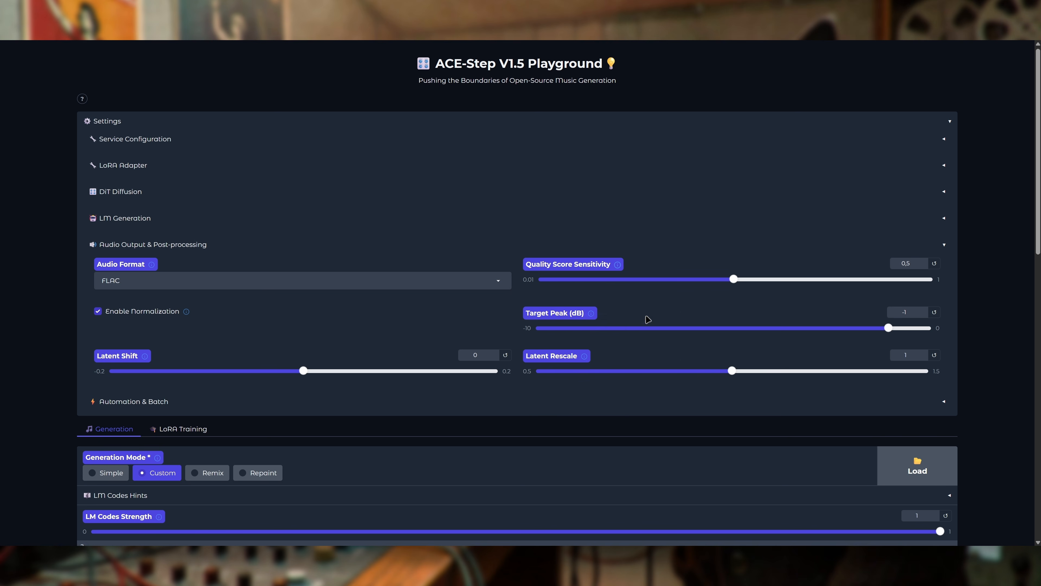
# Step: Examine the Target Peak, Latent Shift, Latent Rescale and LM Batch Chunk Size hints, leaving the audio output and automation sections collapsed
pyautogui.moveTo(589, 321)
pyautogui.moveTo(145, 356)
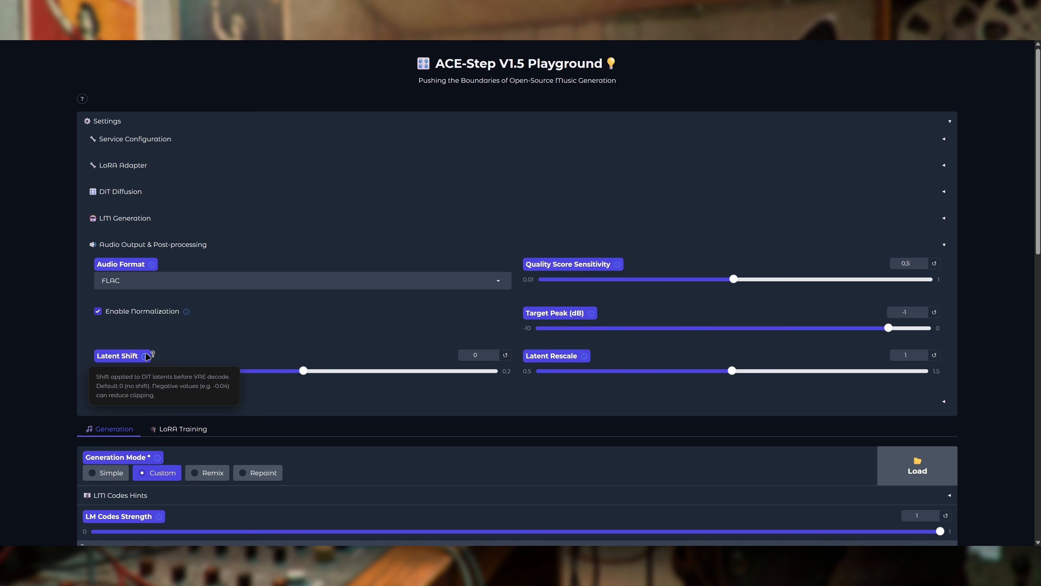
pyautogui.moveTo(585, 357)
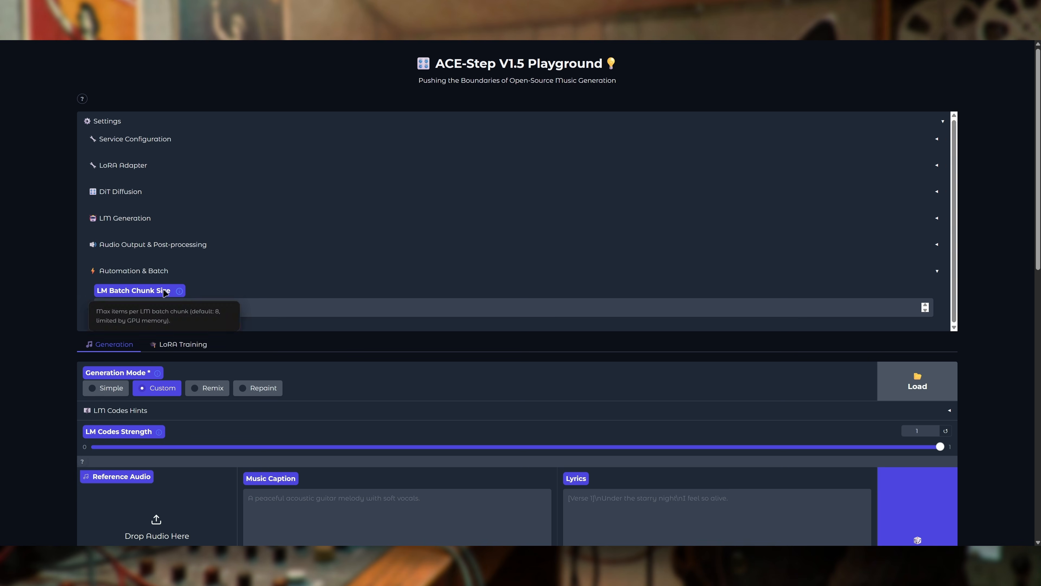
pyautogui.click(944, 273)
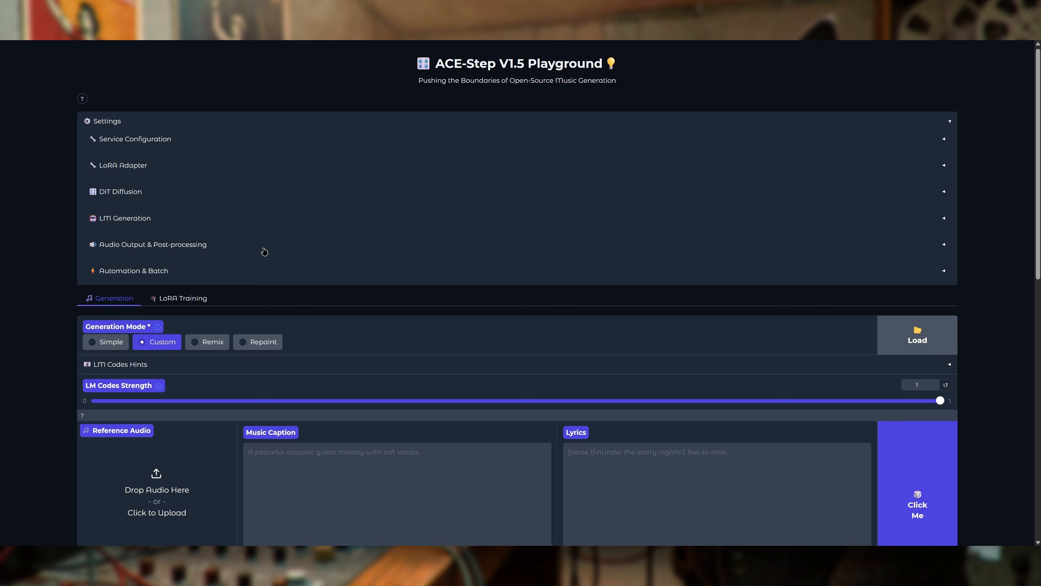
# Step: Open LoRA Training and examine its Dataset Builder, from loading or scanning a dataset through sample editing to Preprocess to Tensors
pyautogui.scroll(-2, 265, 251)
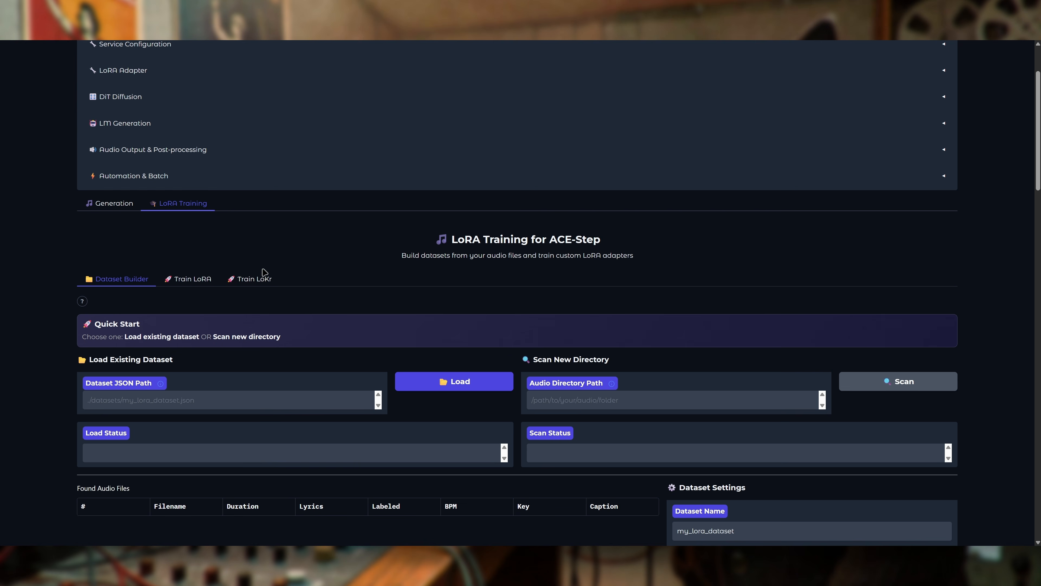
pyautogui.scroll(-10, 654, 440)
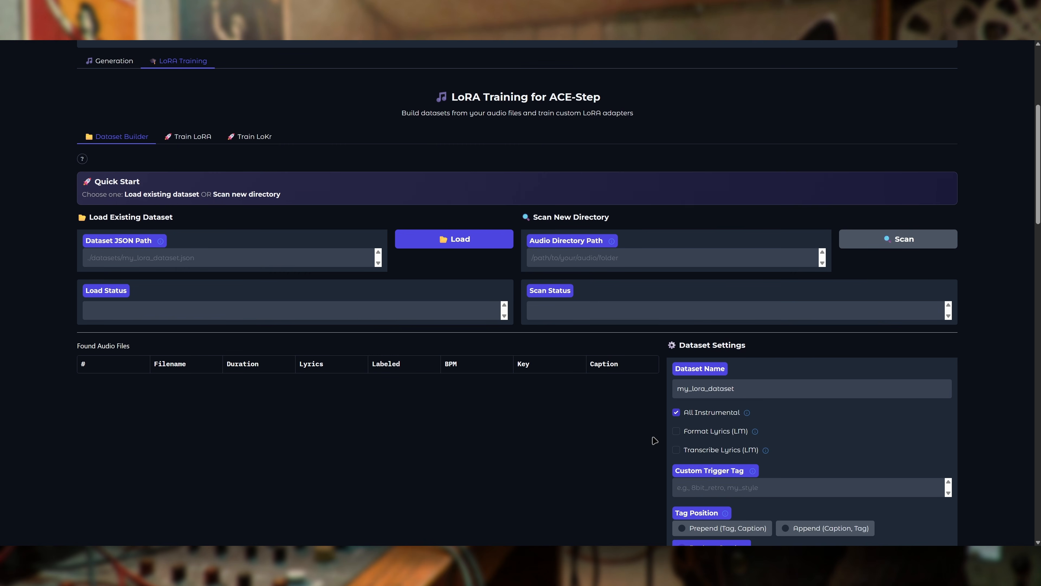
pyautogui.scroll(-18, 655, 440)
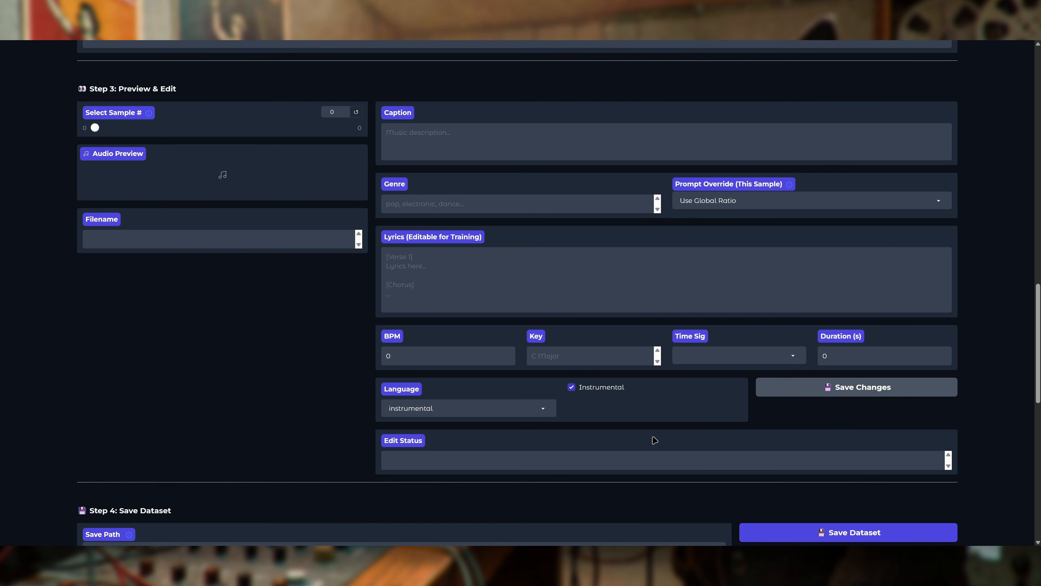
pyautogui.scroll(-9, 654, 440)
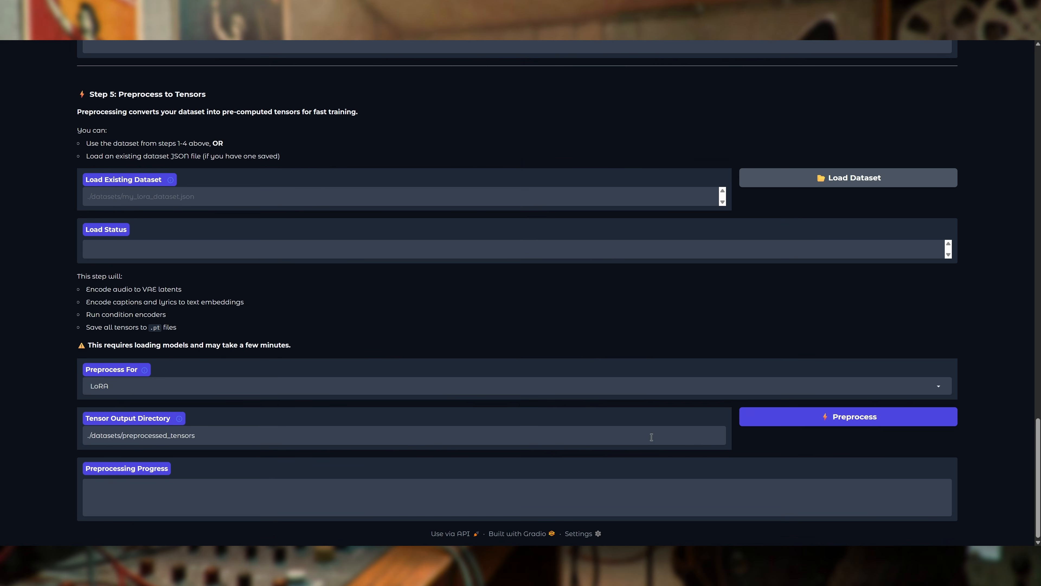
pyautogui.scroll(5, 652, 439)
pyautogui.scroll(20, 653, 439)
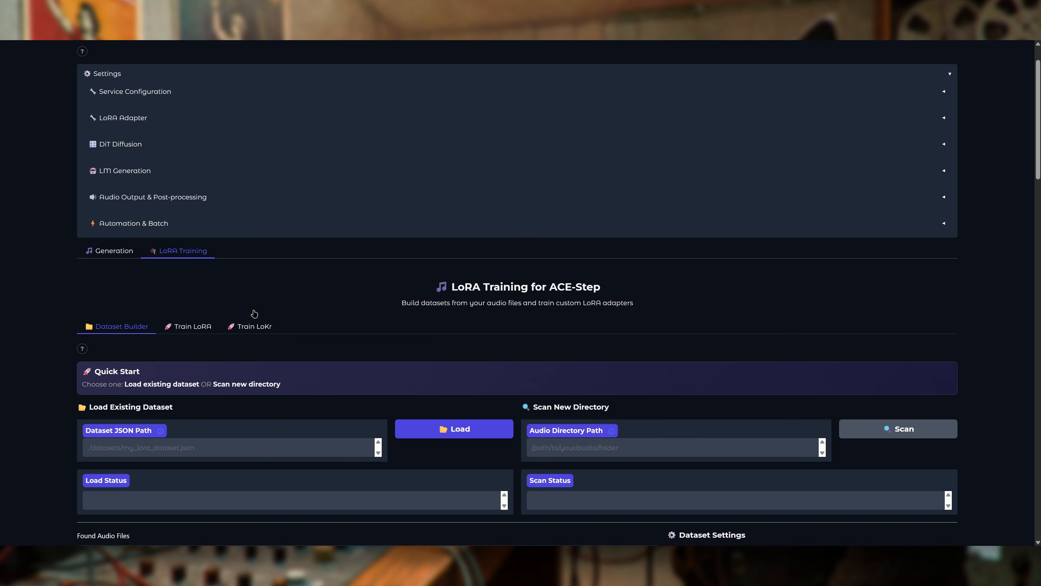
# Step: Return to Generation, switch the Generation Mode to Simple and examine the Vocal Language options without changing the selection
pyautogui.click(127, 257)
pyautogui.moveTo(152, 282)
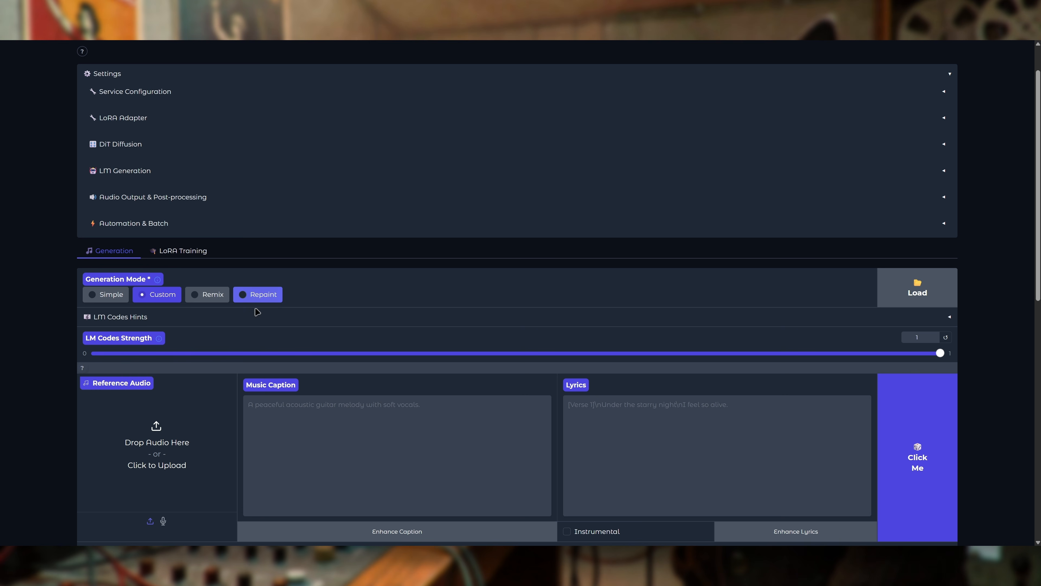
pyautogui.click(118, 294)
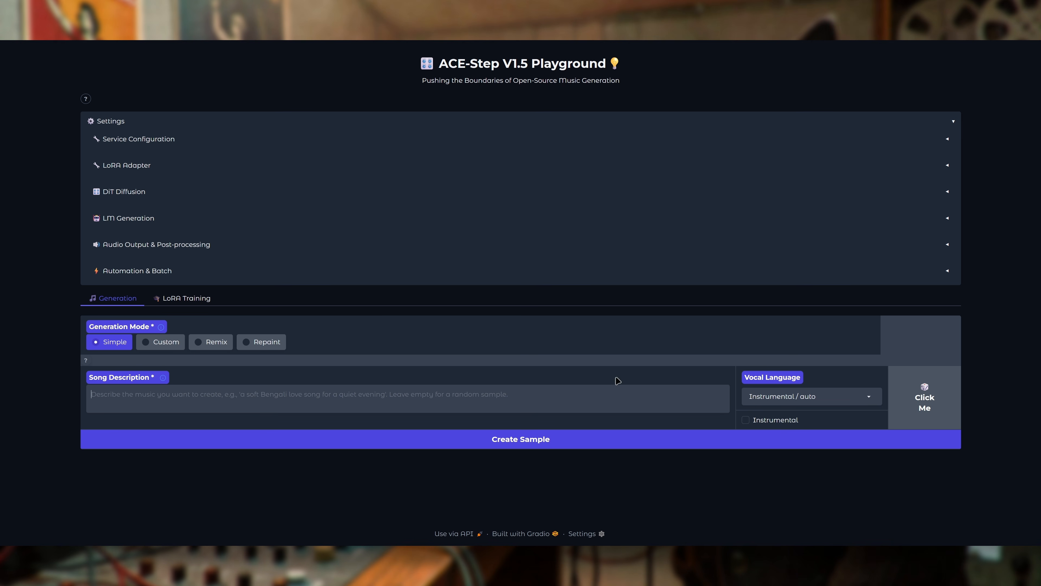
pyautogui.click(851, 394)
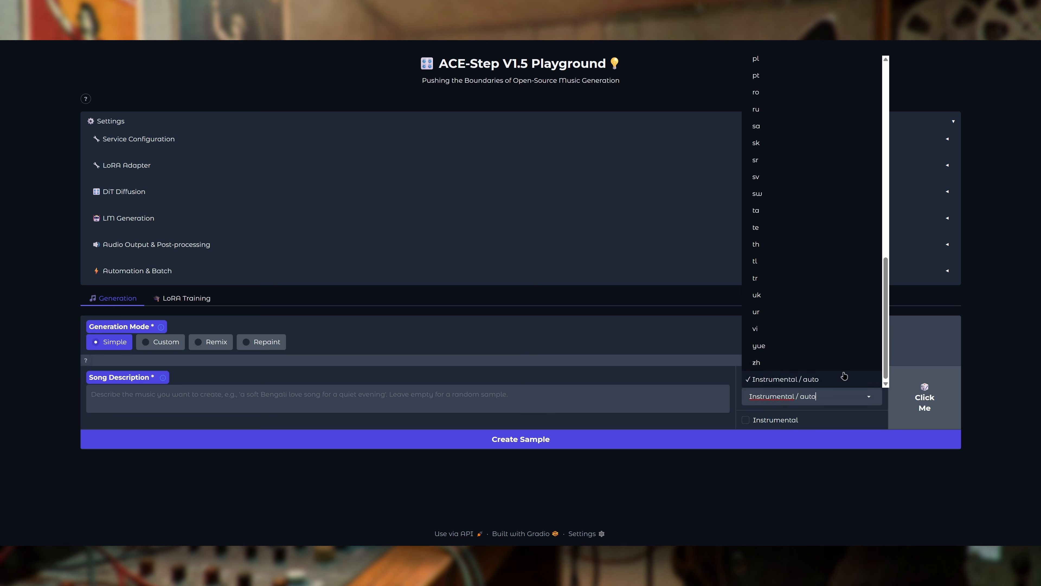
pyautogui.scroll(5, 860, 365)
pyautogui.scroll(6, 860, 365)
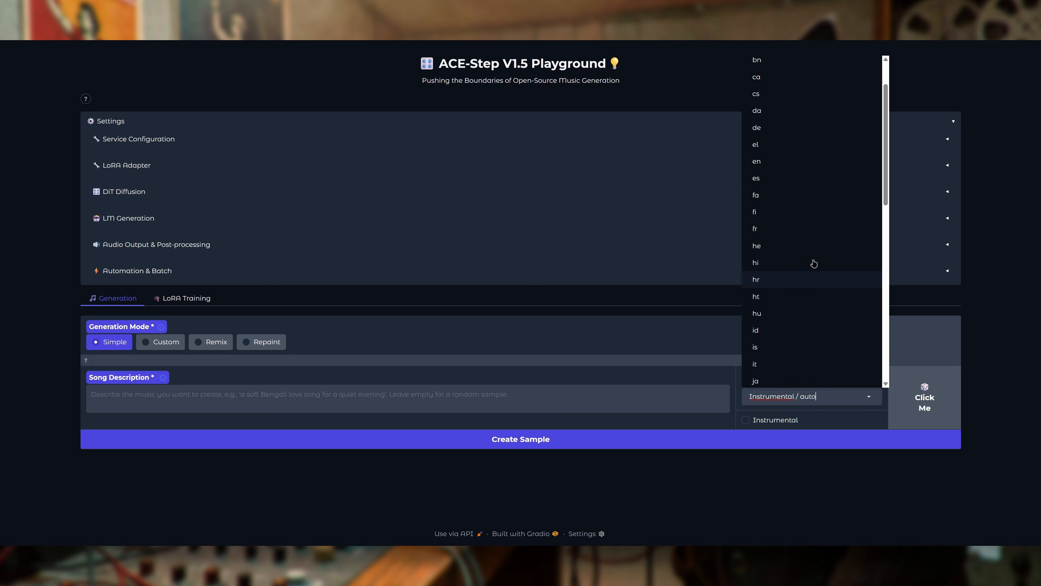
pyautogui.click(715, 400)
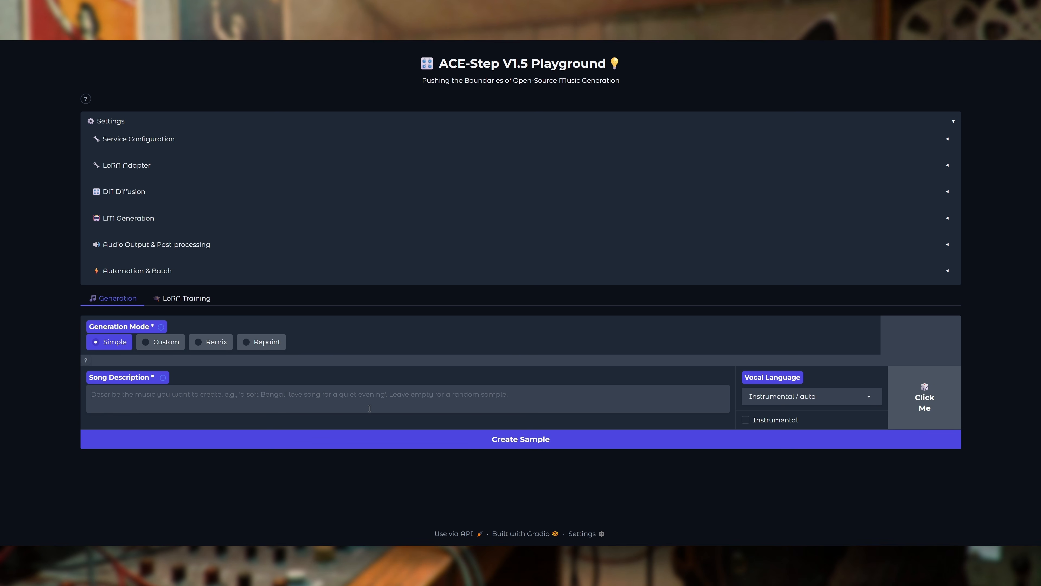
# Step: Set the Generation Mode to Custom and look over its caption, lyrics, generation and results sections
pyautogui.click(166, 343)
pyautogui.scroll(-1, 456, 283)
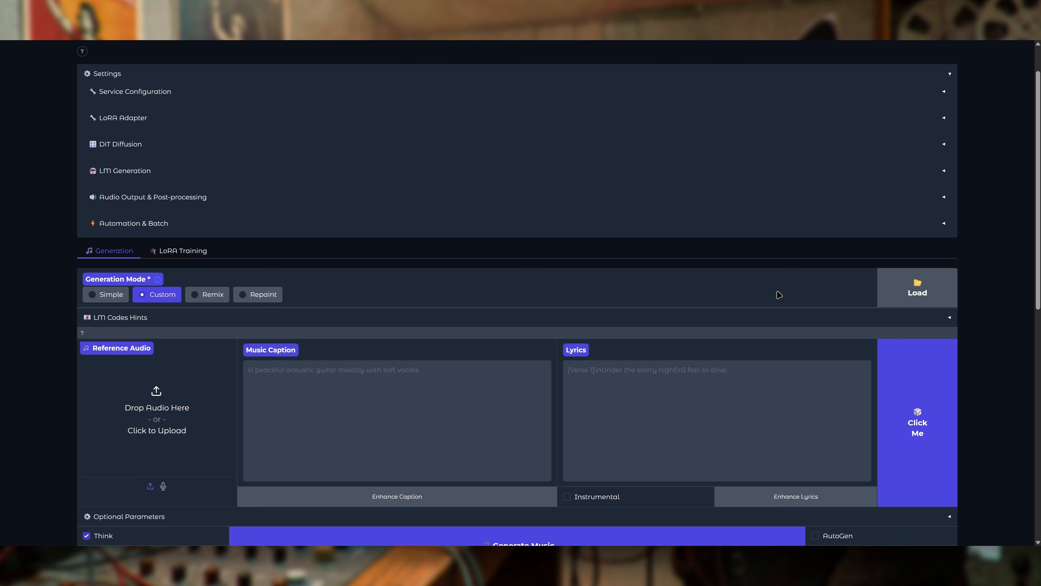
pyautogui.scroll(-10, 779, 295)
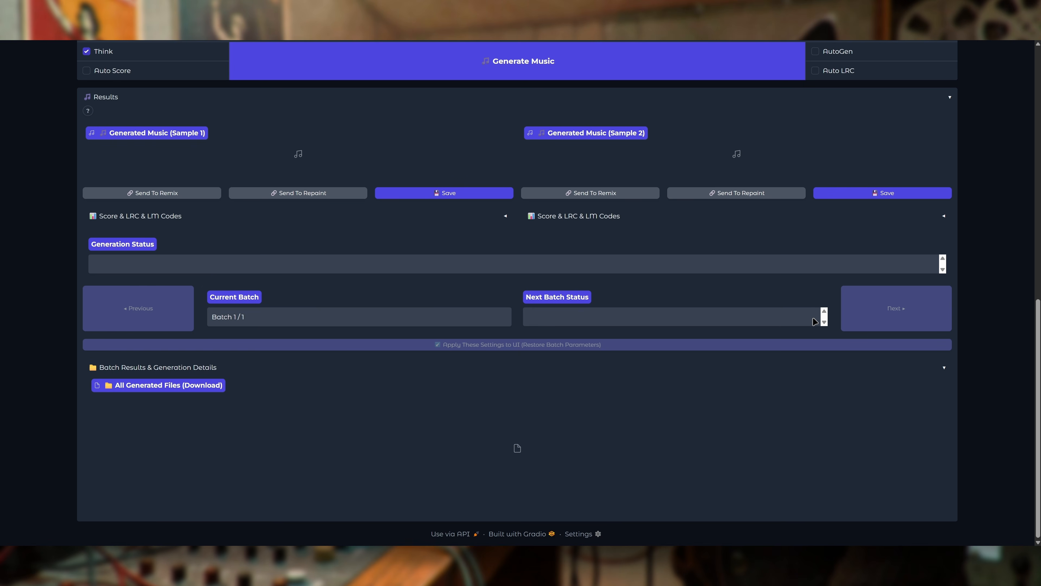
pyautogui.scroll(5, 815, 321)
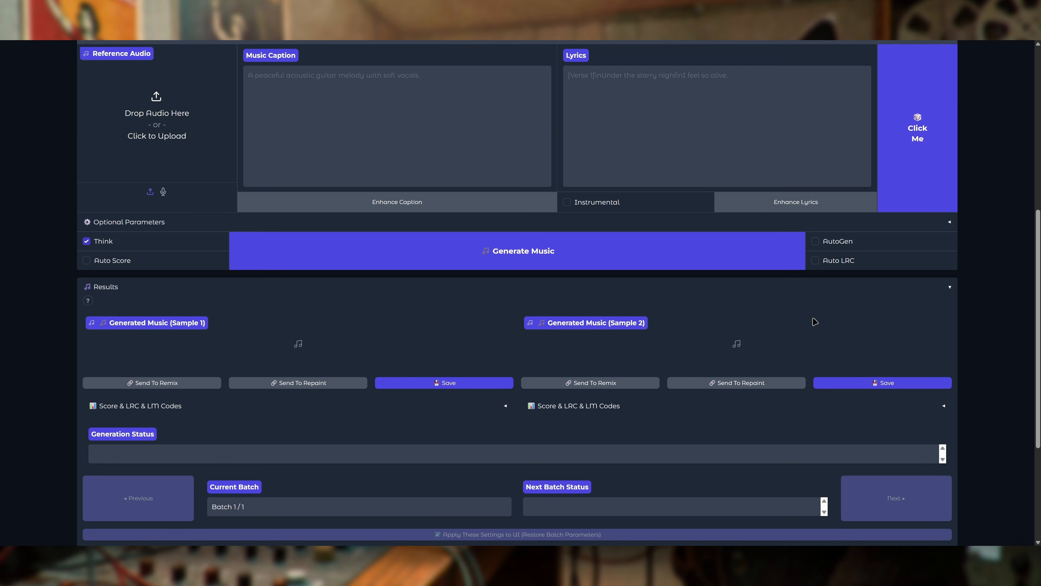
pyautogui.scroll(-1, 814, 321)
pyautogui.scroll(7, 815, 321)
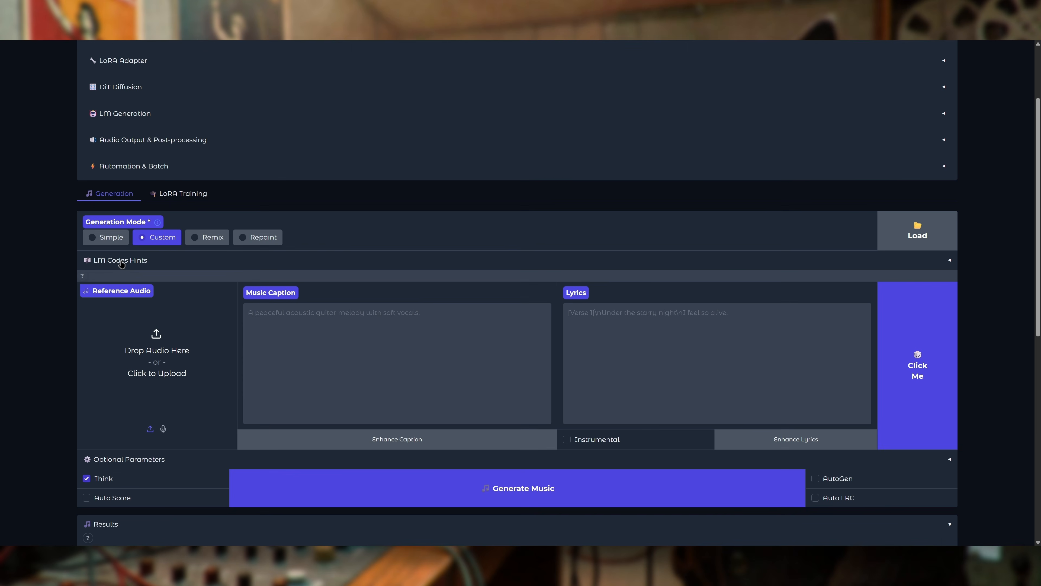
# Step: Expand LM Codes Hints to examine its Source Audio and code fields, view the Reference Audio area, and collapse LM Codes Hints again
pyautogui.click(122, 264)
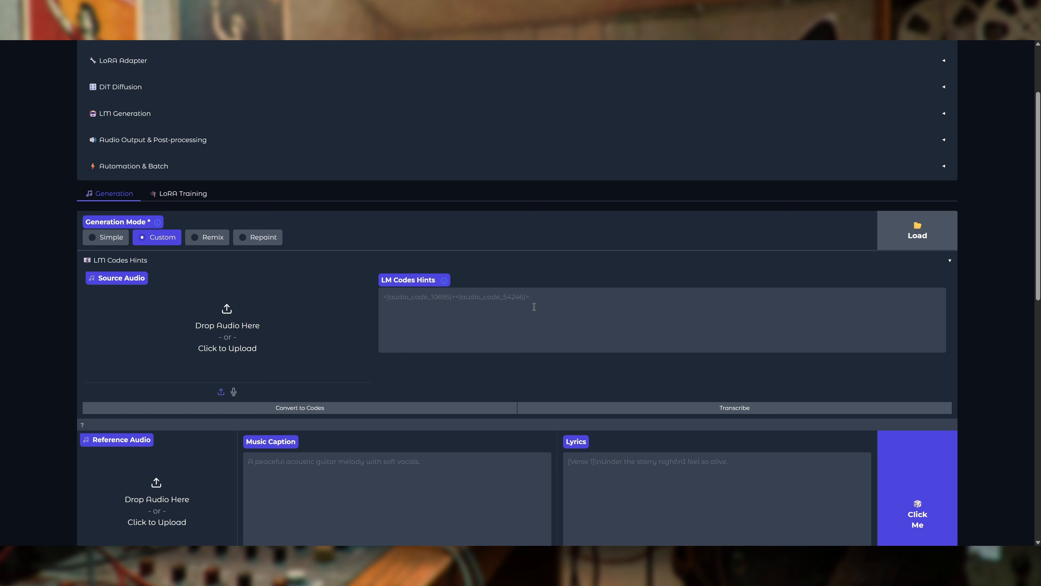
pyautogui.scroll(-5, 534, 307)
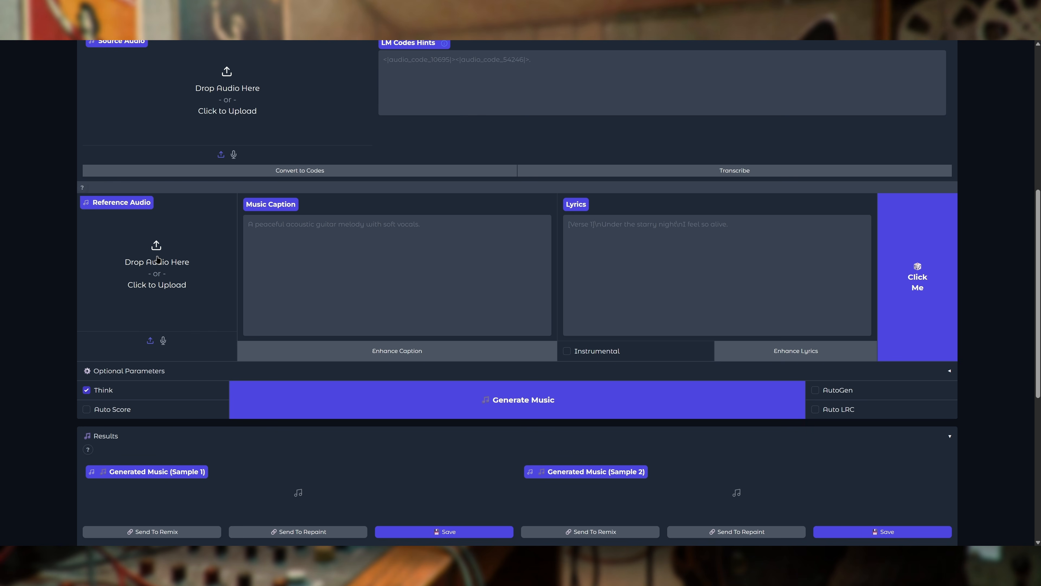
pyautogui.scroll(3, 157, 260)
pyautogui.click(951, 119)
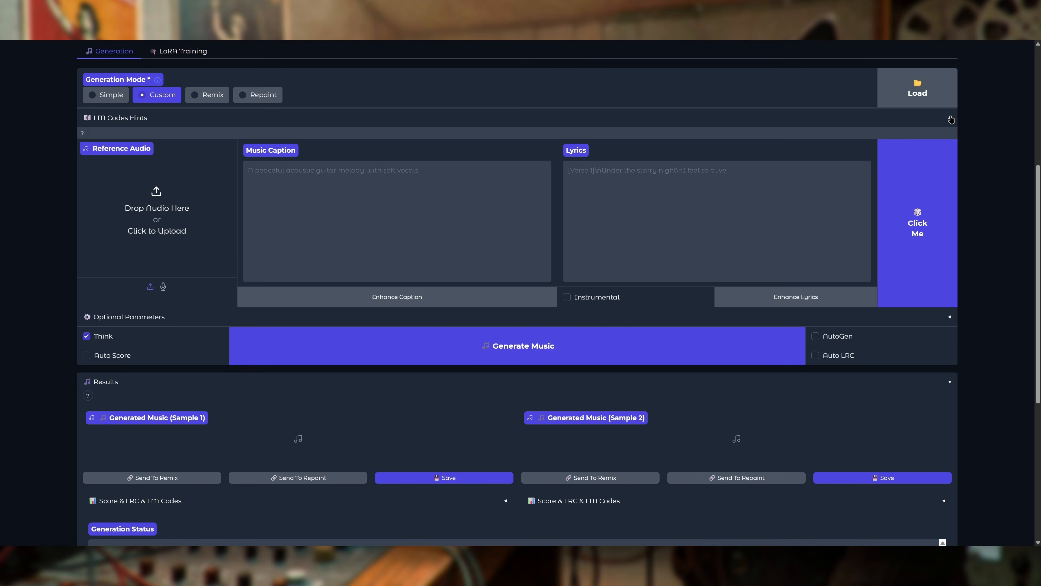
pyautogui.scroll(1, 182, 331)
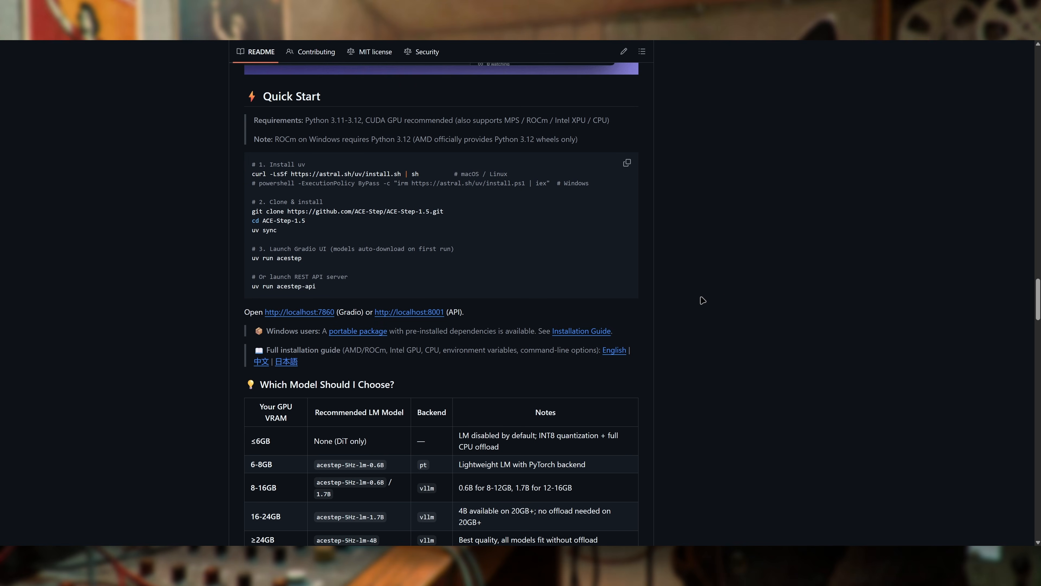
# Step: Switch to the ACE-Step 1.5 GitHub README and open the English Tutorial from its Tutorial section
pyautogui.scroll(-12, 652, 298)
pyautogui.scroll(-15, 636, 304)
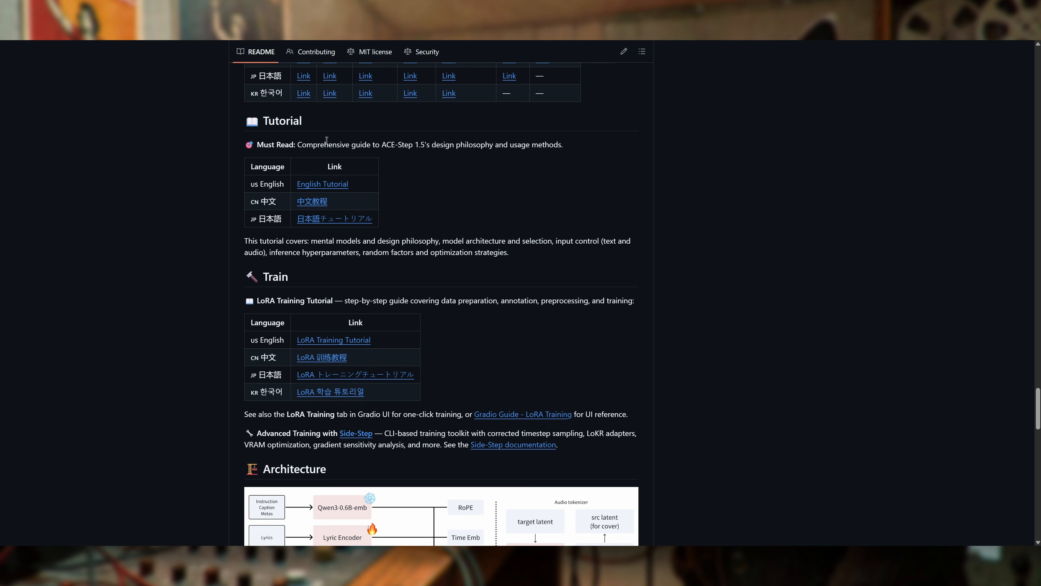
pyautogui.click(319, 185)
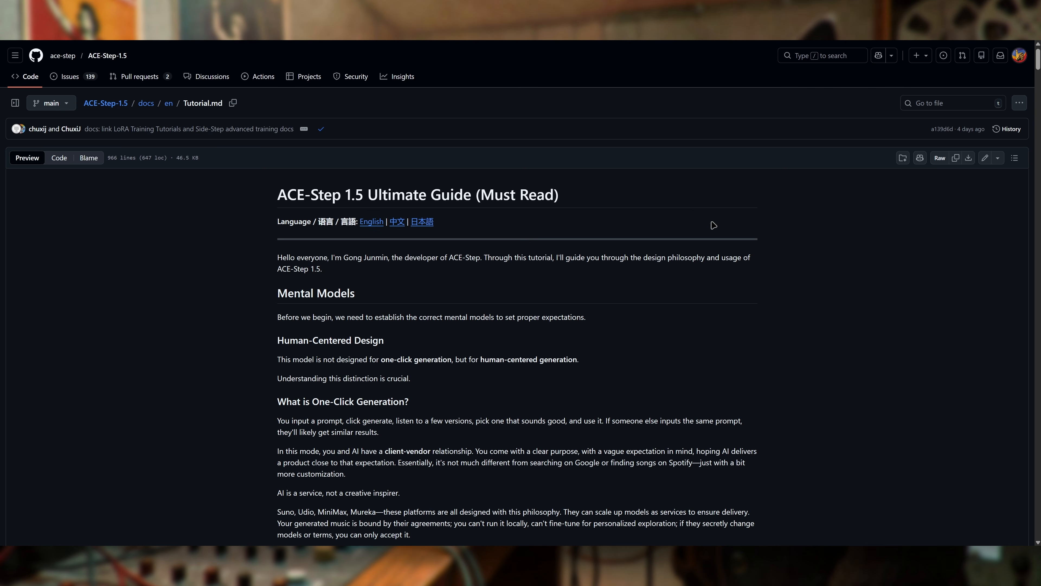
# Step: Read the Mental Models and One-Click Generation sections of the tutorial, briefly highlighting "Suno, Udio, MiniMax, Mureka"
pyautogui.scroll(-2, 722, 224)
pyautogui.scroll(-2, 731, 223)
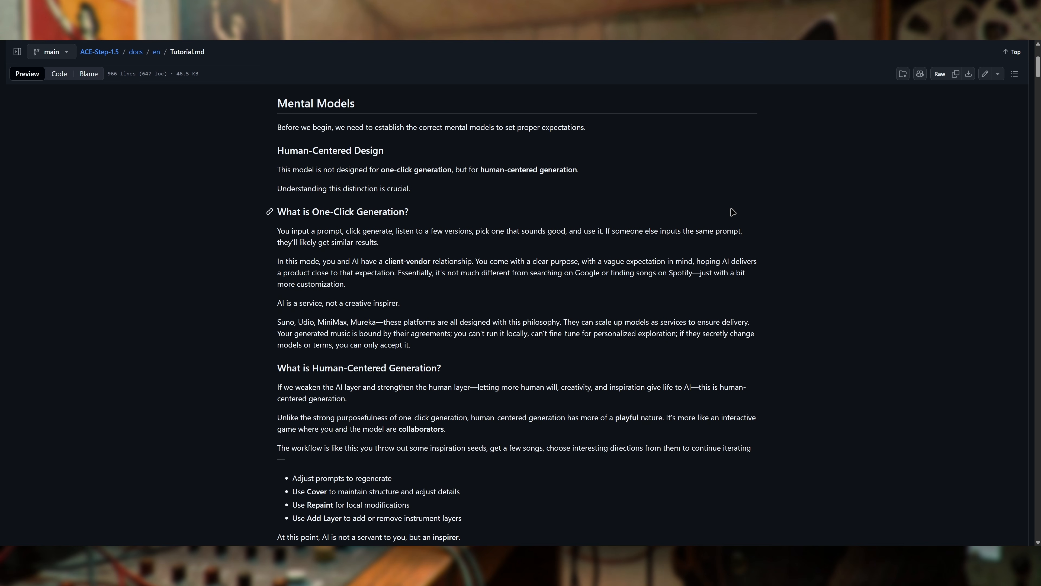
pyautogui.scroll(-1, 733, 212)
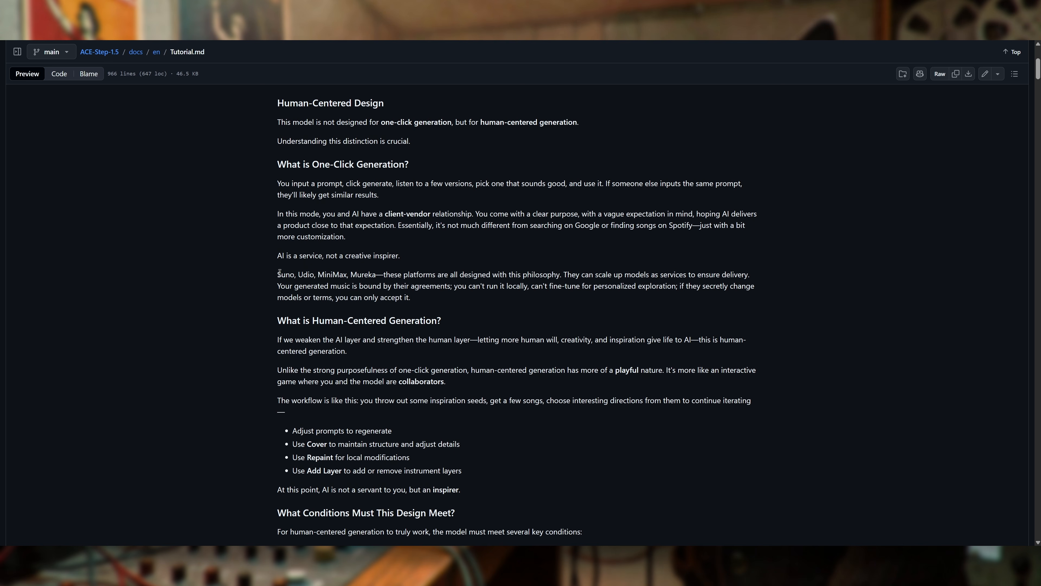
pyautogui.moveTo(279, 273); pyautogui.dragTo(375, 269)
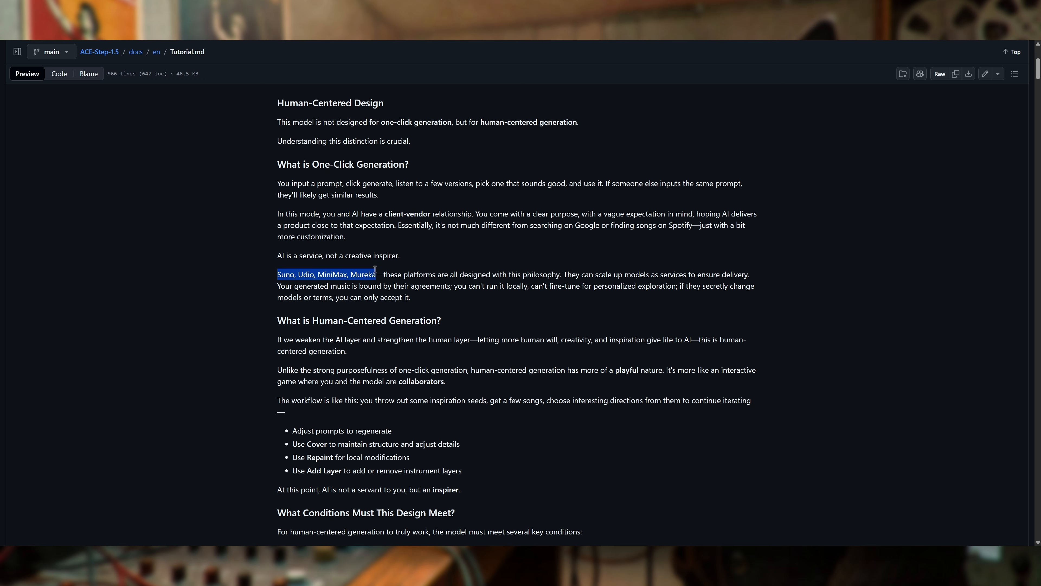
pyautogui.click(458, 309)
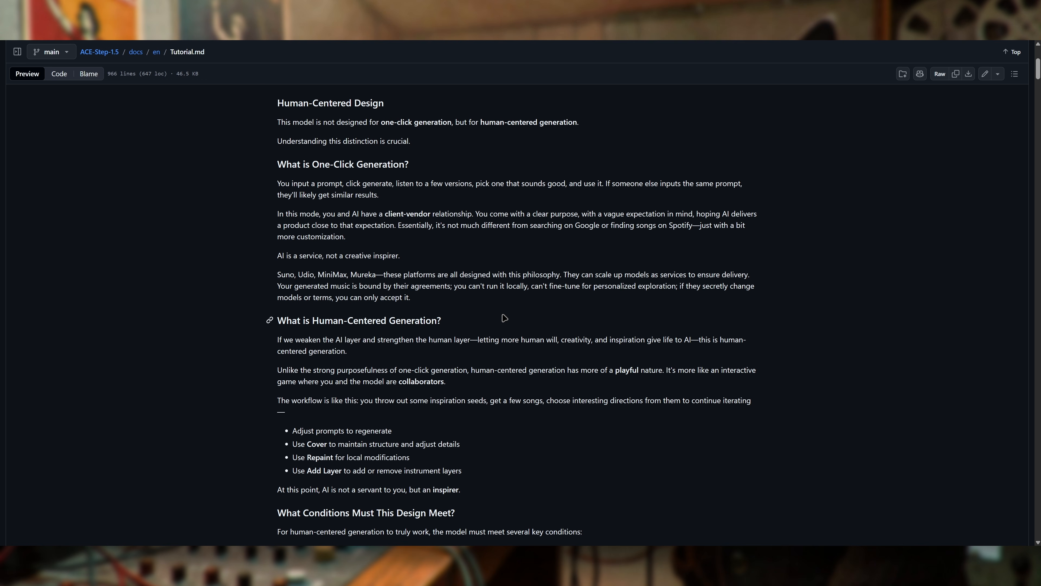
# Step: Read the tutorial from Human-Centered Generation and its design conditions through the Elephant Rider Metaphor and Iceberg Model
pyautogui.scroll(-1, 505, 317)
pyautogui.scroll(1, 410, 285)
pyautogui.scroll(-3, 414, 320)
pyautogui.scroll(-2, 431, 319)
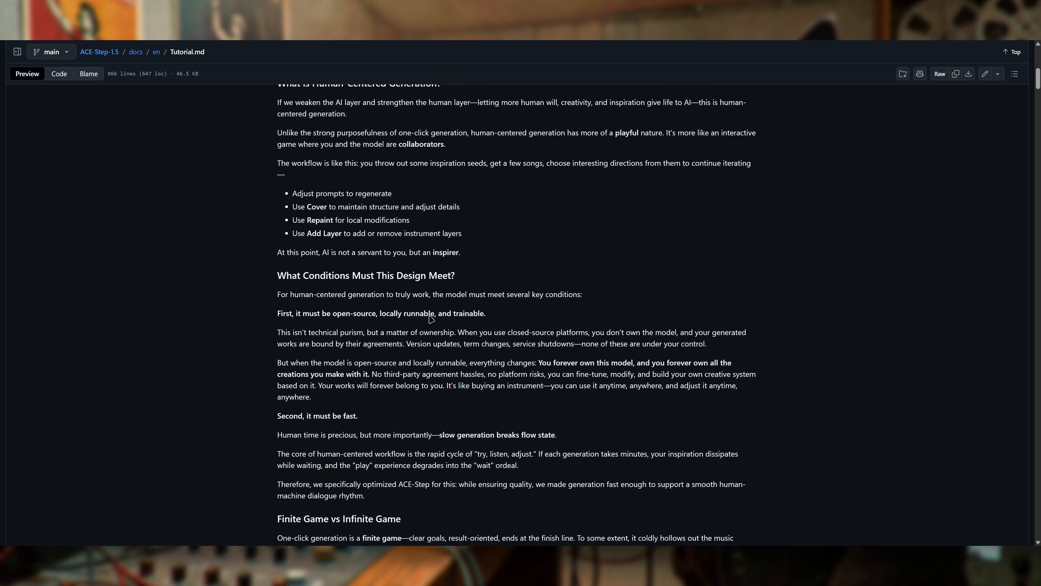
pyautogui.scroll(-4, 430, 315)
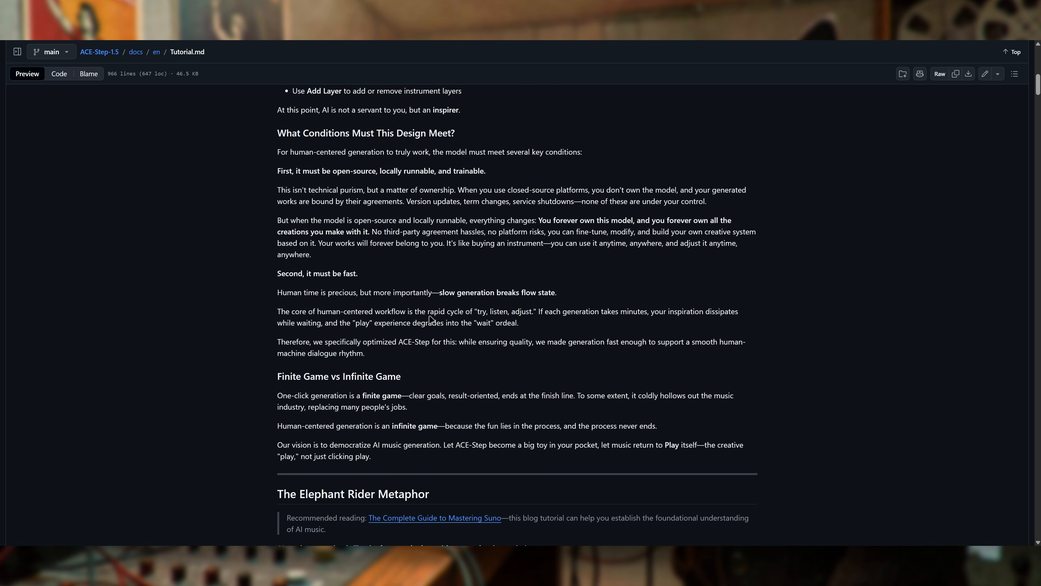
pyautogui.scroll(-1, 431, 319)
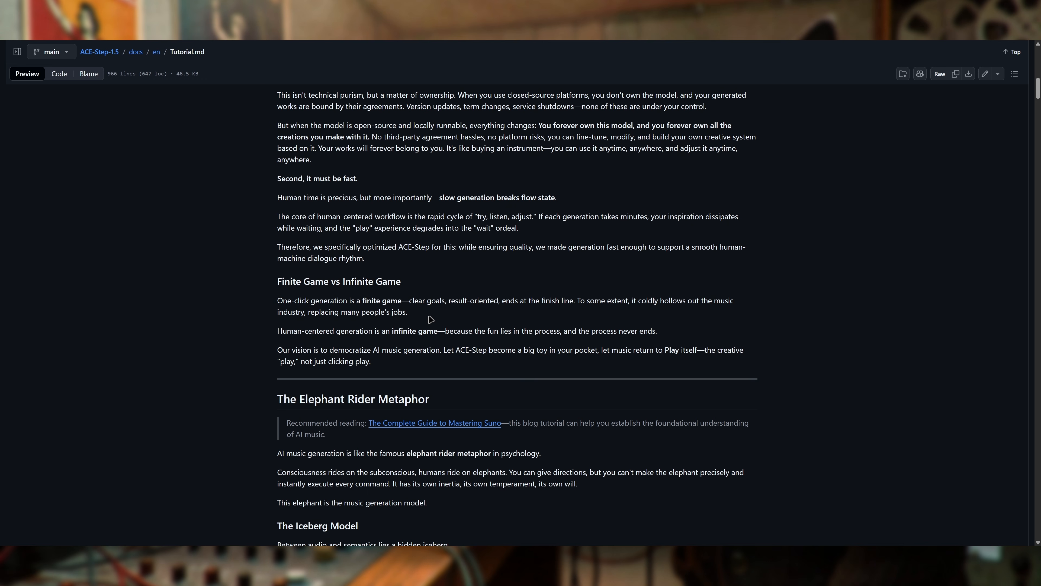
pyautogui.scroll(-3, 430, 320)
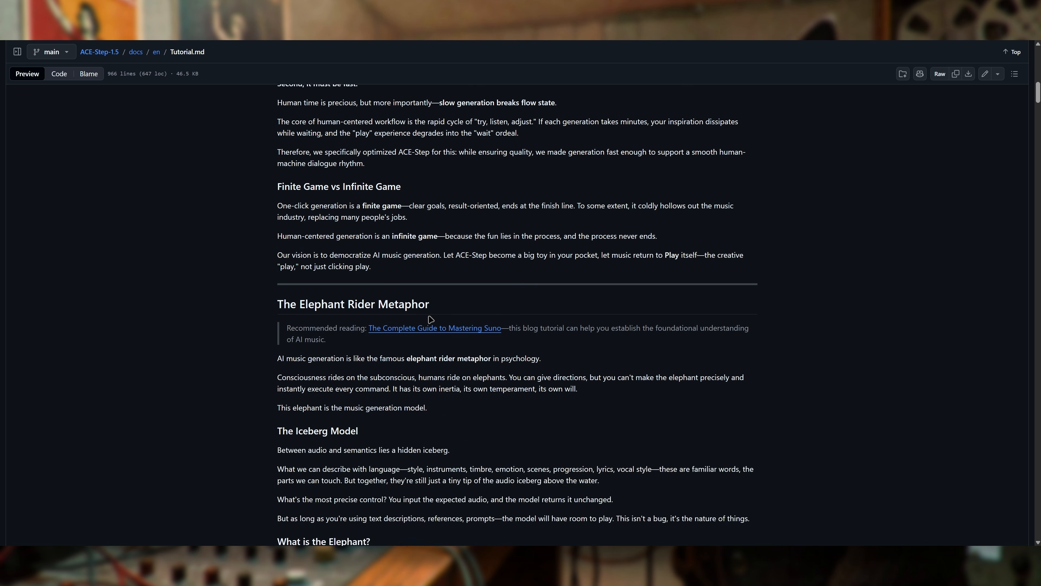
pyautogui.scroll(-8, 435, 314)
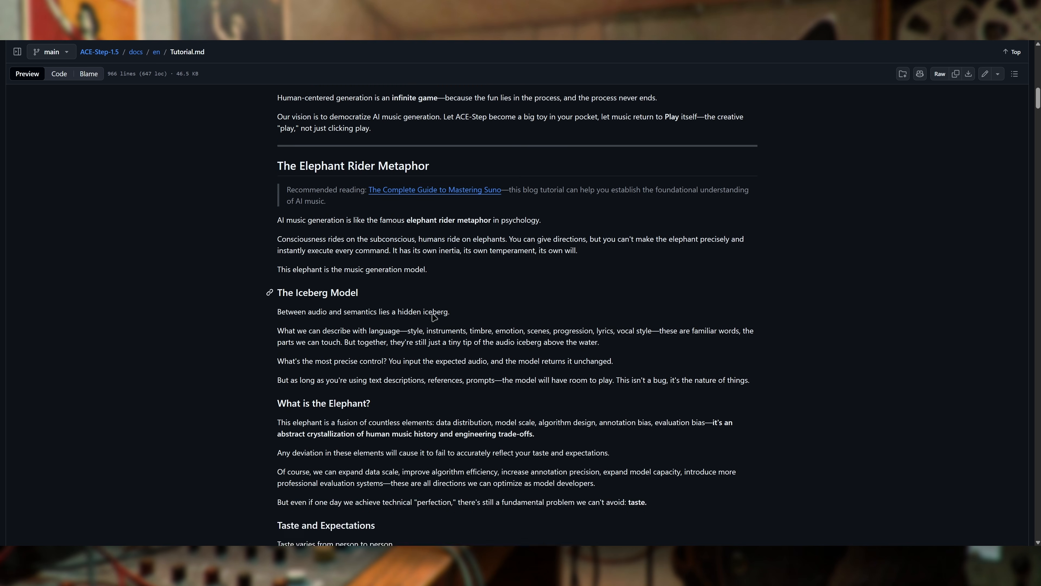
# Step: Review the tutorial's Model Architecture and Selection part, covering LM models, the Turbo, SFT and Base DiT models, and Combination Strategies
pyautogui.scroll(-2, 430, 327)
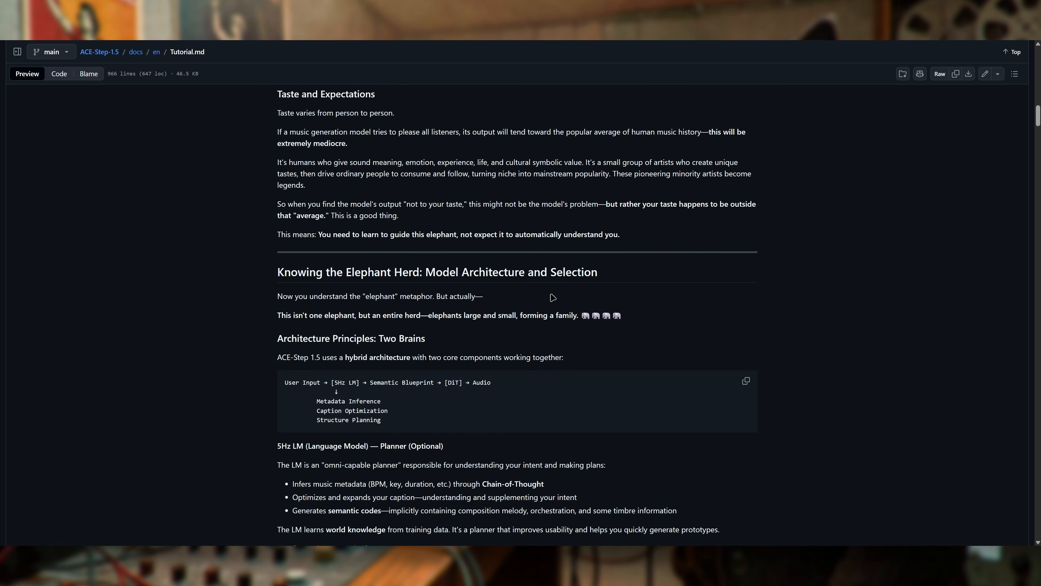
pyautogui.scroll(-2, 541, 302)
pyautogui.scroll(-8, 541, 301)
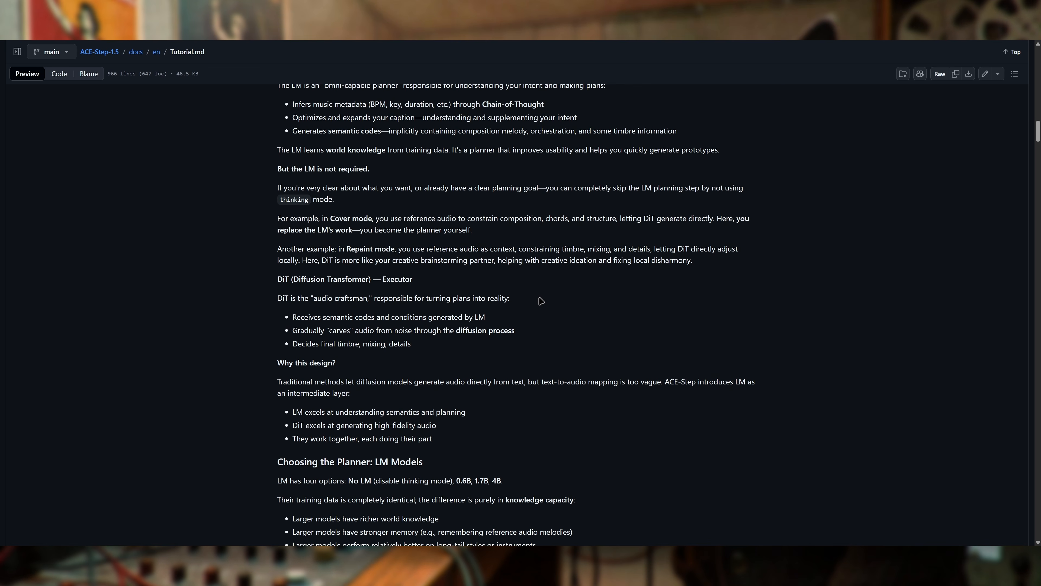
pyautogui.scroll(-8, 539, 301)
pyautogui.scroll(7, 539, 312)
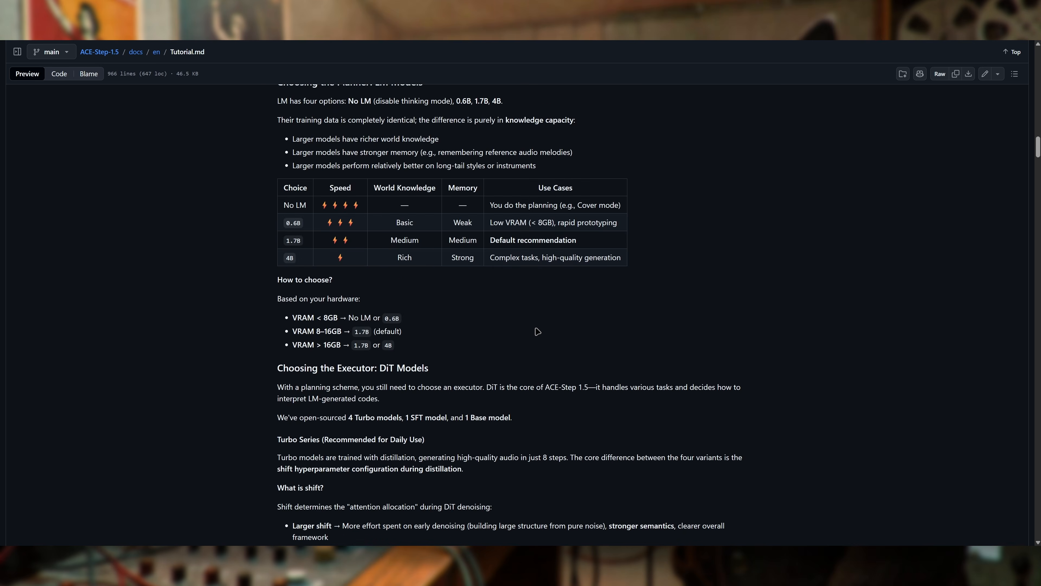
pyautogui.scroll(-9, 537, 330)
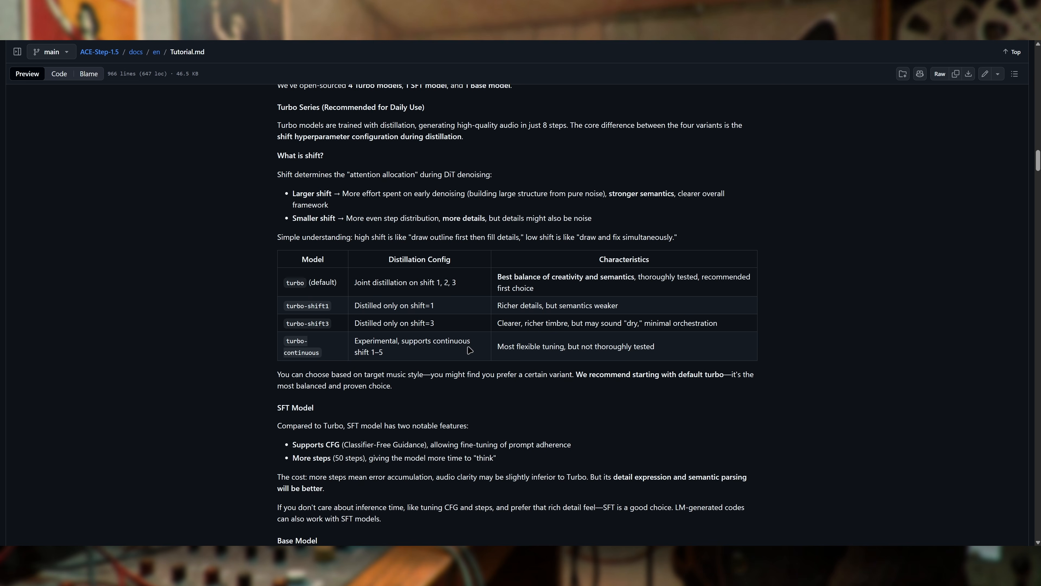
pyautogui.scroll(-5, 470, 344)
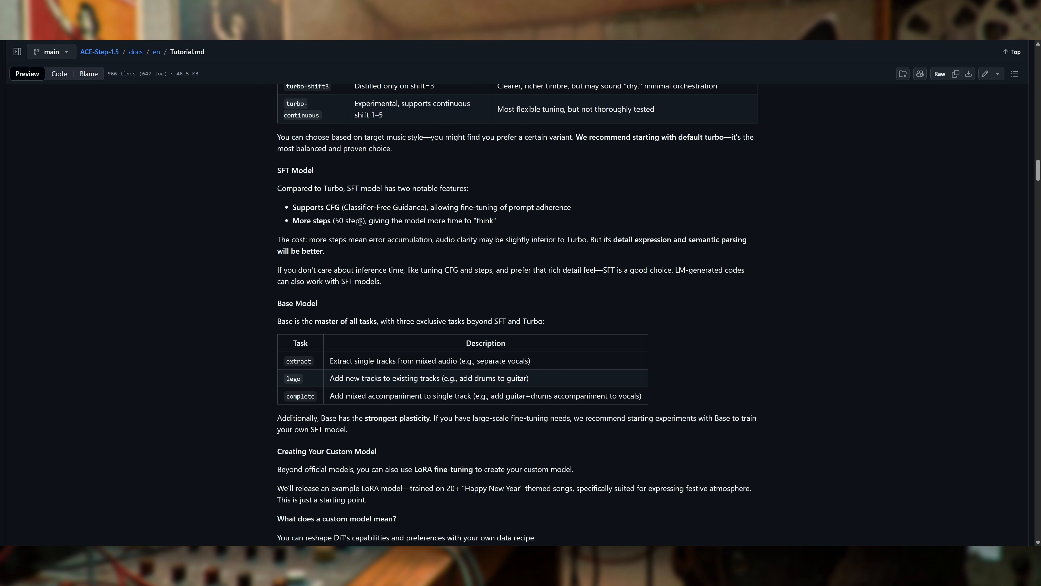
pyautogui.scroll(-9, 537, 395)
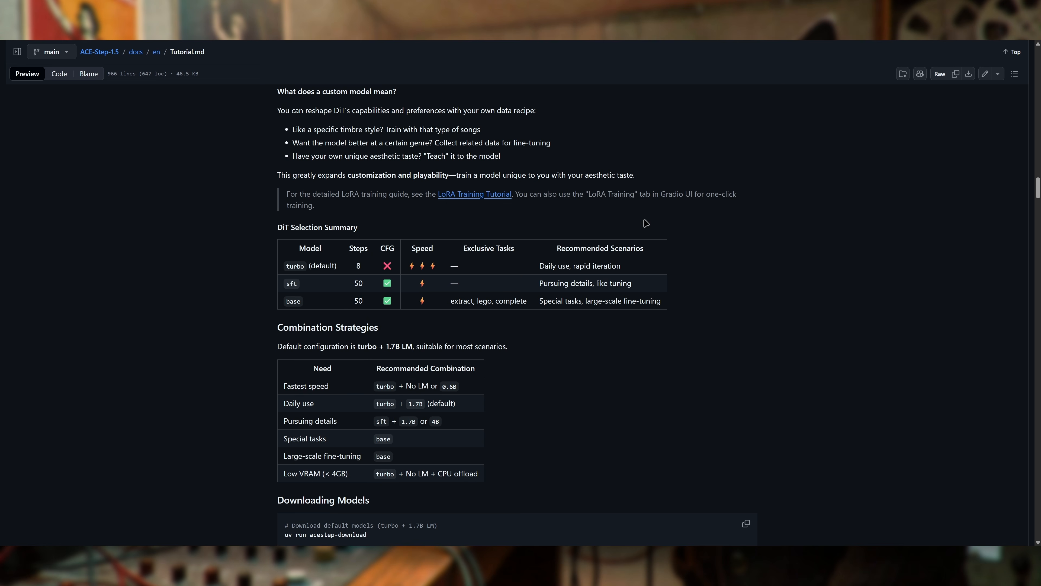
# Step: Read the tutorial's DiT summary, Combination Strategies and Downloading Models sections, through the caption-writing methods, common dimensions and practical principles
pyautogui.scroll(-2, 623, 242)
pyautogui.scroll(-1, 519, 310)
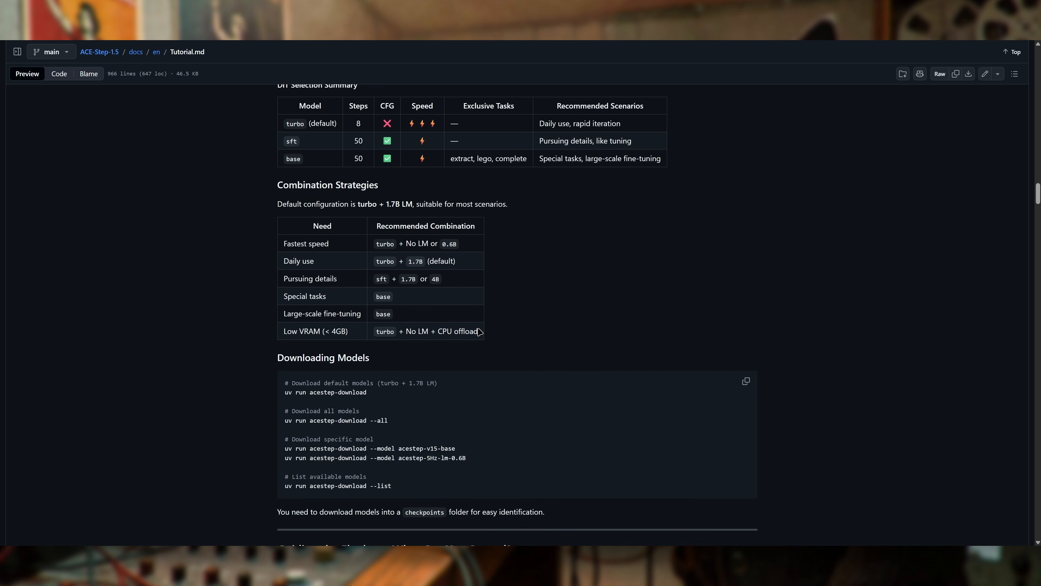
pyautogui.scroll(-20, 615, 263)
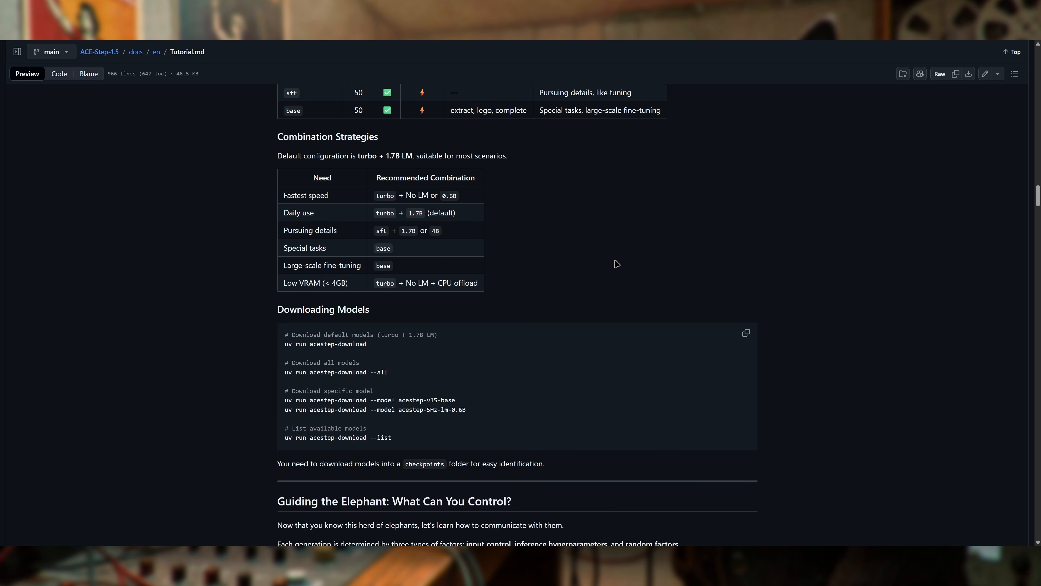
pyautogui.scroll(8, 704, 242)
pyautogui.scroll(-4, 707, 246)
pyautogui.scroll(-2, 709, 248)
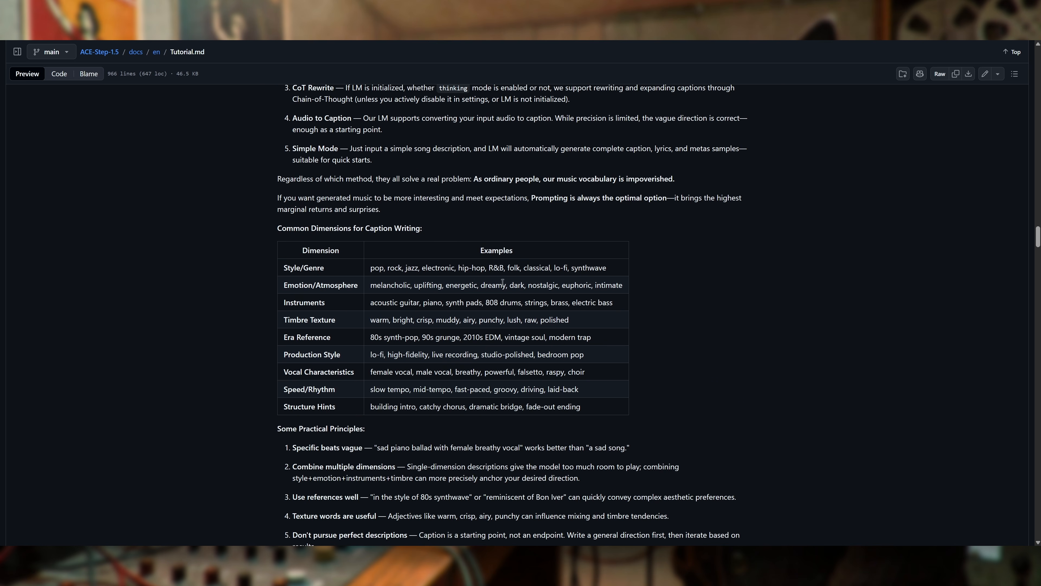
pyautogui.scroll(5, 490, 277)
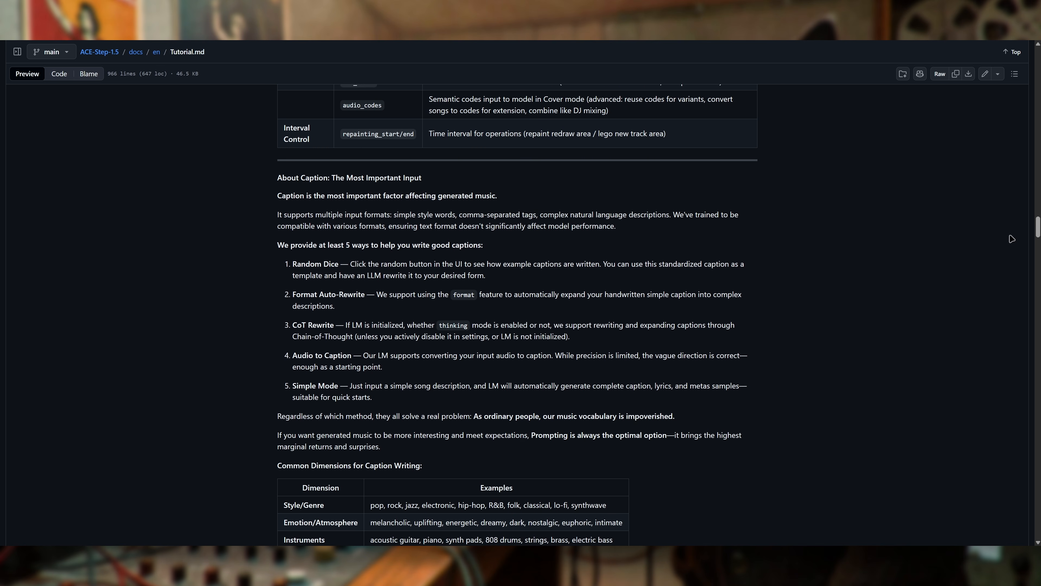
pyautogui.scroll(-5, 592, 294)
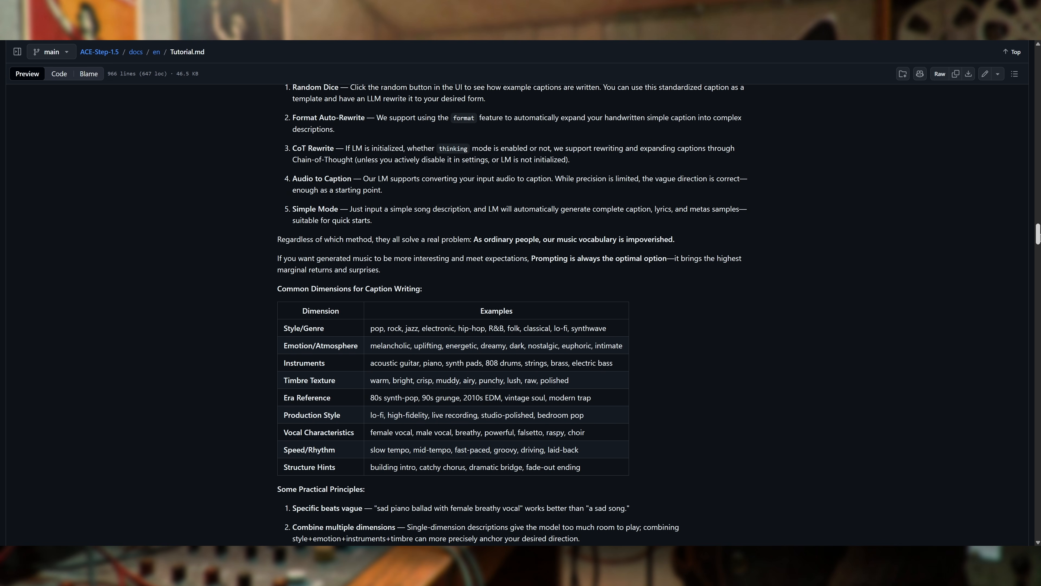
pyautogui.scroll(-10, 593, 294)
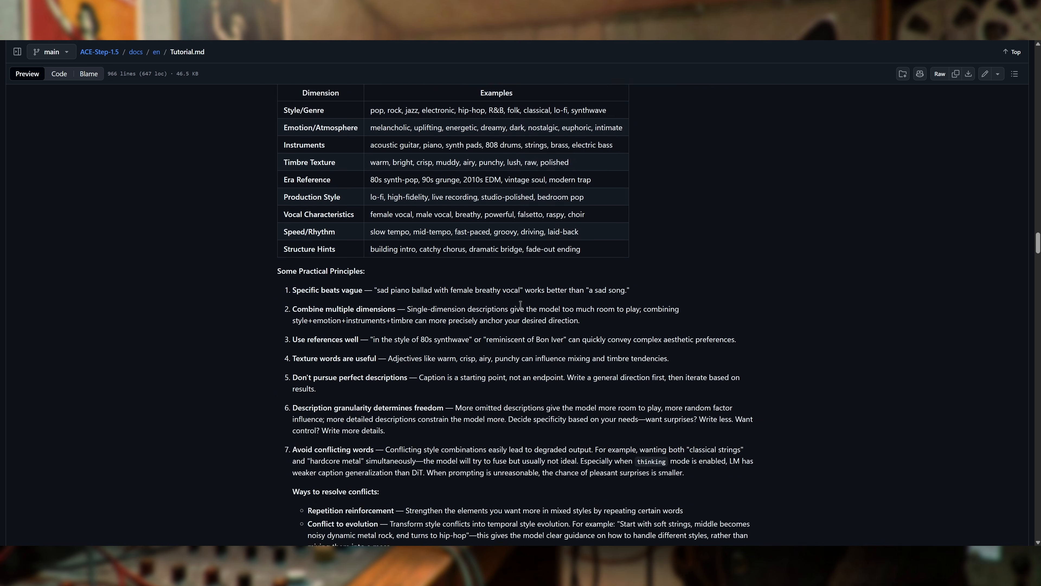
# Step: Read the tutorial's About Lyrics section with its Common Structure Tags table, then revisit the caption-writing principles
pyautogui.scroll(-8, 520, 307)
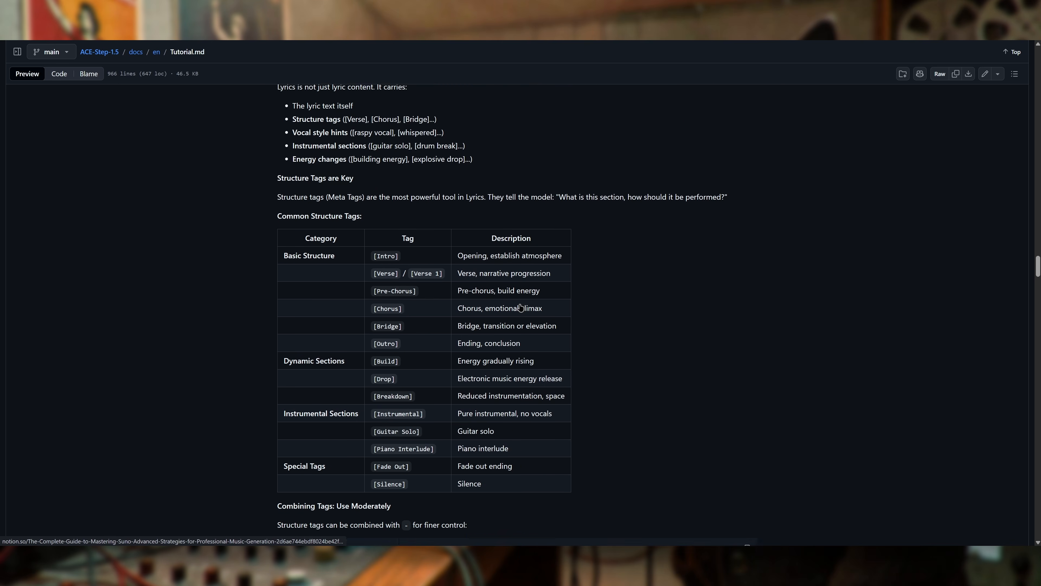
pyautogui.scroll(-2, 520, 304)
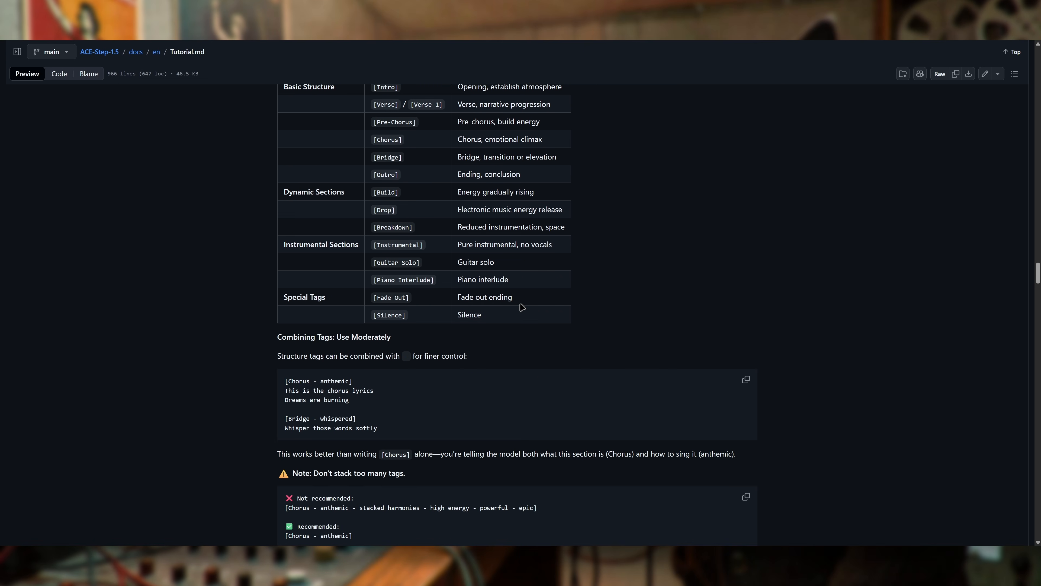
pyautogui.scroll(4, 525, 306)
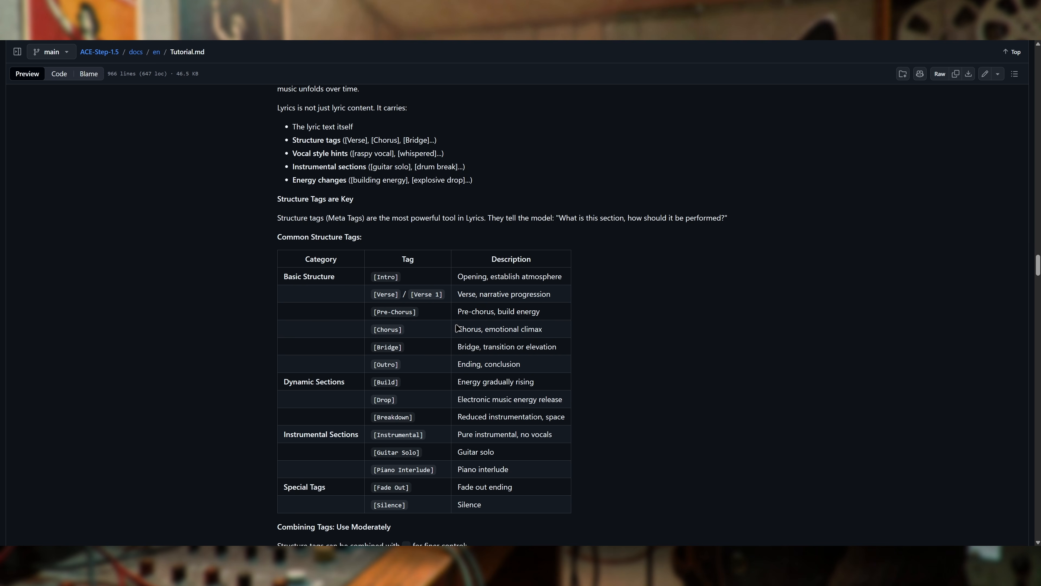
pyautogui.scroll(5, 457, 327)
pyautogui.scroll(3, 461, 329)
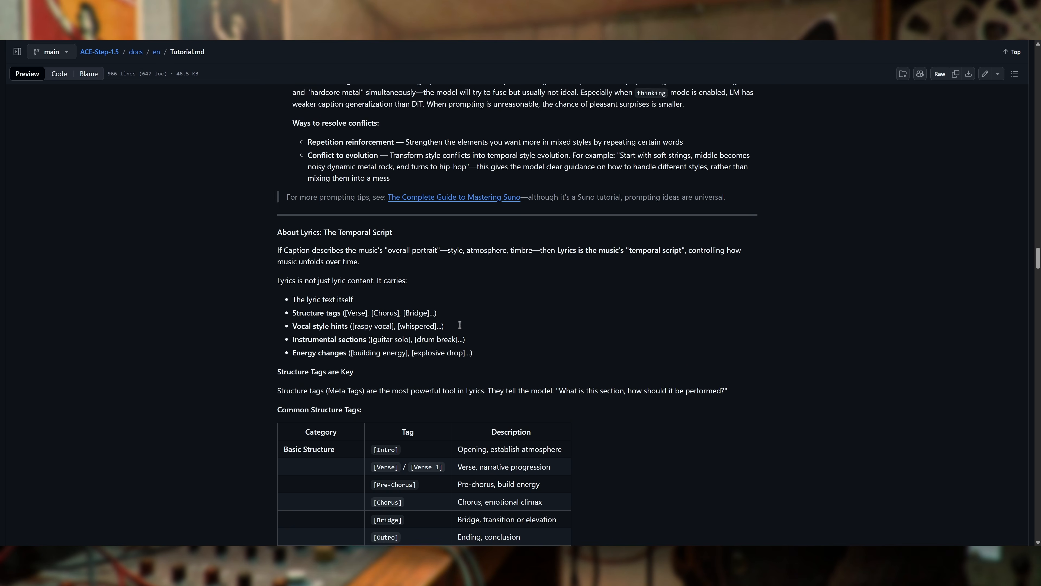
pyautogui.scroll(5, 464, 331)
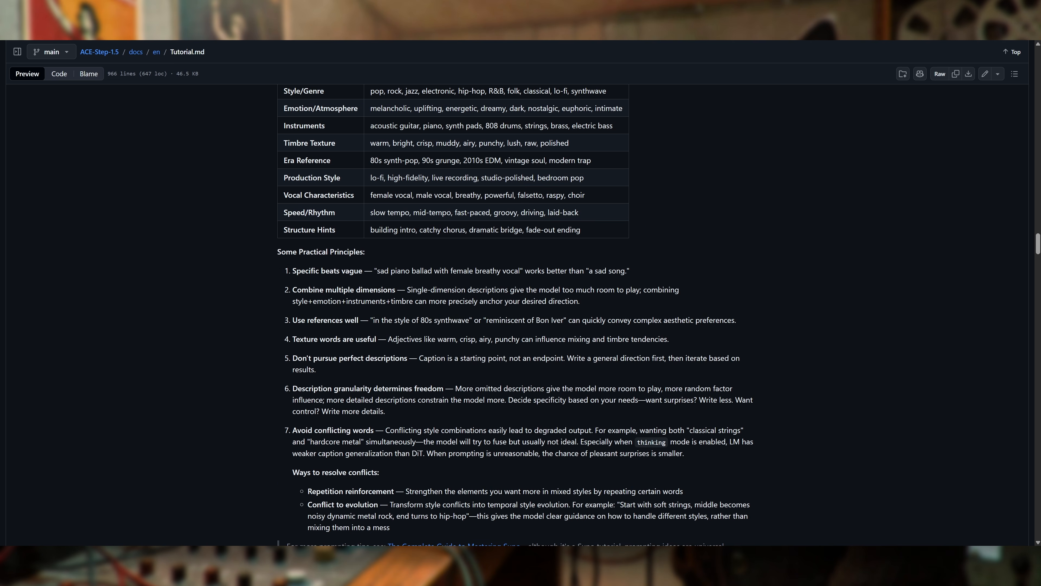
# Step: Switch to the ACE-Step Playground and enhance a caption for an epic cinematic instrumental track, leaving the lyrics empty
pyautogui.click(371, 8)
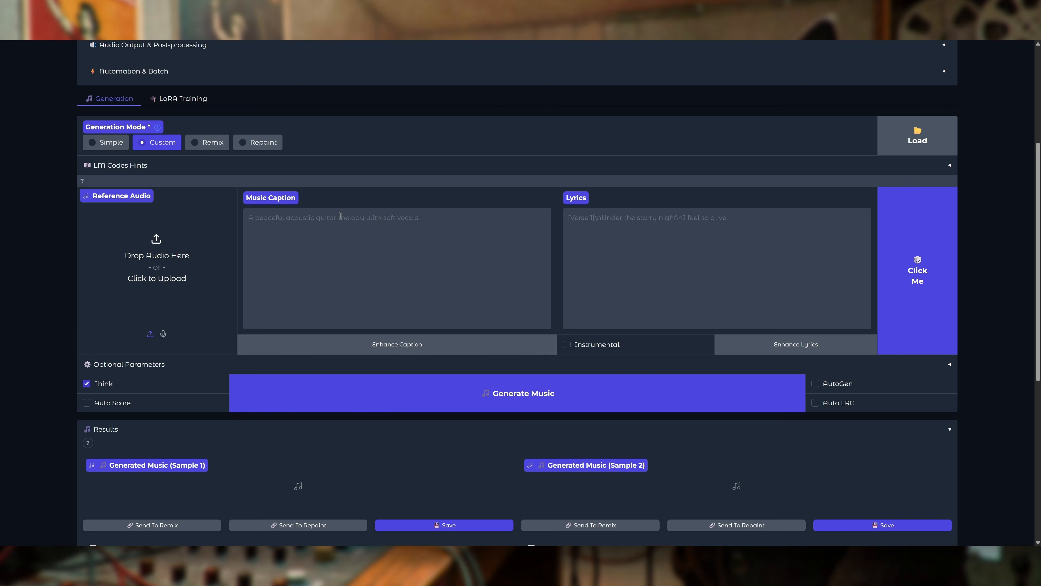
pyautogui.click(393, 351)
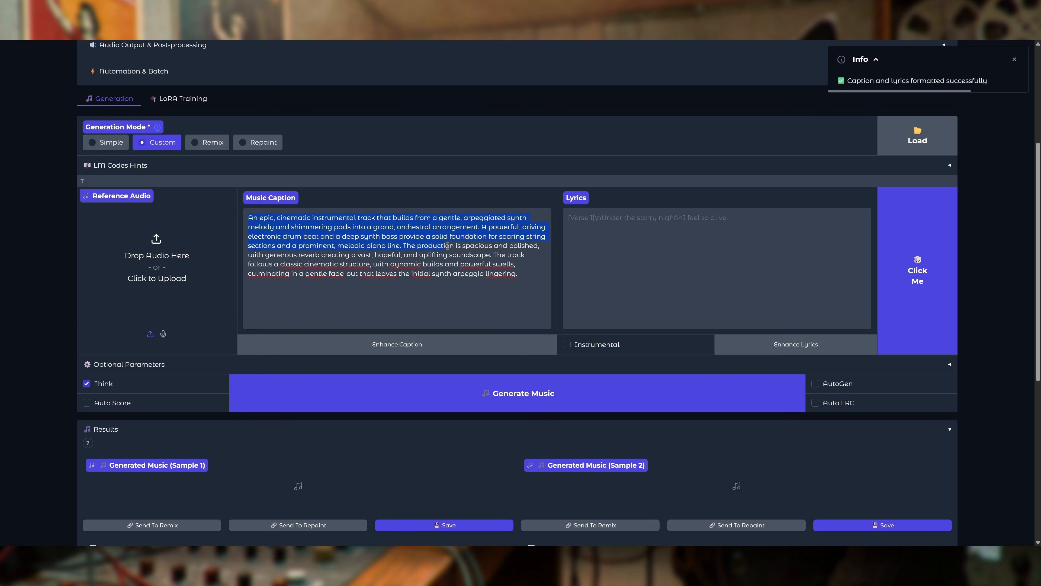
pyautogui.click(534, 292)
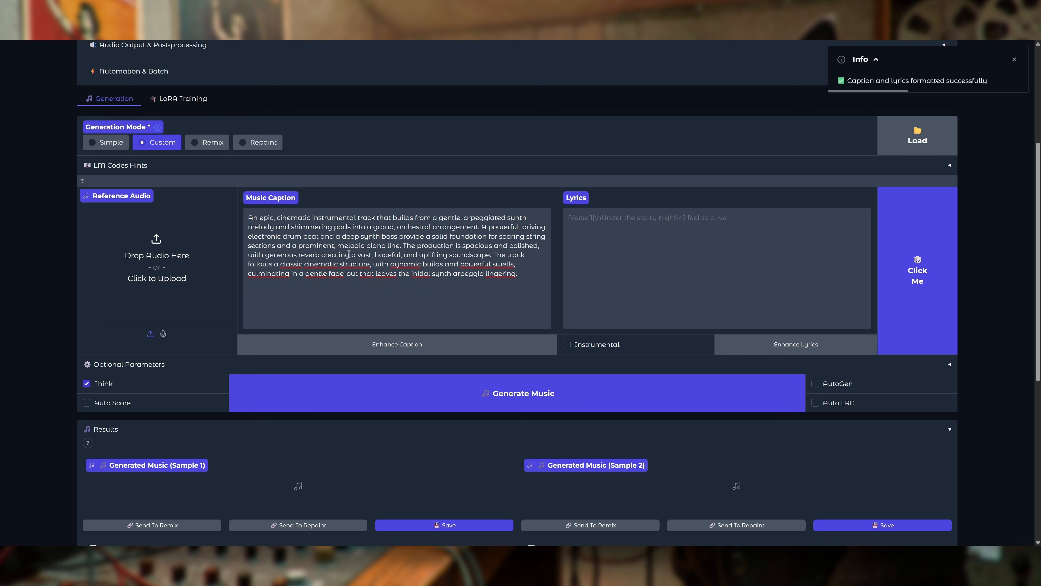
pyautogui.click(454, 302)
pyautogui.click(615, 256)
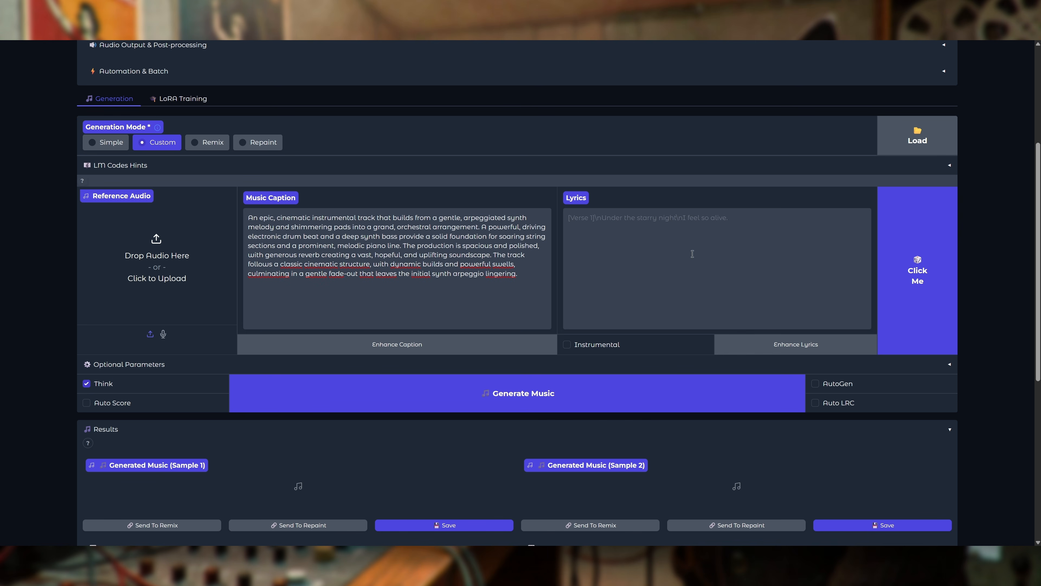
# Step: Return to the GitHub tutorial and read Combining Tags, briefly highlighting the recommended "[Chorus - anthemic]" example
pyautogui.click(238, 20)
pyautogui.scroll(-3, 539, 241)
pyautogui.scroll(-15, 539, 240)
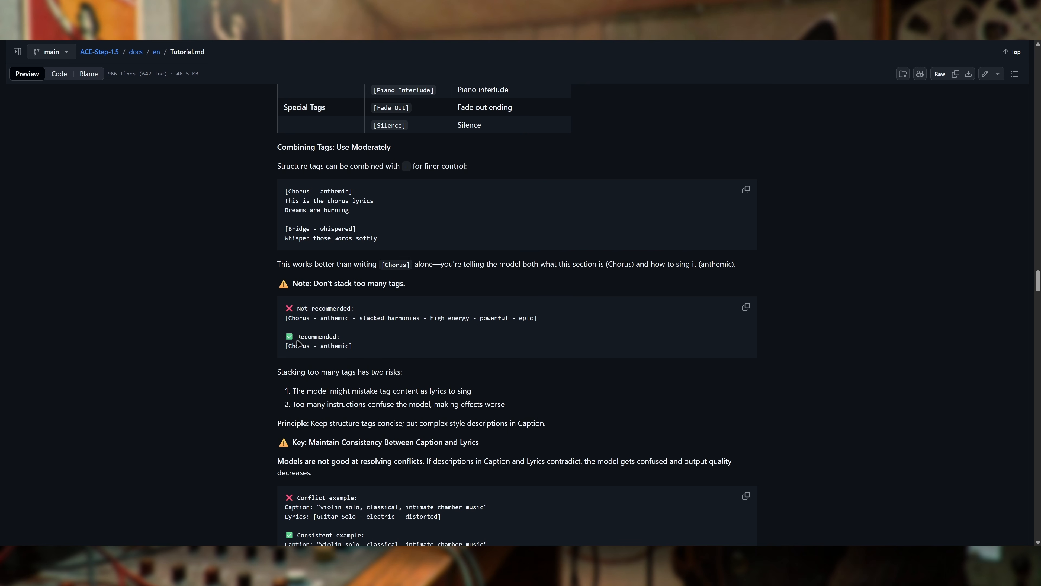
pyautogui.moveTo(286, 346); pyautogui.dragTo(353, 346)
pyautogui.click(366, 351)
# Step: Read from caption and lyrics consistency through the vocal and energy tags, lyric writing tips, instrumental music, Complete Example and Music Metadata
pyautogui.scroll(-5, 366, 351)
pyautogui.scroll(-4, 325, 389)
pyautogui.scroll(-5, 446, 344)
pyautogui.scroll(-8, 447, 348)
pyautogui.scroll(2, 400, 259)
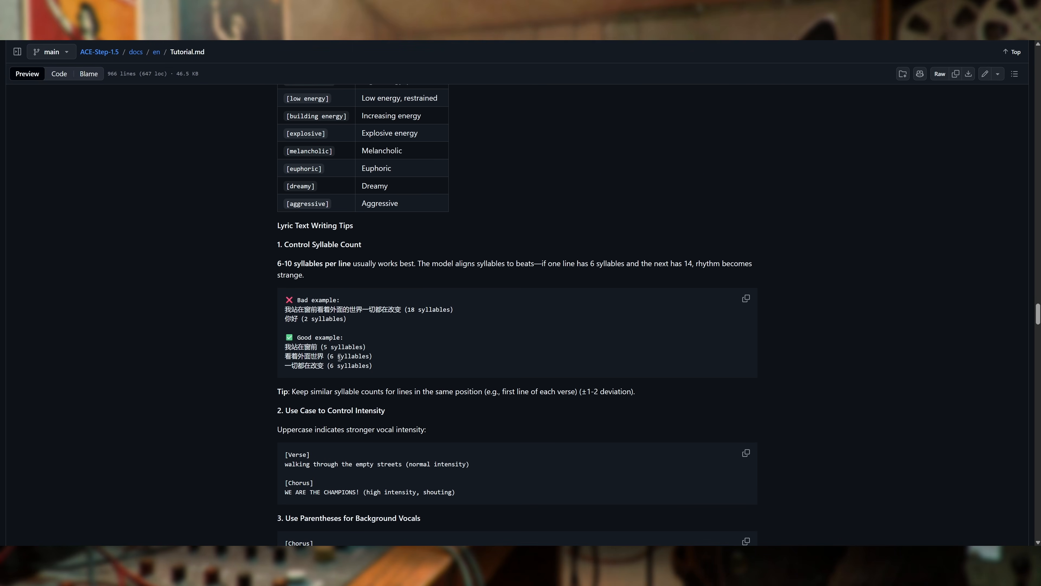
pyautogui.scroll(-13, 340, 357)
pyautogui.scroll(-6, 426, 338)
pyautogui.scroll(-9, 426, 339)
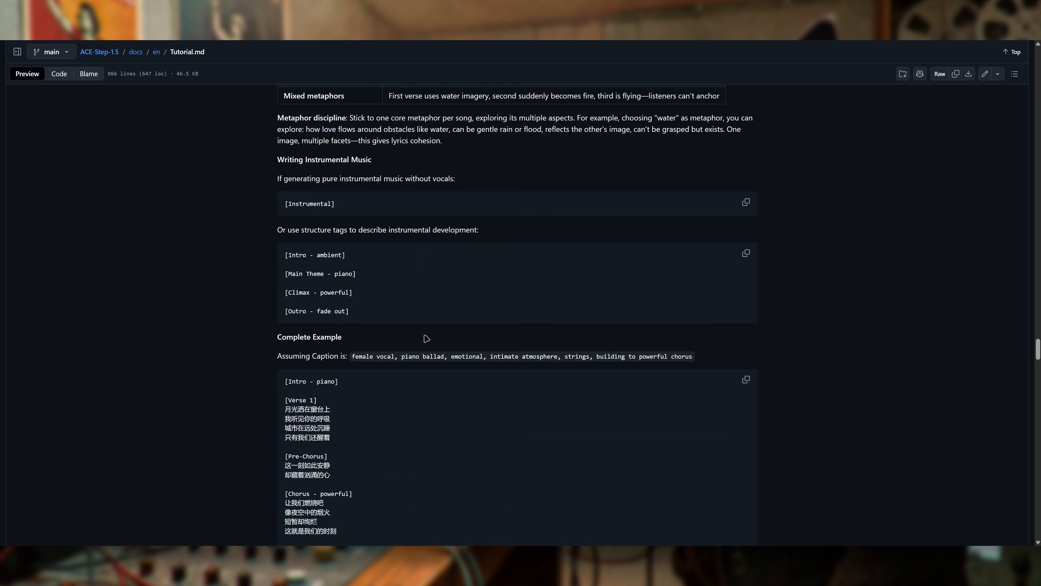
pyautogui.scroll(-6, 560, 330)
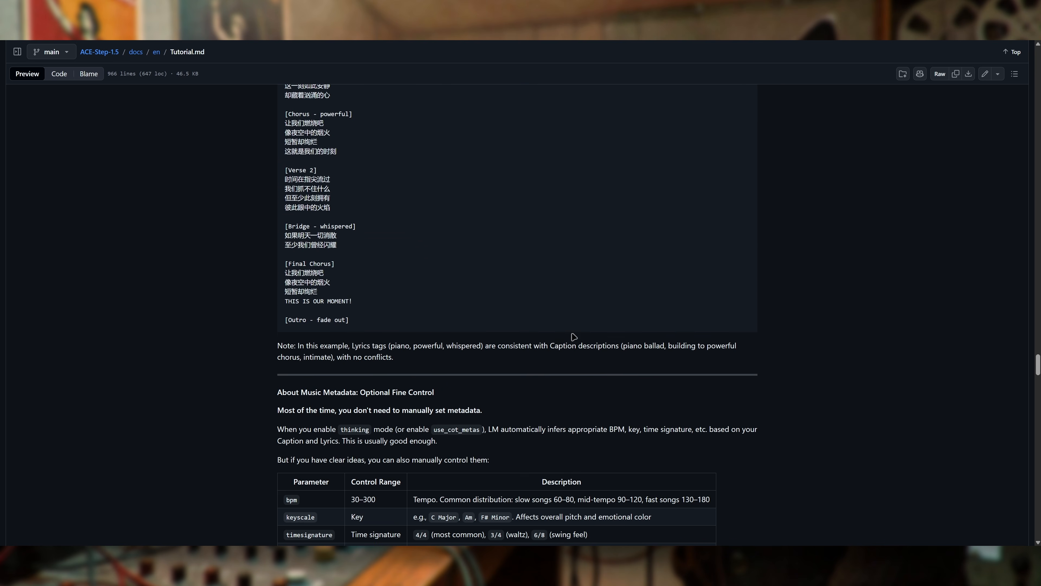
pyautogui.scroll(-1, 864, 316)
# Step: Revisit the tutorial's lyric guidance from Avoiding "AI-flavored" Lyrics back through the energy and vocal tags to the structure tags table
pyautogui.scroll(15, 895, 354)
pyautogui.scroll(2, 900, 356)
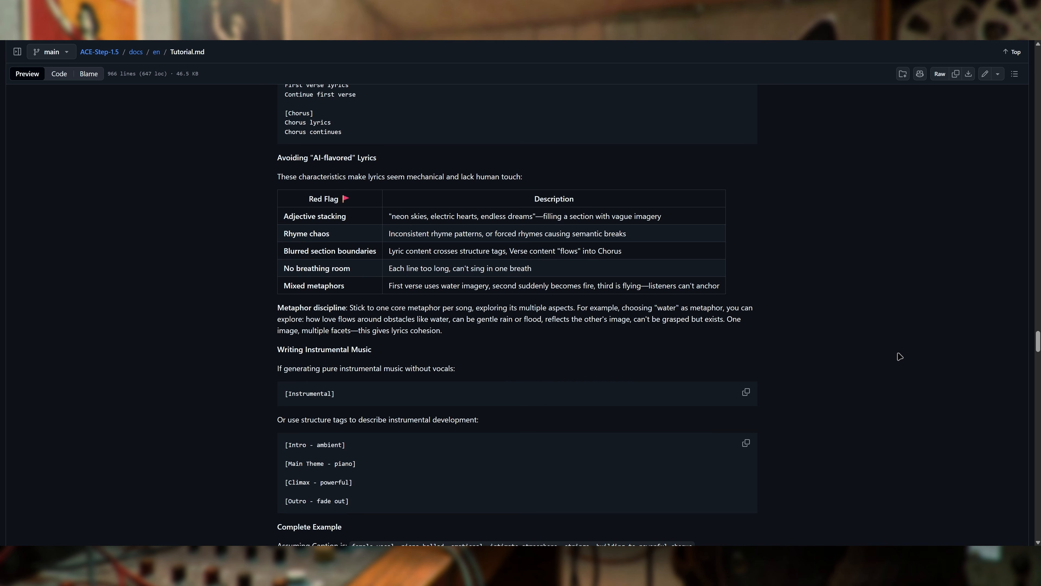
pyautogui.scroll(12, 900, 356)
pyautogui.scroll(9, 520, 345)
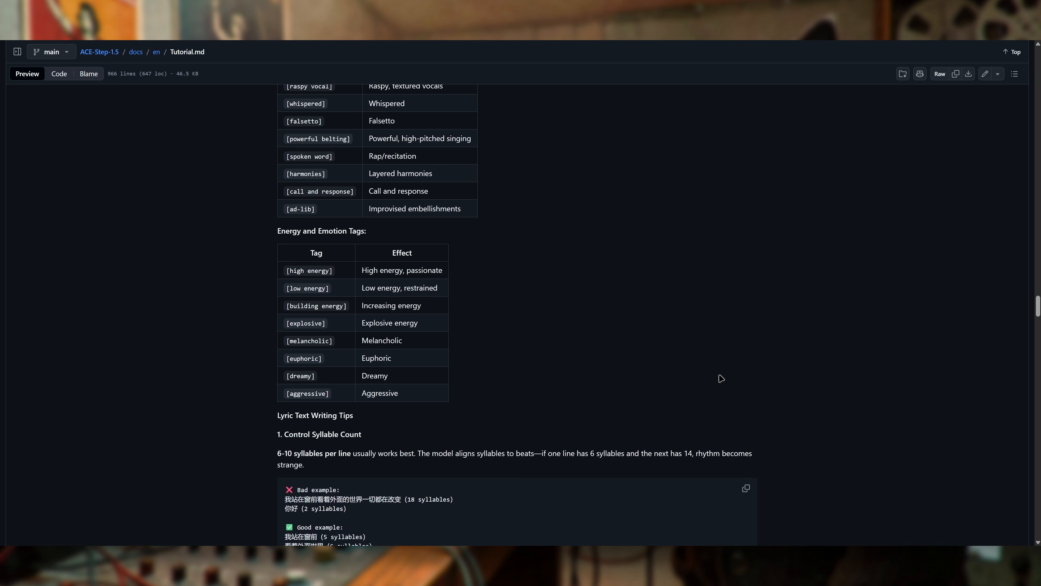
pyautogui.scroll(10, 721, 378)
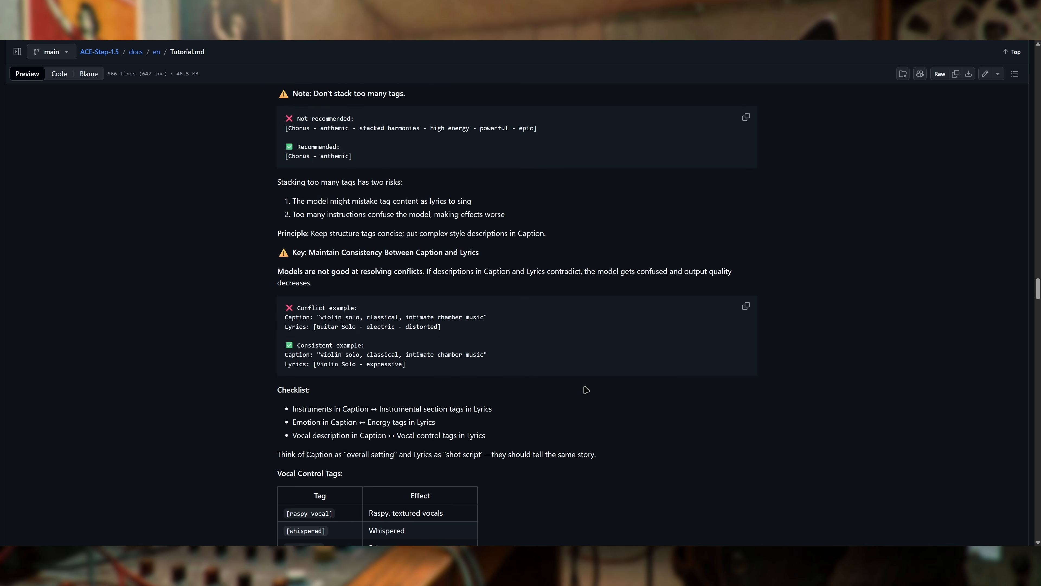
pyautogui.scroll(16, 552, 388)
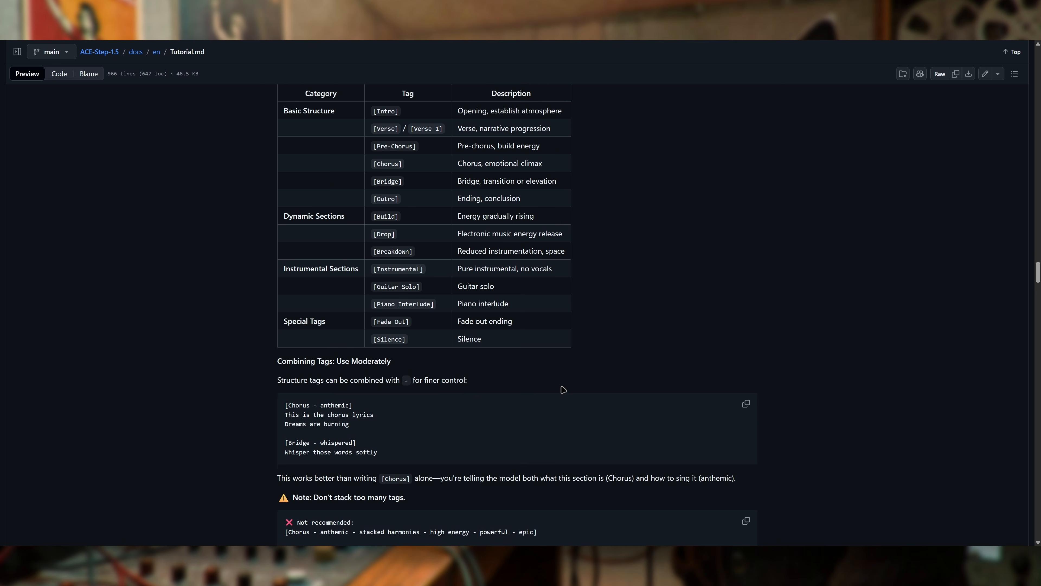
pyautogui.scroll(3, 564, 390)
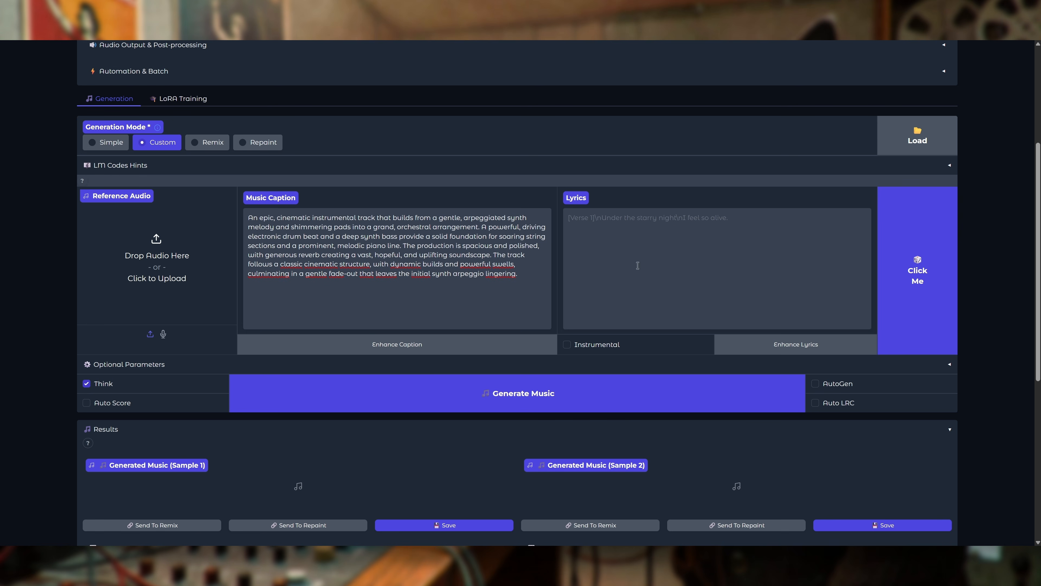
# Step: In the Playground, briefly toggle Instrumental on and off, load a random example caption and lyrics, and look through the lyrics
pyautogui.click(598, 349)
pyautogui.click(600, 349)
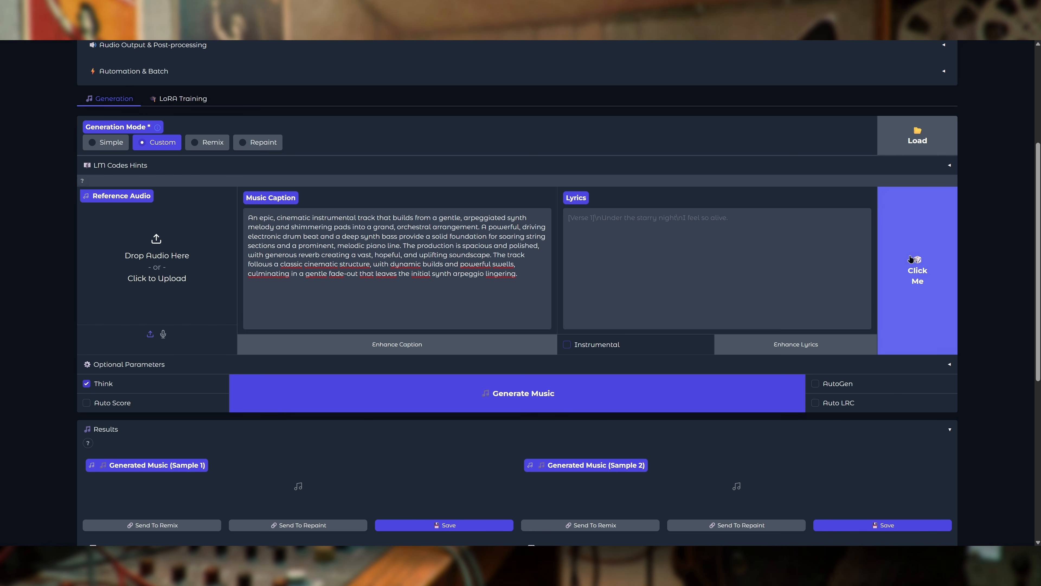
pyautogui.click(905, 270)
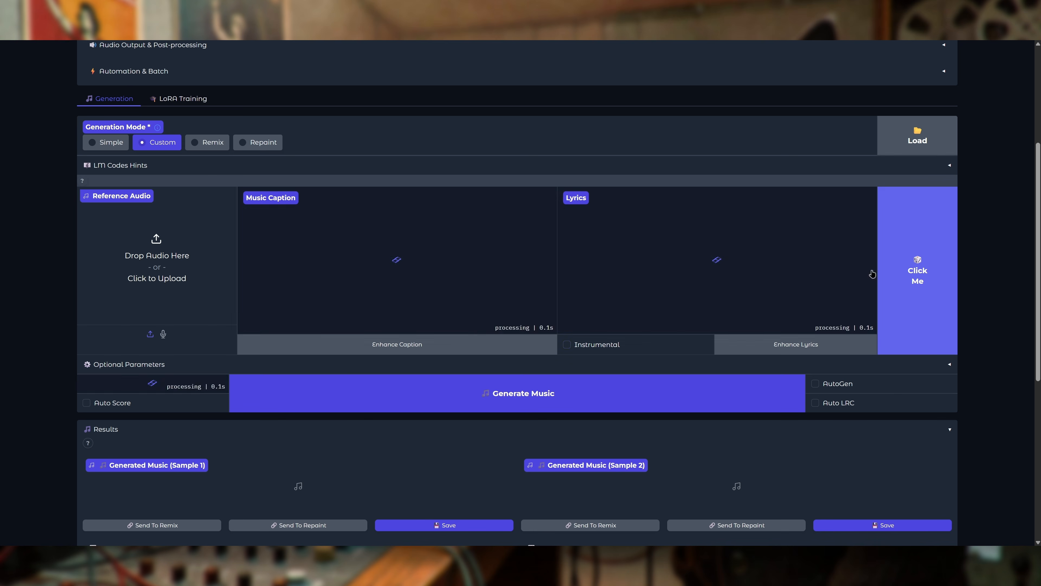
pyautogui.click(914, 274)
pyautogui.scroll(3, 725, 265)
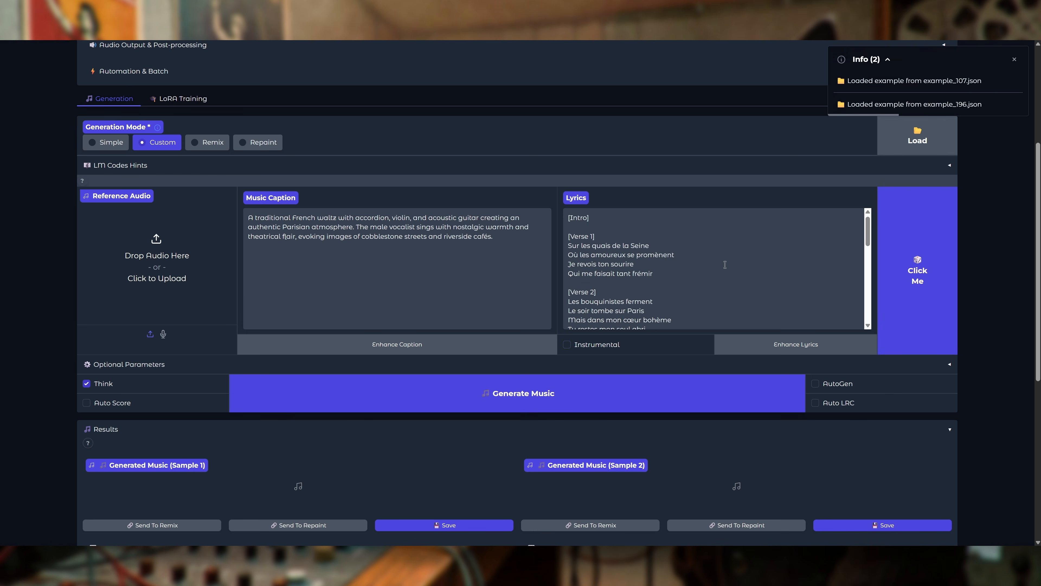
pyautogui.scroll(-5, 725, 265)
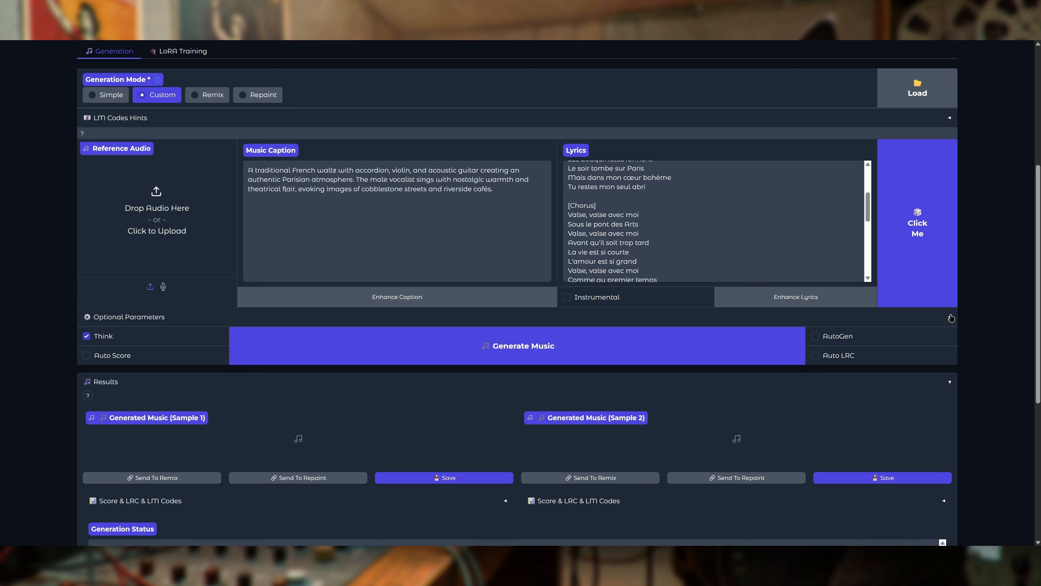
# Step: Expand Optional Parameters and examine the example's settings, including the hint for accepted Key values
pyautogui.click(950, 318)
pyautogui.scroll(-1, 122, 315)
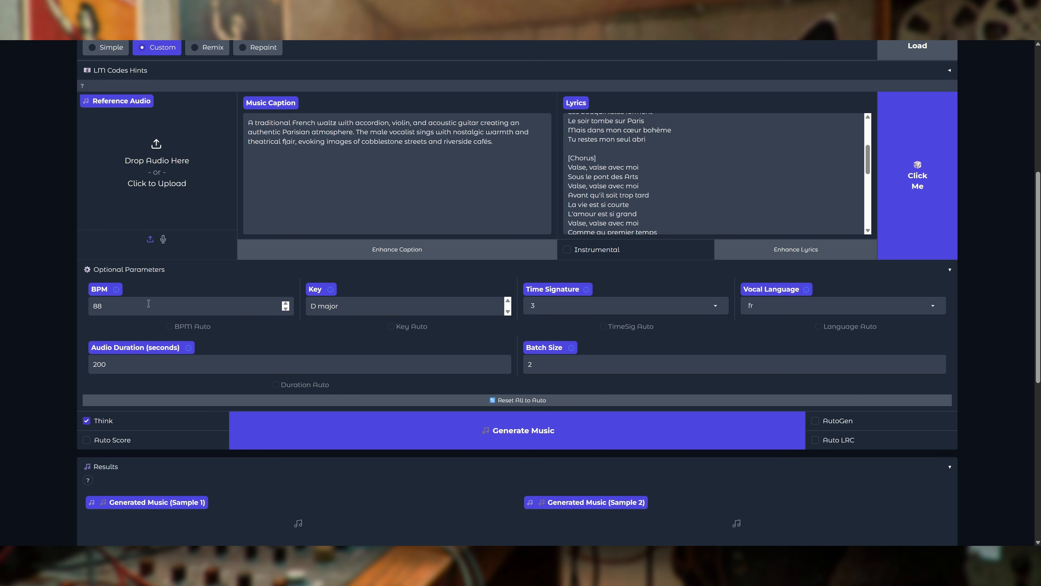
pyautogui.scroll(6, 683, 164)
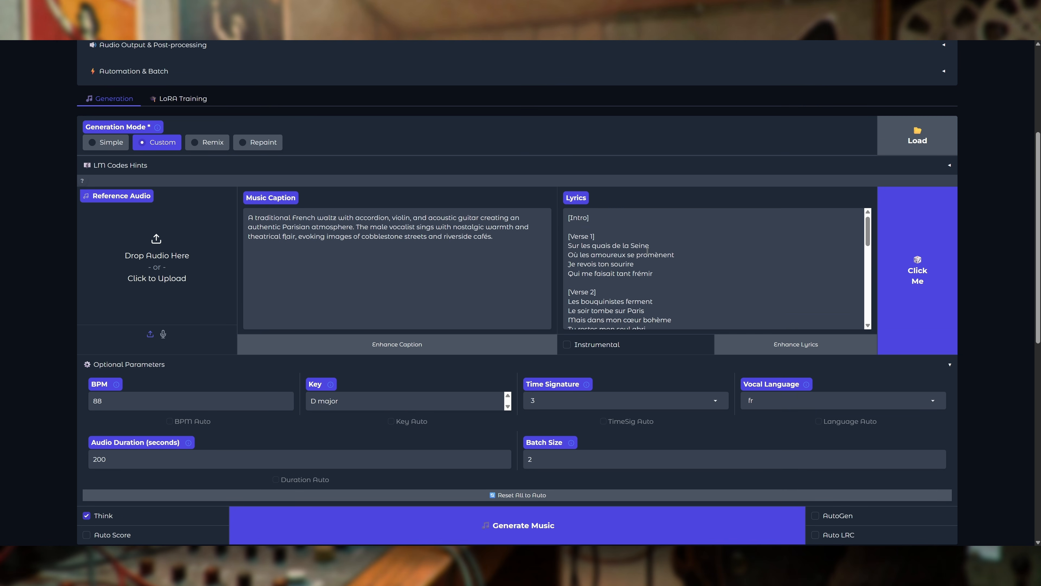
pyautogui.scroll(-1, 429, 317)
pyautogui.click(439, 353)
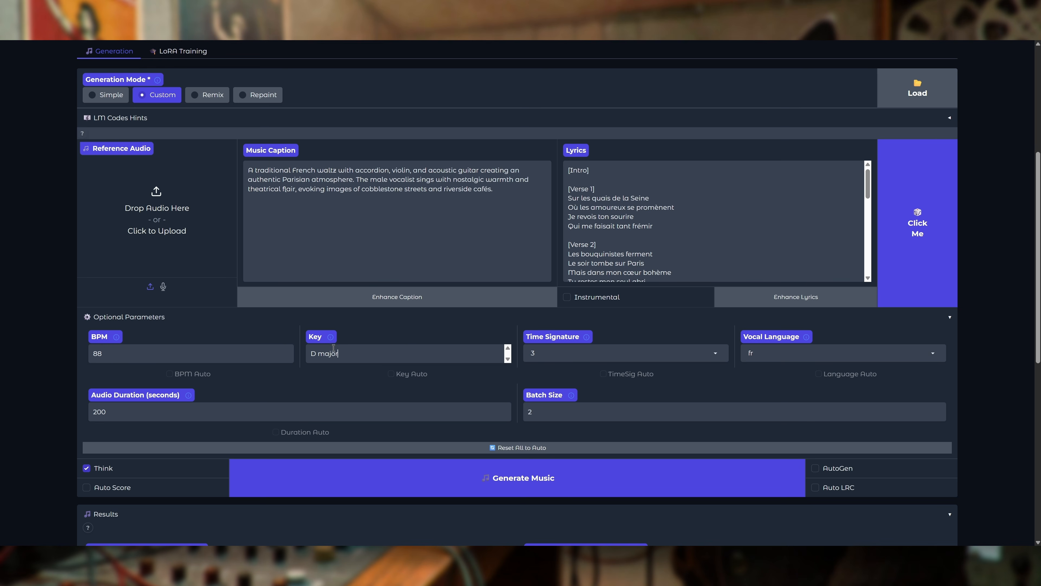
pyautogui.moveTo(319, 337)
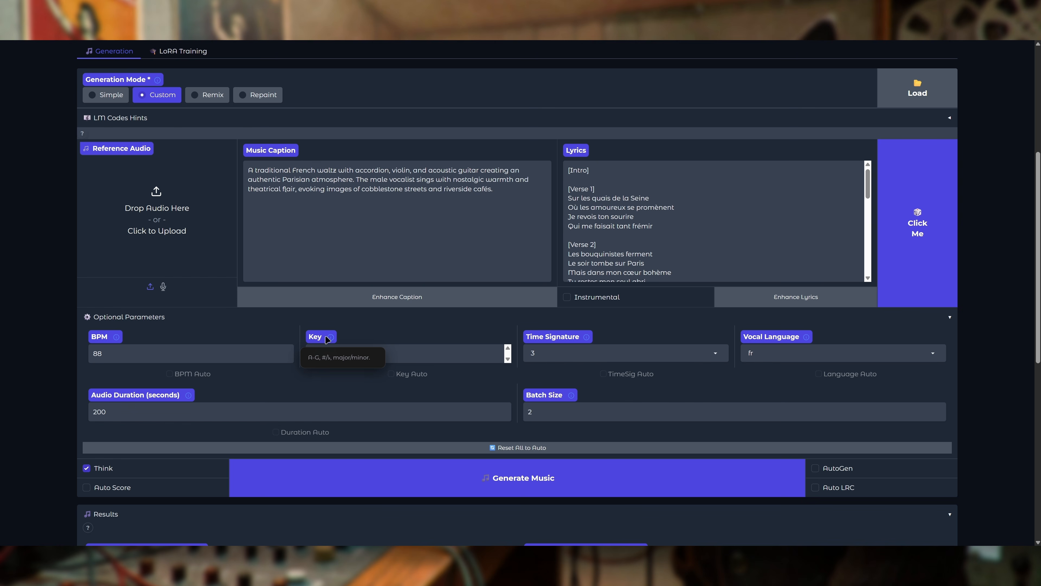
# Step: Clear the example's Key and BPM values using their Auto options
pyautogui.click(390, 374)
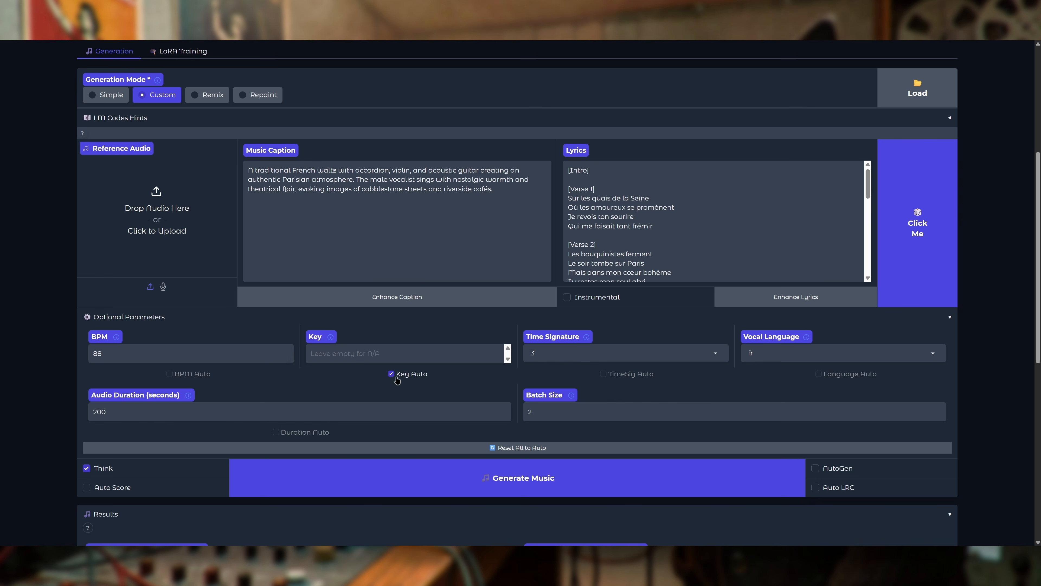
pyautogui.click(203, 375)
pyautogui.click(508, 349)
# Step: Review the available Time Signature values without changing the current one, and set Vocal Language to it
pyautogui.moveTo(326, 340)
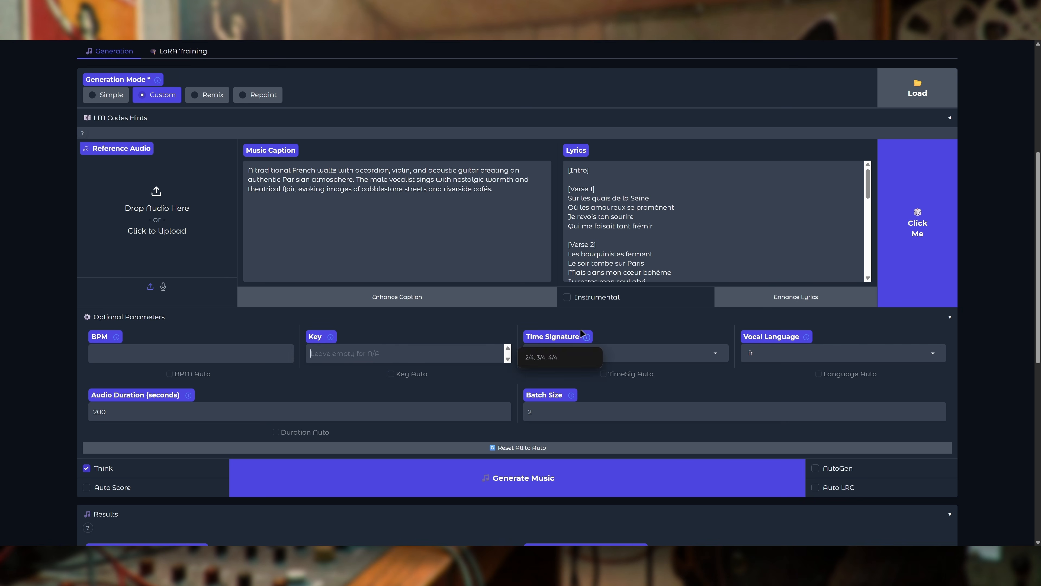
pyautogui.click(714, 353)
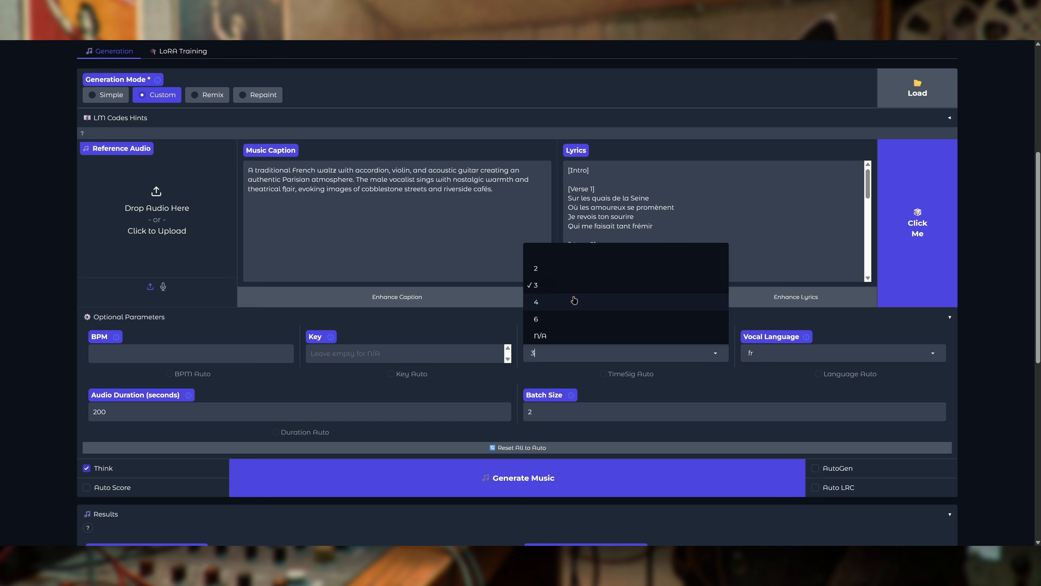
pyautogui.click(630, 374)
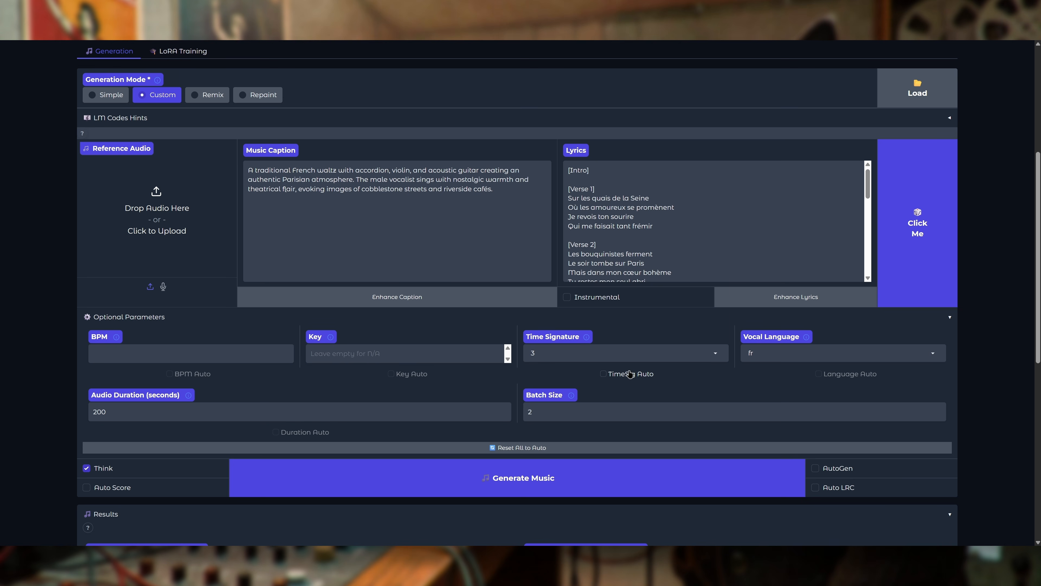
pyautogui.click(834, 355)
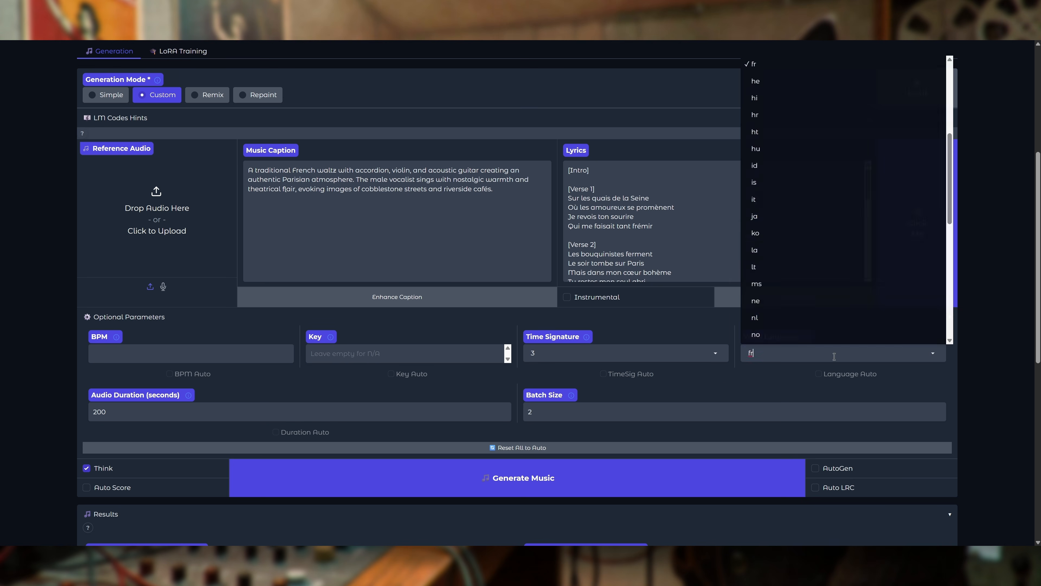
pyautogui.click(802, 202)
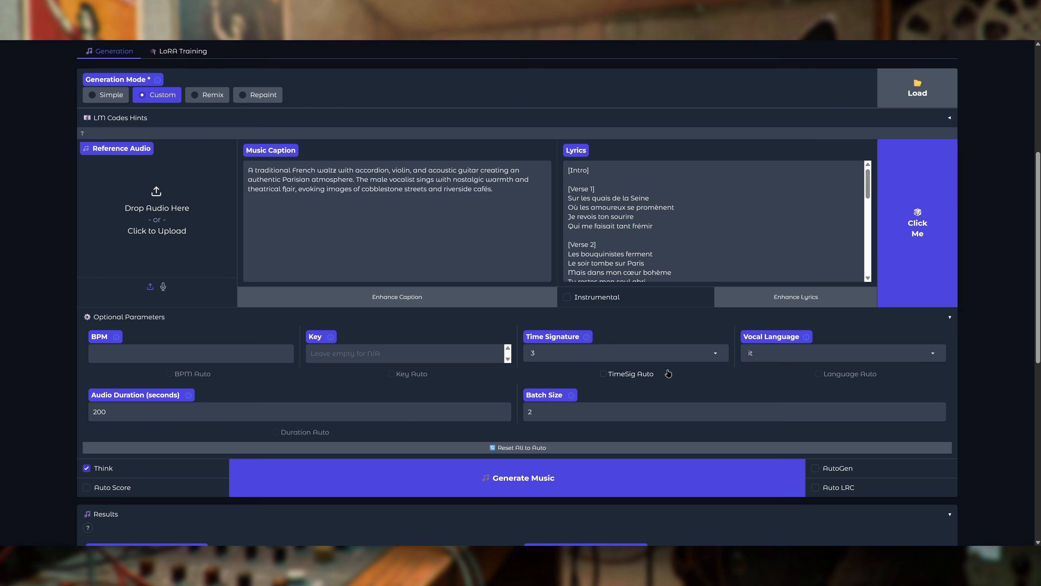
# Step: Examine the Audio Duration and Batch Size hints and the generation checkboxes, briefly toggling Auto LRC on and off
pyautogui.moveTo(189, 396)
pyautogui.moveTo(571, 396)
pyautogui.scroll(-1, 743, 361)
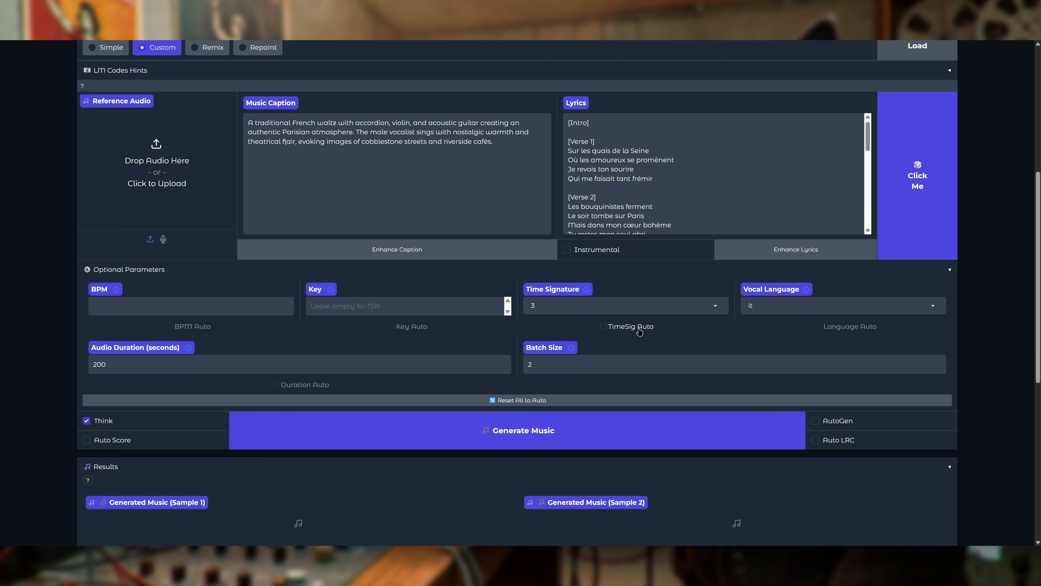
pyautogui.scroll(-1, 639, 332)
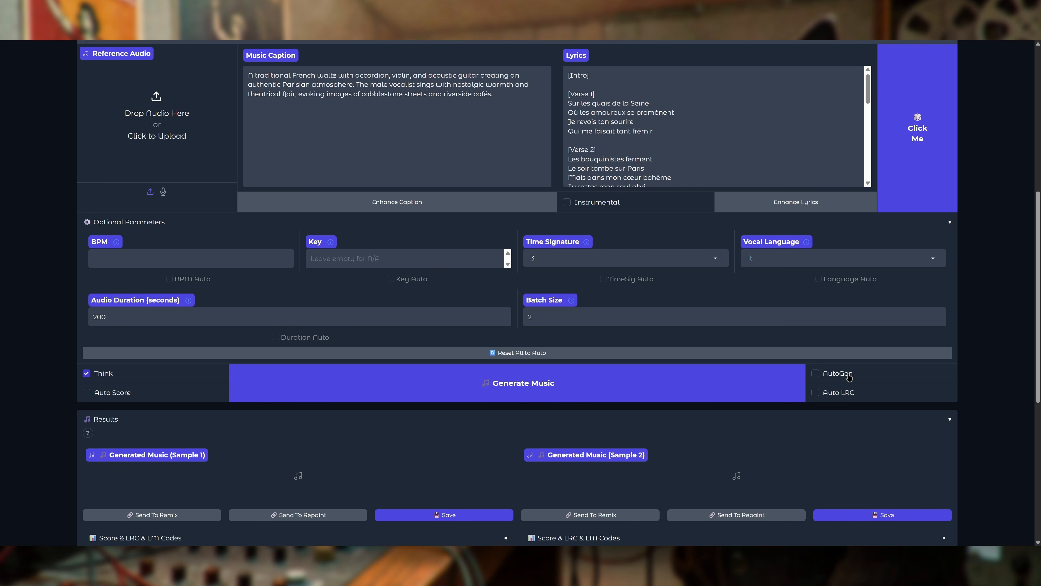
pyautogui.scroll(1, 707, 228)
pyautogui.click(864, 439)
pyautogui.click(849, 445)
# Step: Look through the Results section, from the sample slots and generation status to the batch controls and generated files area
pyautogui.scroll(-2, 777, 462)
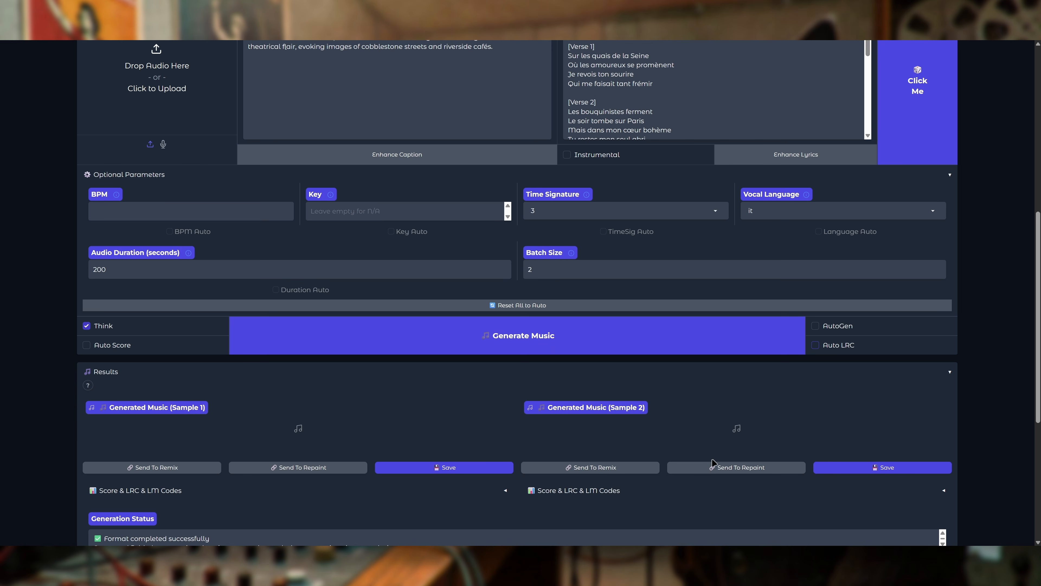
pyautogui.scroll(-2, 715, 462)
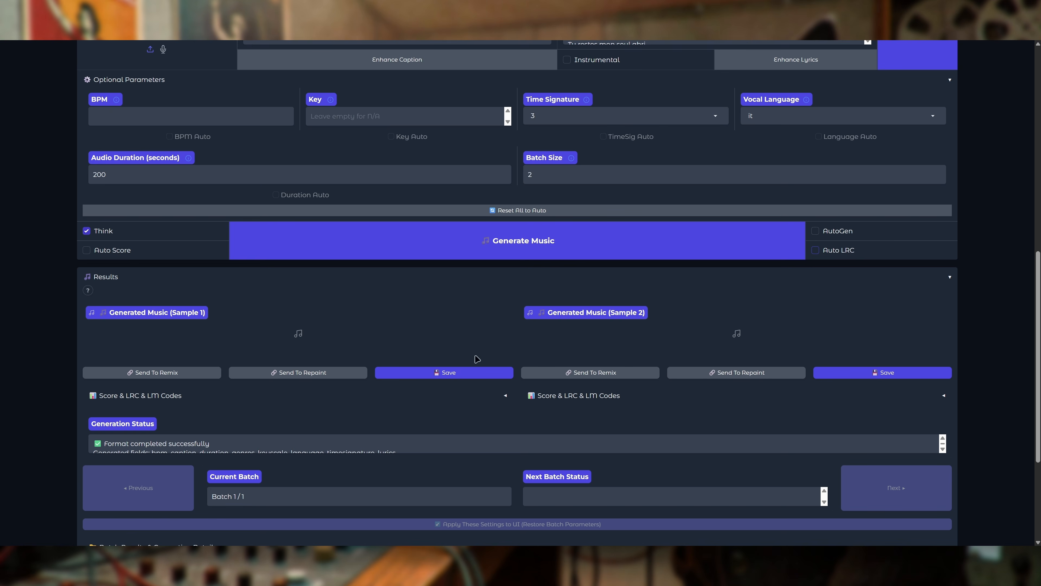
pyautogui.scroll(-1, 518, 357)
pyautogui.scroll(-2, 503, 410)
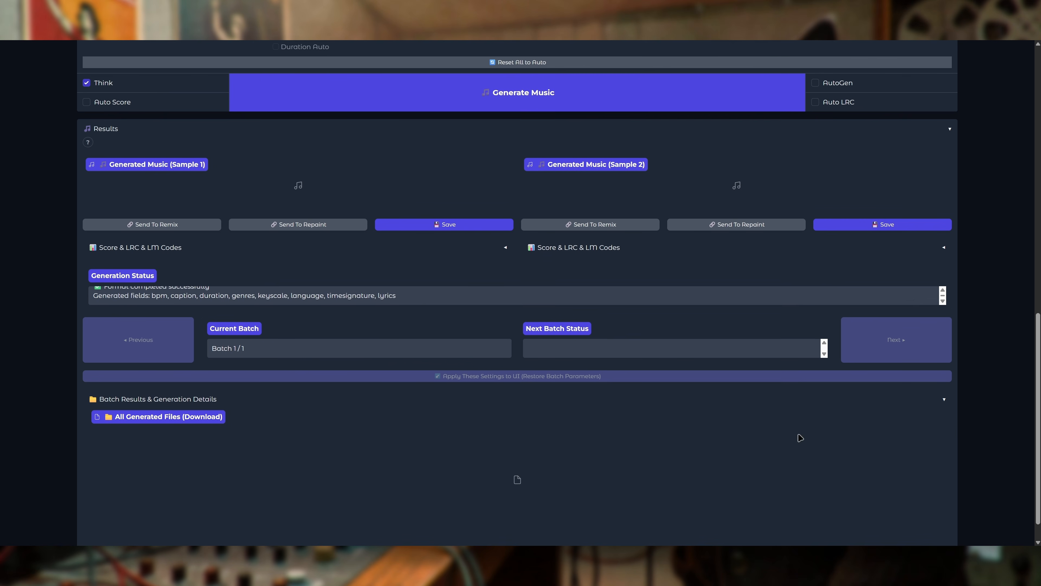
# Step: Generate music from the French waltz caption and lyrics using the current optional parameters, and bring the progress into view
pyautogui.scroll(10, 442, 423)
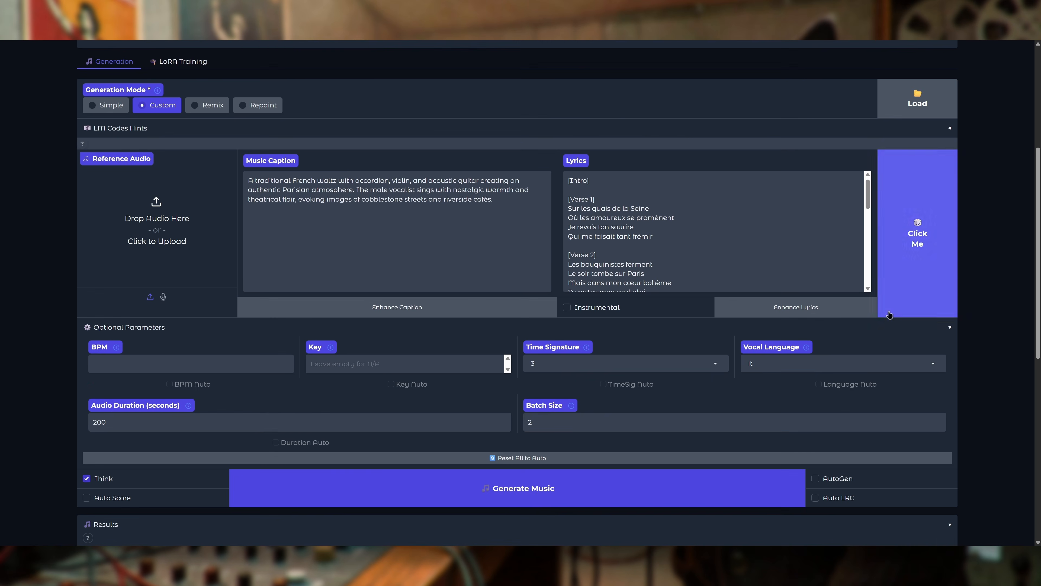
pyautogui.scroll(-2, 767, 349)
pyautogui.click(549, 398)
pyautogui.scroll(-3, 974, 324)
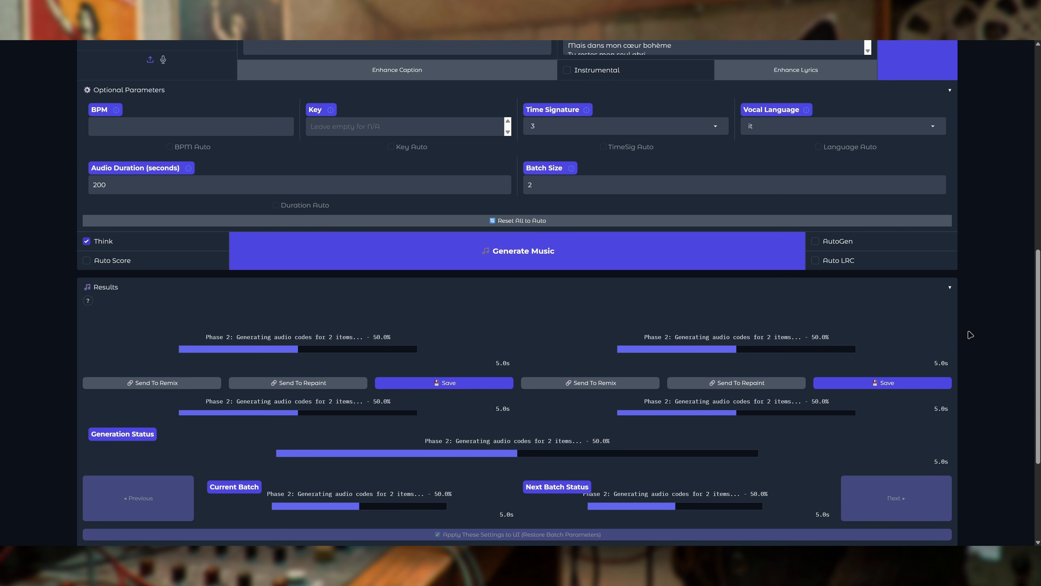
# Step: Open Task Manager to check GPU usage during generation, and bring the console forward to check the generation log
pyautogui.hotkey('ctrl', 'shift', 'Escape')
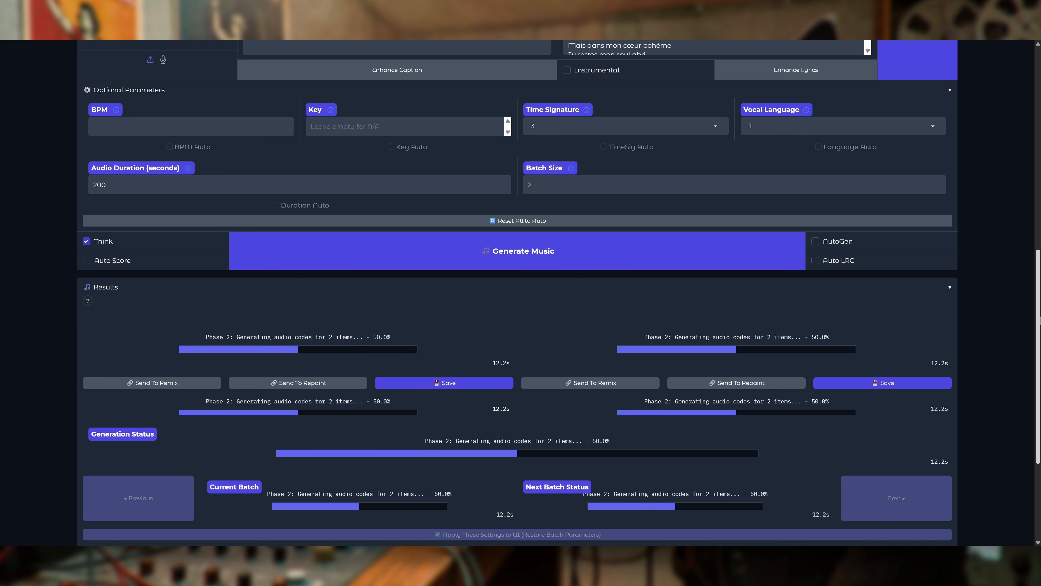
pyautogui.scroll(-2, 521, 287)
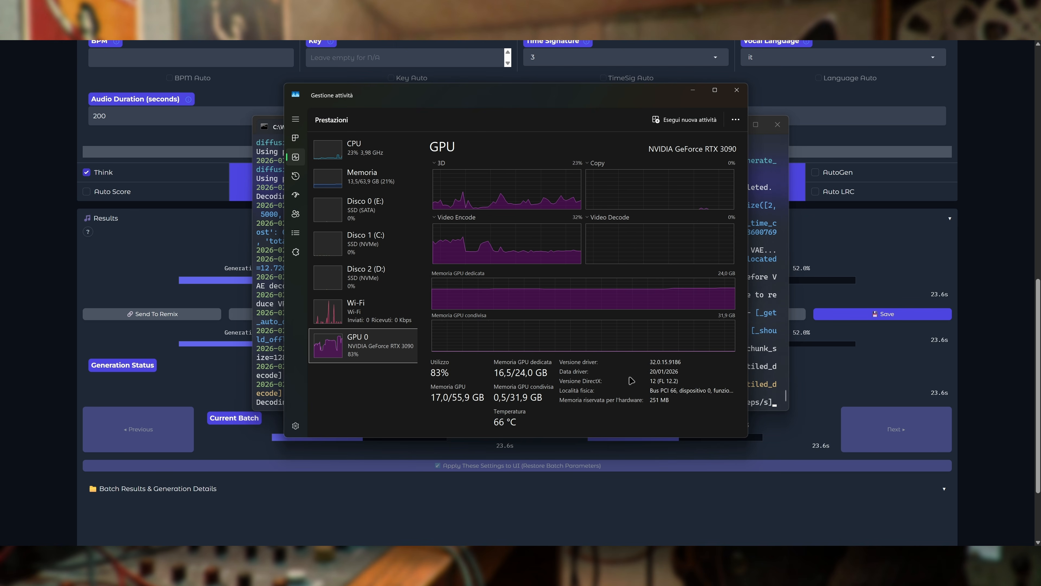
pyautogui.click(763, 316)
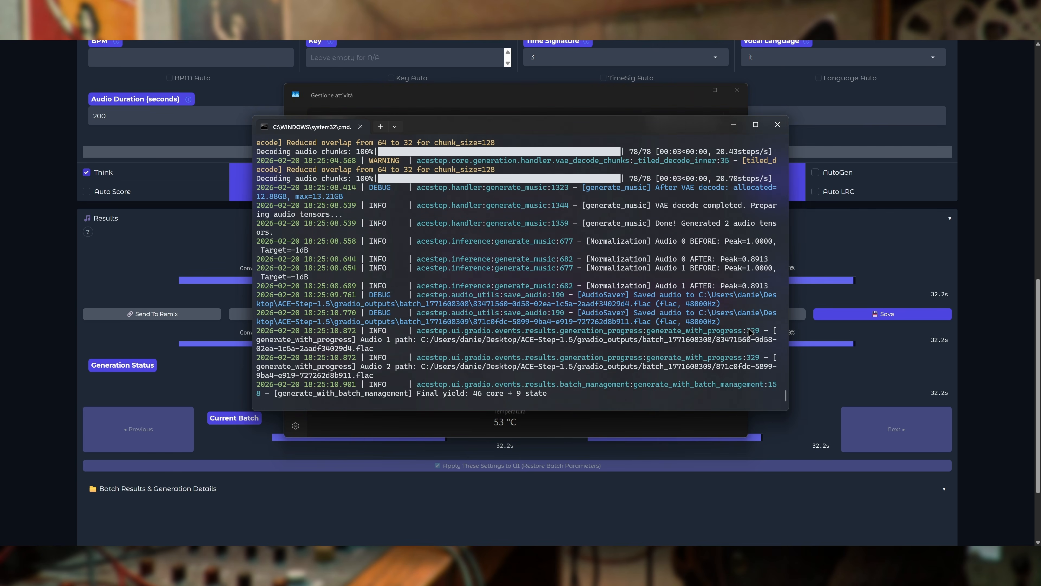
# Step: Return to the Playground and examine the generated files and the generation and processing times
pyautogui.click(999, 316)
pyautogui.scroll(-4, 990, 279)
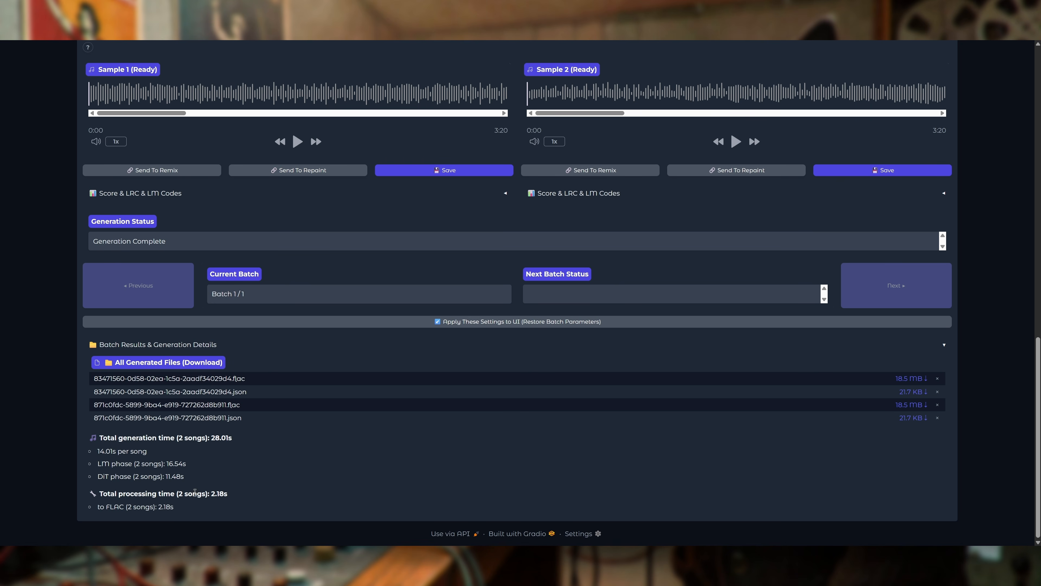
# Step: Play the opening seconds of Sample 1 and save that sample
pyautogui.scroll(5, 563, 444)
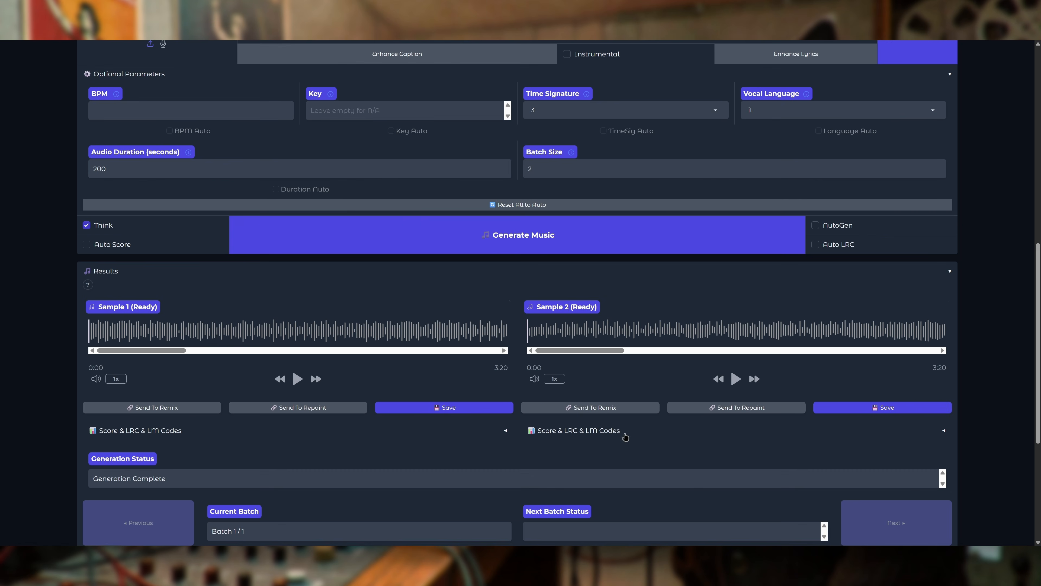
pyautogui.click(298, 378)
pyautogui.click(466, 410)
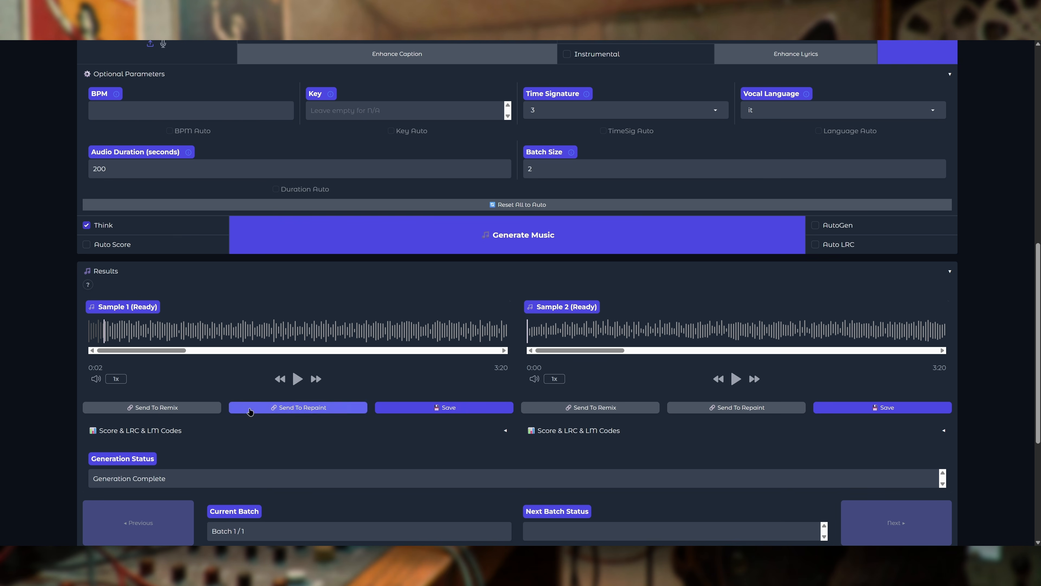
# Step: Switch the generation mode to Remix and load Sample 1 from the results as the source audio
pyautogui.scroll(11, 465, 407)
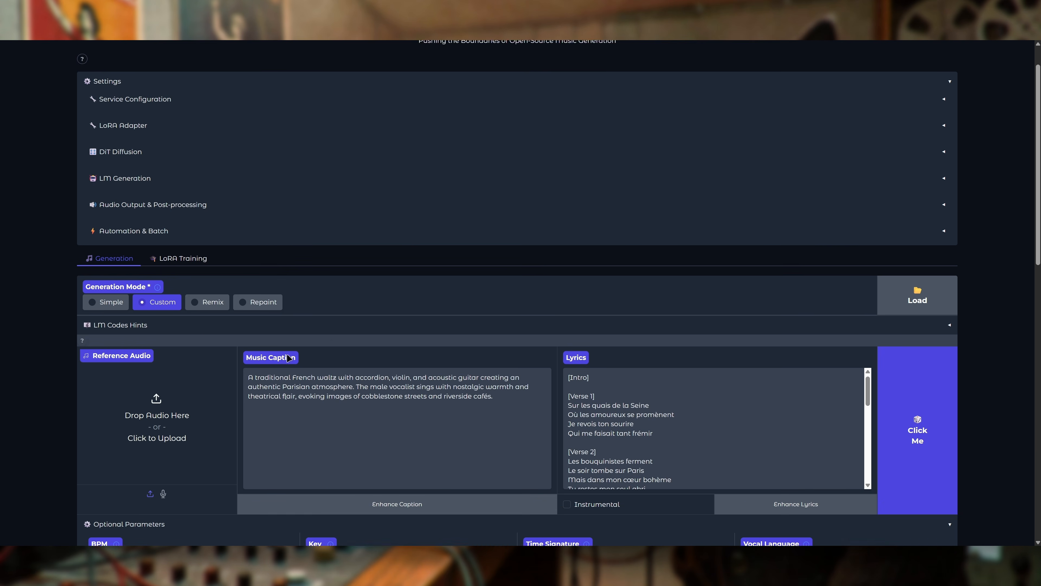
pyautogui.click(207, 295)
pyautogui.scroll(-4, 693, 251)
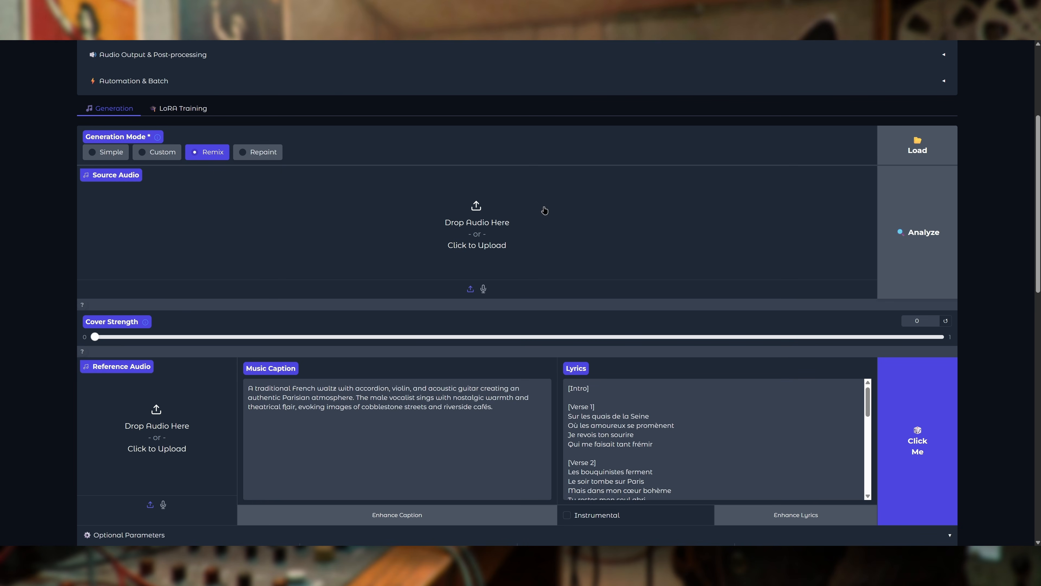
pyautogui.scroll(-1, 861, 222)
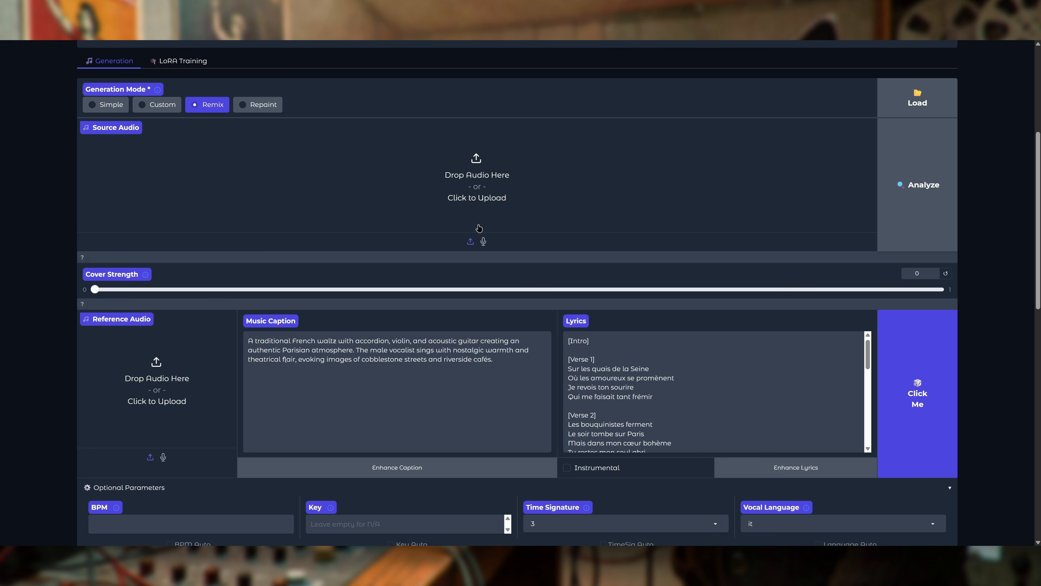
pyautogui.click(155, 106)
pyautogui.click(177, 329)
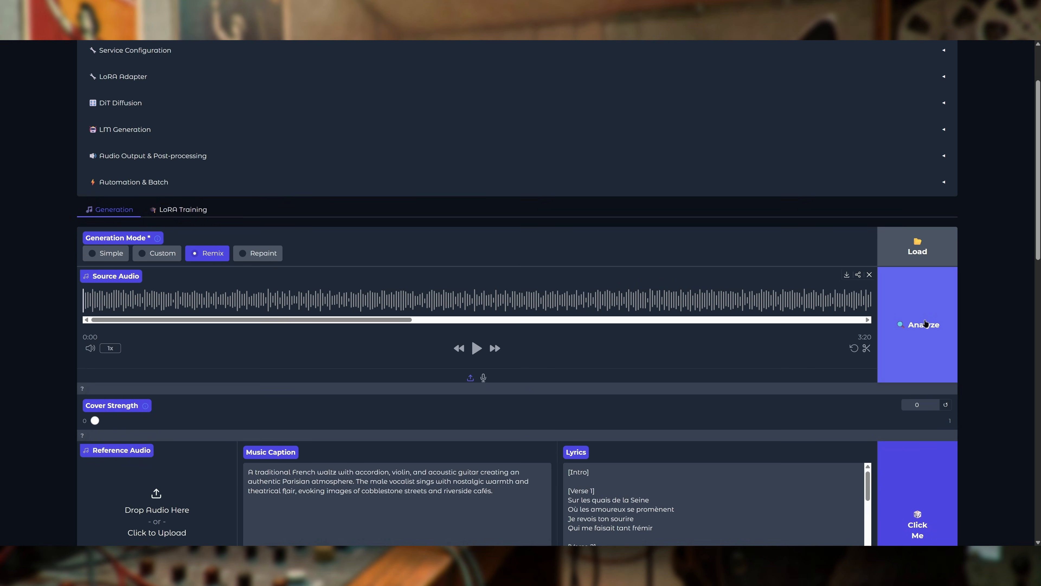
# Step: Analyze the source audio and go over the music caption and lyrics generated from it
pyautogui.click(918, 324)
pyautogui.scroll(-2, 738, 332)
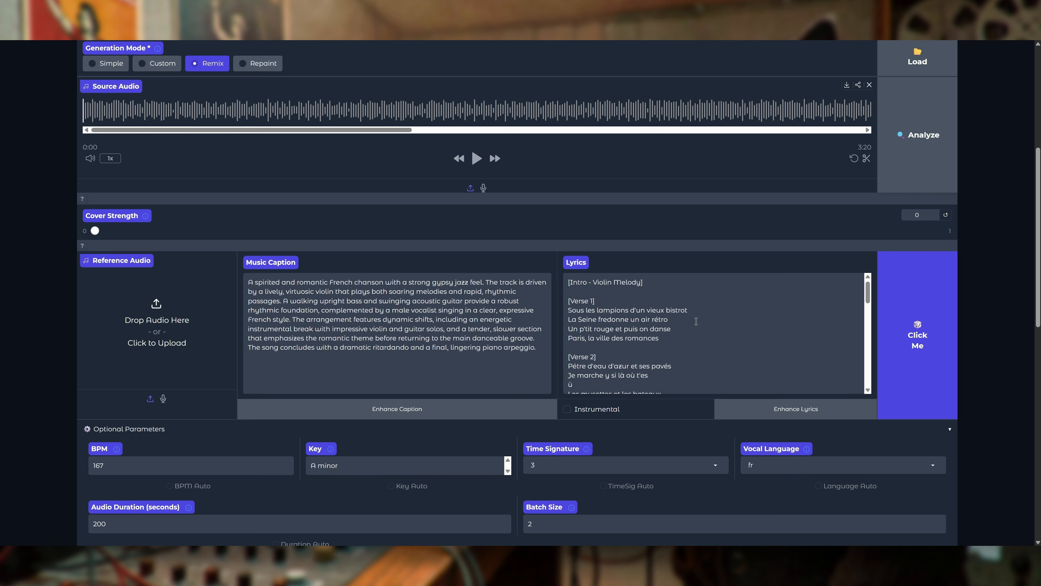
pyautogui.scroll(-1, 736, 305)
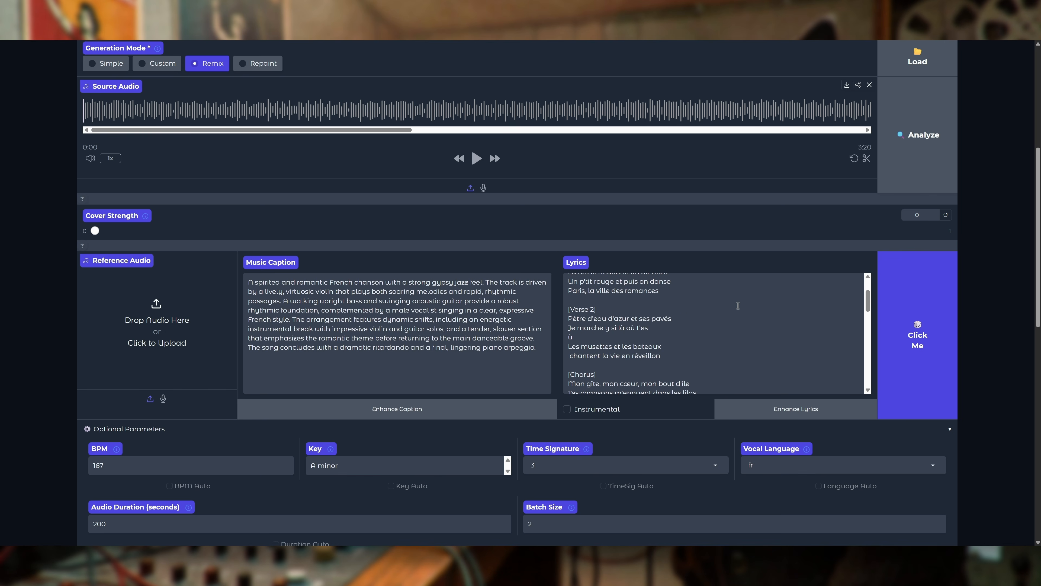
pyautogui.scroll(-3, 738, 305)
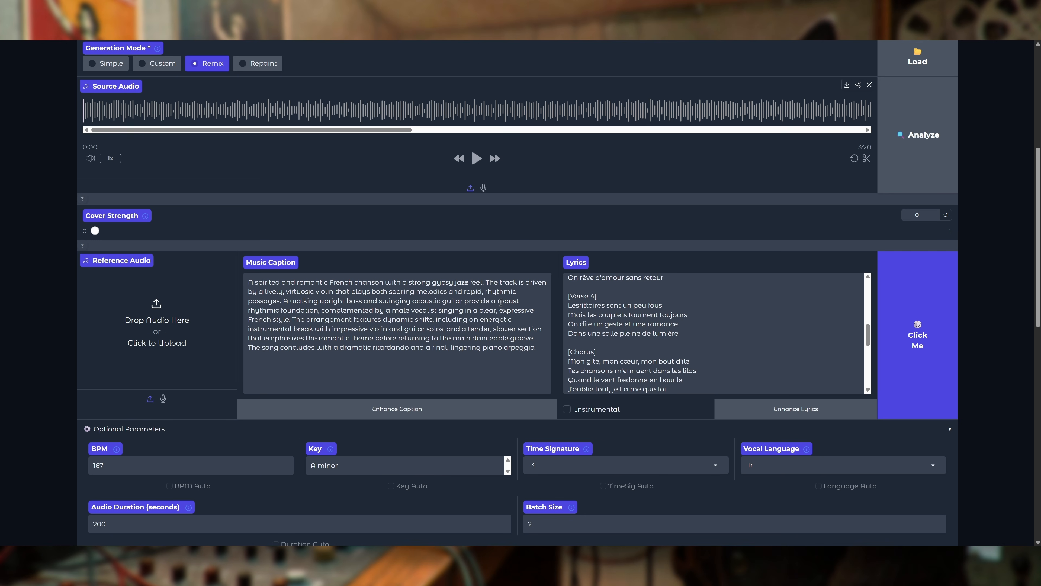
pyautogui.scroll(-2, 501, 303)
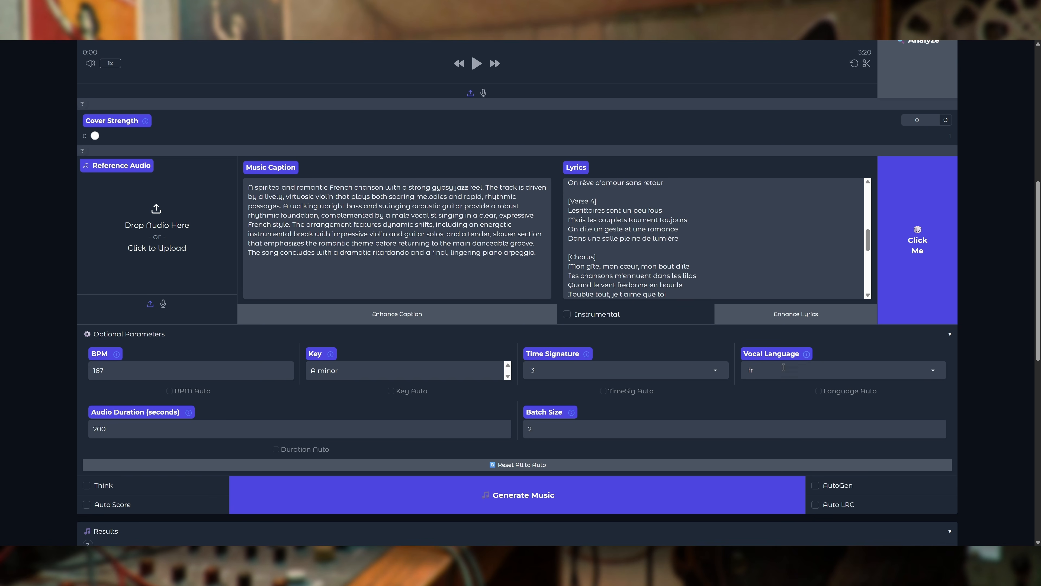
# Step: Examine the optional parameters, cover strength, caption and lyrics of the analyzed track in Remix mode
pyautogui.scroll(-2, 650, 406)
pyautogui.scroll(-1, 587, 354)
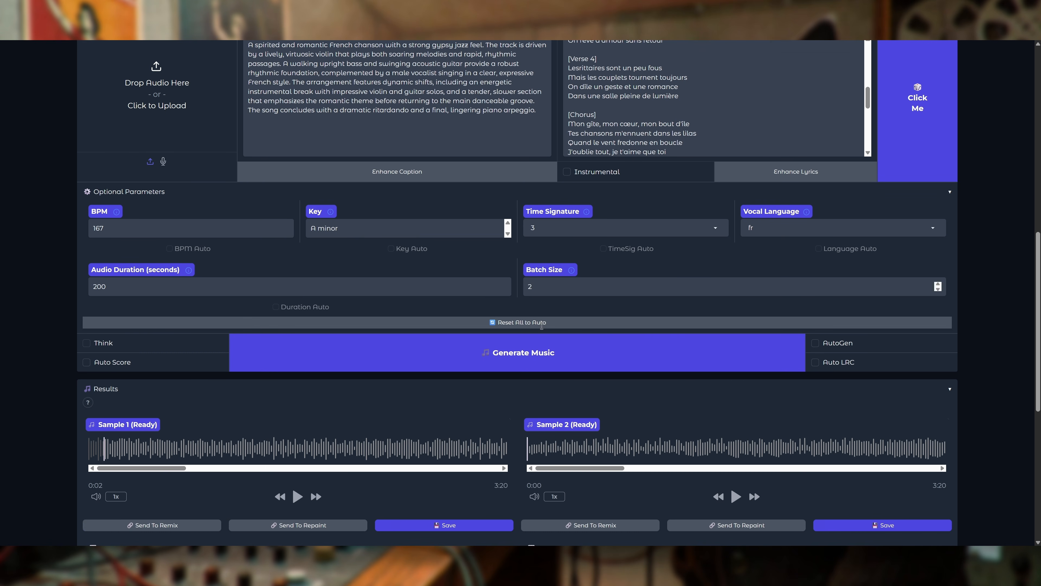
pyautogui.scroll(-2, 570, 440)
pyautogui.scroll(4, 569, 440)
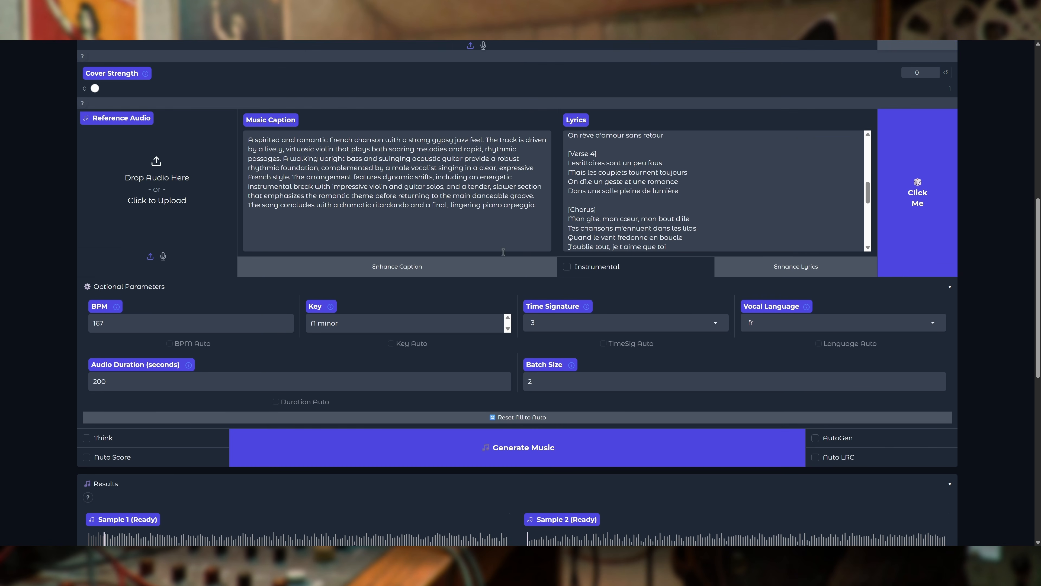
pyautogui.scroll(-3, 795, 296)
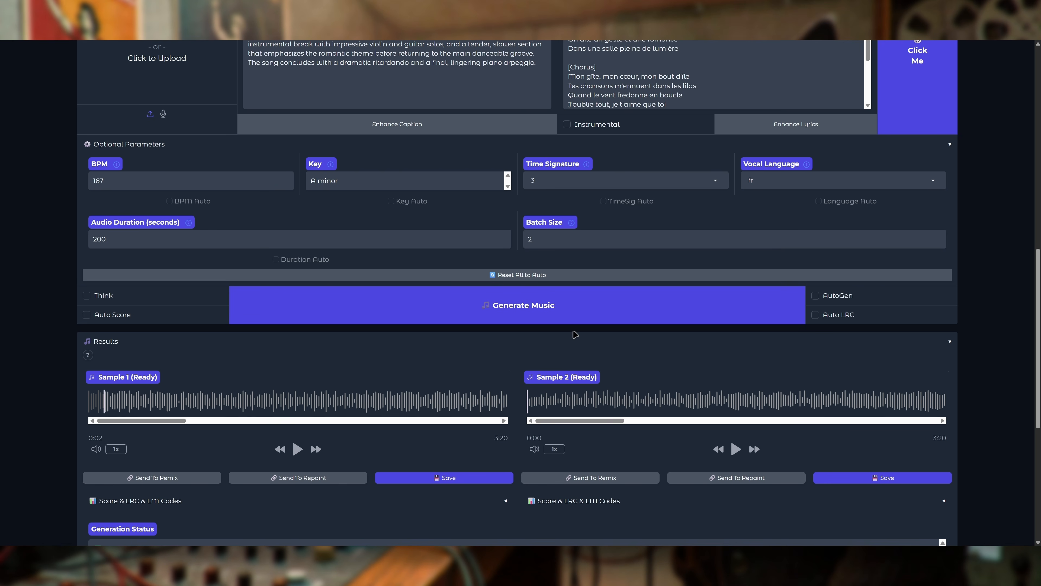
pyautogui.scroll(6, 654, 356)
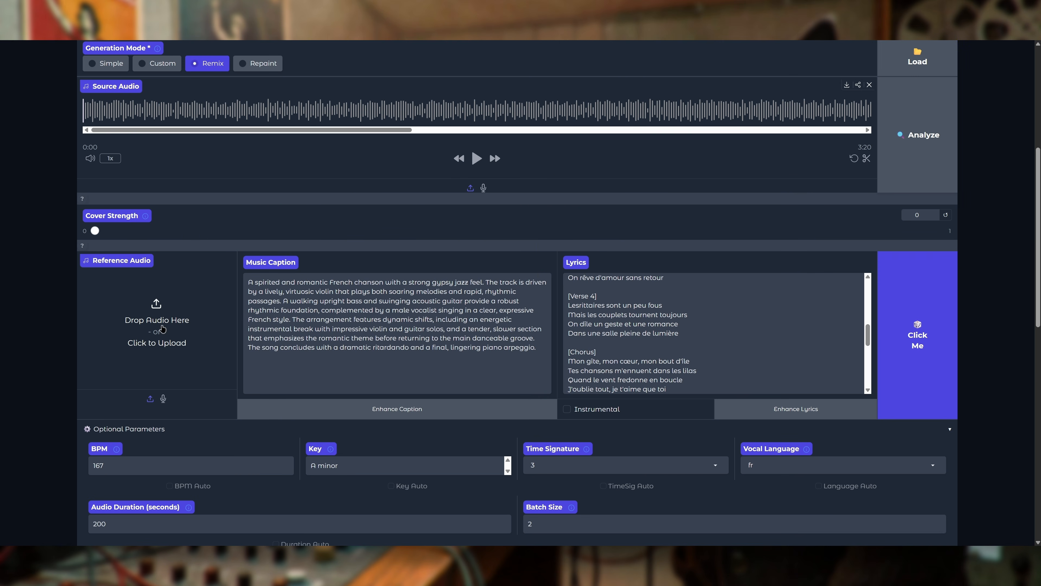
pyautogui.scroll(3, 693, 272)
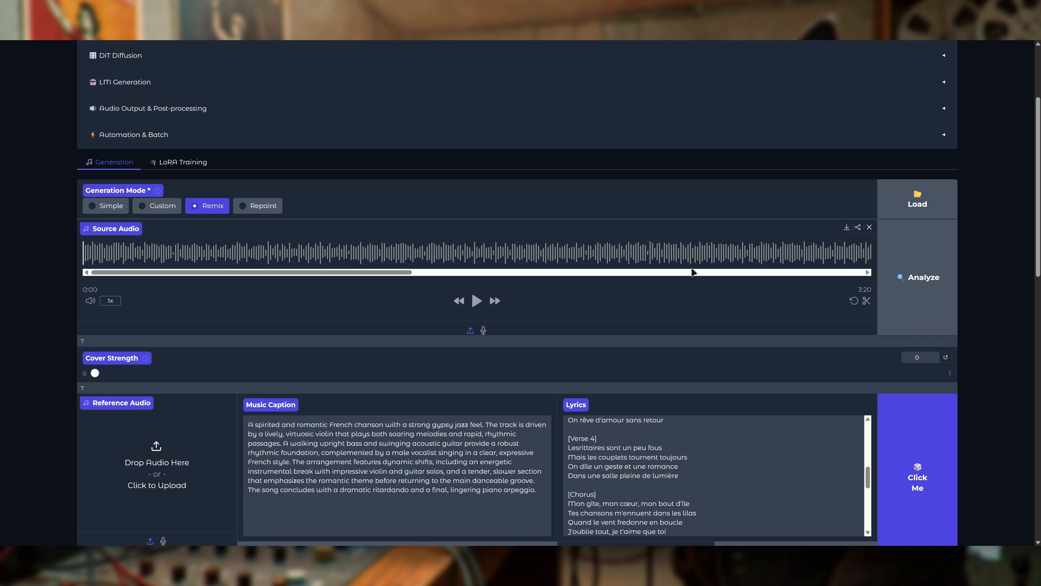
pyautogui.scroll(-7, 692, 272)
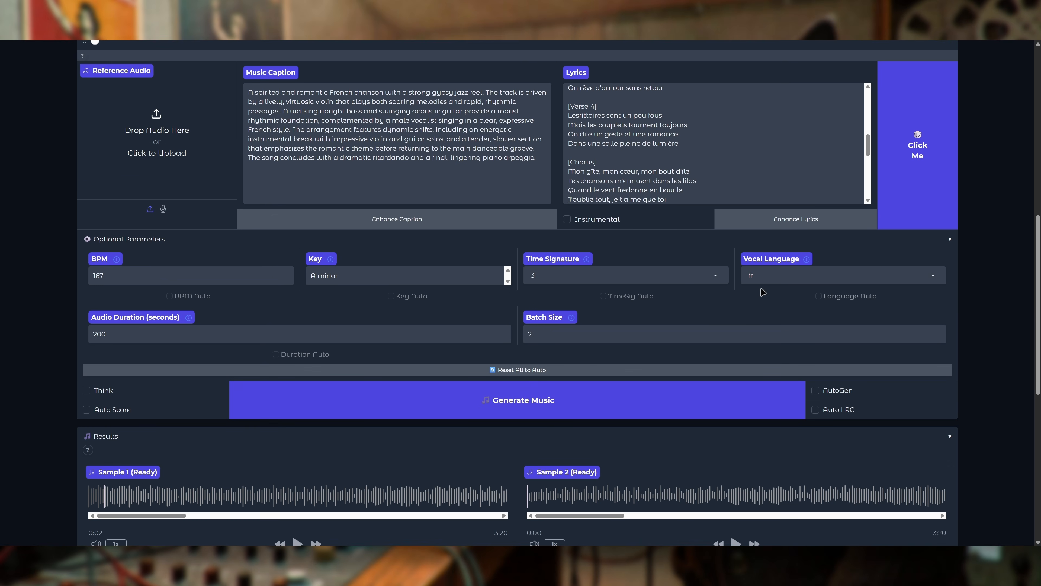
pyautogui.scroll(4, 693, 272)
pyautogui.scroll(2, 693, 299)
pyautogui.scroll(2, 469, 207)
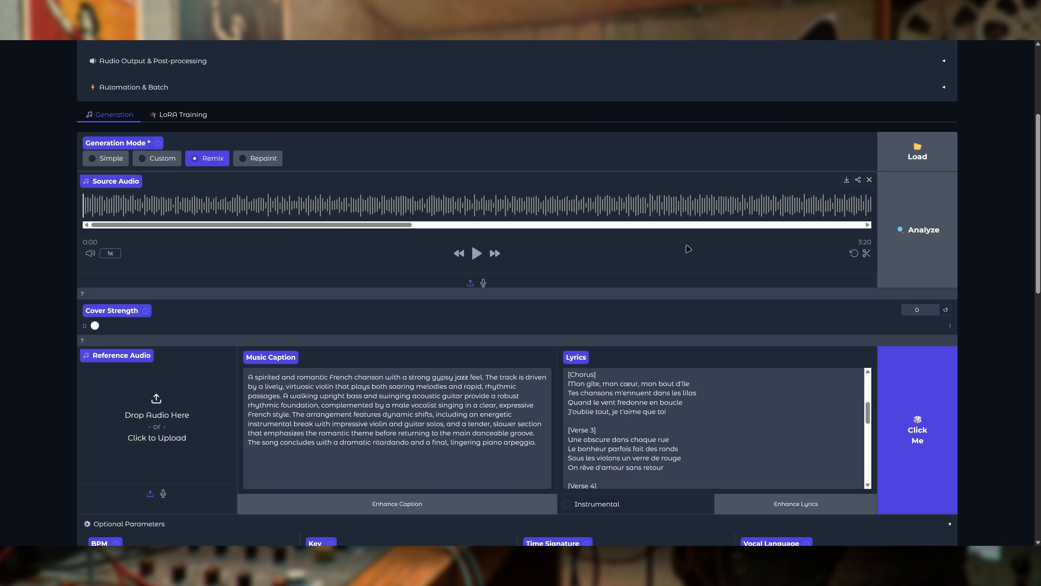
pyautogui.scroll(-3, 433, 280)
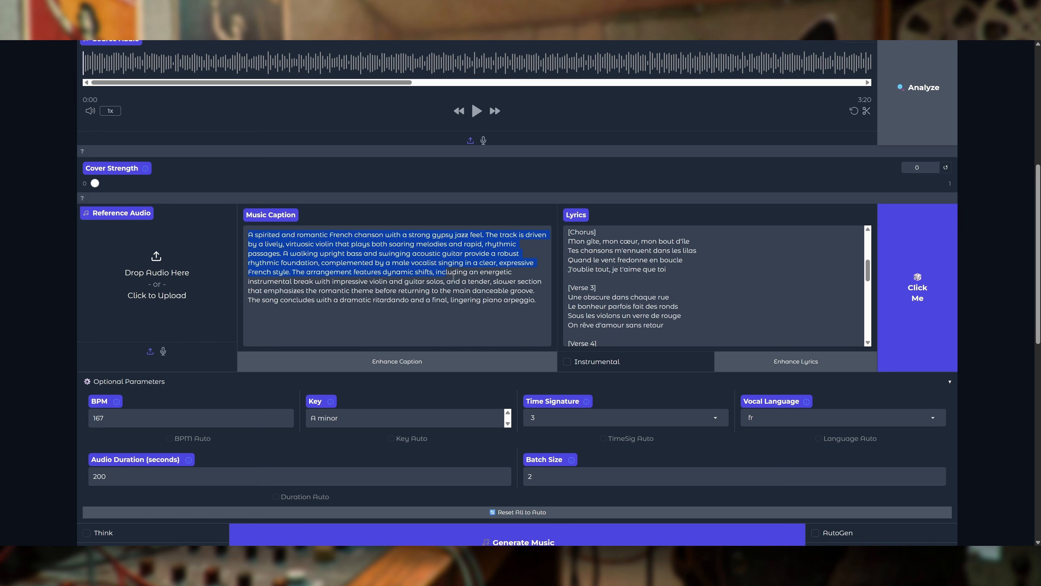
pyautogui.scroll(4, 525, 295)
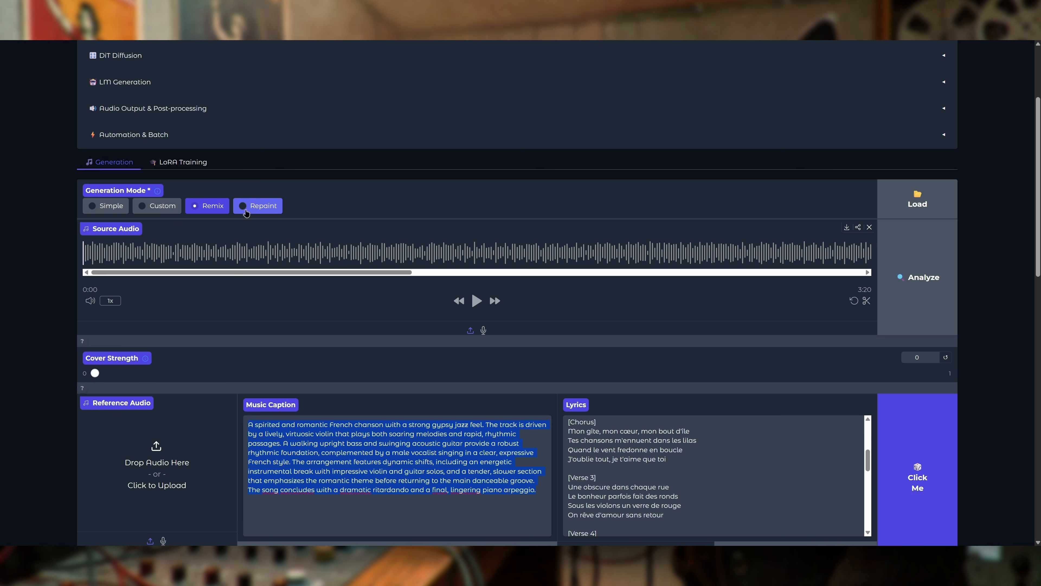
# Step: Switch the generation mode to Repaint, keeping the same source audio
pyautogui.click(161, 207)
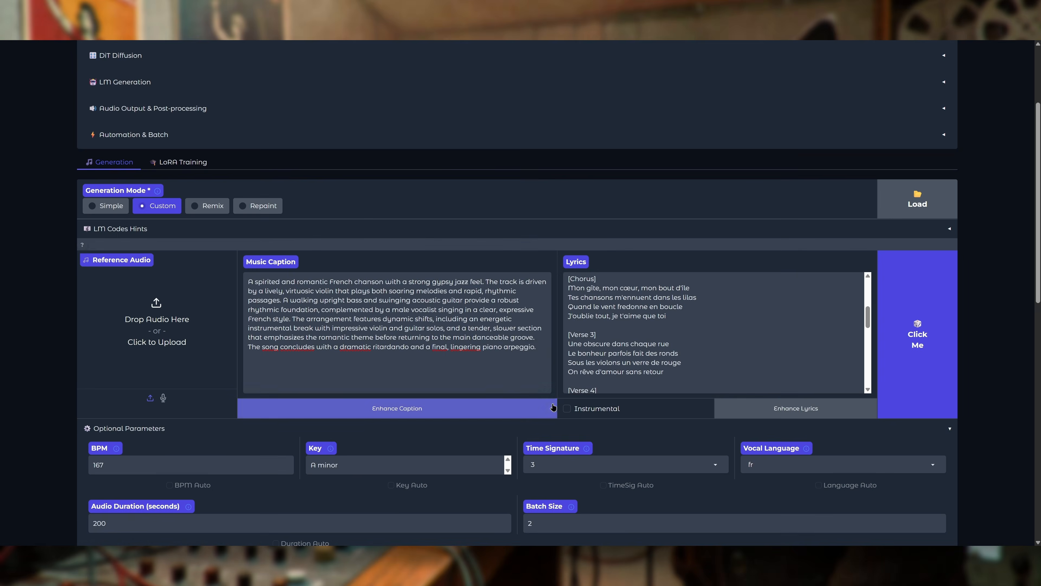
pyautogui.scroll(-4, 553, 409)
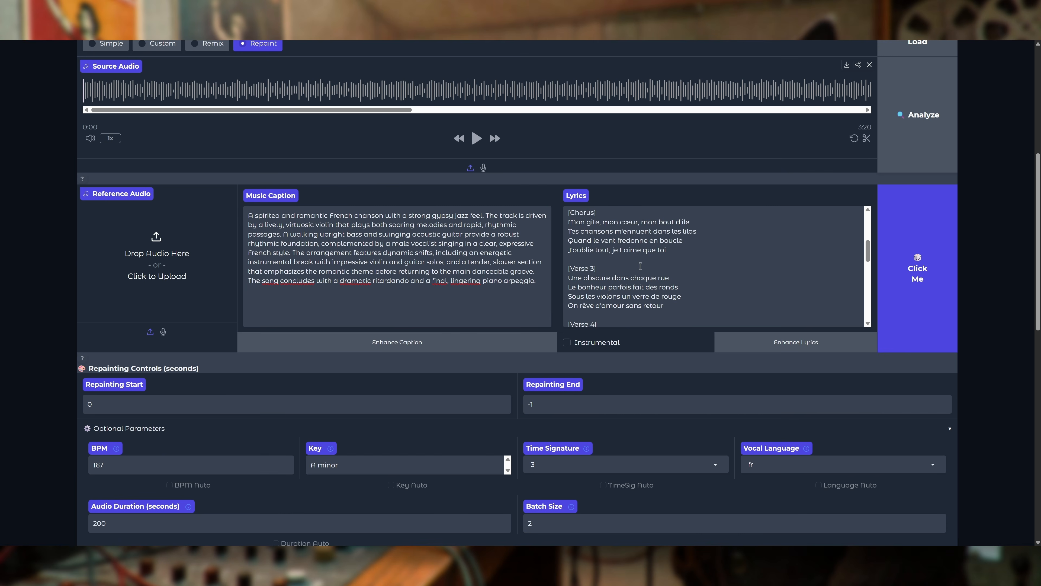
pyautogui.scroll(-1, 639, 263)
pyautogui.scroll(8, 810, 284)
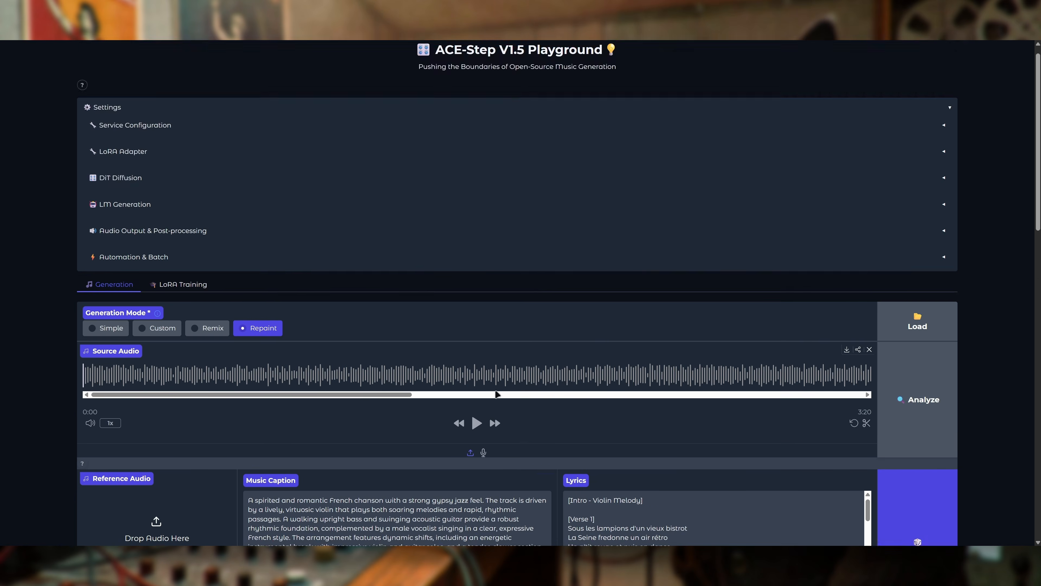
# Step: Read the Repaint Mode tutorial for the repainting controls and close it
pyautogui.scroll(-4, 888, 197)
pyautogui.scroll(-4, 516, 326)
pyautogui.scroll(4, 502, 309)
pyautogui.scroll(-3, 172, 220)
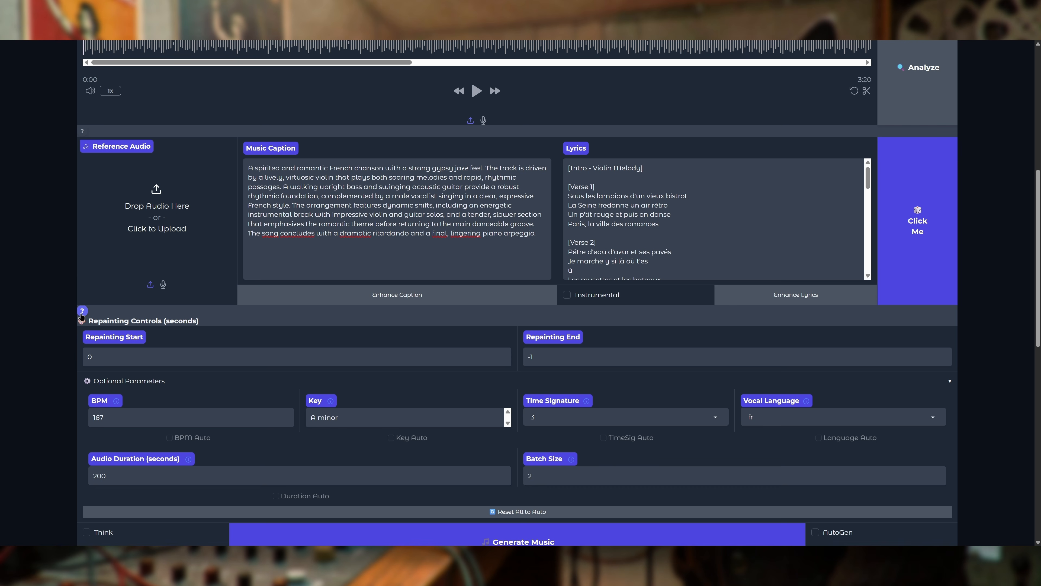
pyautogui.click(82, 311)
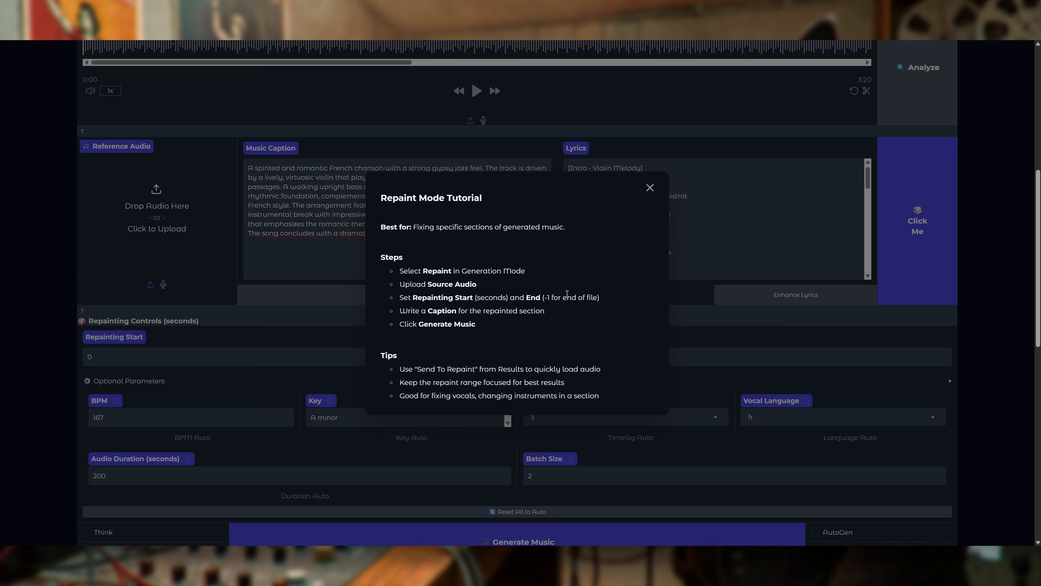
pyautogui.press('Escape')
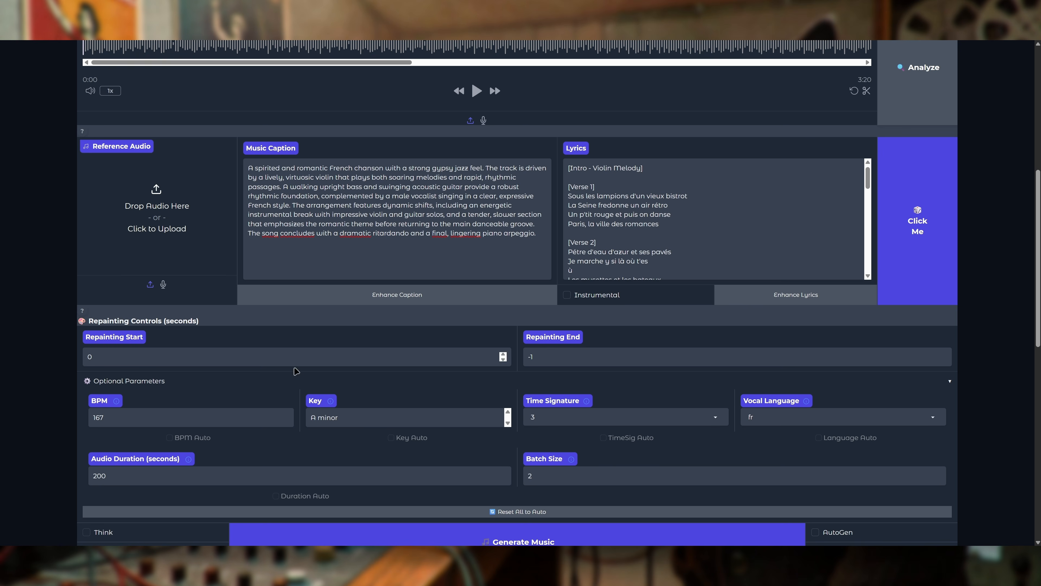
# Step: Set the repainting end to 10 seconds
pyautogui.tripleClick(550, 358)
pyautogui.write('10')
pyautogui.click(474, 354)
pyautogui.scroll(1, 564, 236)
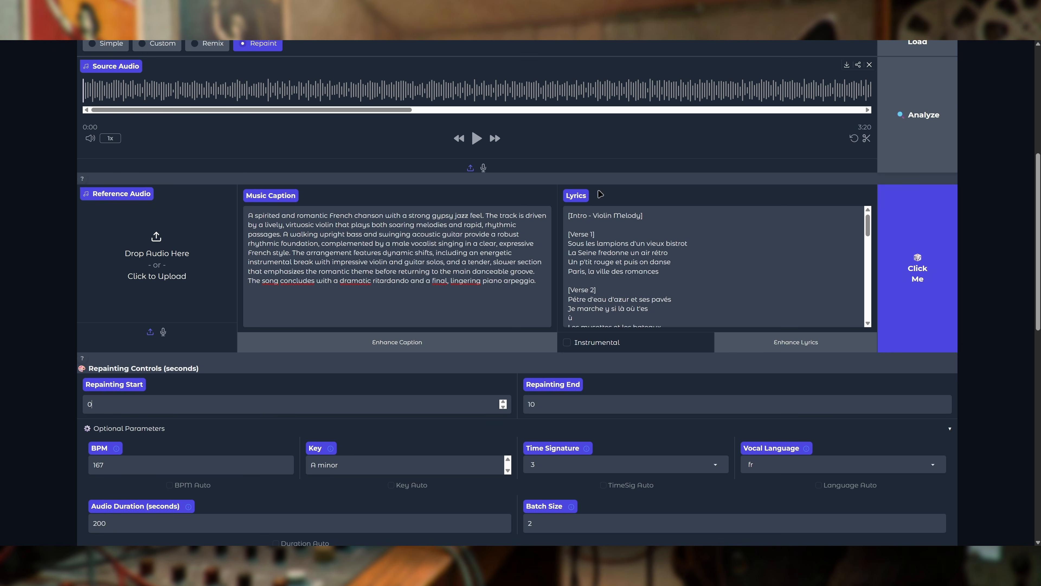
pyautogui.scroll(1, 658, 277)
# Step: Examine the Repaint mode settings, including the repainting range, source audio, caption, lyrics and optional parameters
pyautogui.scroll(-5, 659, 287)
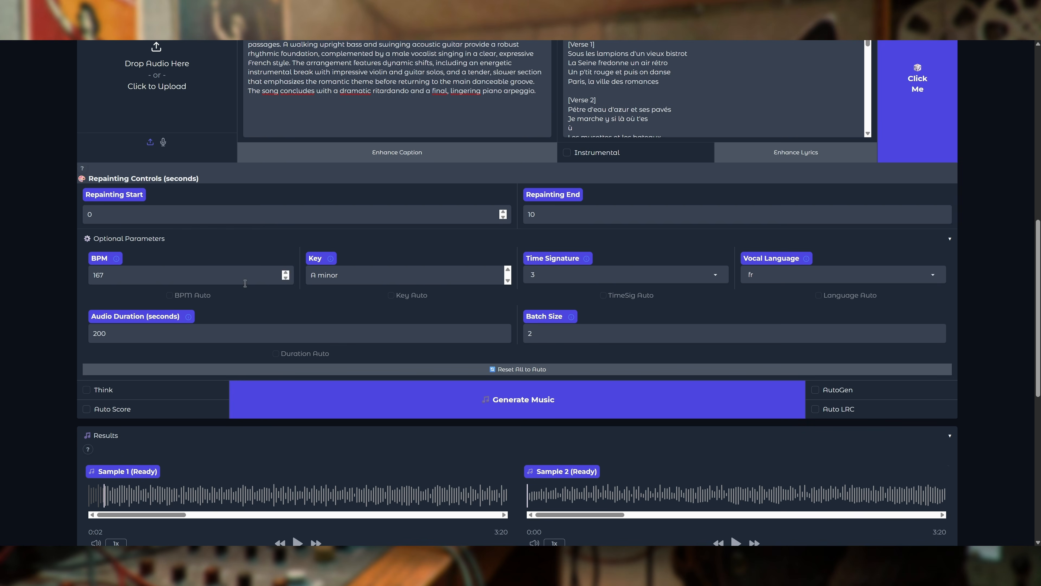
pyautogui.scroll(-2, 639, 328)
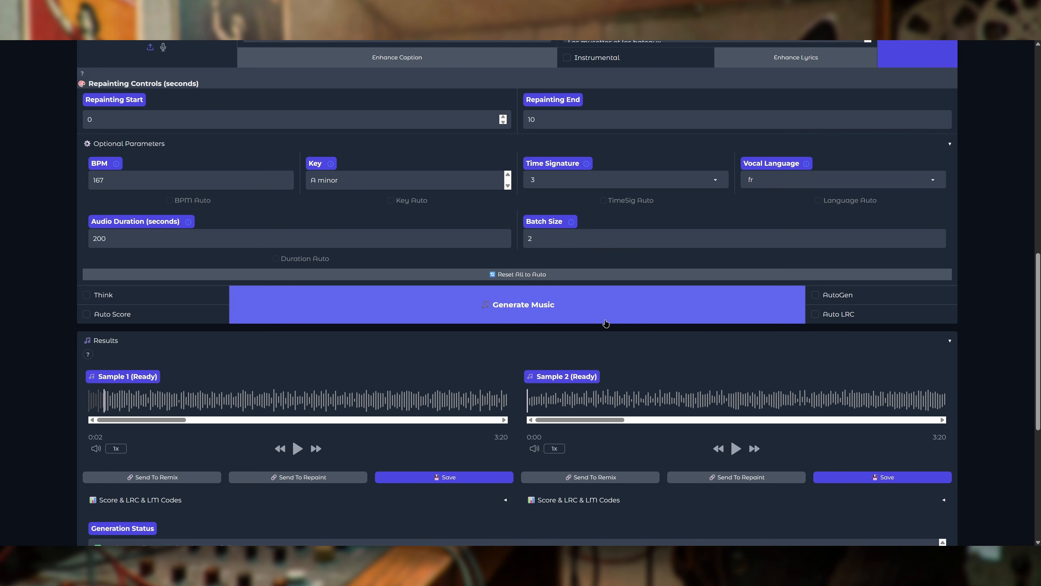
pyautogui.scroll(4, 574, 320)
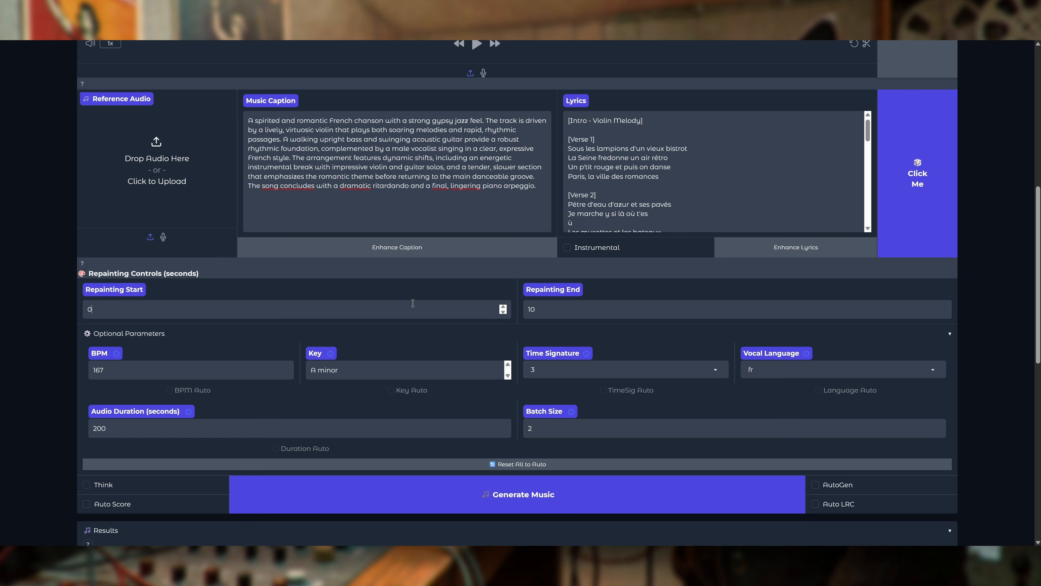
pyautogui.scroll(5, 381, 313)
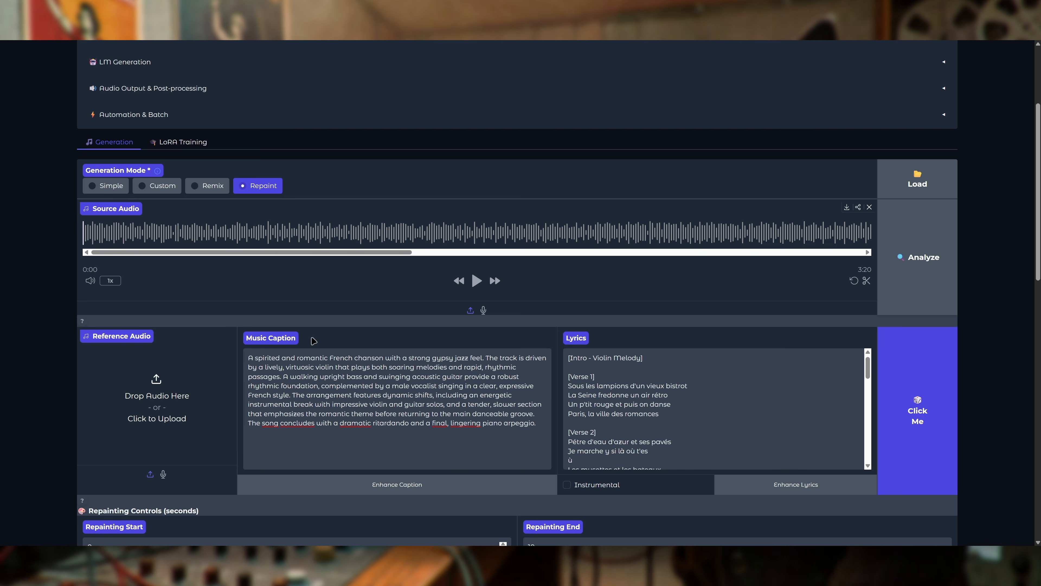
pyautogui.scroll(-5, 480, 330)
pyautogui.scroll(4, 480, 330)
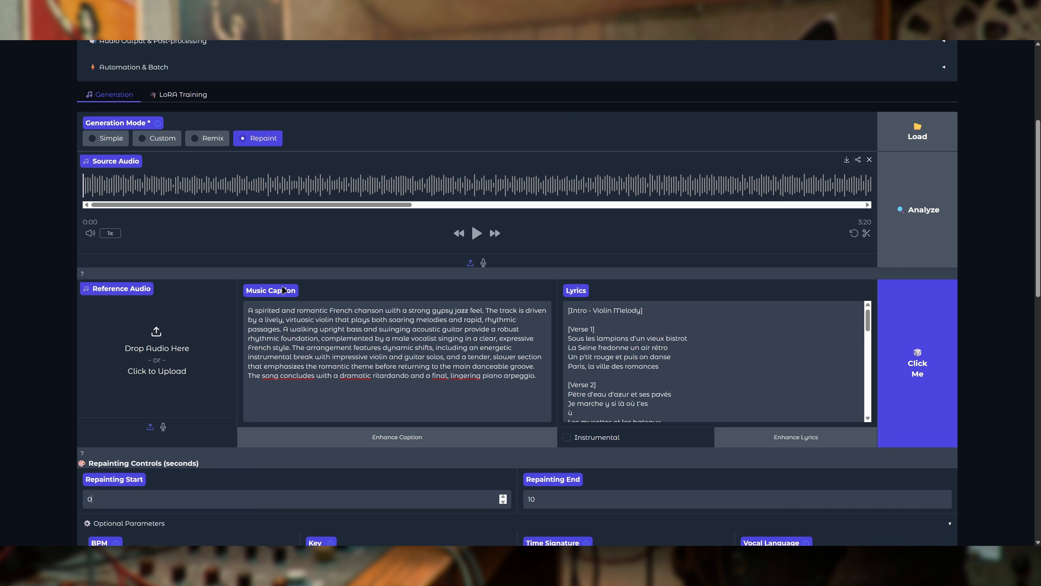
pyautogui.scroll(-2, 284, 290)
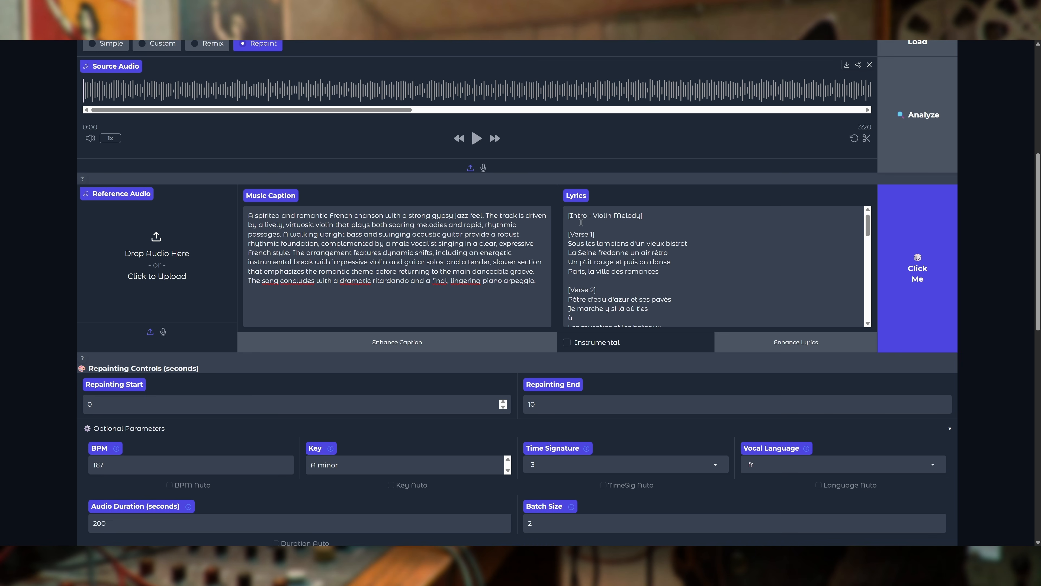
pyautogui.scroll(2, 510, 402)
pyautogui.scroll(-2, 678, 252)
pyautogui.scroll(-4, 260, 221)
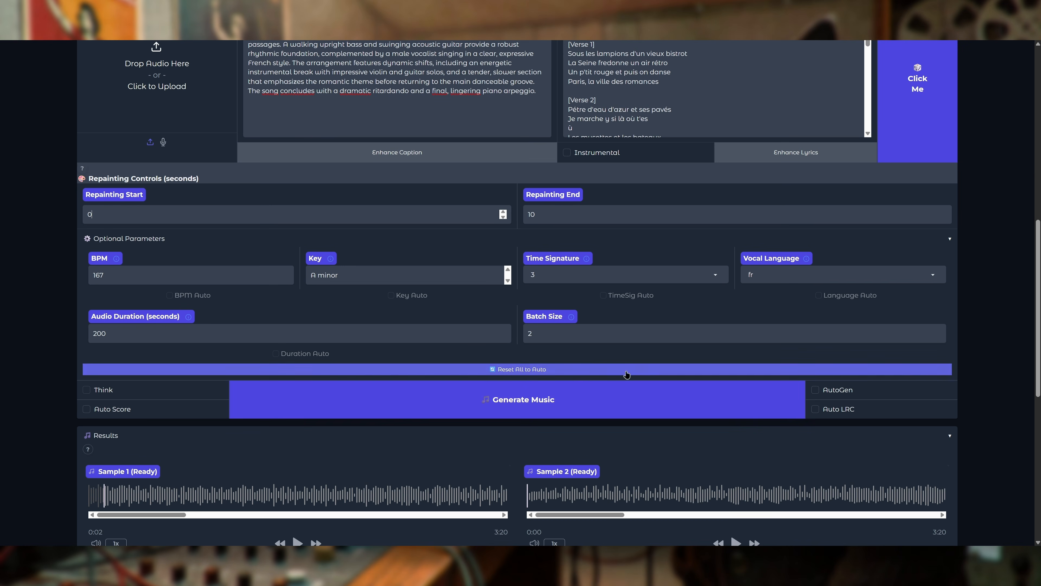
# Step: Set the repainting range to start at 10 seconds and end at 30 seconds
pyautogui.scroll(2, 399, 389)
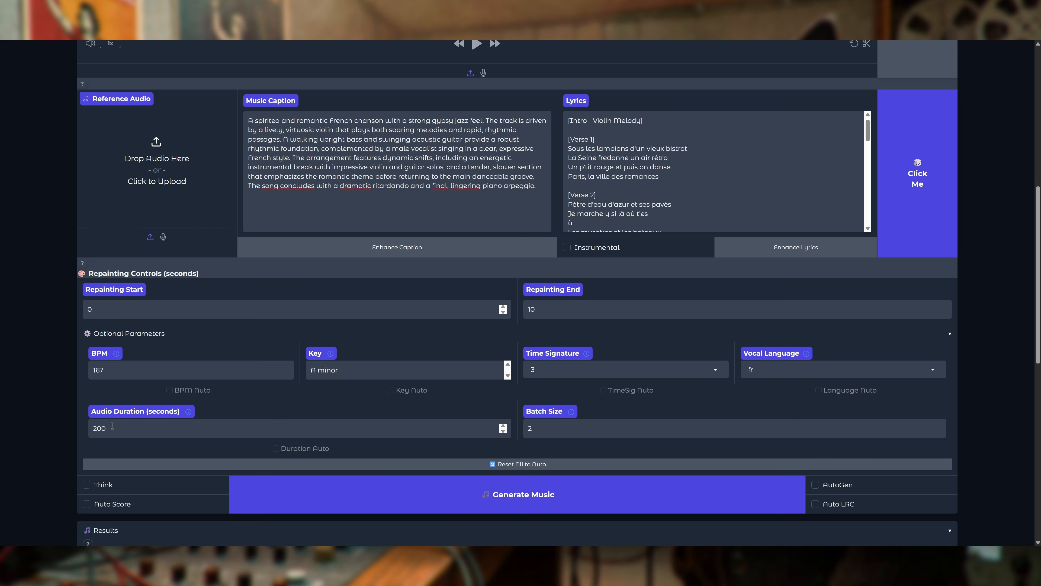
pyautogui.doubleClick(576, 306)
pyautogui.write('30')
pyautogui.doubleClick(232, 309)
pyautogui.scroll(1, 657, 208)
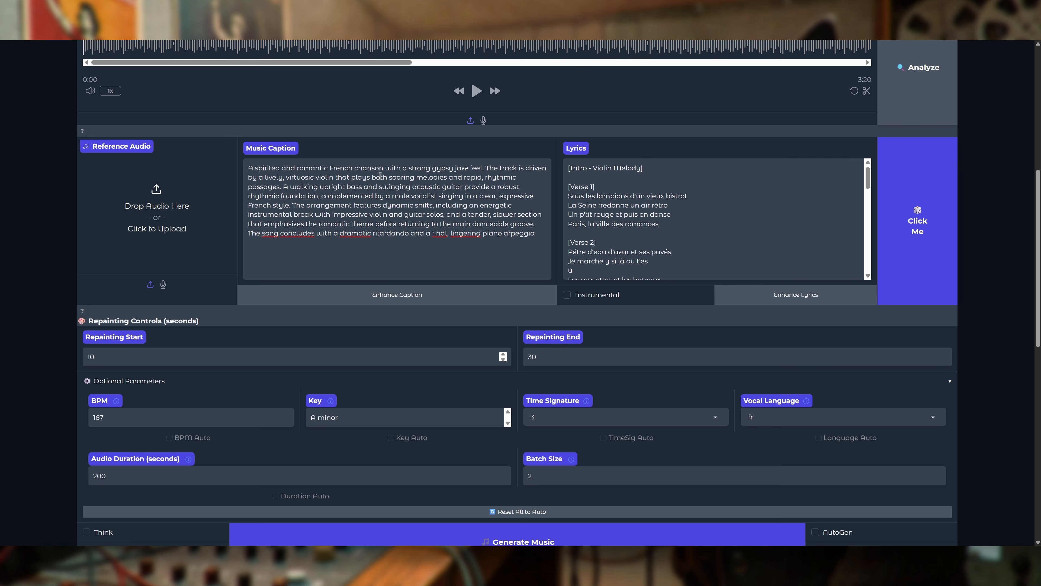
pyautogui.scroll(-3, 693, 240)
pyautogui.scroll(3, 738, 276)
pyautogui.scroll(-2, 712, 287)
pyautogui.scroll(-6, 631, 312)
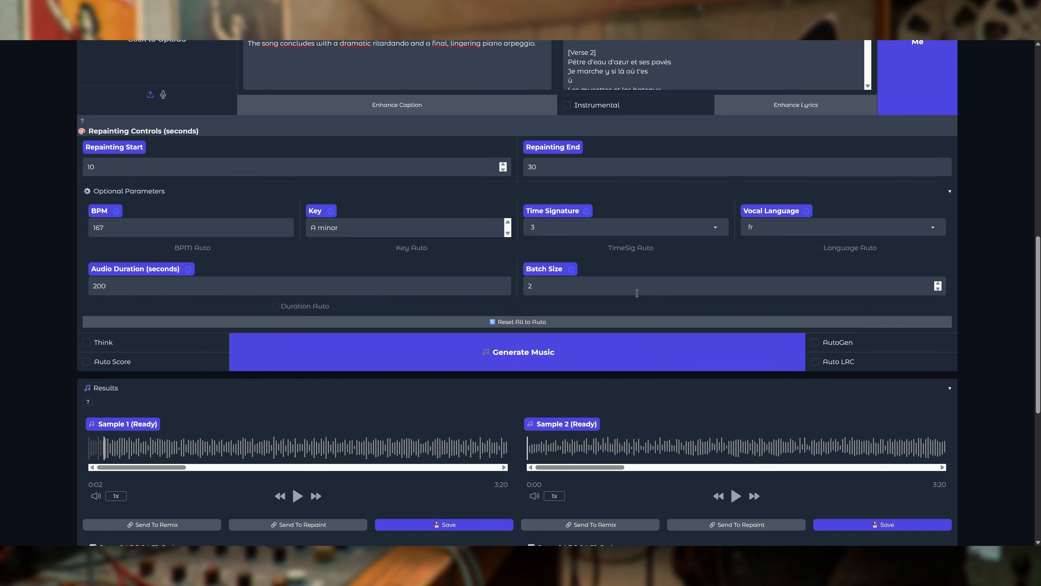
pyautogui.scroll(-2, 627, 307)
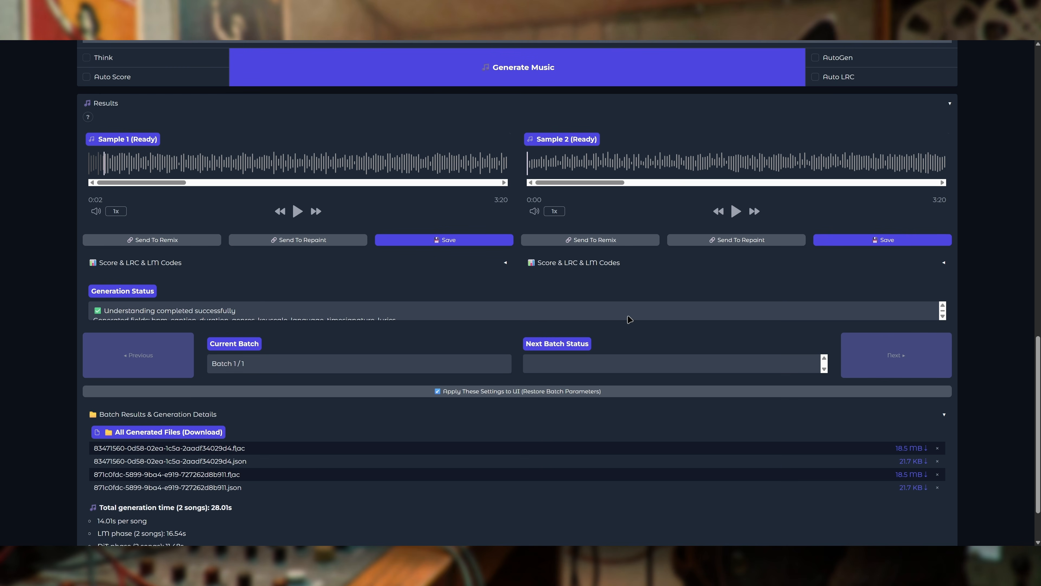
# Step: Review the Repaint setup, from the generated samples and generation status back to the source audio, caption, lyrics and settings sections
pyautogui.scroll(-2, 629, 319)
pyautogui.scroll(3, 640, 394)
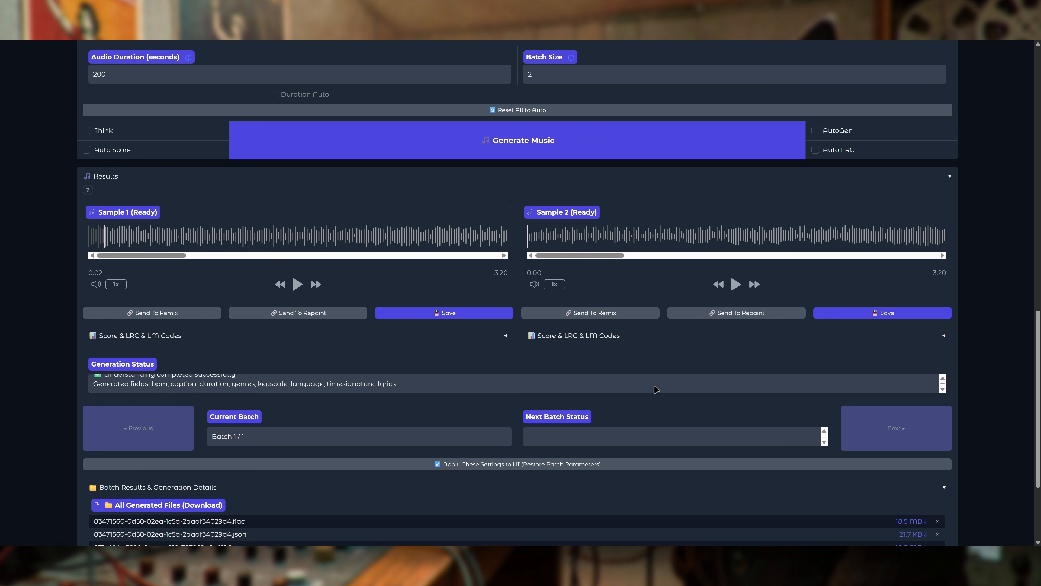
pyautogui.scroll(4, 656, 389)
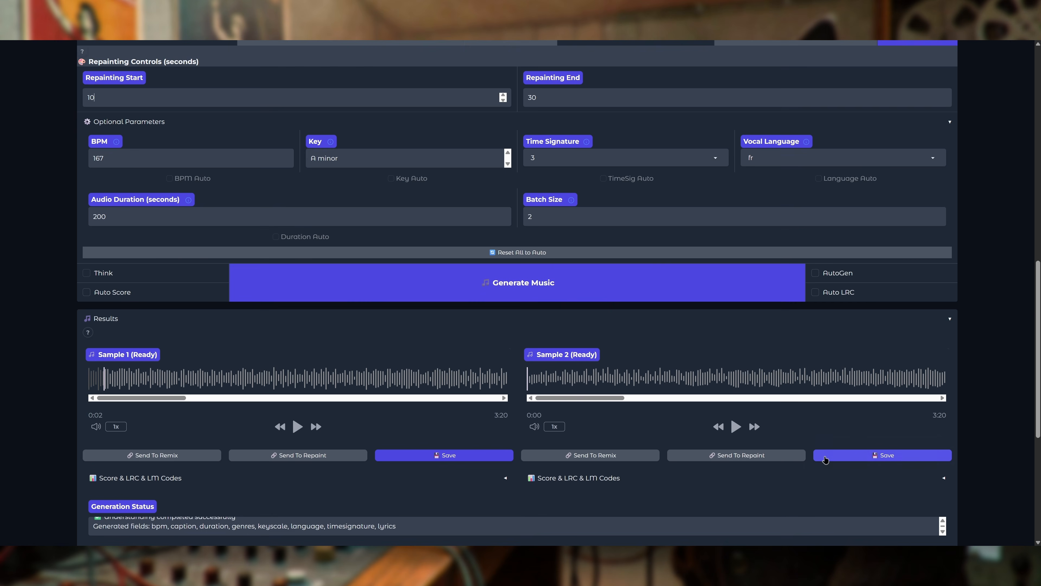
pyautogui.scroll(8, 826, 459)
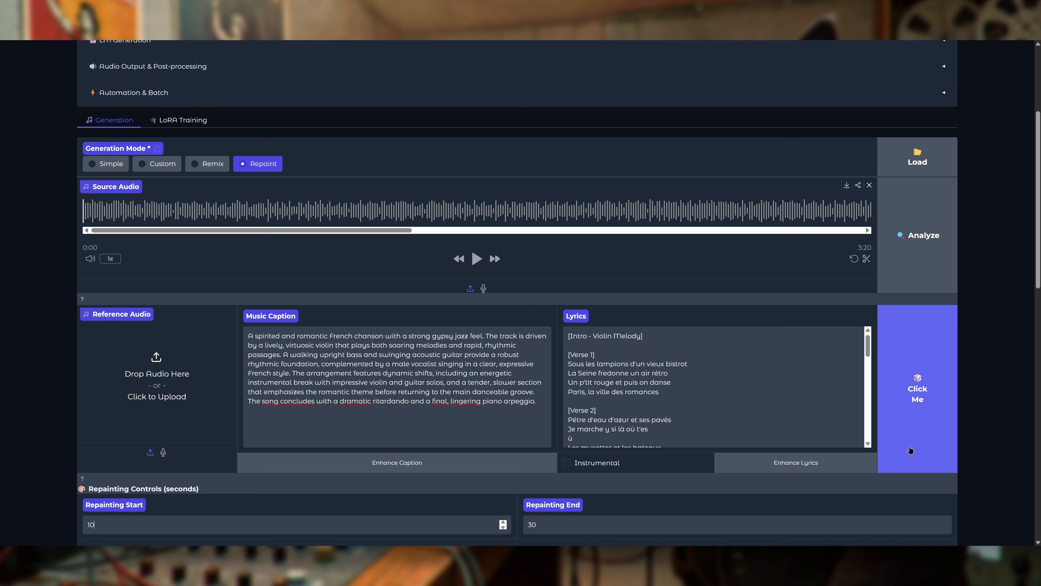
pyautogui.scroll(4, 911, 450)
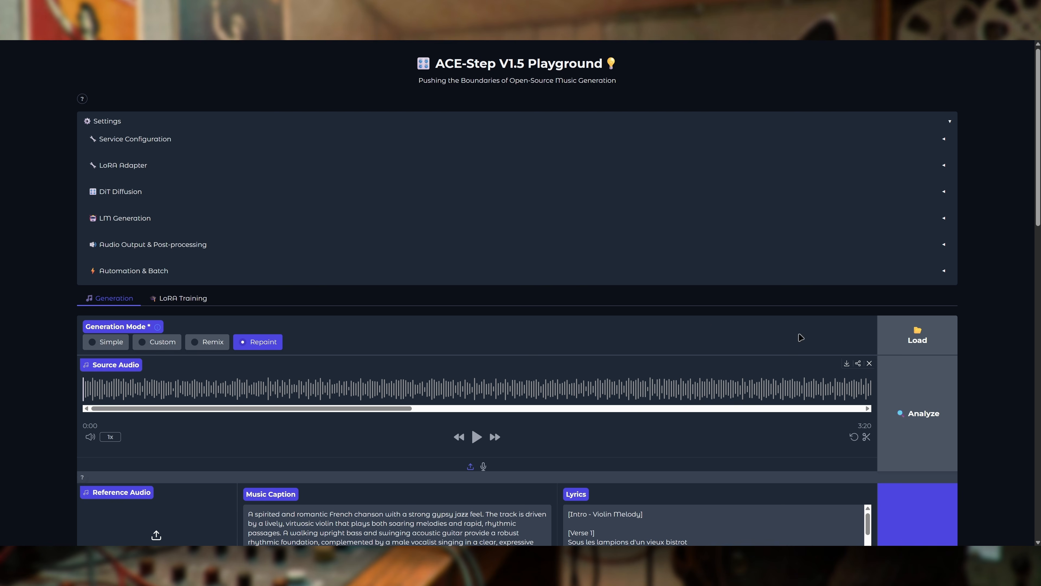
pyautogui.scroll(-1, 308, 321)
pyautogui.scroll(-3, 894, 353)
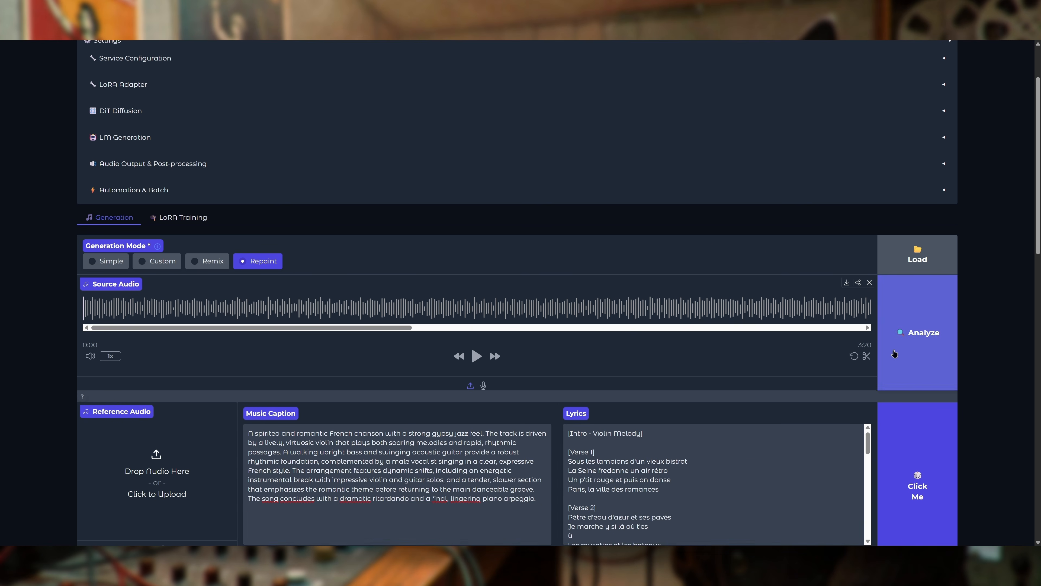
pyautogui.scroll(-3, 810, 365)
pyautogui.scroll(1, 800, 416)
pyautogui.scroll(5, 800, 417)
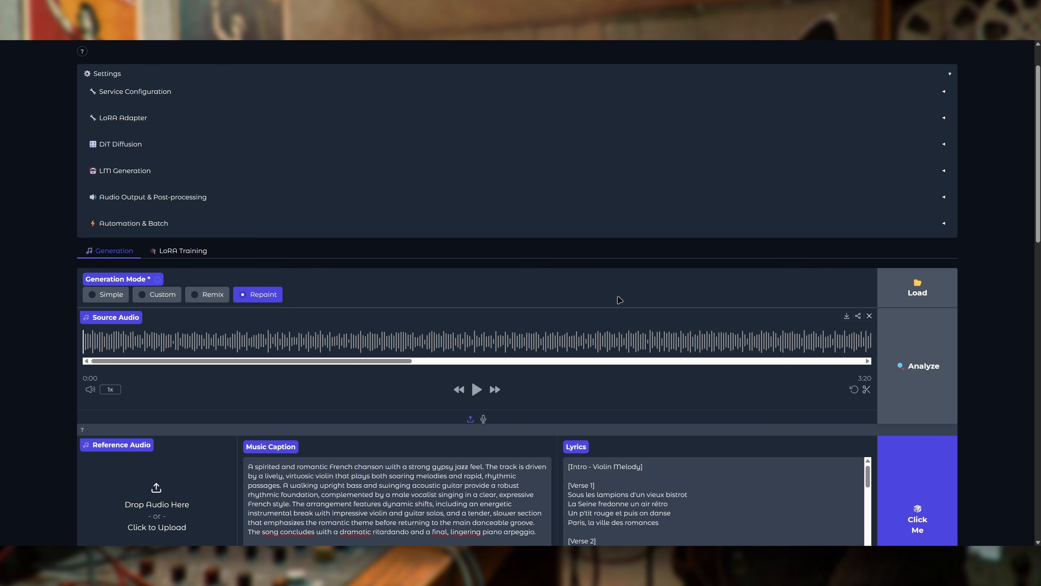
pyautogui.scroll(-1, 494, 258)
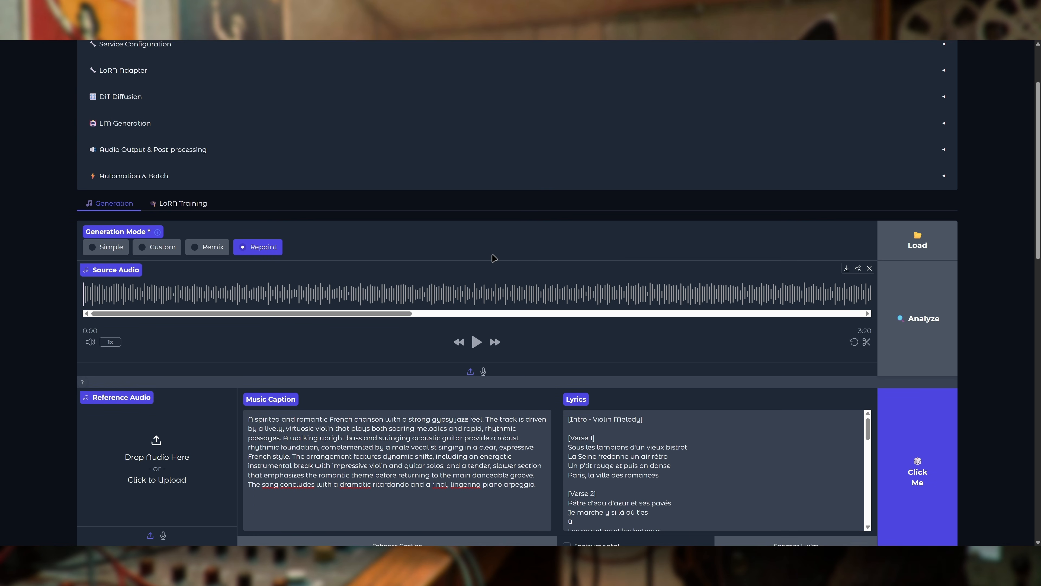
pyautogui.scroll(2, 494, 258)
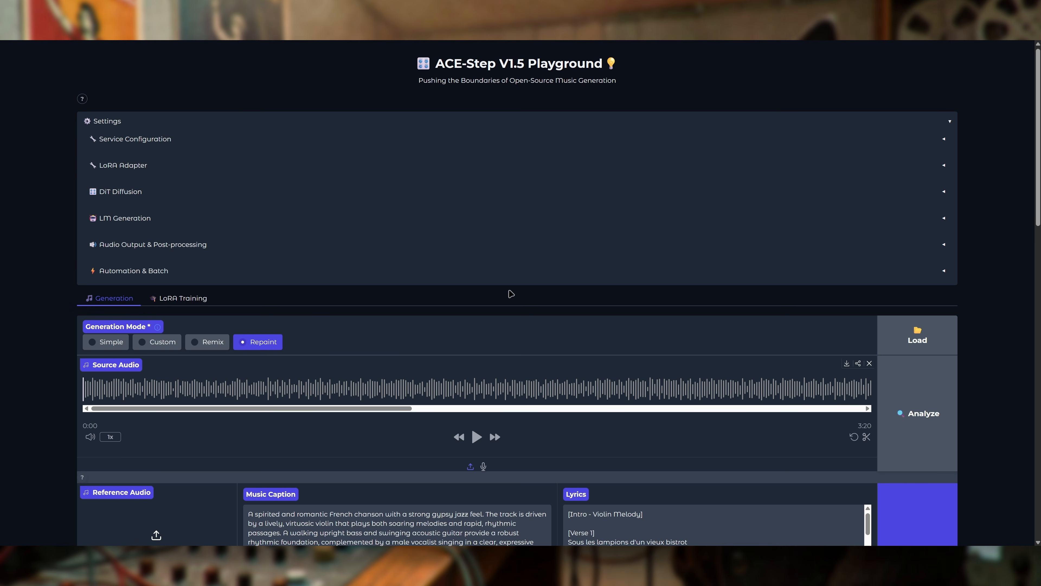
pyautogui.scroll(-1, 271, 306)
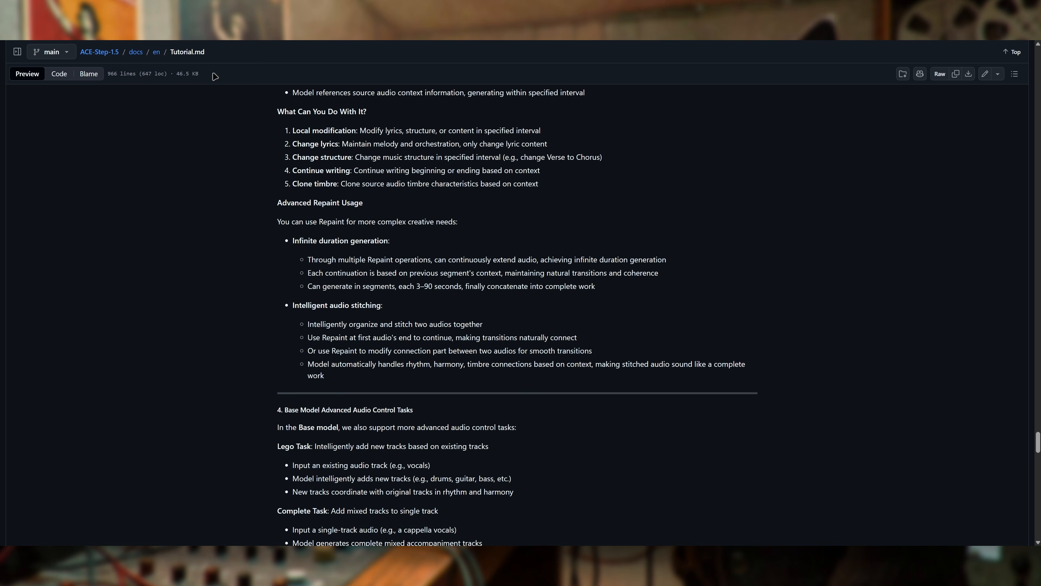
# Step: Read the DiT and 5Hz LM hyperparameter tables in Tutorial.md and skim the playground's generation page again
pyautogui.scroll(-12, 658, 236)
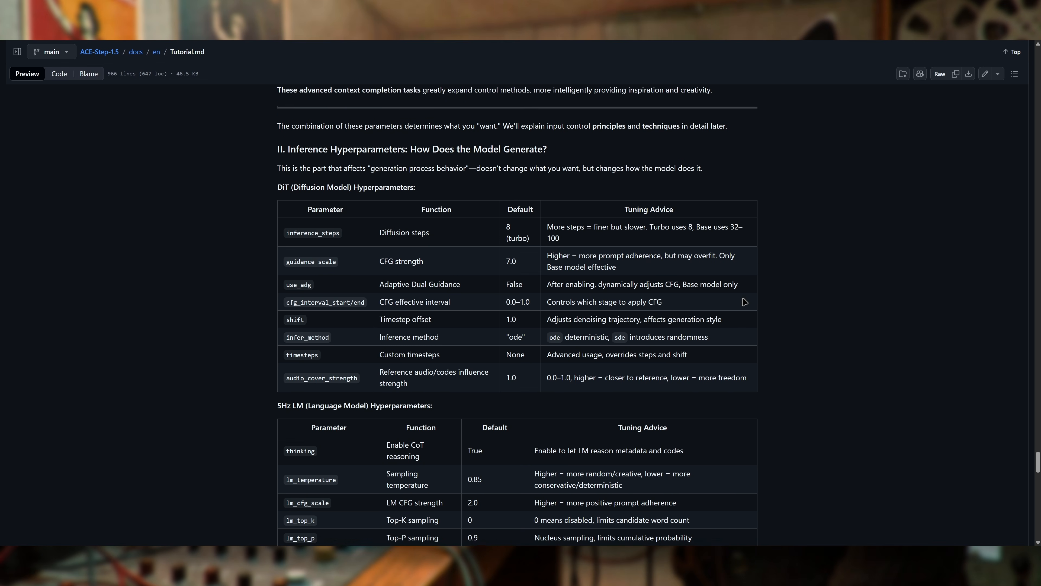
pyautogui.scroll(-2, 745, 301)
pyautogui.scroll(-2, 742, 296)
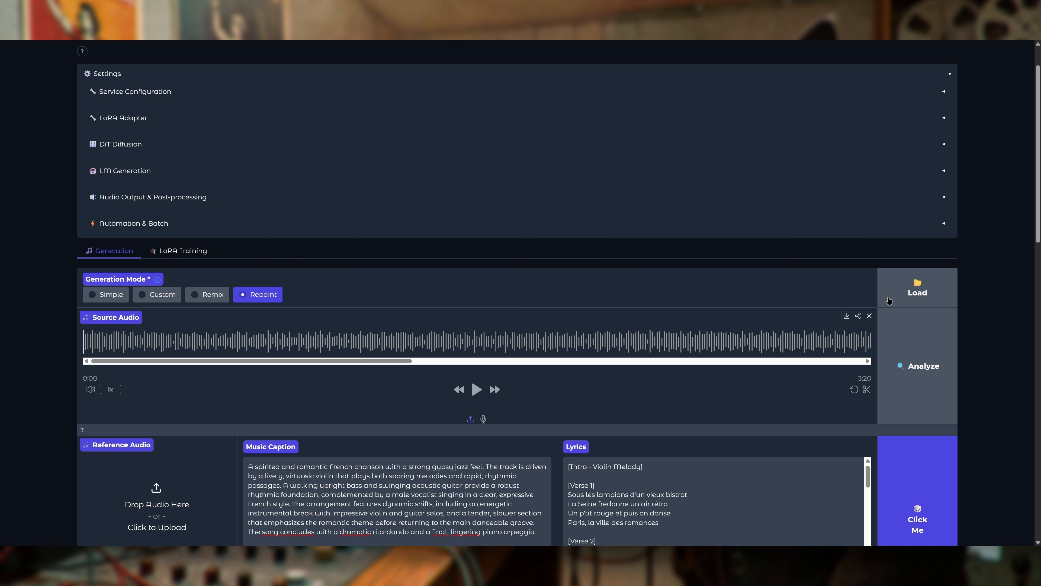
pyautogui.scroll(-18, 1019, 181)
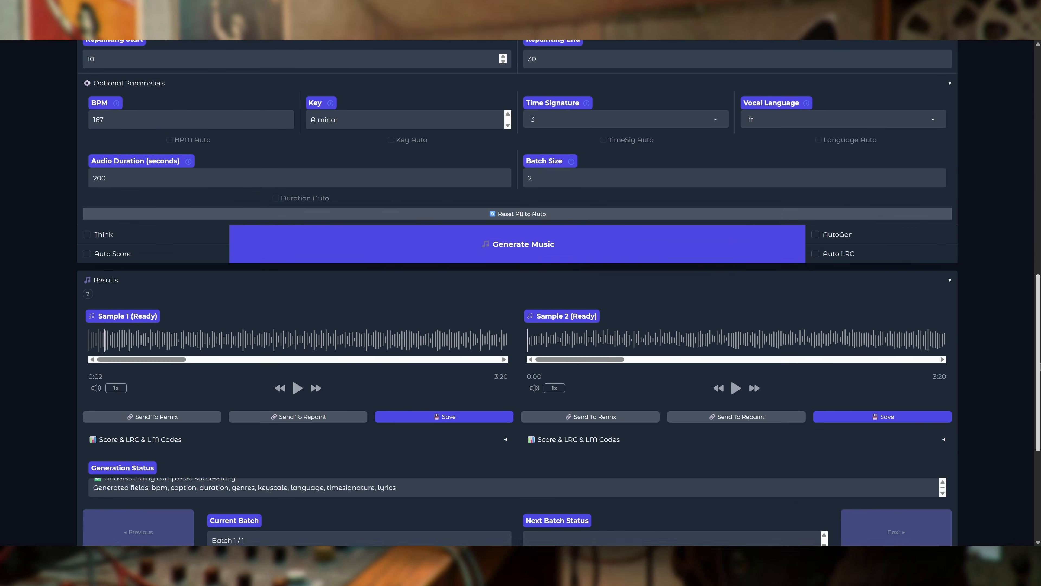
pyautogui.scroll(18, 517, 293)
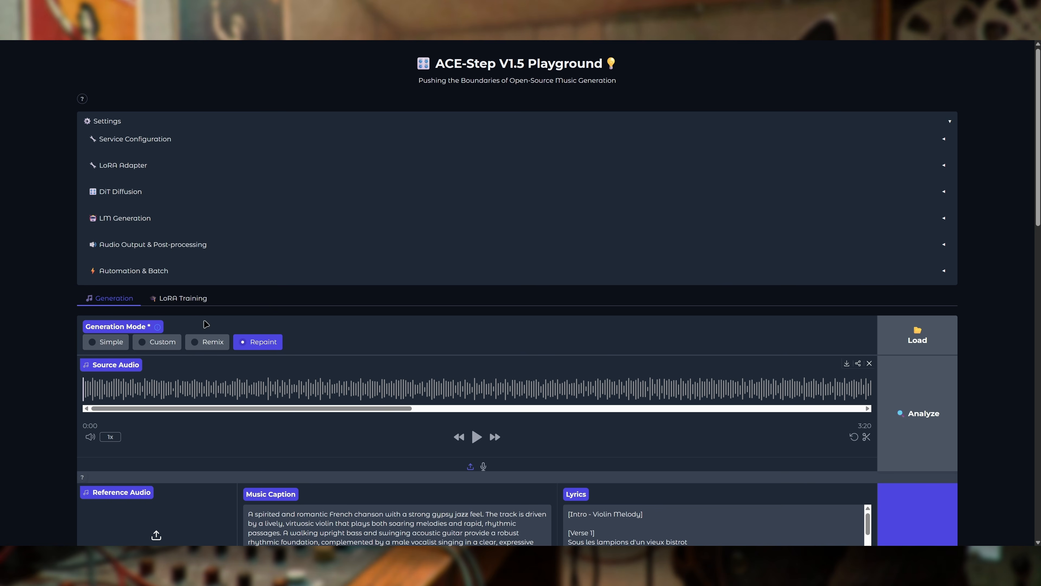
# Step: Open LoRA Training and examine the Dataset Builder's loading, scanning, dataset settings, AI auto-labeling and preview sections
pyautogui.click(189, 298)
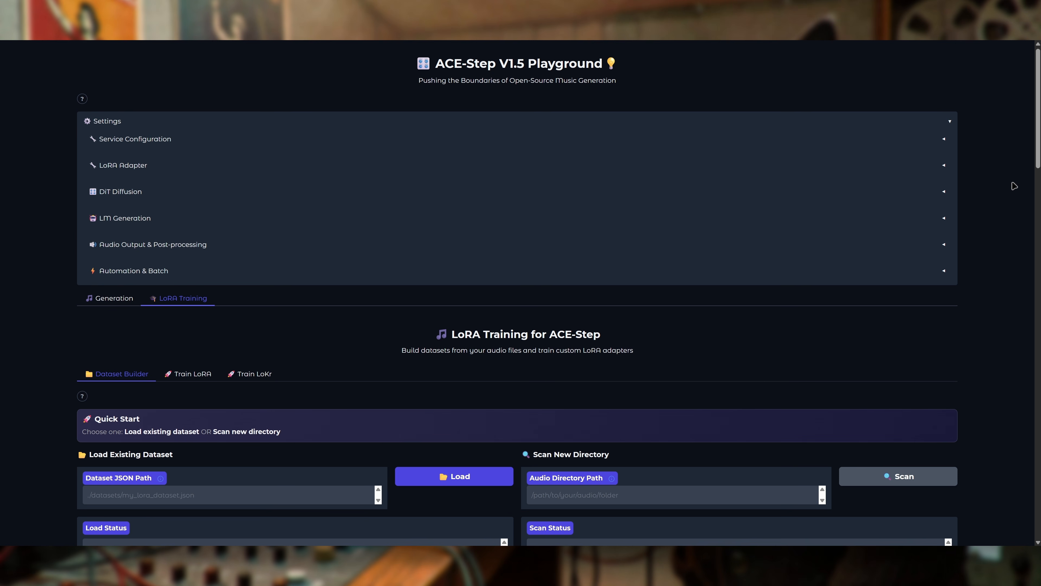
pyautogui.scroll(-5, 1012, 190)
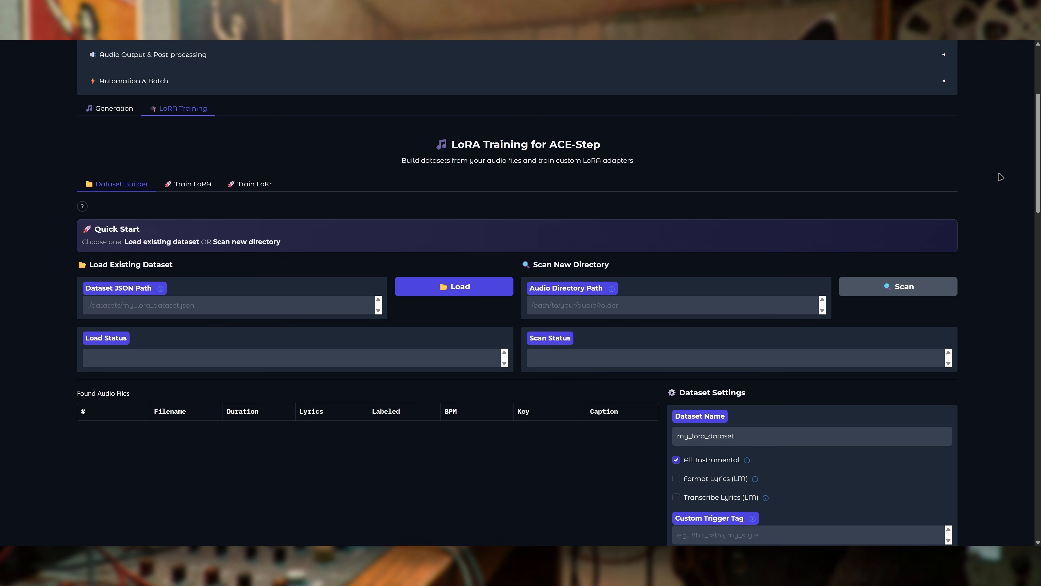
pyautogui.scroll(-6, 1000, 177)
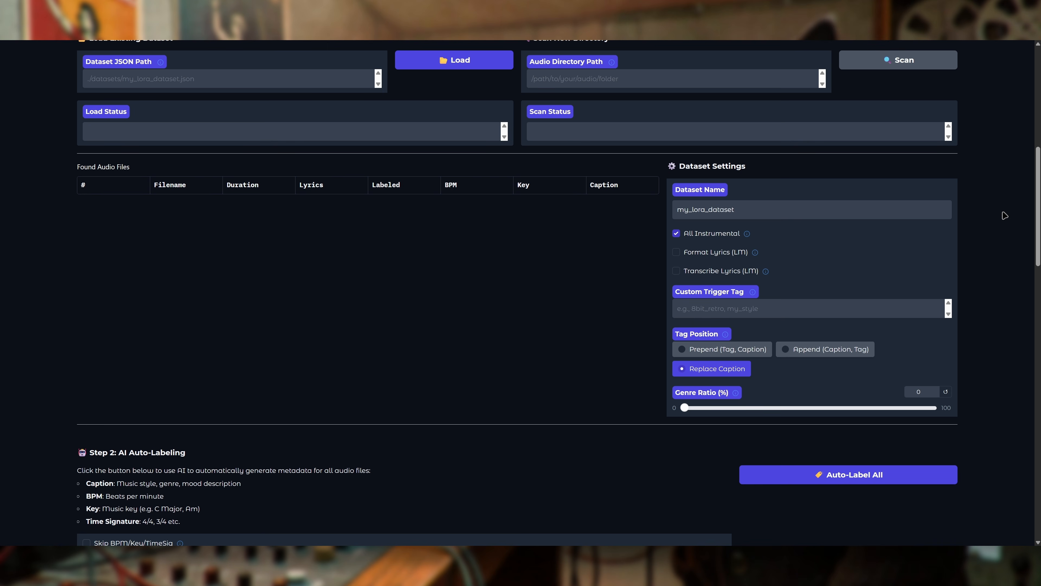
pyautogui.scroll(-1, 998, 216)
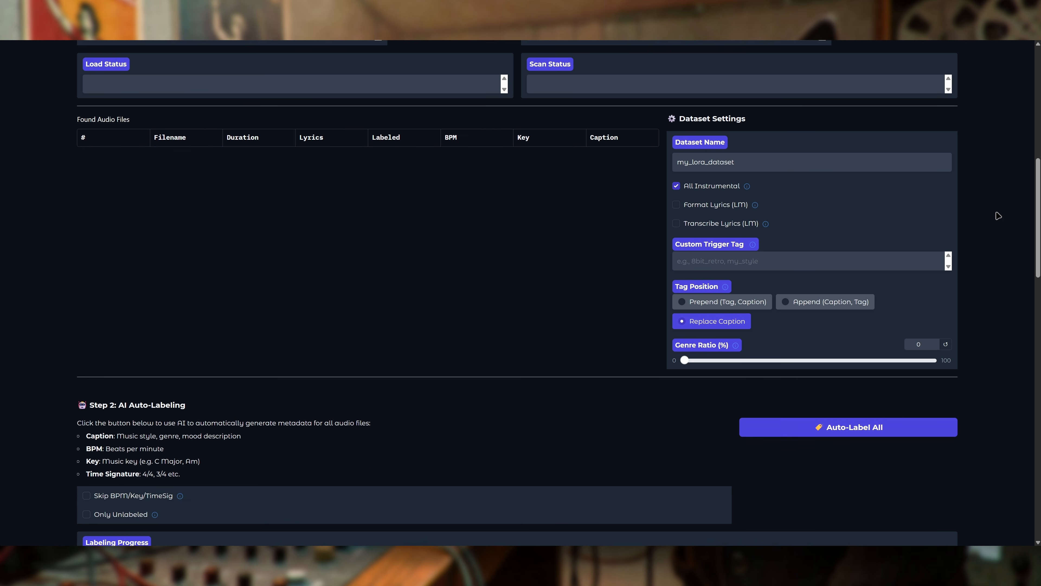
pyautogui.scroll(-5, 517, 292)
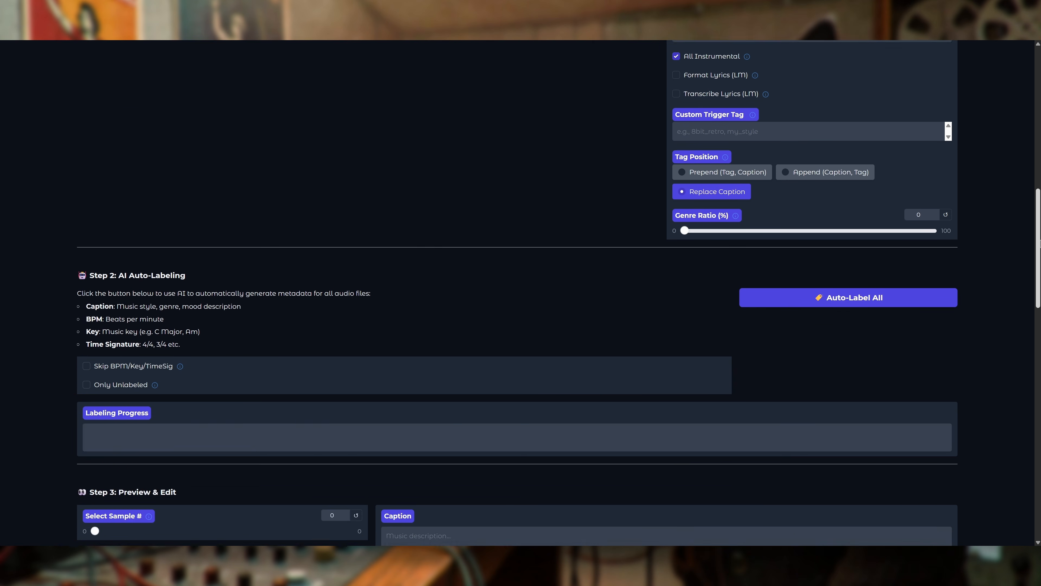
pyautogui.moveTo(1040, 269); pyautogui.dragTo(1039, 109)
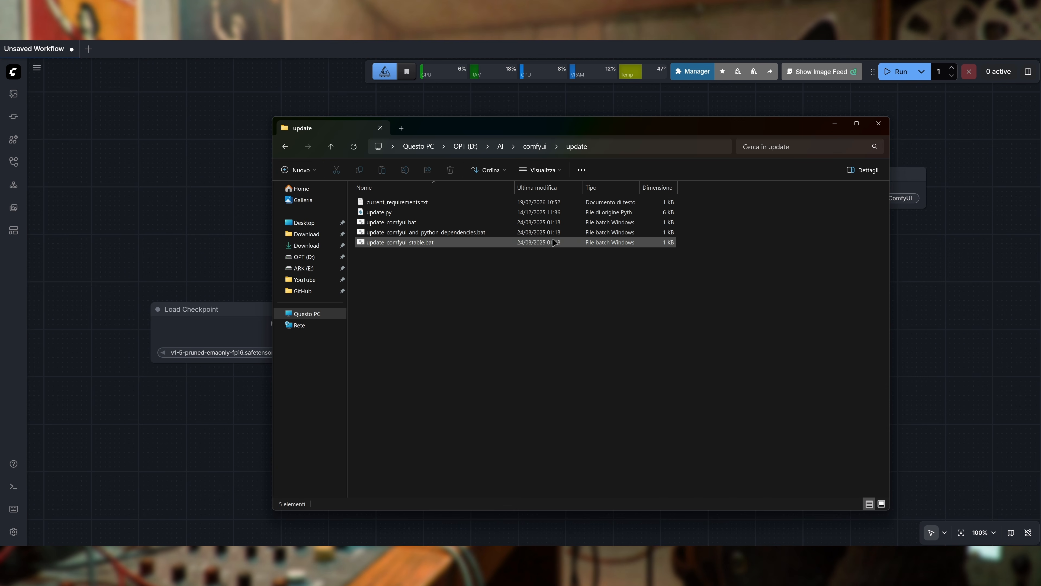
# Step: Go back from the update folder to the comfyui folder, switch to ComfyUI and check the Manager's update options
pyautogui.hotkey('alt', 'Left')
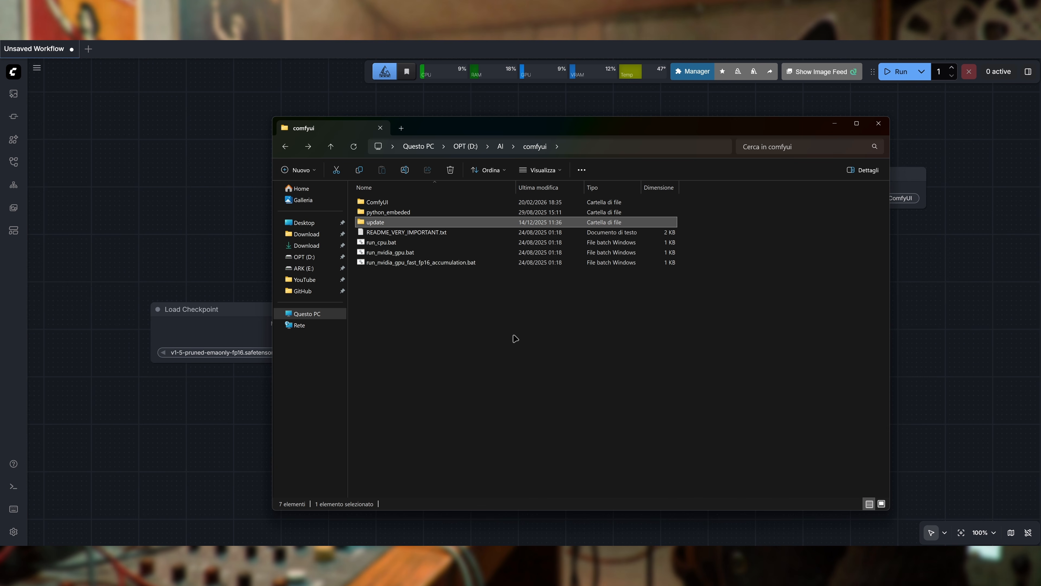
pyautogui.click(209, 426)
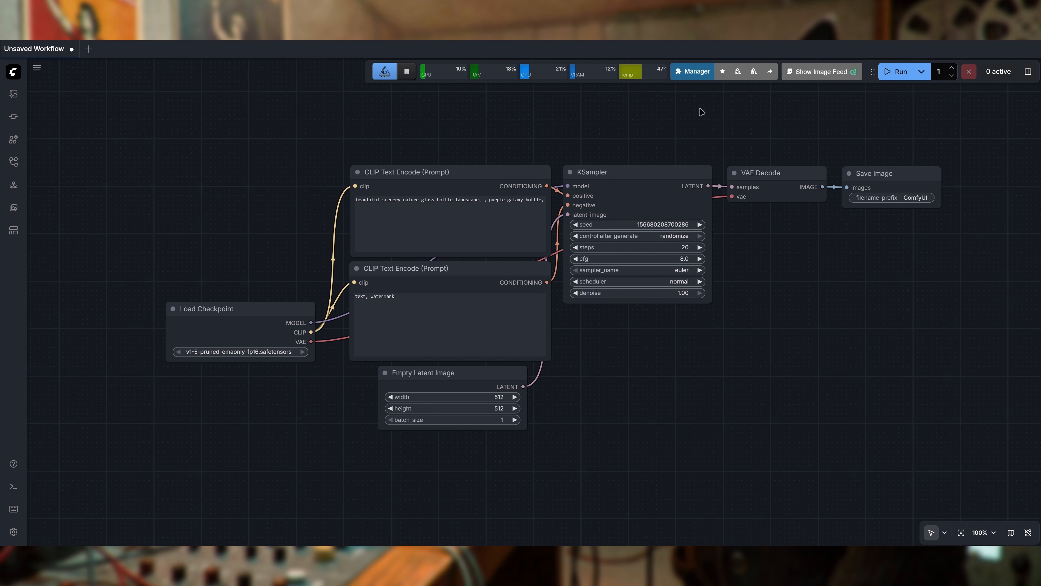
pyautogui.click(699, 73)
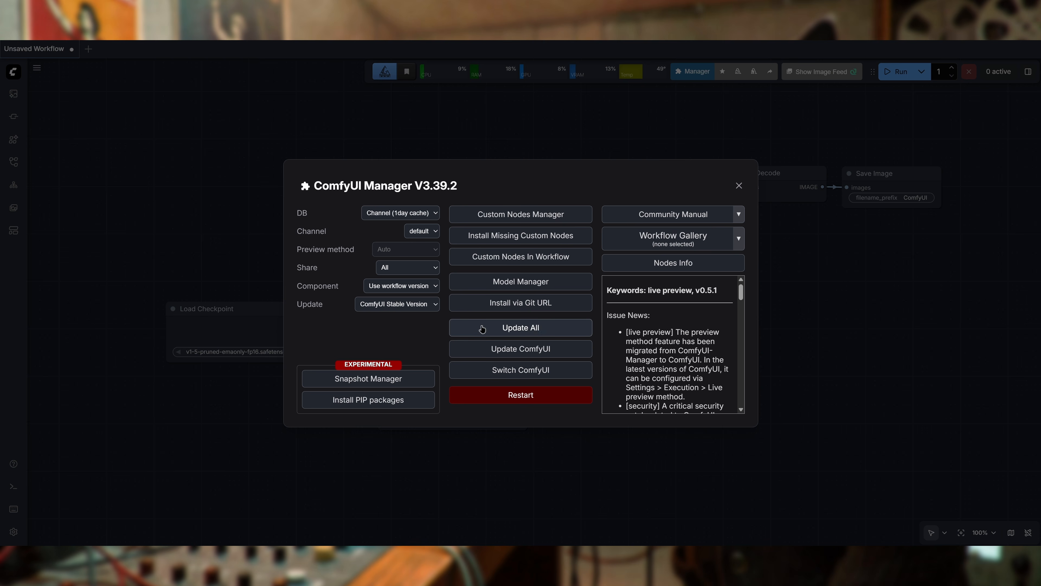
pyautogui.click(737, 186)
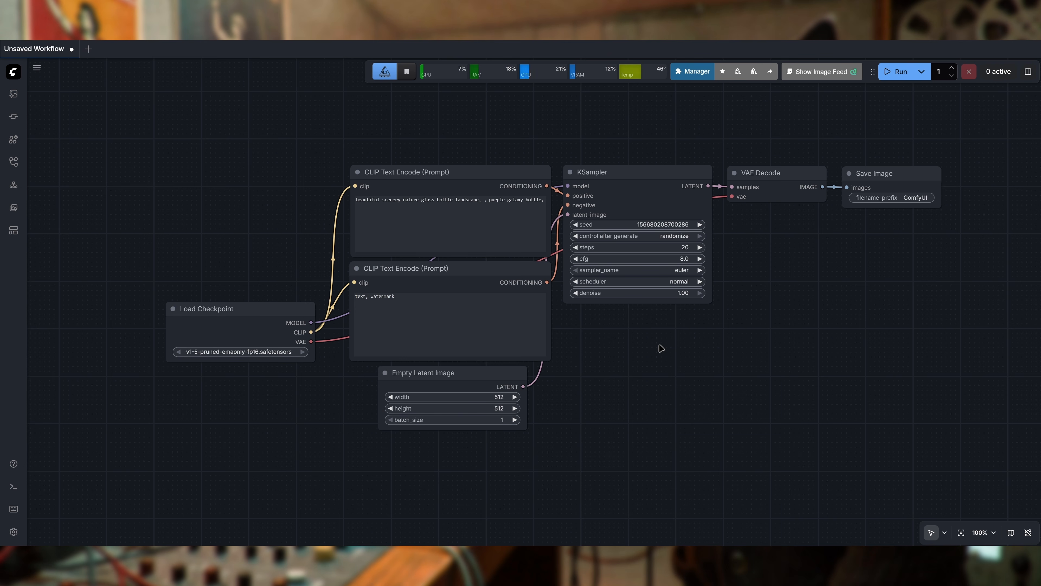
pyautogui.moveTo(719, 340); pyautogui.dragTo(694, 340)
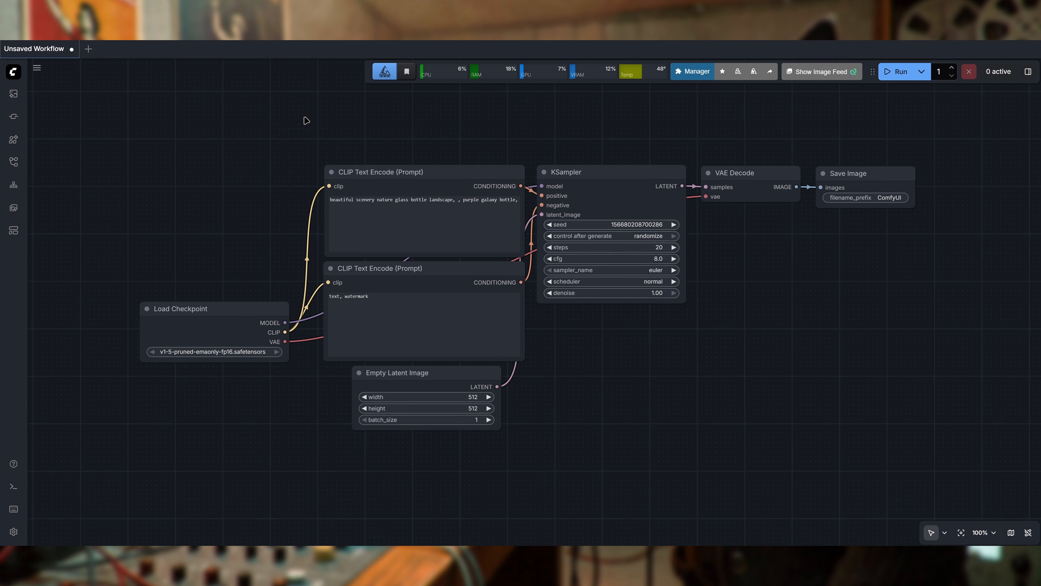
pyautogui.moveTo(607, 349); pyautogui.dragTo(625, 346)
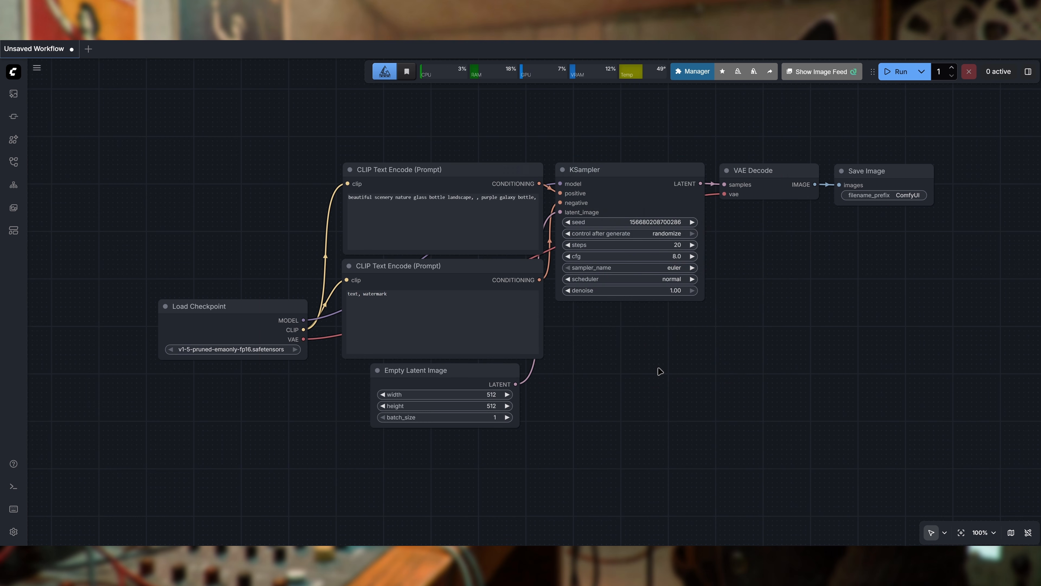
pyautogui.moveTo(658, 368); pyautogui.dragTo(653, 375)
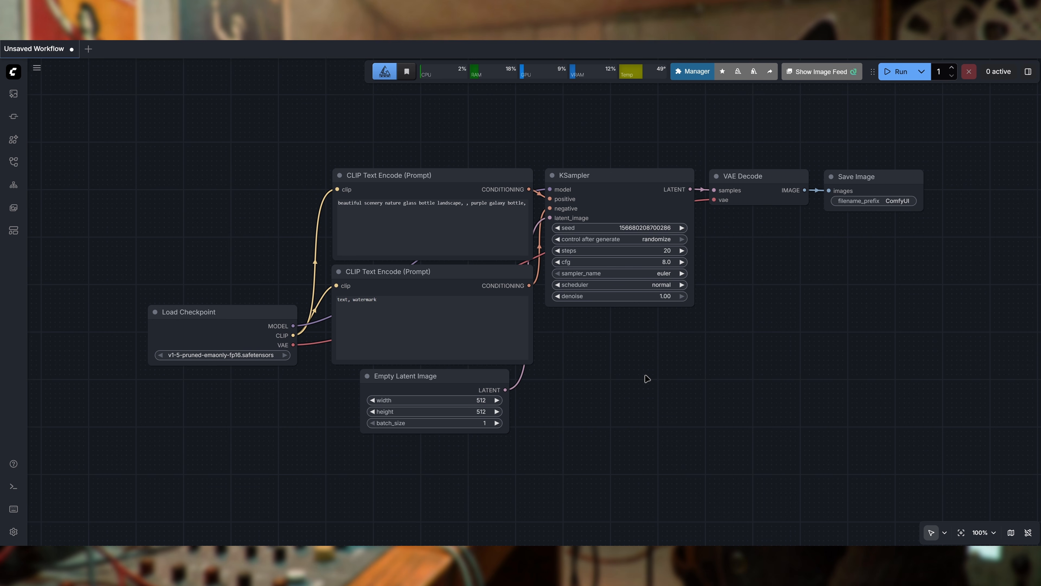
pyautogui.click(14, 72)
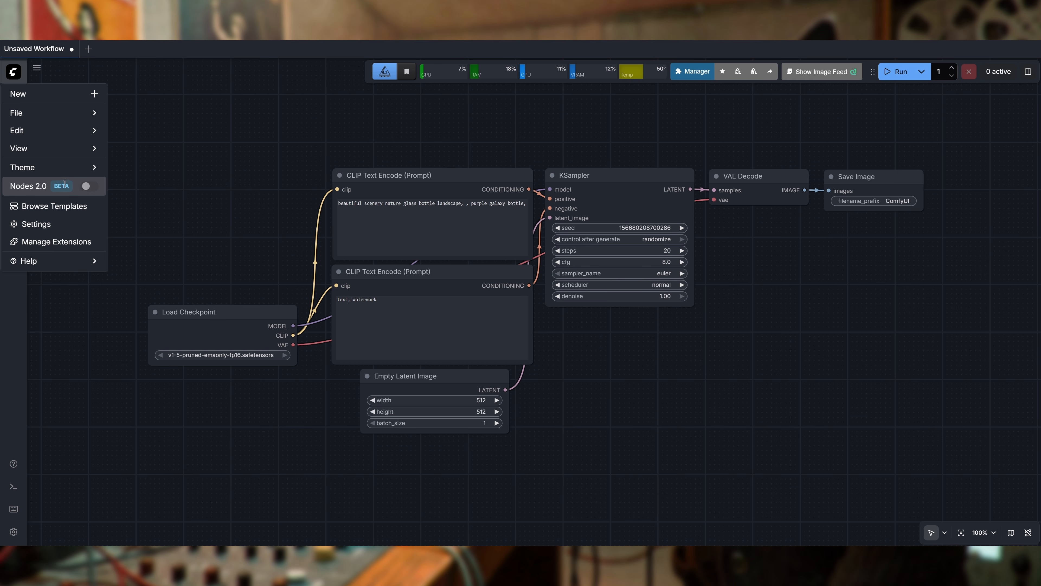
pyautogui.click(685, 355)
pyautogui.moveTo(655, 352)
pyautogui.mouseDown()
pyautogui.moveTo(688, 351)
pyautogui.moveTo(670, 350)
pyautogui.mouseUp()
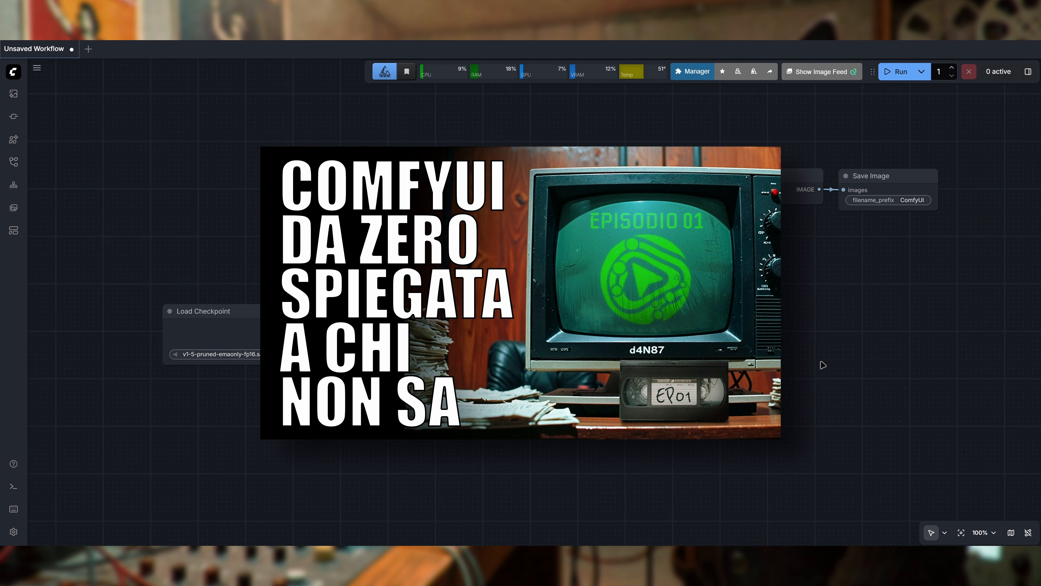
pyautogui.moveTo(823, 365); pyautogui.dragTo(780, 361)
pyautogui.scroll(1, 660, 348)
pyautogui.moveTo(659, 347); pyautogui.dragTo(682, 360)
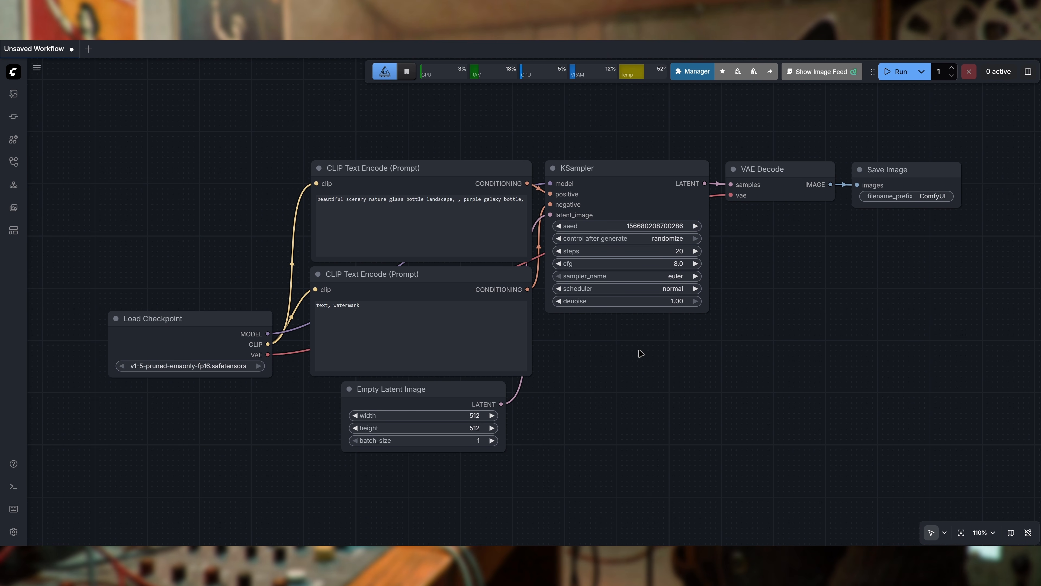
pyautogui.moveTo(652, 356); pyautogui.dragTo(661, 352)
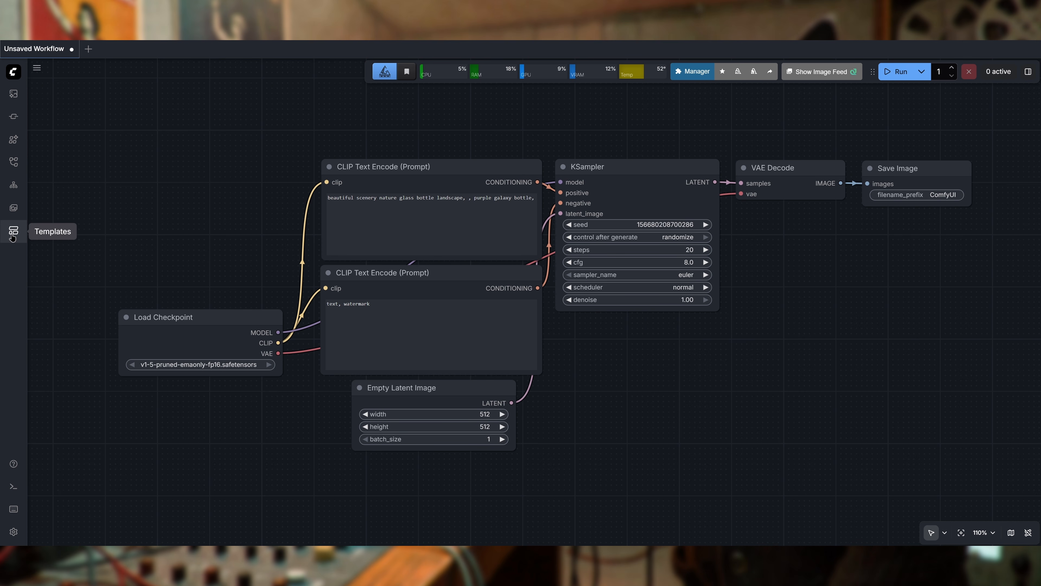
# Step: Browse ComfyUI's workflow templates, show the Audio category and check the options of the ComfyUI filter
pyautogui.click(12, 72)
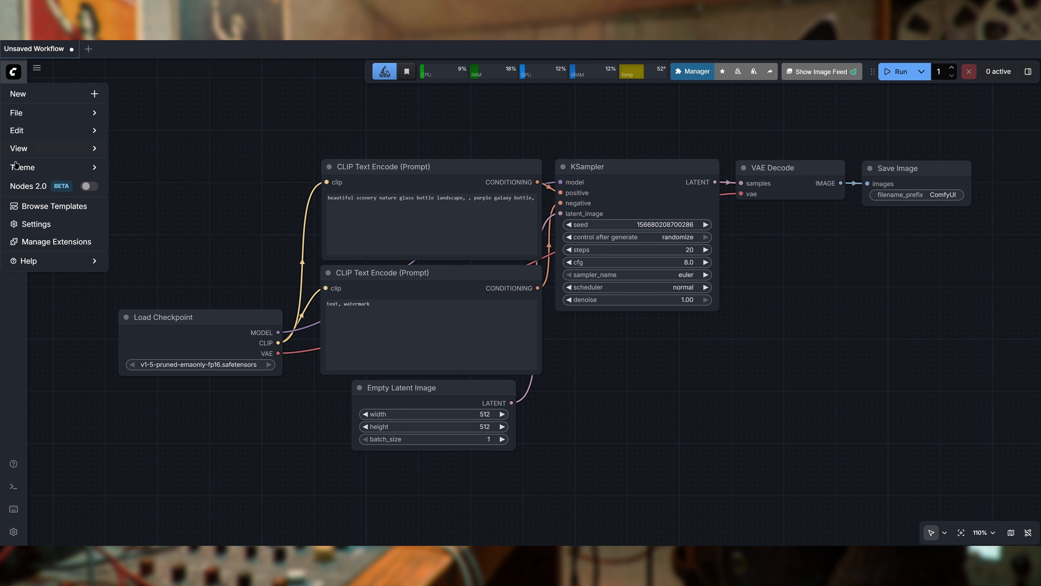
pyautogui.click(36, 207)
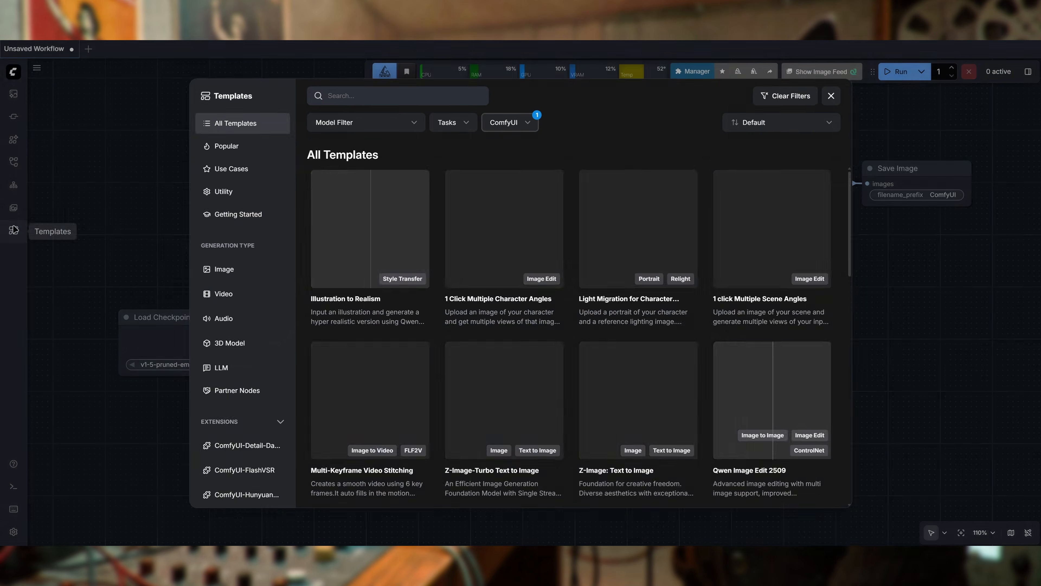
pyautogui.click(225, 318)
pyautogui.click(529, 125)
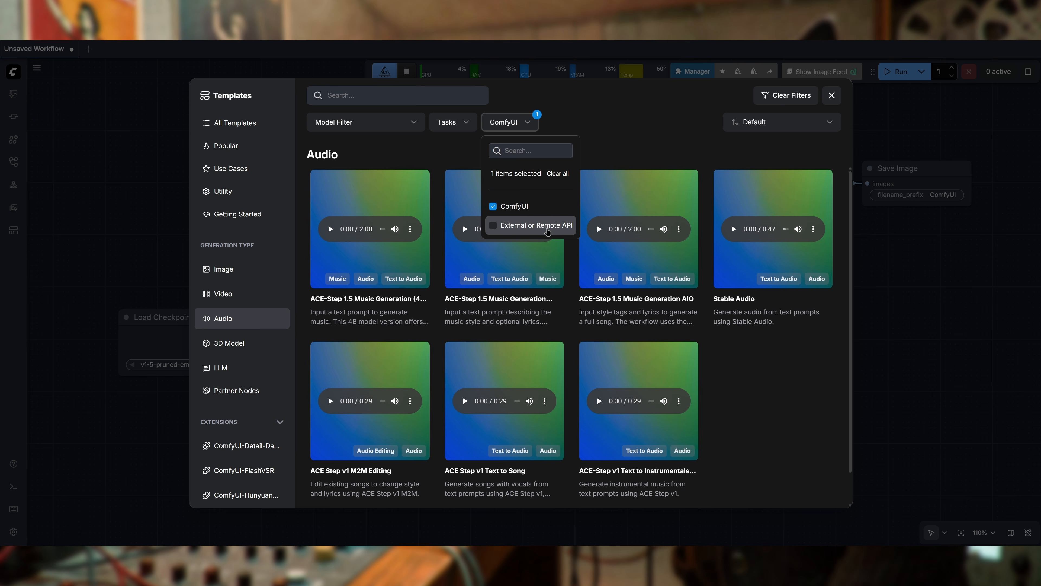
pyautogui.click(593, 115)
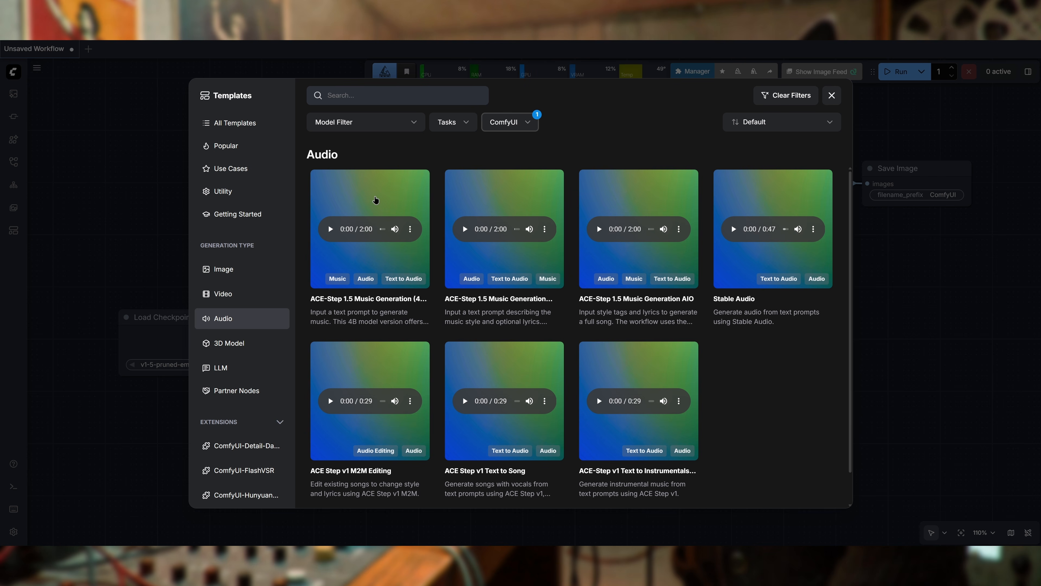
# Step: Load the ACE-Step 1.5 Music Generation template for the 4B model and bring its whole workflow into view
pyautogui.click(375, 200)
pyautogui.scroll(1, 726, 323)
pyautogui.moveTo(718, 323); pyautogui.dragTo(742, 354)
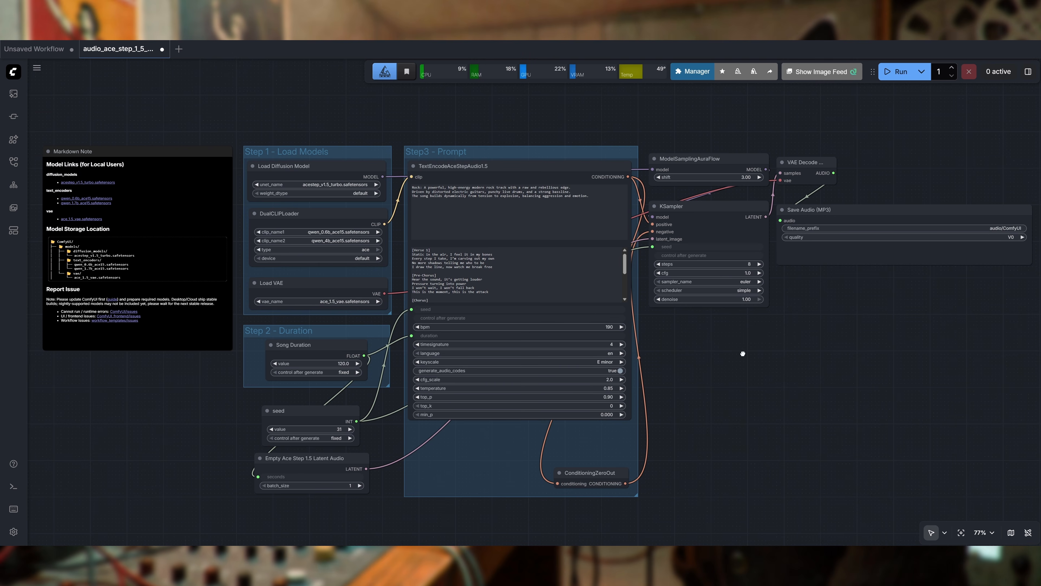
# Step: Open the workflow file d4N87_ACE-Step_v1.5_T2M_v0.7.json from the ACE-Step folder of ComfyUI-d4N87-Workflow
pyautogui.scroll(1, 776, 354)
pyautogui.scroll(-1, 777, 355)
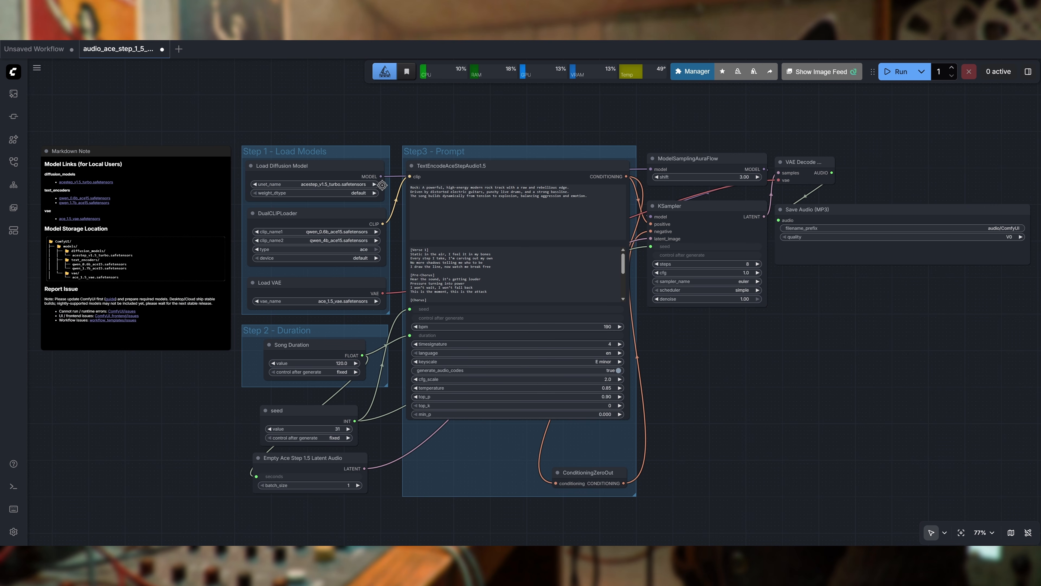
pyautogui.click(14, 72)
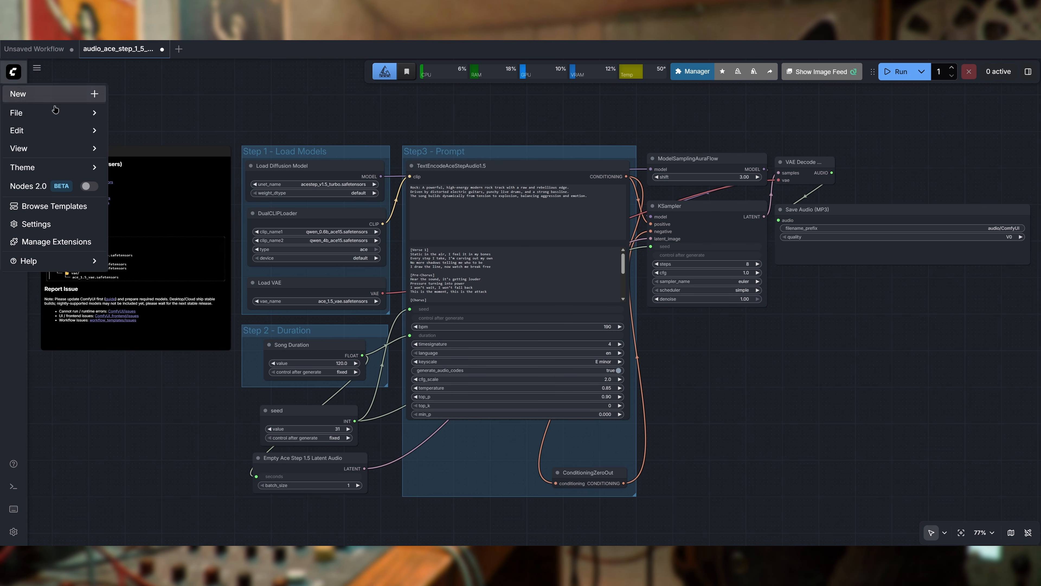
pyautogui.moveTo(50, 108)
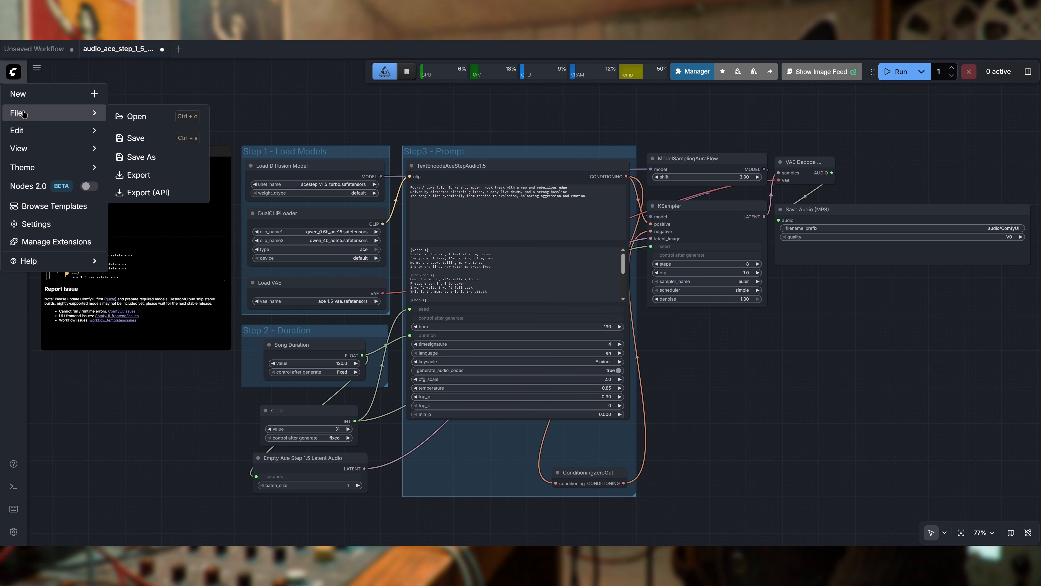
pyautogui.click(135, 116)
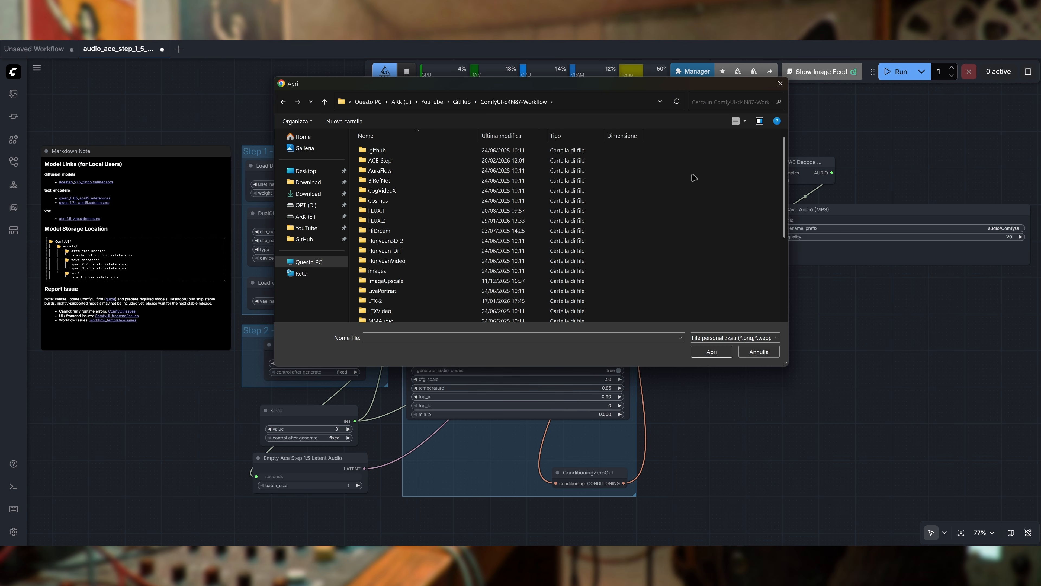
pyautogui.moveTo(595, 85); pyautogui.dragTo(597, 125)
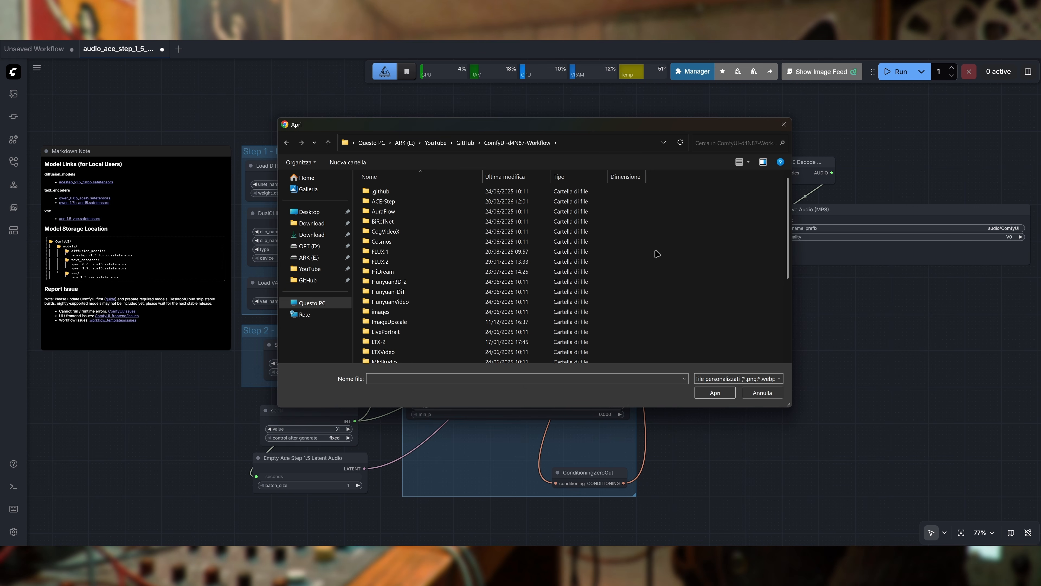
pyautogui.doubleClick(402, 204)
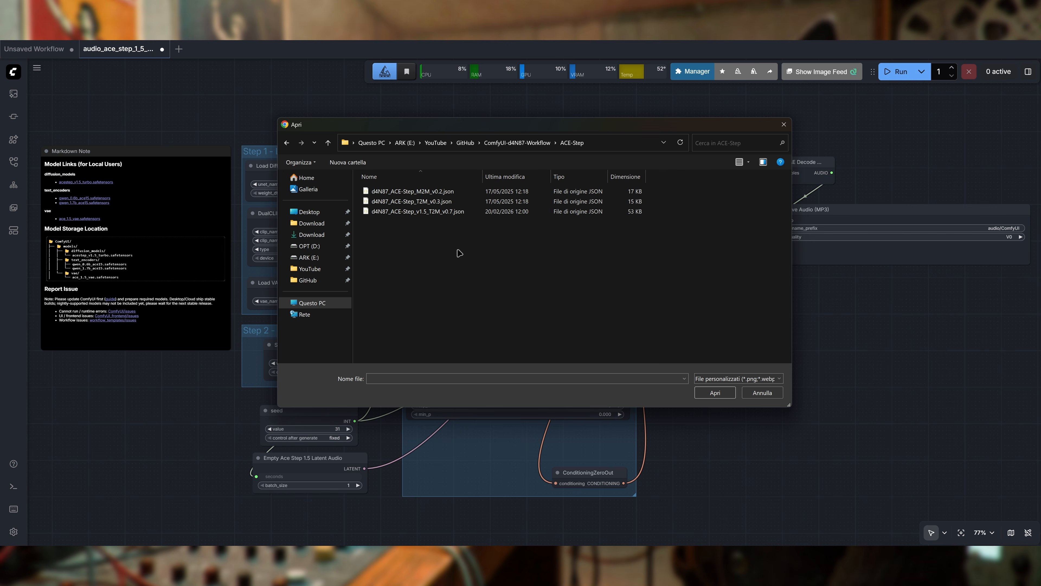
pyautogui.click(404, 212)
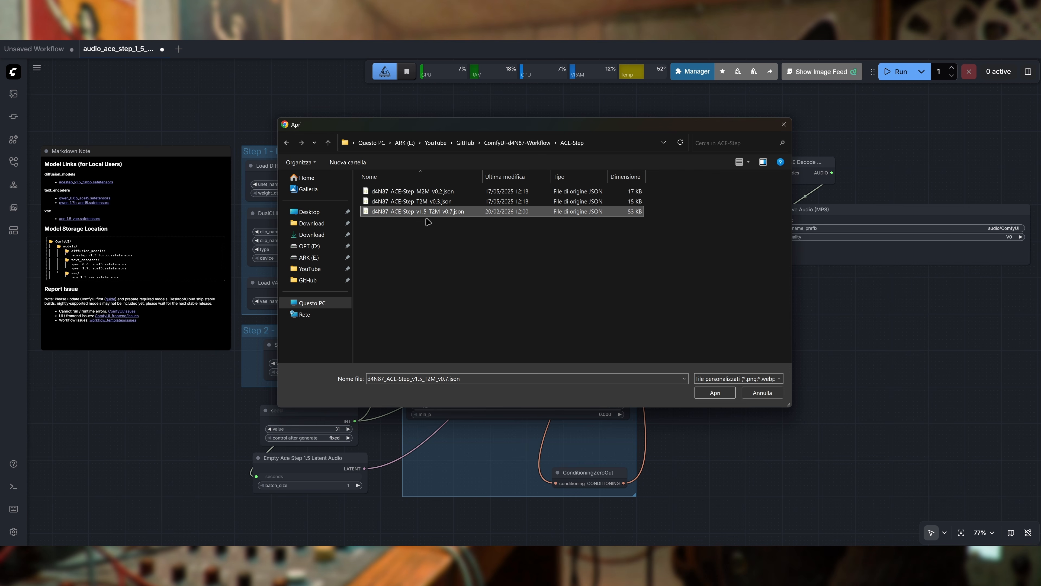
pyautogui.doubleClick(471, 212)
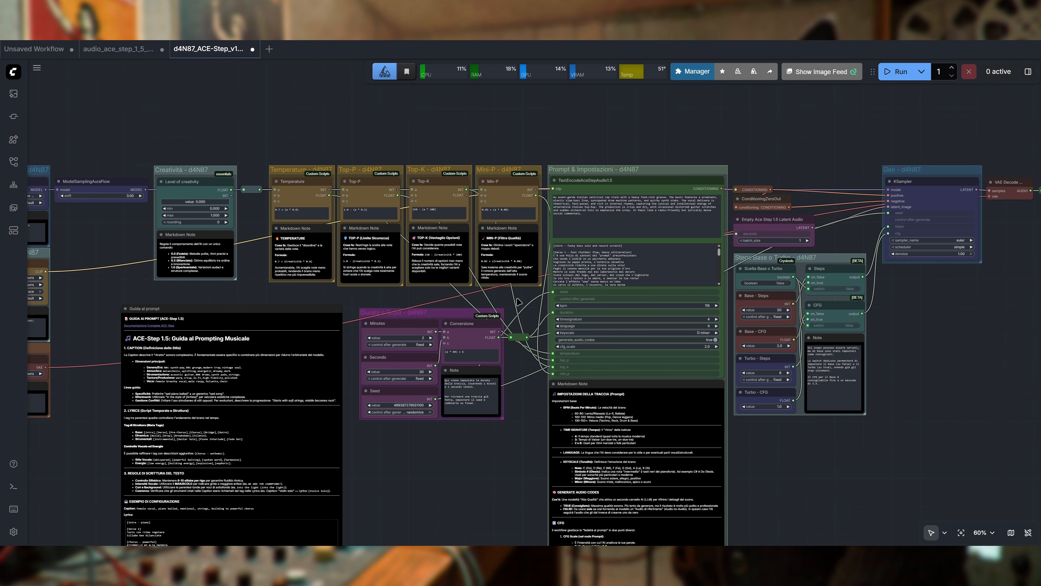
# Step: Check the Manager for missing custom nodes and for the custom nodes used in this workflow, and close it
pyautogui.click(694, 71)
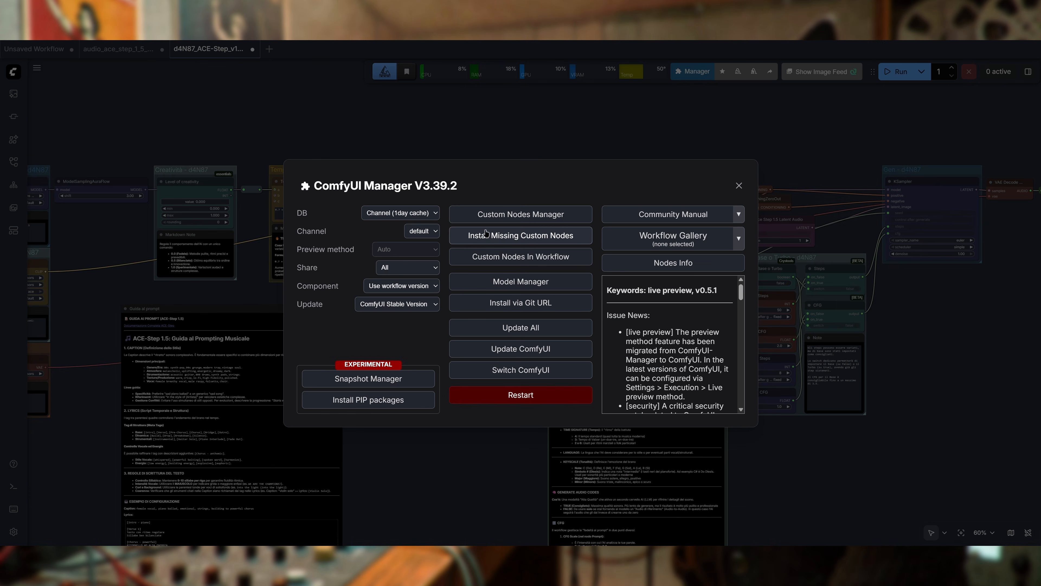
pyautogui.click(580, 239)
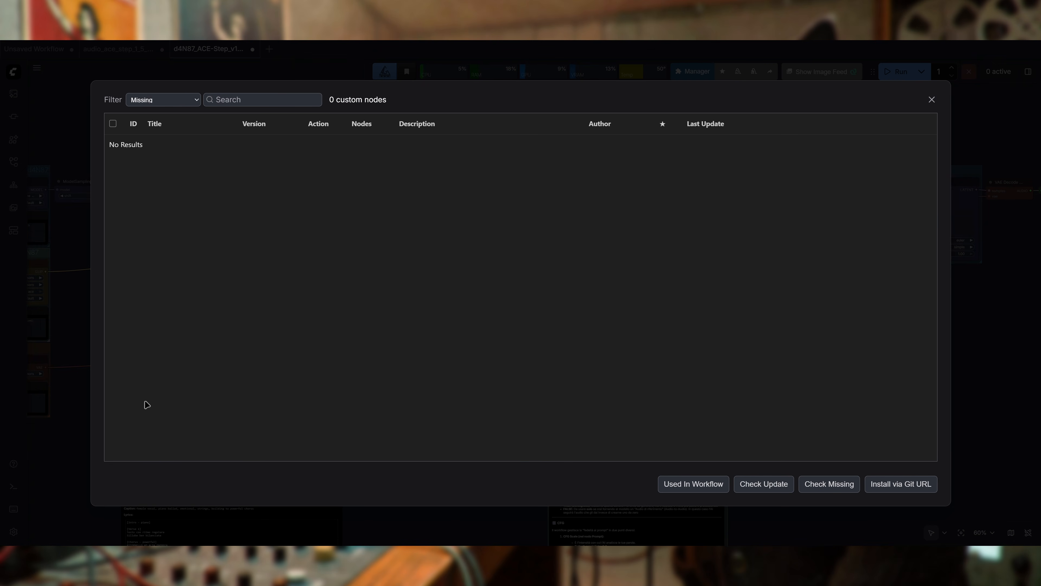
pyautogui.click(932, 100)
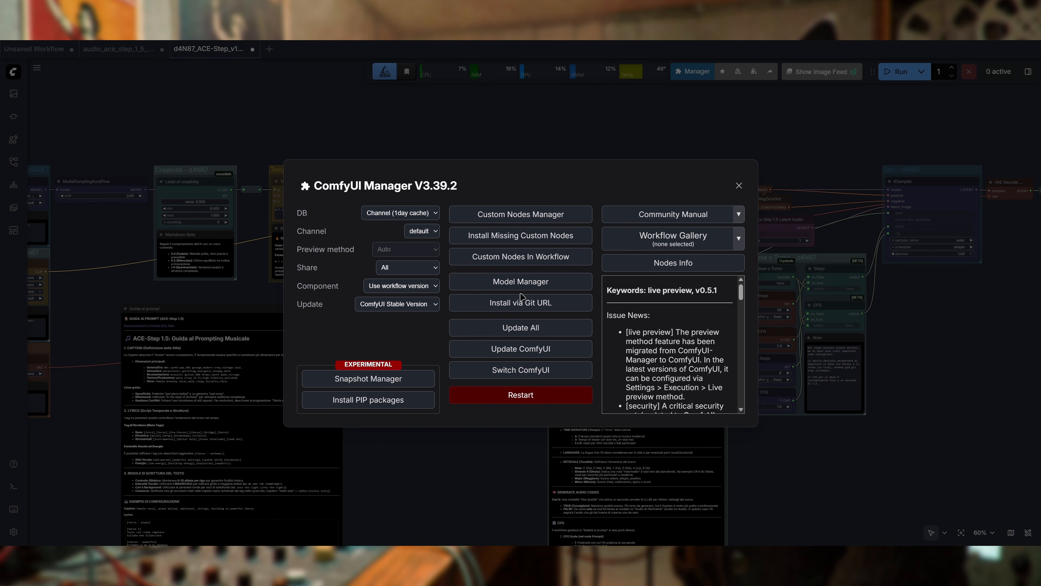
pyautogui.click(476, 262)
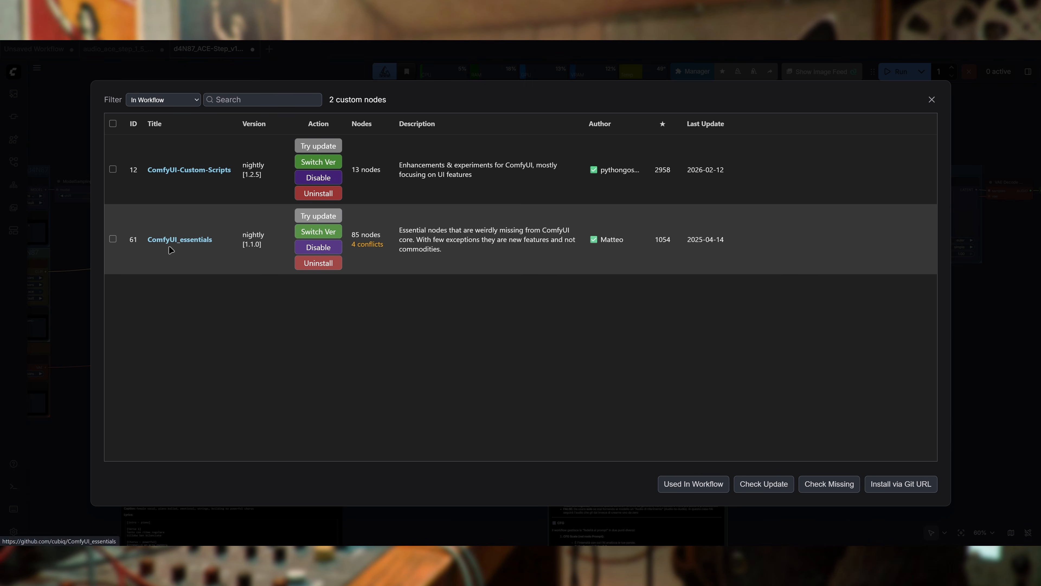
pyautogui.click(933, 99)
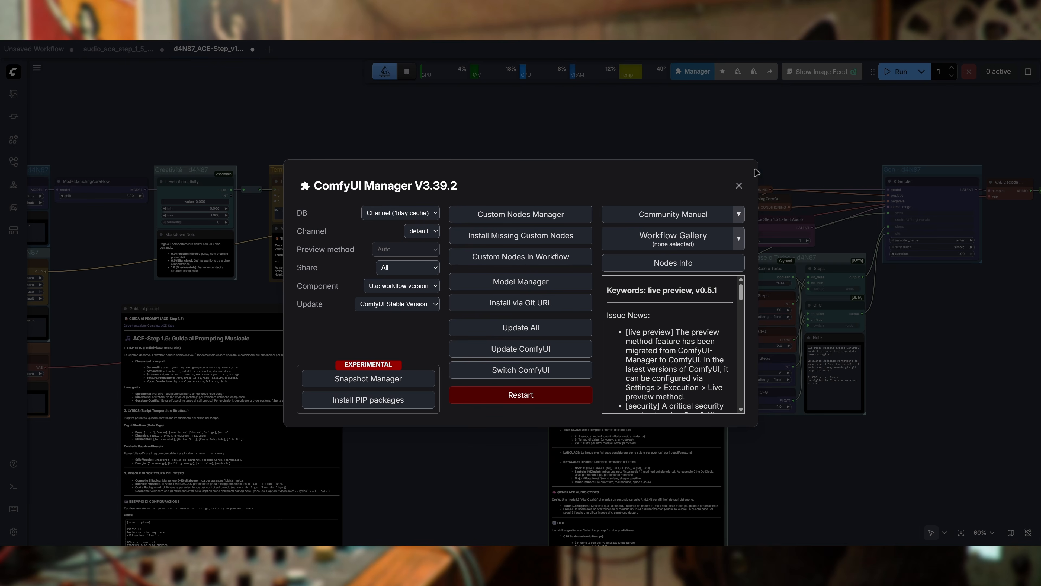
pyautogui.click(741, 183)
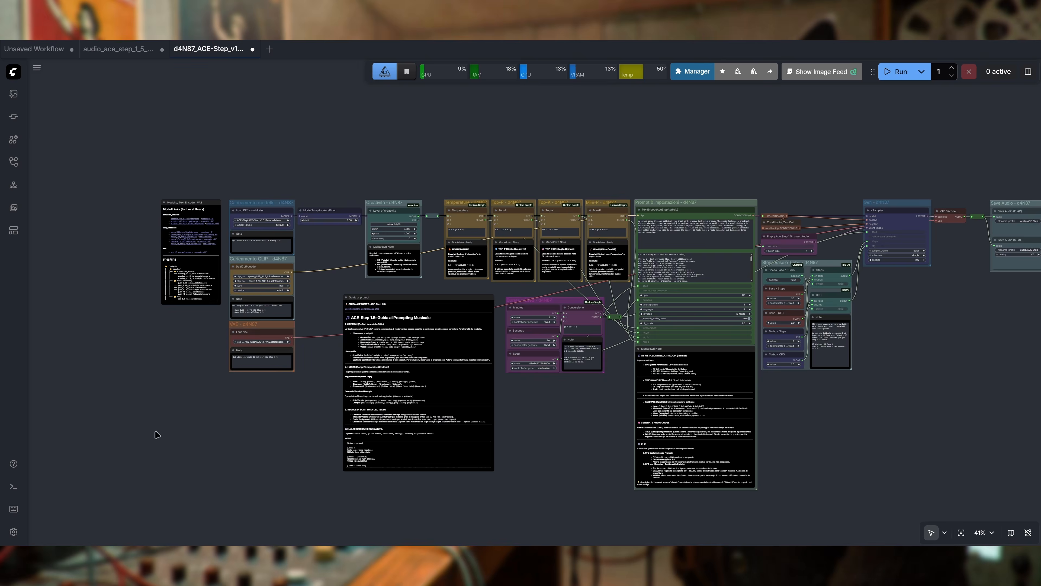
# Step: Examine the Model Links note, view the Hugging Face repository for acestep_v1.5_turbo-fp8s.safetensors, and return to the workflow
pyautogui.moveTo(124, 307); pyautogui.dragTo(418, 323)
pyautogui.scroll(14, 412, 234)
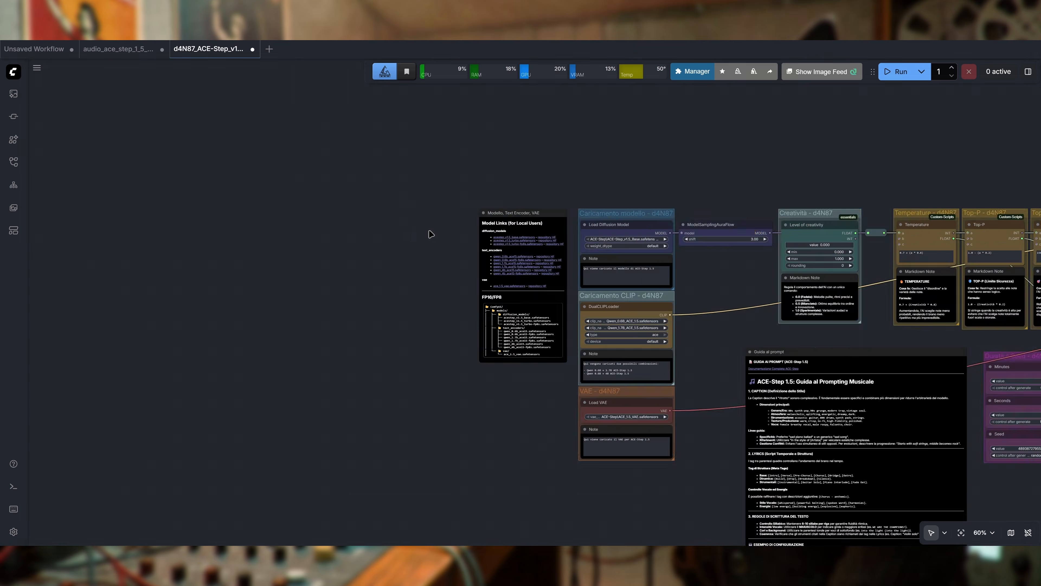
pyautogui.moveTo(464, 264); pyautogui.dragTo(238, 203)
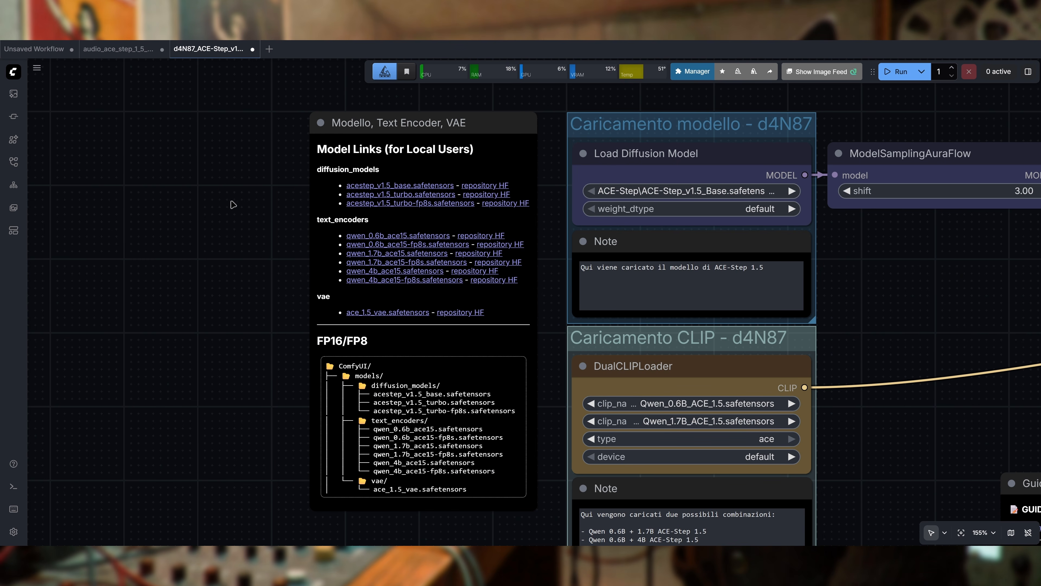
pyautogui.scroll(1, 232, 204)
pyautogui.moveTo(233, 204); pyautogui.dragTo(204, 187)
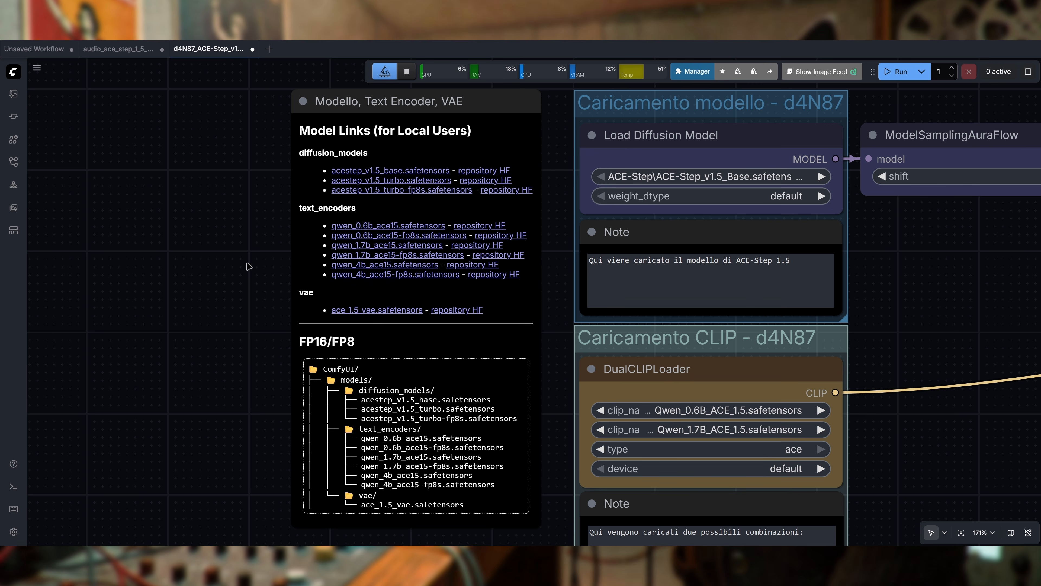
pyautogui.moveTo(265, 258); pyautogui.dragTo(268, 261)
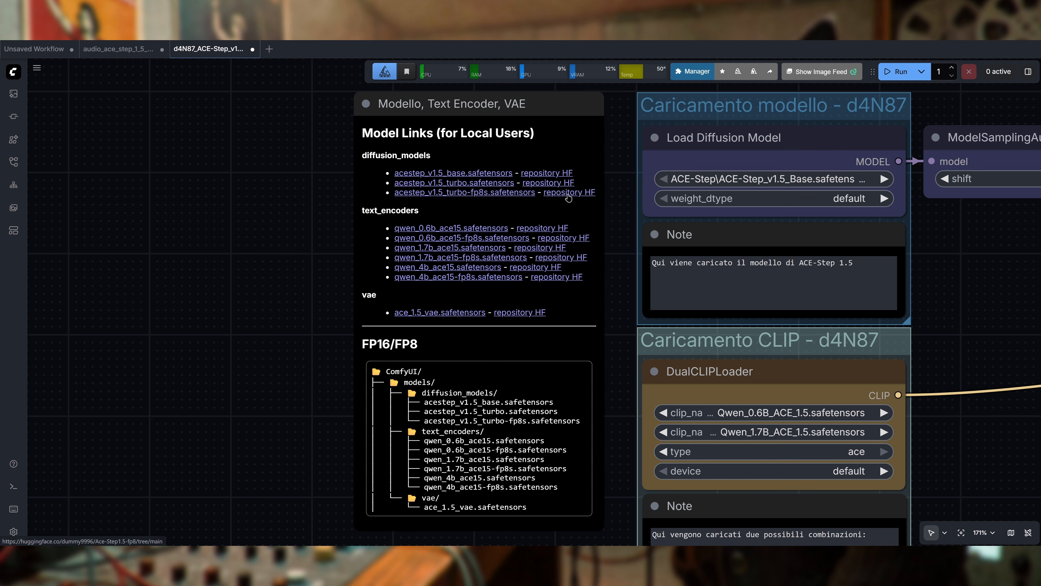
pyautogui.click(567, 196)
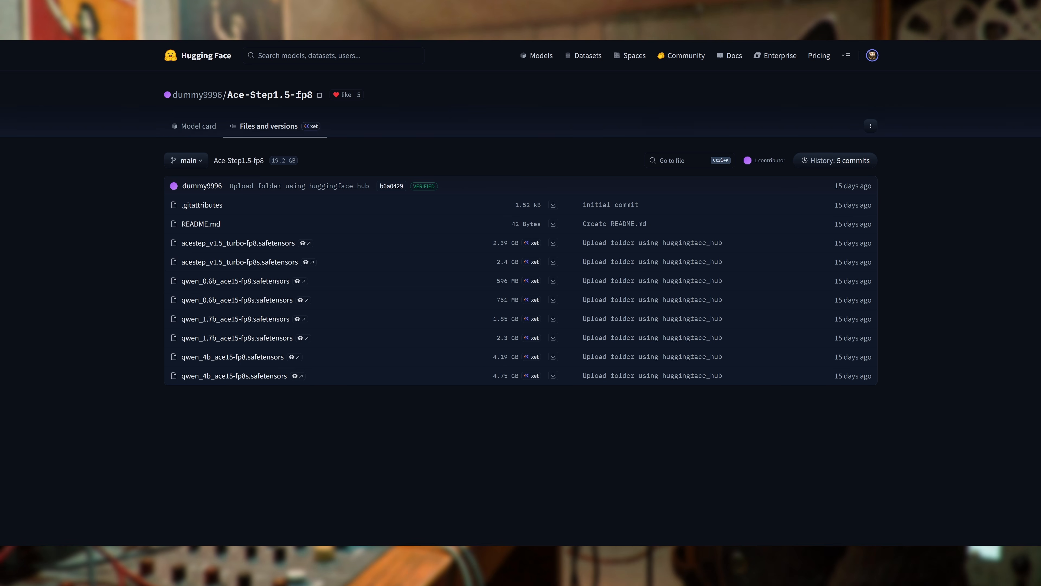
pyautogui.click(306, 9)
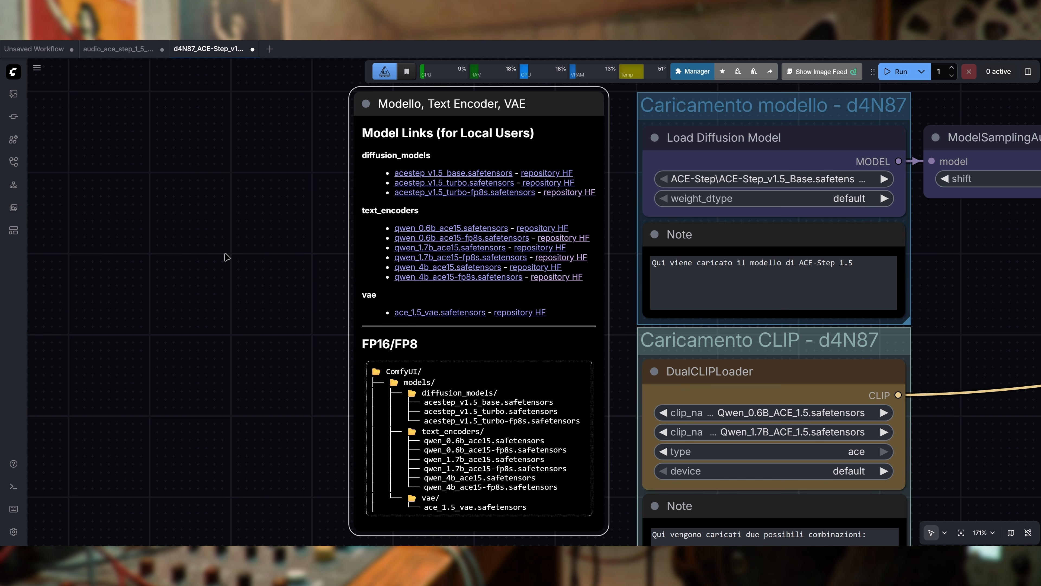
# Step: Examine the note's text encoder and VAE links and the FP16/FP8 folder structure below them
pyautogui.moveTo(219, 242); pyautogui.dragTo(237, 244)
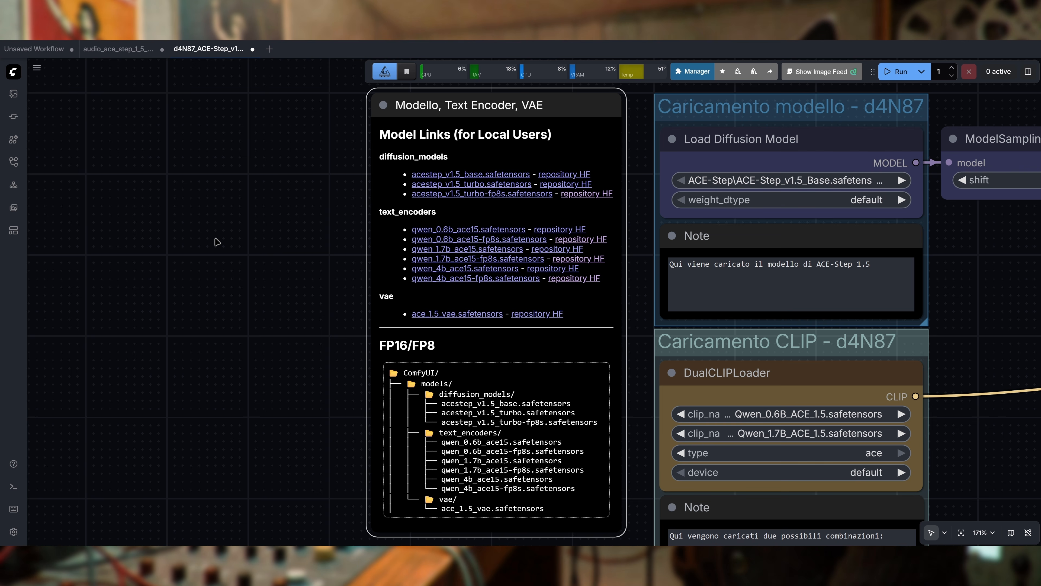
pyautogui.click(217, 242)
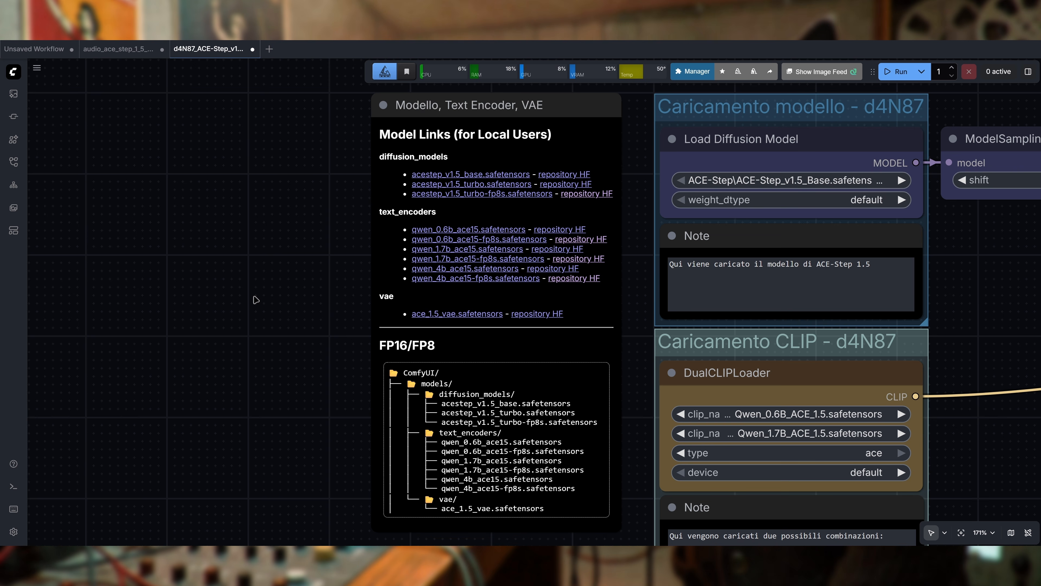
pyautogui.hscroll(2, 263, 267)
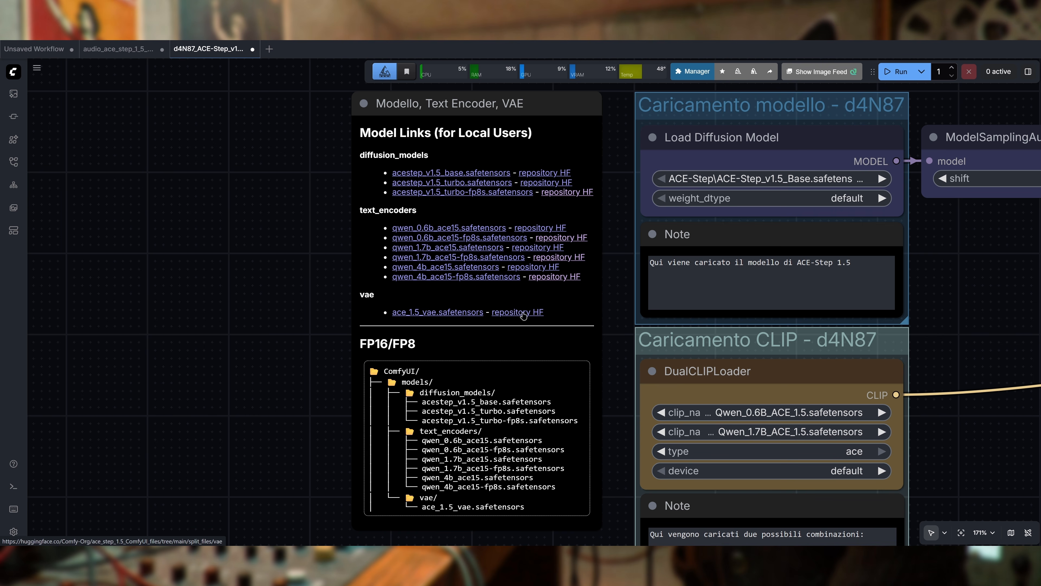
pyautogui.scroll(3, 301, 394)
pyautogui.moveTo(203, 390); pyautogui.dragTo(98, 336)
pyautogui.moveTo(366, 495); pyautogui.dragTo(346, 479)
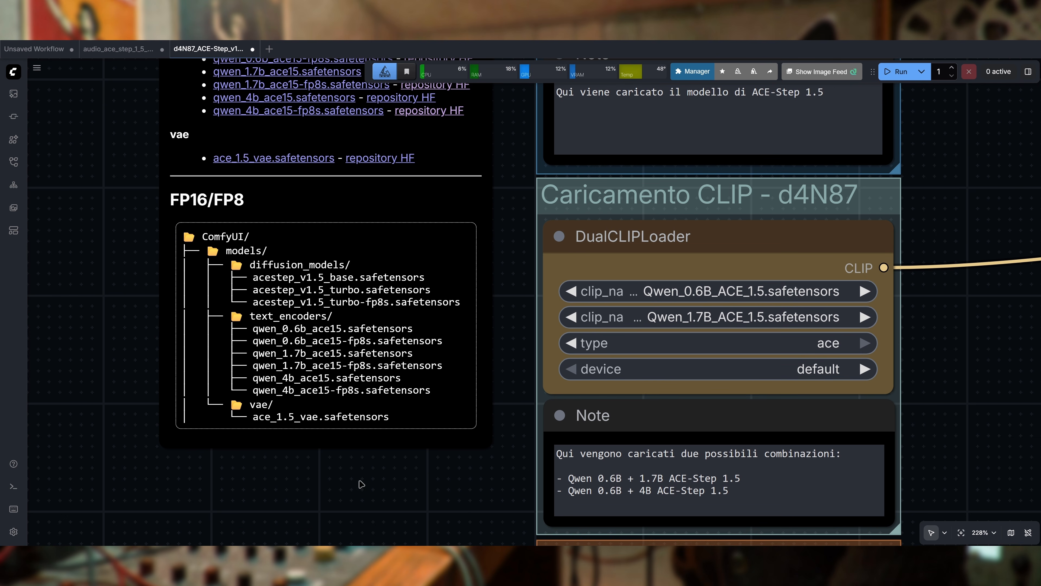
pyautogui.moveTo(476, 513); pyautogui.dragTo(444, 496)
# Step: Switch to File Explorer, place its window beside the folder structure note, and check the ACE-Step models in ComfyUI/models/diffusion_models/ACE-Step
pyautogui.hotkey('alt', 'Tab')
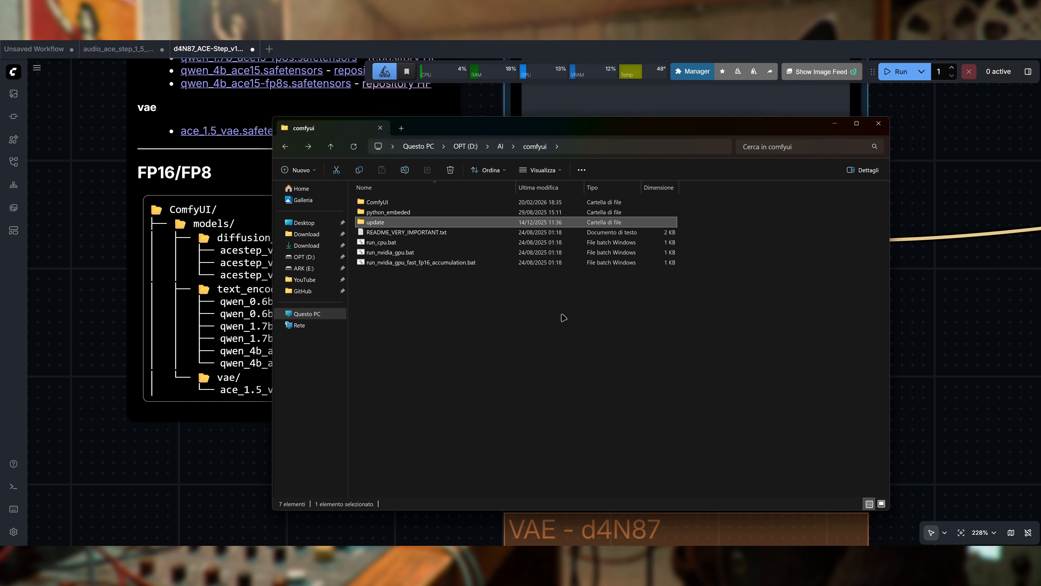
pyautogui.moveTo(442, 133); pyautogui.dragTo(647, 131)
pyautogui.doubleClick(582, 199)
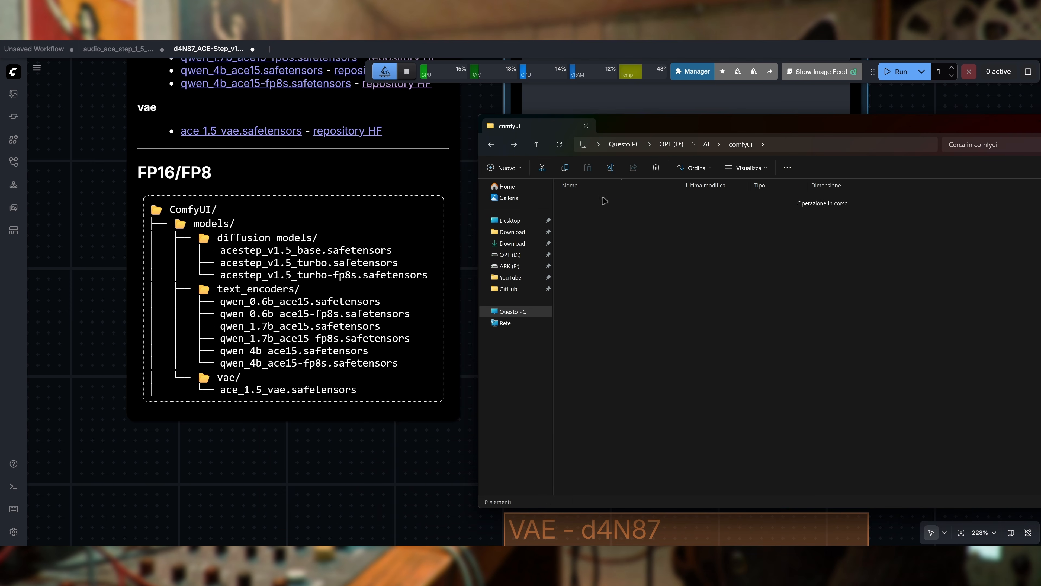
pyautogui.doubleClick(586, 380)
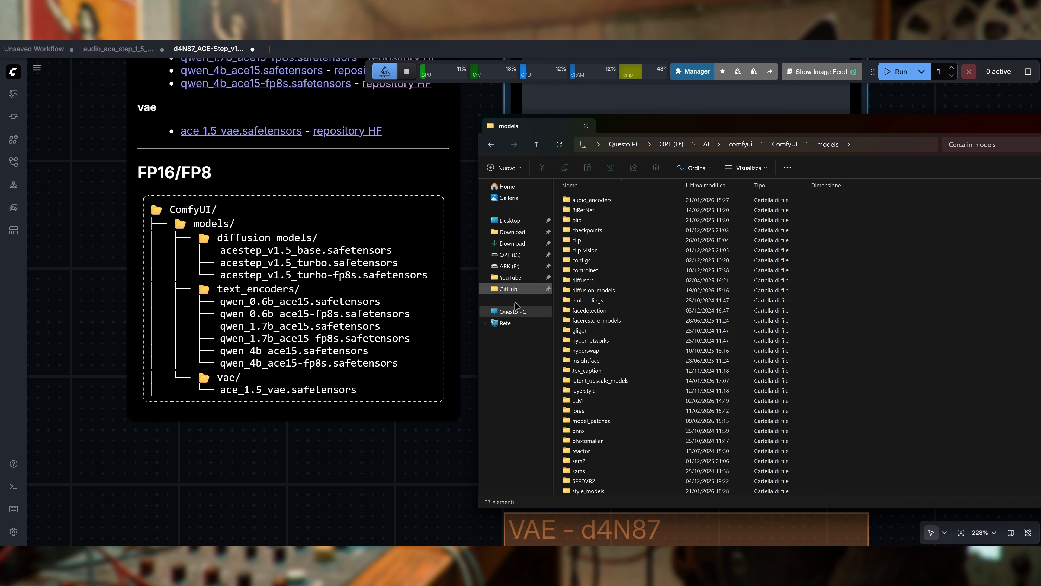
pyautogui.doubleClick(594, 290)
pyautogui.click(608, 201)
pyautogui.doubleClick(608, 201)
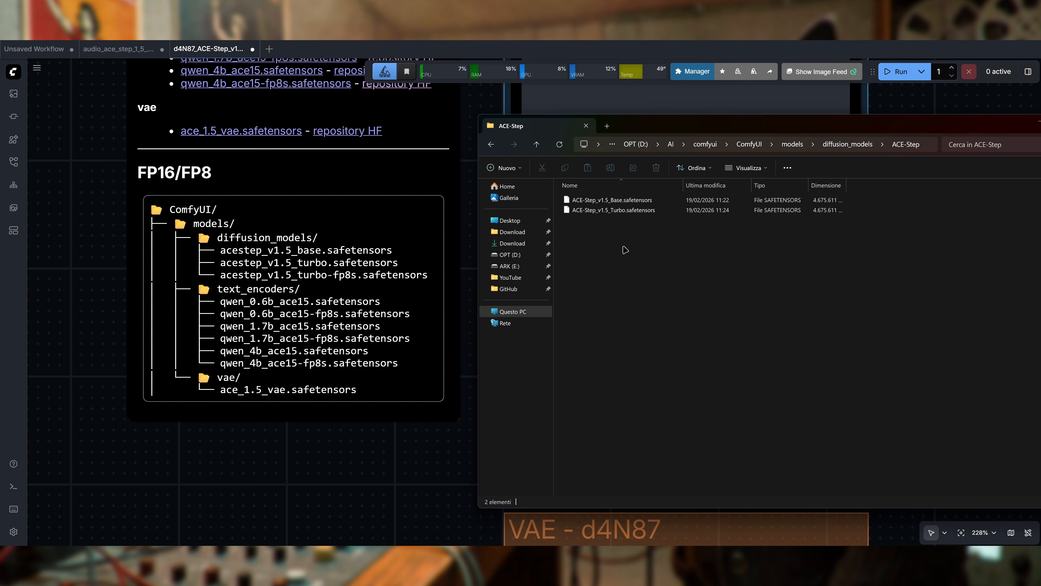
pyautogui.click(647, 210)
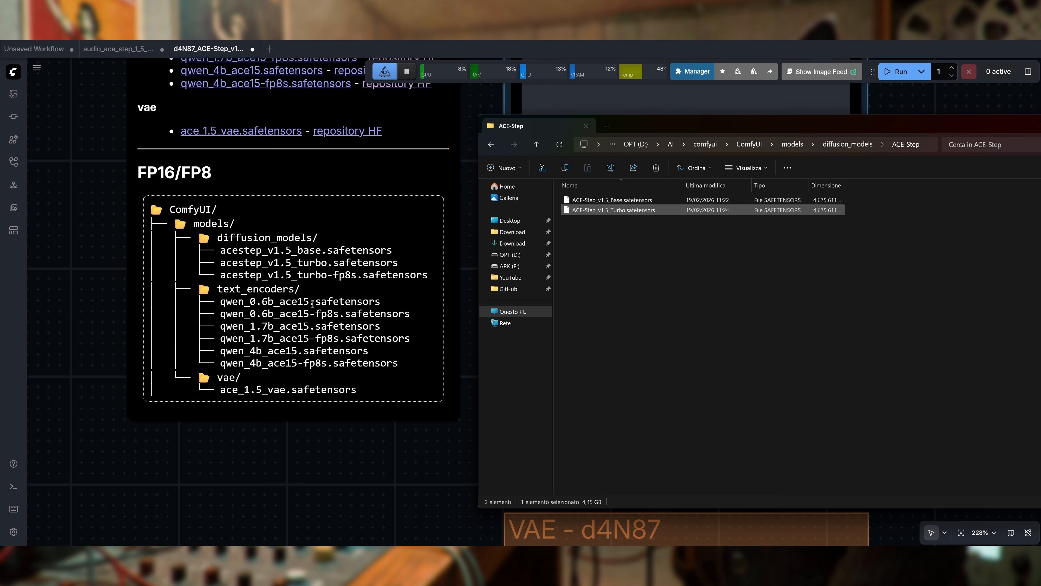
# Step: Go back to the models folder and check the Qwen ACE 1.5 files in text_encoders
pyautogui.press('BackSpace')
pyautogui.press('BackSpace')
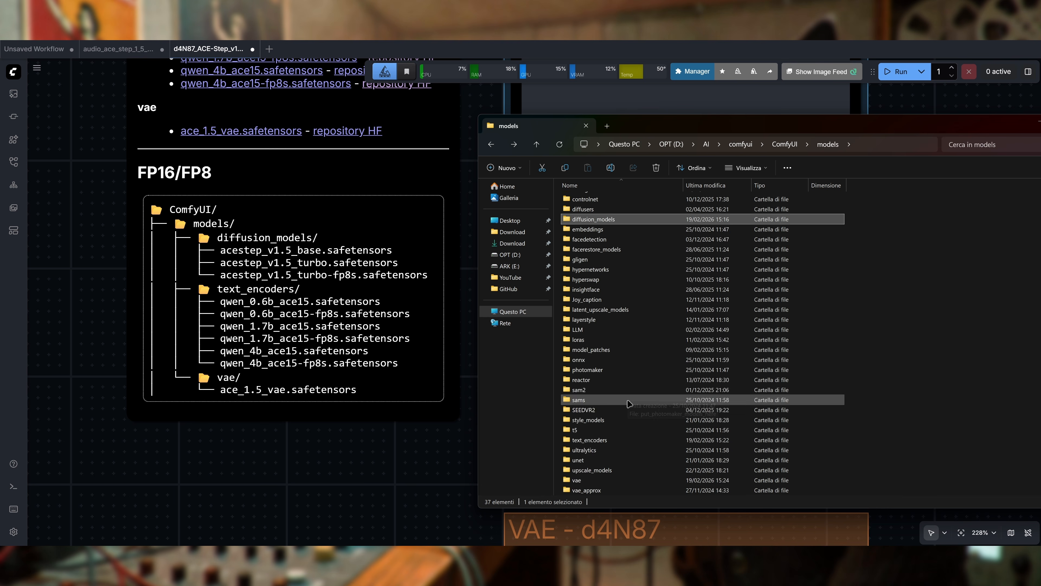
pyautogui.doubleClick(602, 439)
pyautogui.click(622, 221)
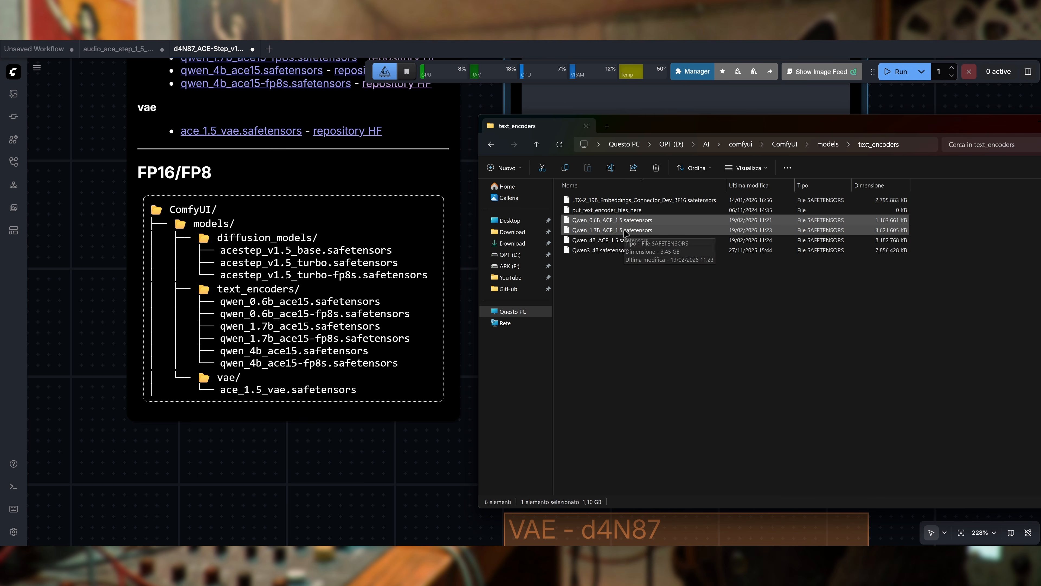
pyautogui.click(613, 241)
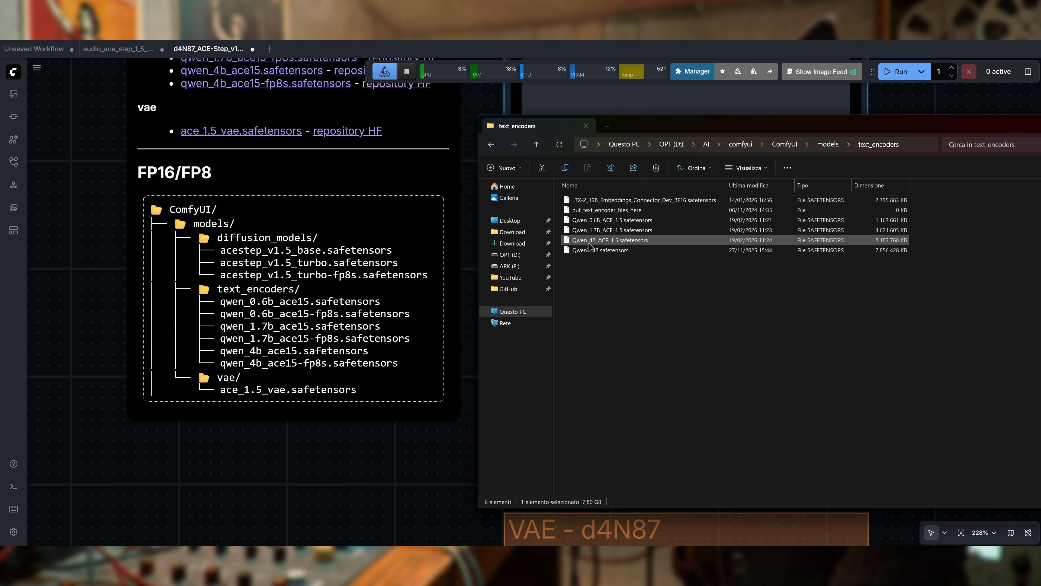
# Step: Check the ACE-Step VAE file in the vae folder's ACE-Step subfolder and return to the vae folder
pyautogui.hotkey('alt', 'Left')
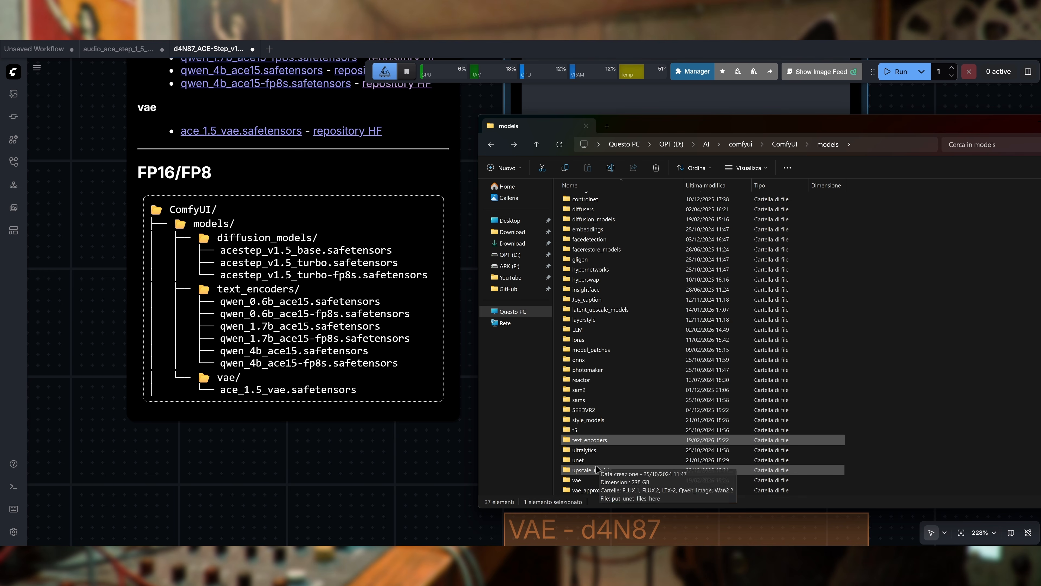
pyautogui.doubleClick(606, 480)
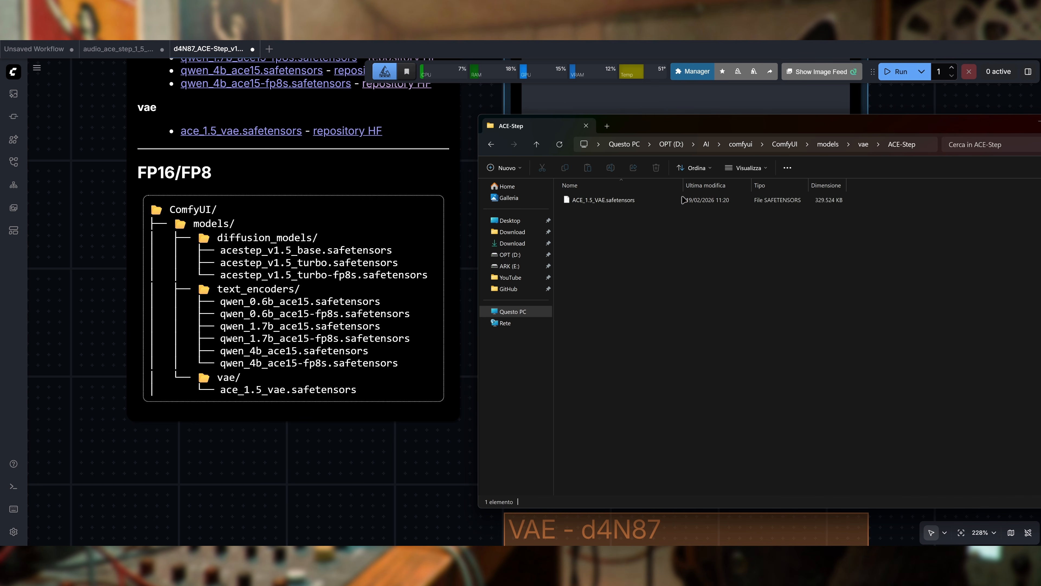
pyautogui.hotkey('alt', 'Left')
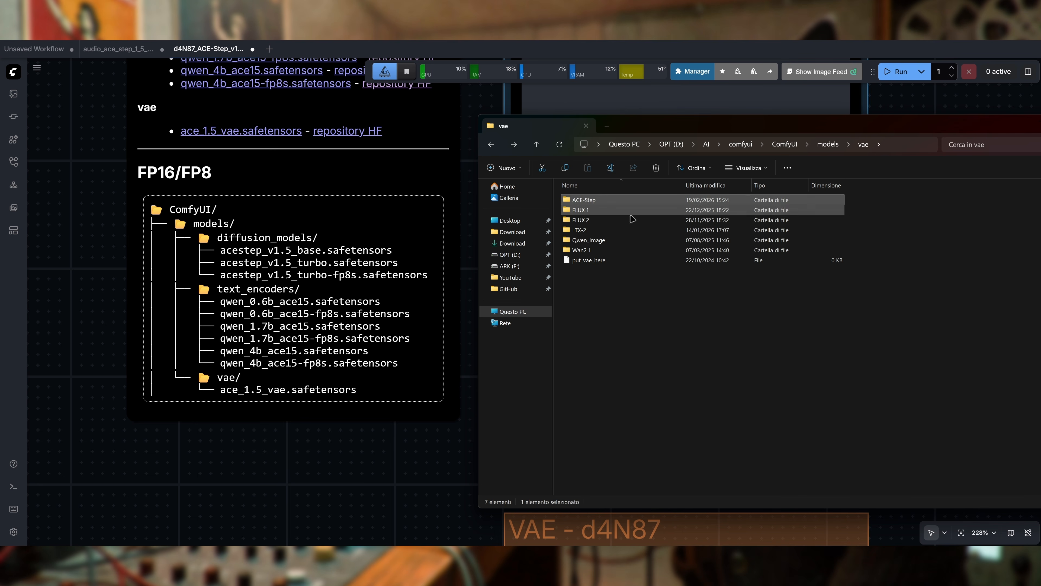
# Step: Return to the workflow and review the model links note alongside the diffusion model and CLIP loader groups
pyautogui.click(459, 466)
pyautogui.scroll(-4, 459, 467)
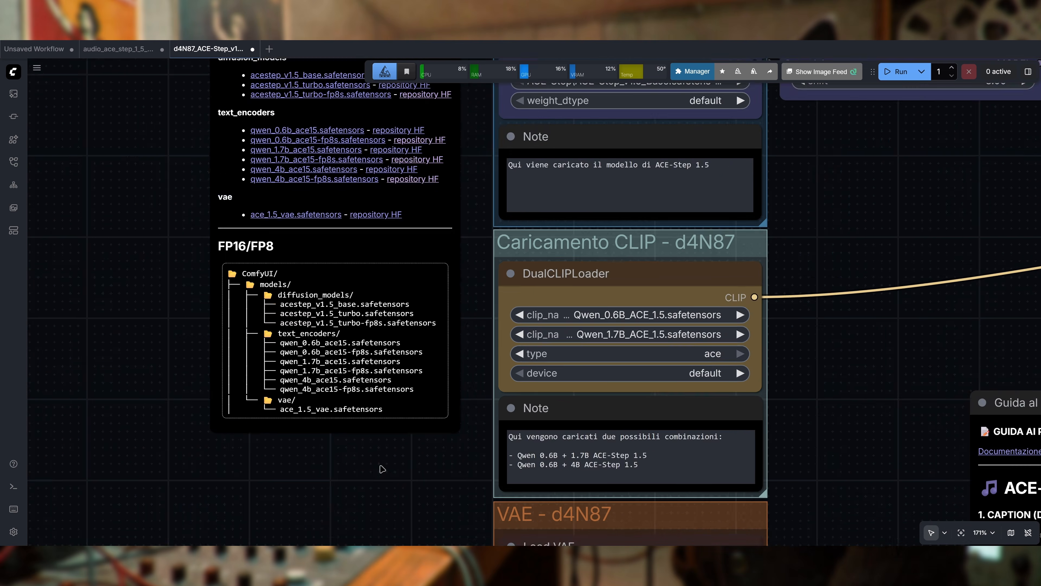
pyautogui.moveTo(161, 181); pyautogui.dragTo(228, 247)
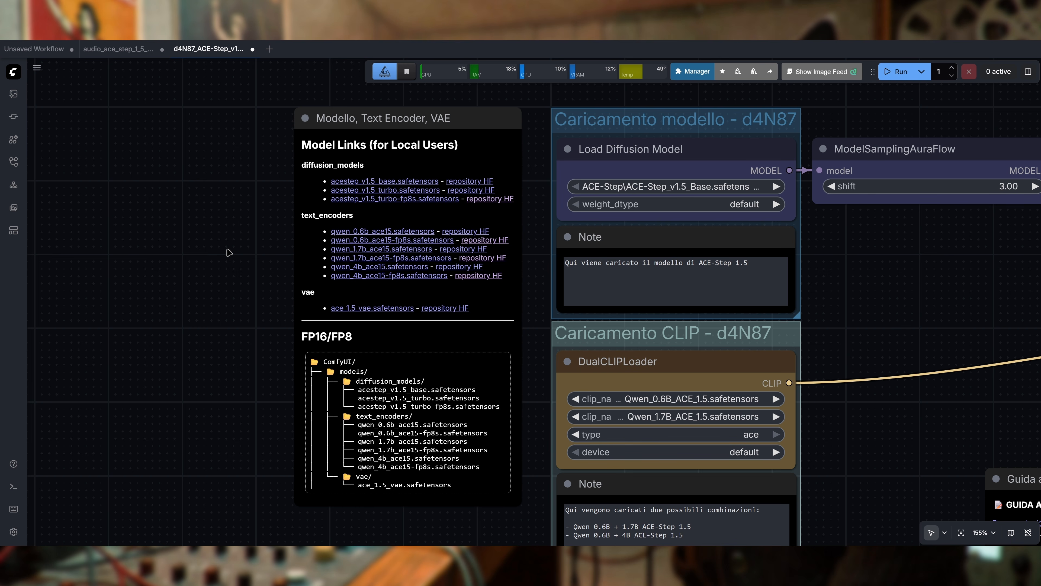
pyautogui.moveTo(229, 253); pyautogui.dragTo(183, 250)
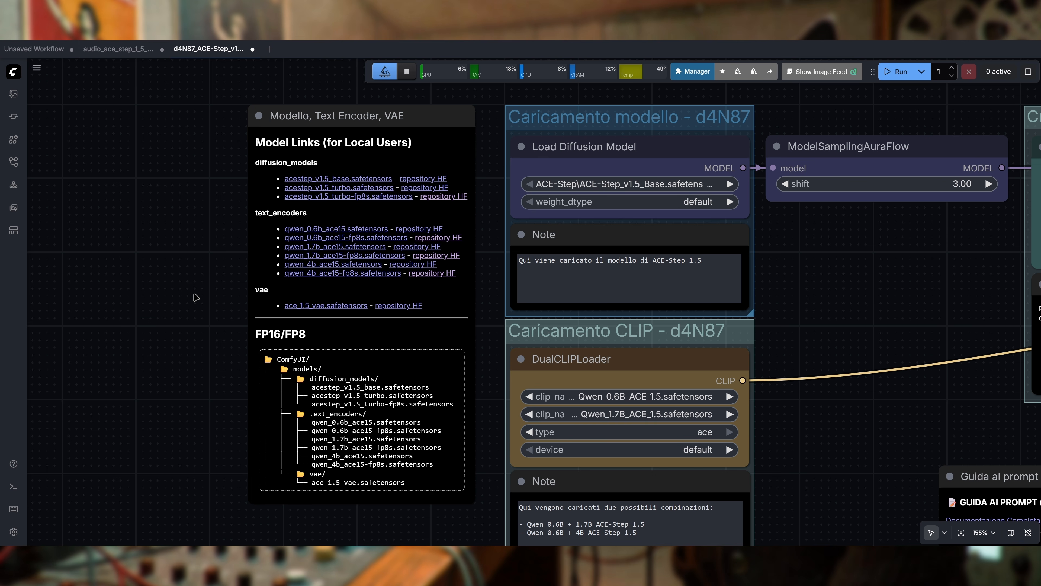
pyautogui.moveTo(204, 177); pyautogui.dragTo(180, 179)
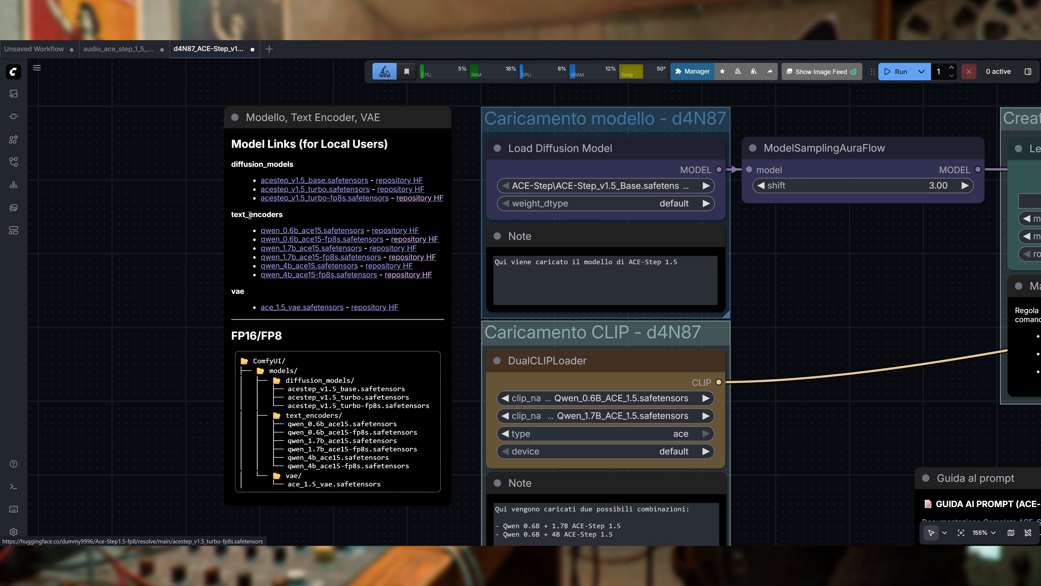
pyautogui.moveTo(140, 288); pyautogui.dragTo(126, 288)
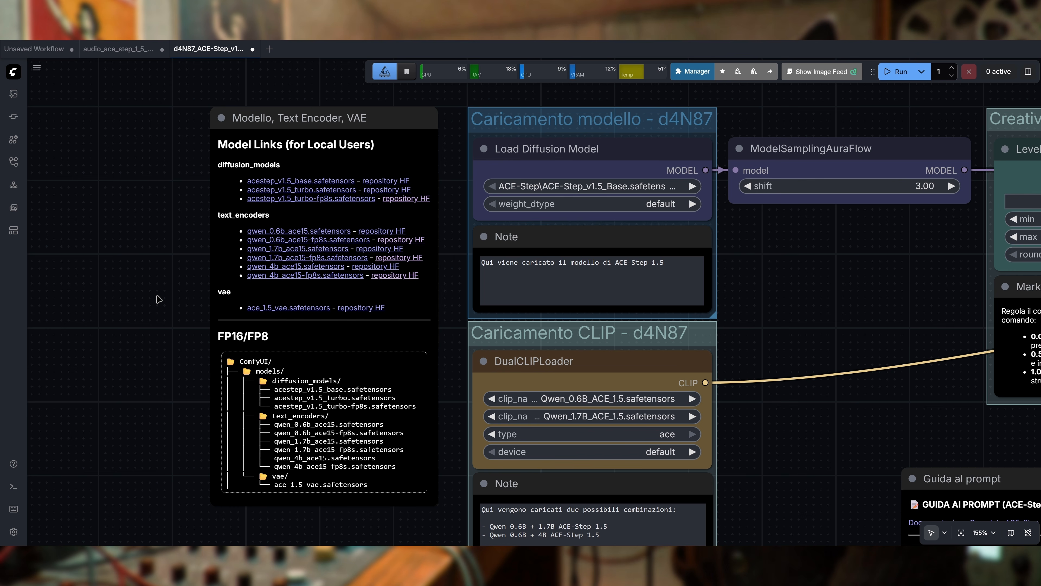
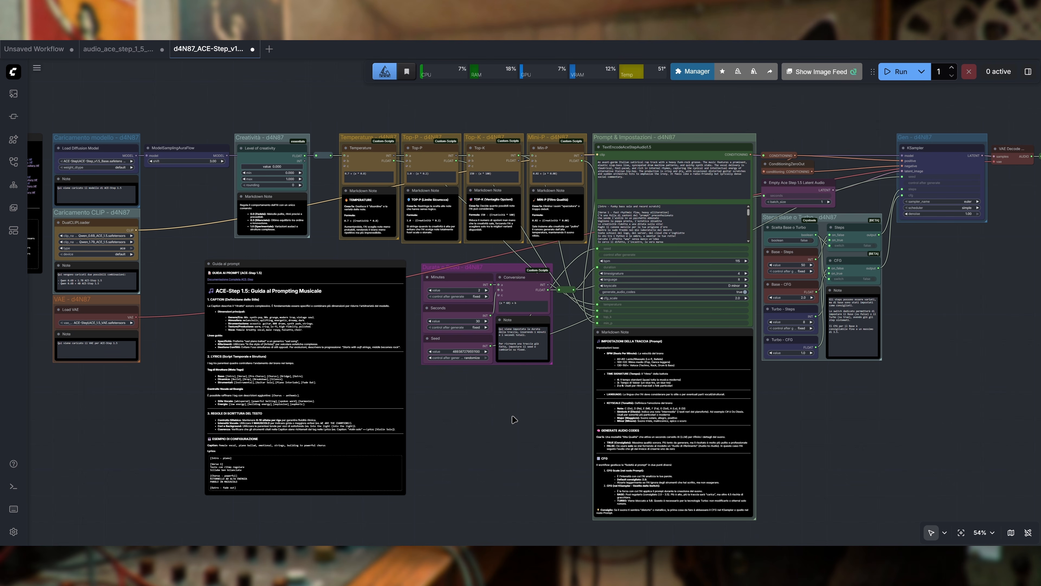
# Step: Set the Load Diffusion Model node to ACE-Step_v1.5_Turbo.safetensors and refresh the node definitions
pyautogui.scroll(2, 512, 419)
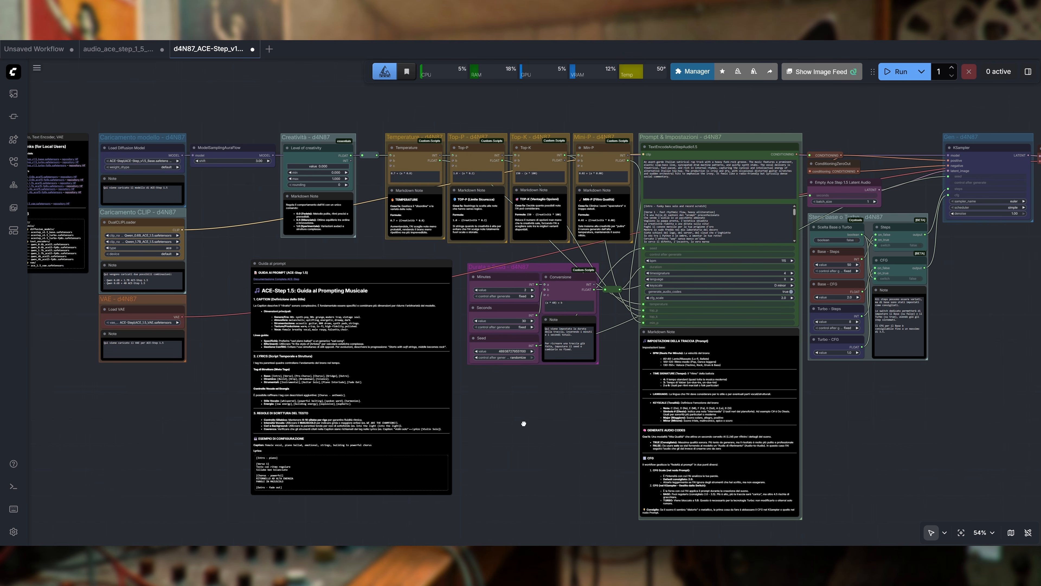
pyautogui.hscroll(5, 500, 420)
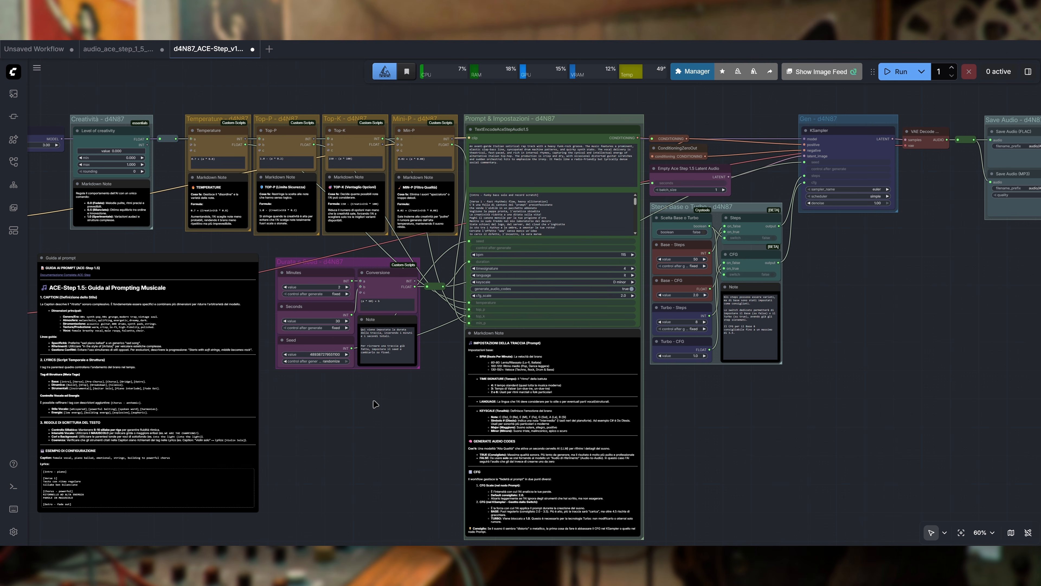
pyautogui.moveTo(341, 409); pyautogui.dragTo(610, 422)
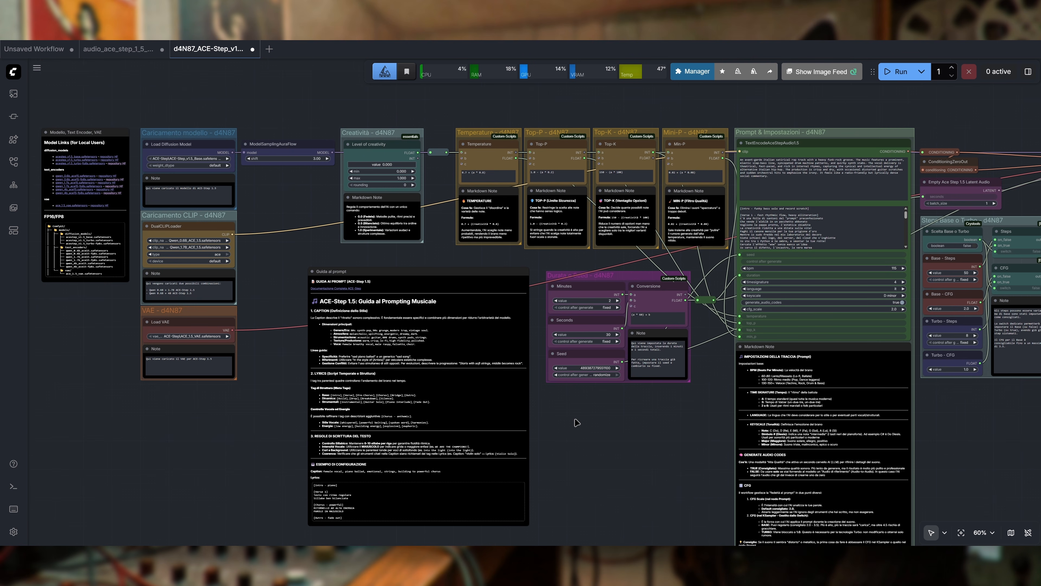
pyautogui.moveTo(299, 177); pyautogui.dragTo(458, 200)
pyautogui.scroll(10, 426, 218)
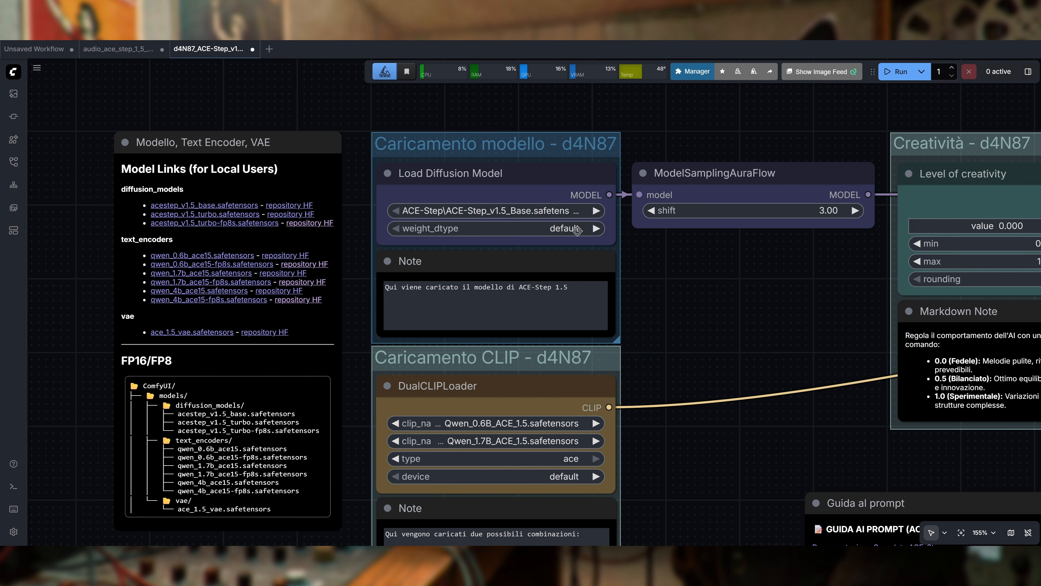
pyautogui.click(524, 213)
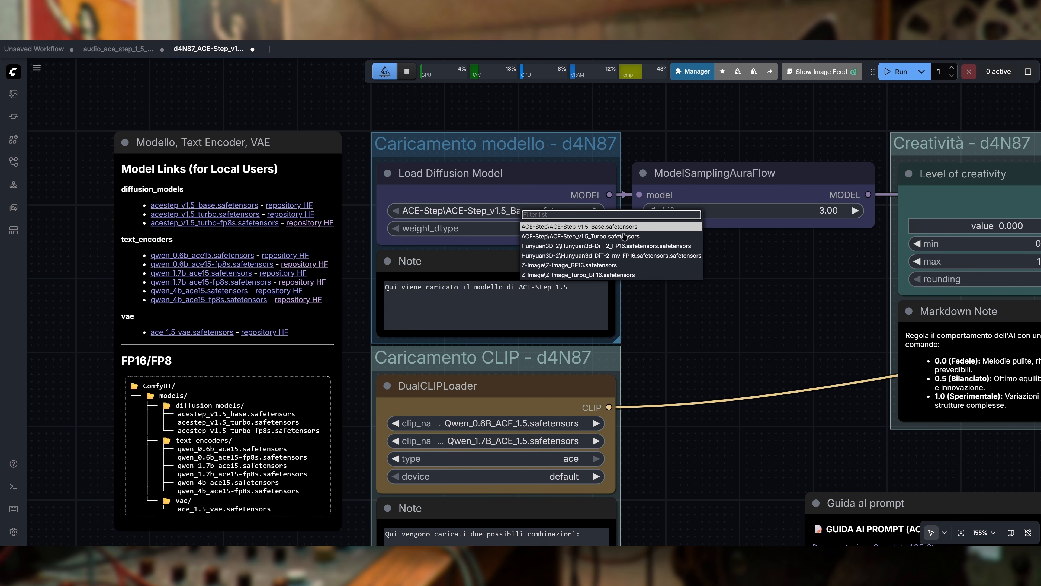
pyautogui.click(625, 236)
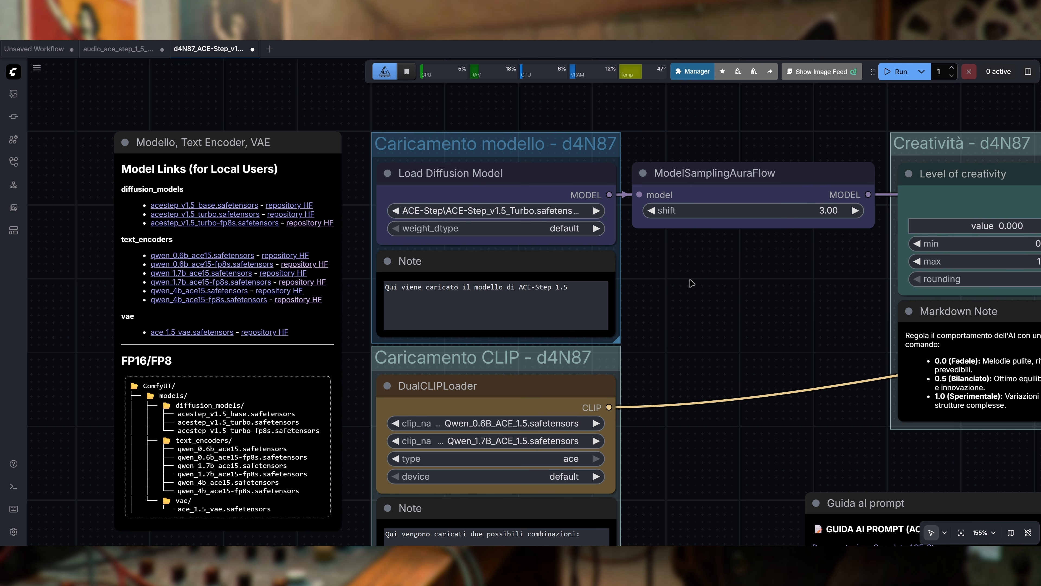
pyautogui.press('r')
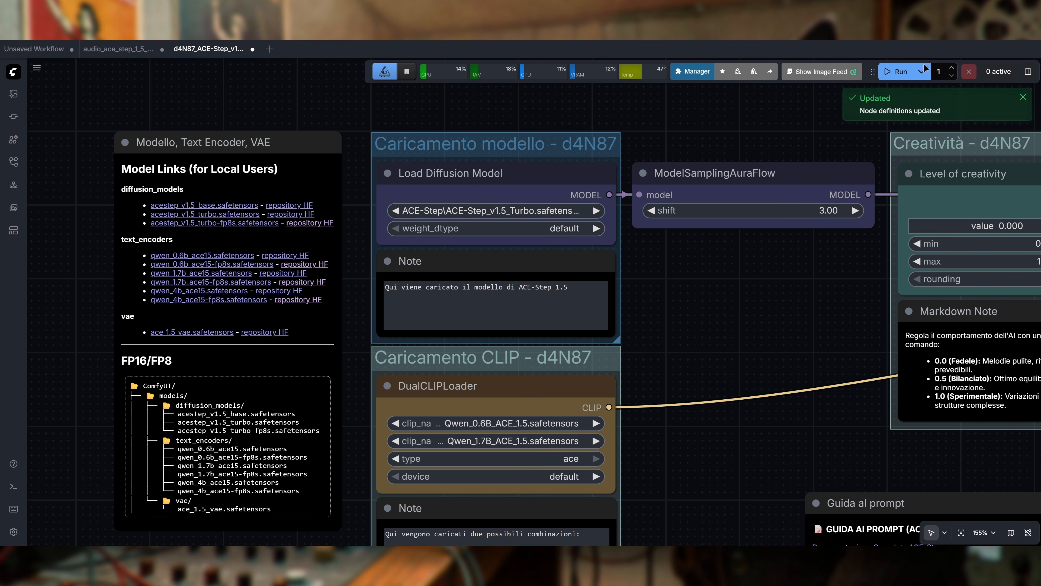
# Step: Set the second text encoder in the DualCLIPLoader node to Qwen_4B_ACE_1.5.safetensors
pyautogui.scroll(-5, 708, 332)
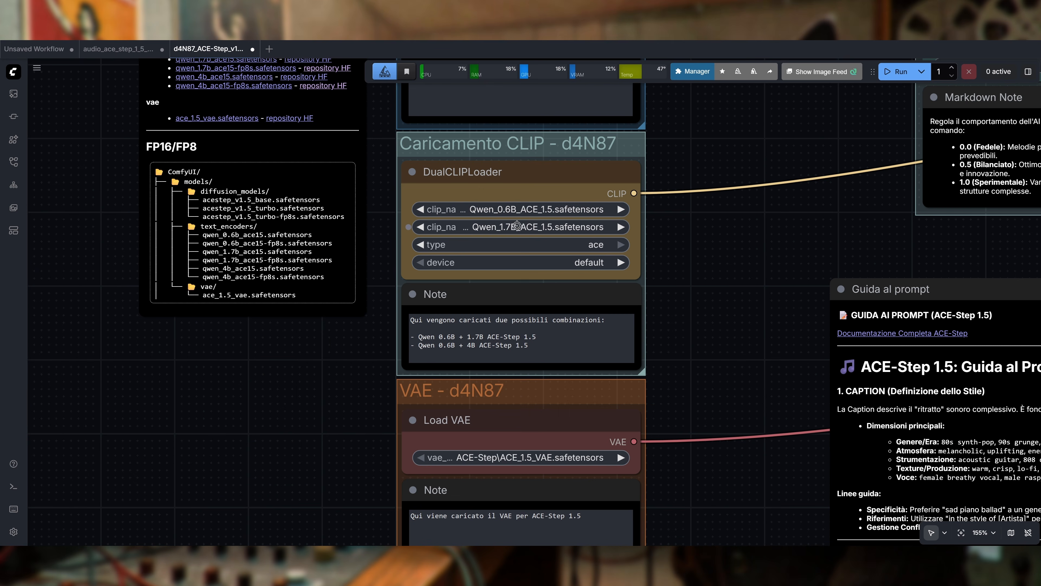
pyautogui.click(579, 225)
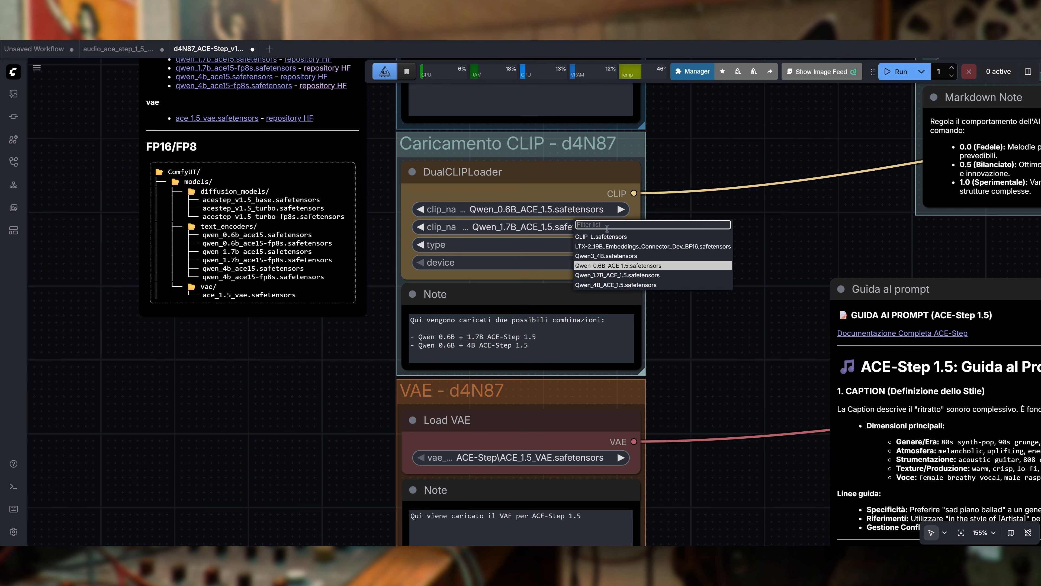
pyautogui.click(627, 287)
pyautogui.moveTo(715, 245); pyautogui.dragTo(681, 271)
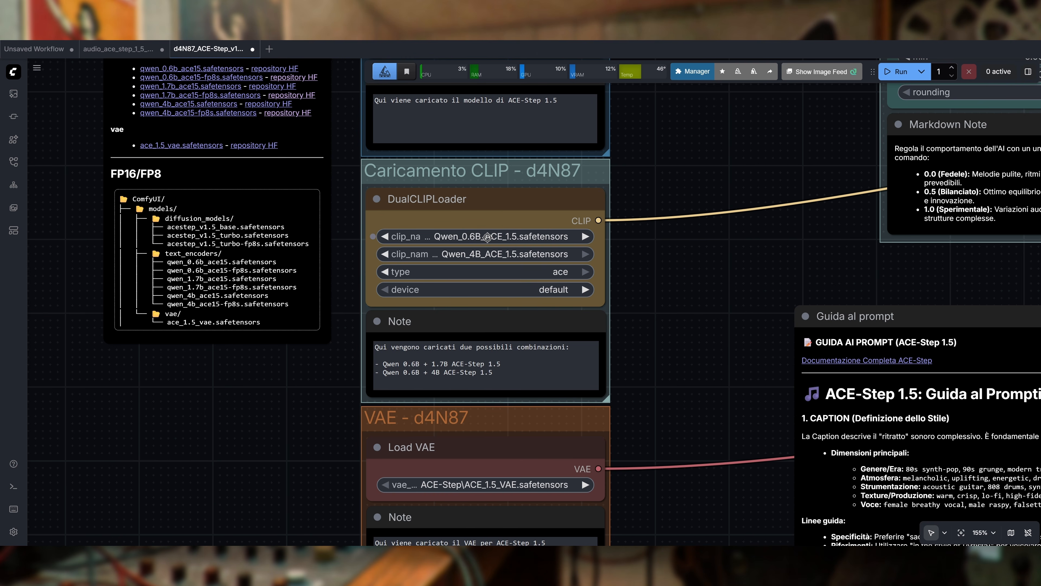
pyautogui.moveTo(487, 237); pyautogui.dragTo(455, 242)
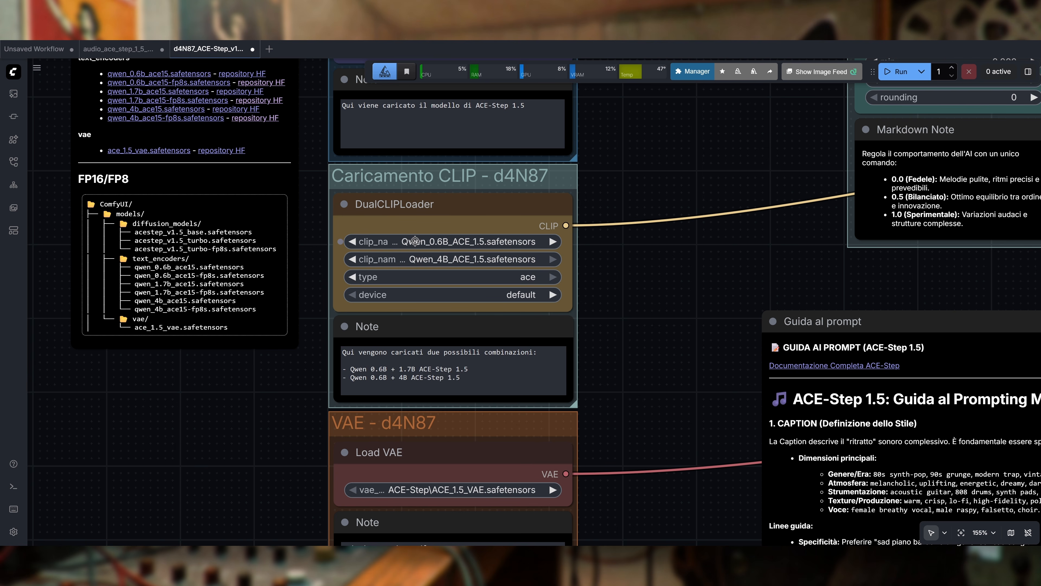
pyautogui.moveTo(744, 240); pyautogui.dragTo(533, 331)
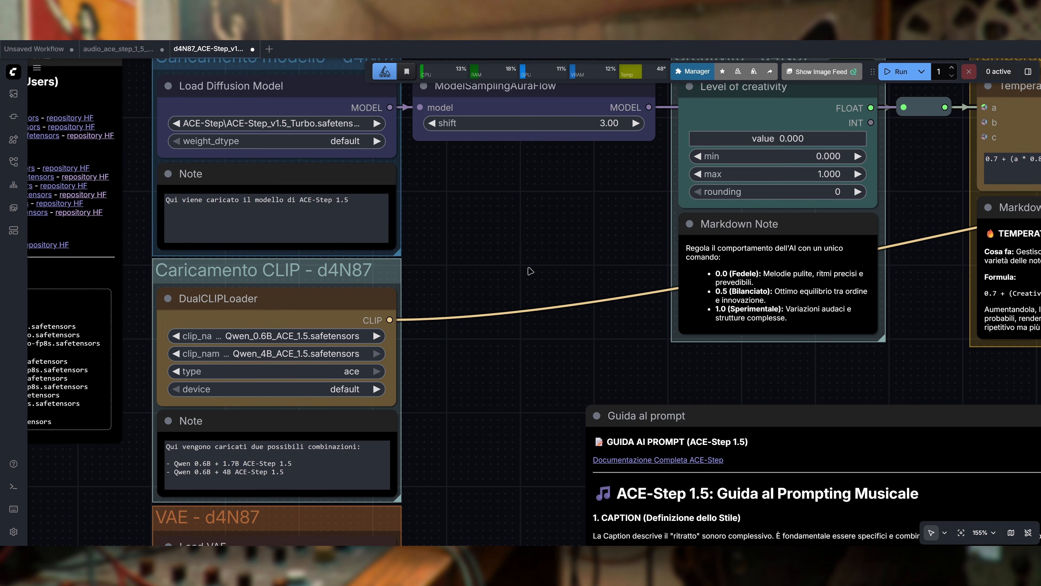
# Step: Switch the DualCLIPLoader's second text encoder back to Qwen_1.7B_ACE_1.5.safetensors
pyautogui.moveTo(530, 271); pyautogui.dragTo(694, 220)
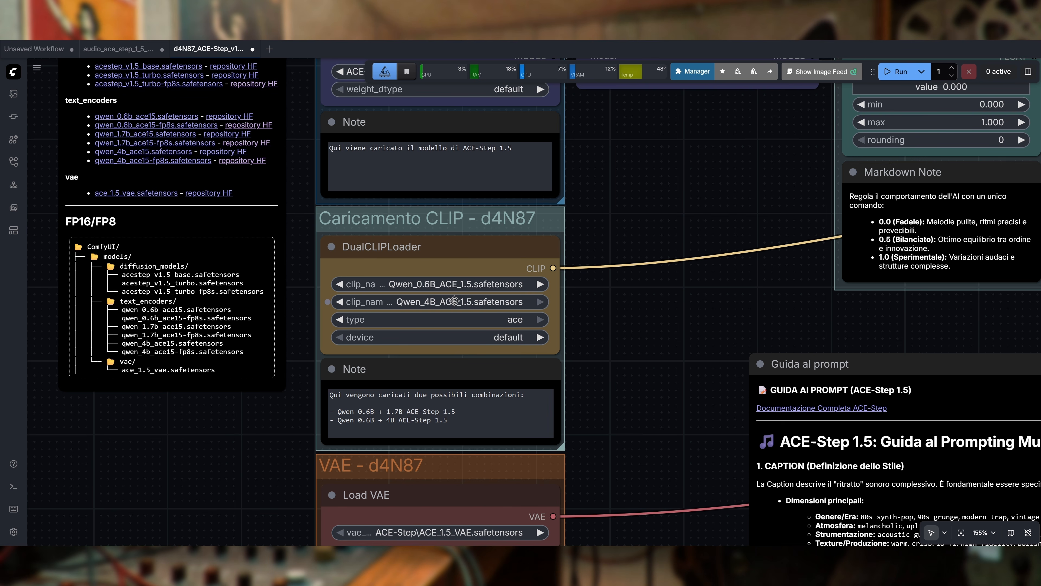
pyautogui.click(475, 301)
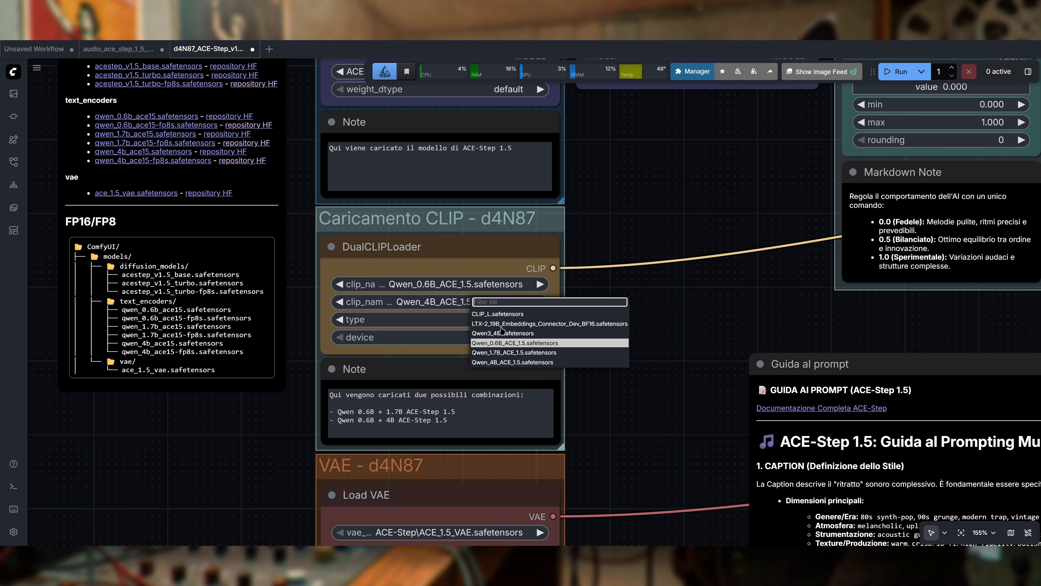
pyautogui.click(519, 348)
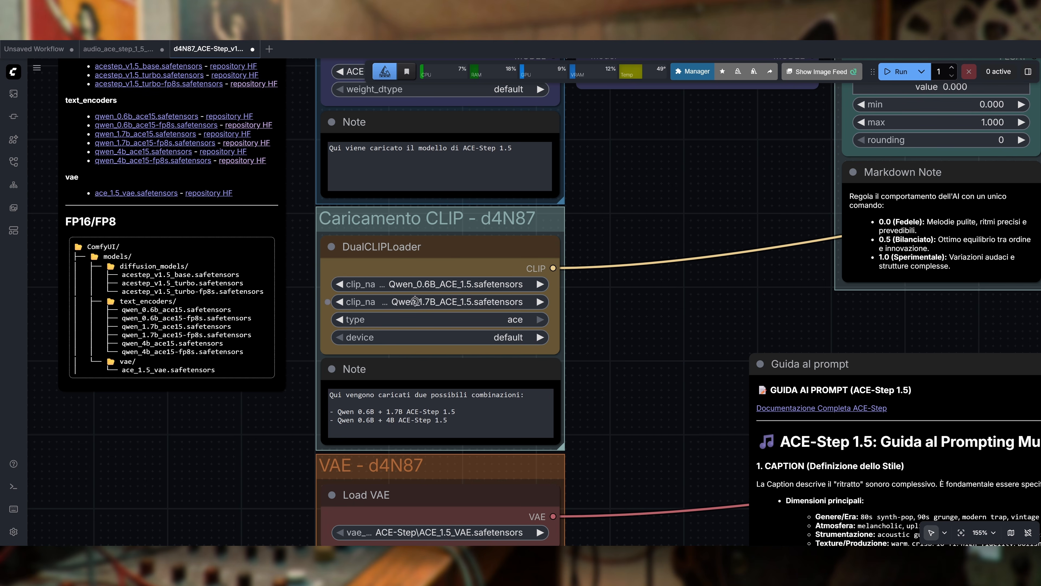
# Step: Examine the creativity group and the Temperature, Top-P, Top-K and Min-P groups through to the prompt and step settings
pyautogui.moveTo(639, 333); pyautogui.dragTo(667, 271)
pyautogui.moveTo(650, 352); pyautogui.dragTo(631, 169)
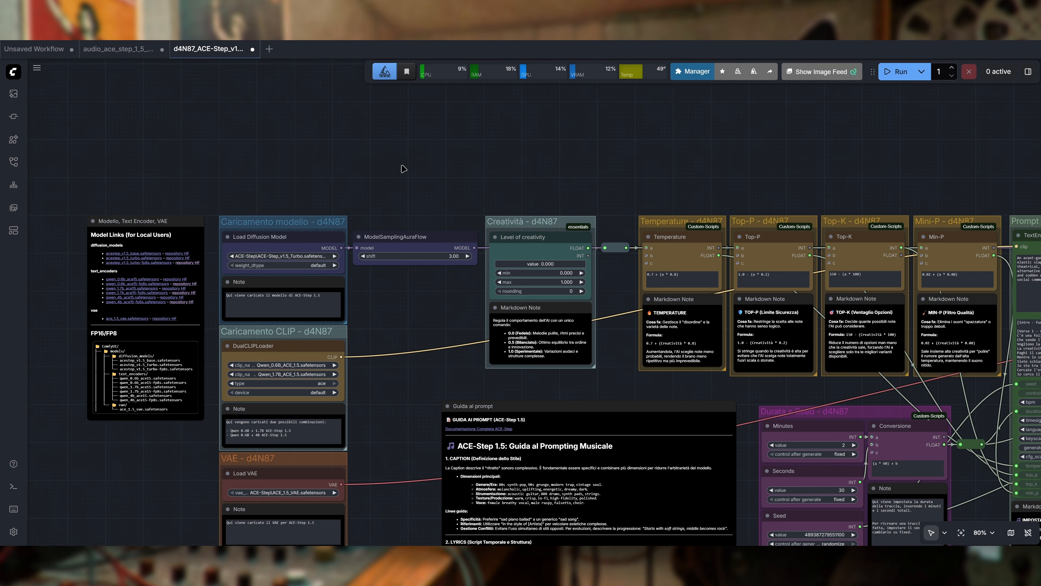
pyautogui.scroll(3, 405, 170)
pyautogui.scroll(-5, 456, 139)
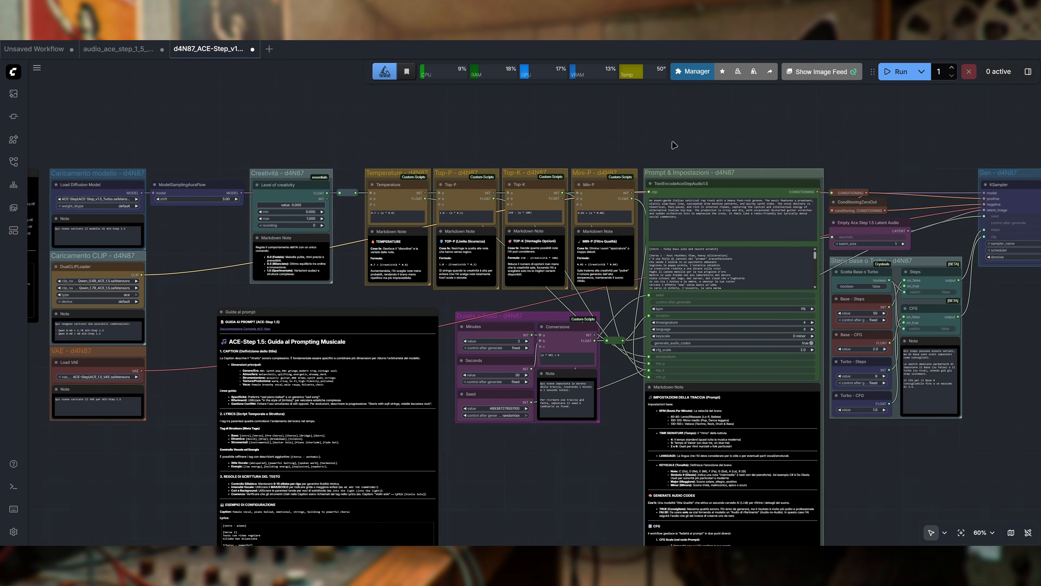
pyautogui.moveTo(652, 125); pyautogui.dragTo(478, 113)
pyautogui.moveTo(403, 227); pyautogui.dragTo(426, 259)
pyautogui.scroll(6, 591, 131)
pyautogui.moveTo(599, 127); pyautogui.dragTo(582, 96)
pyautogui.scroll(2, 710, 144)
pyautogui.moveTo(711, 144); pyautogui.dragTo(721, 109)
pyautogui.scroll(-2, 722, 111)
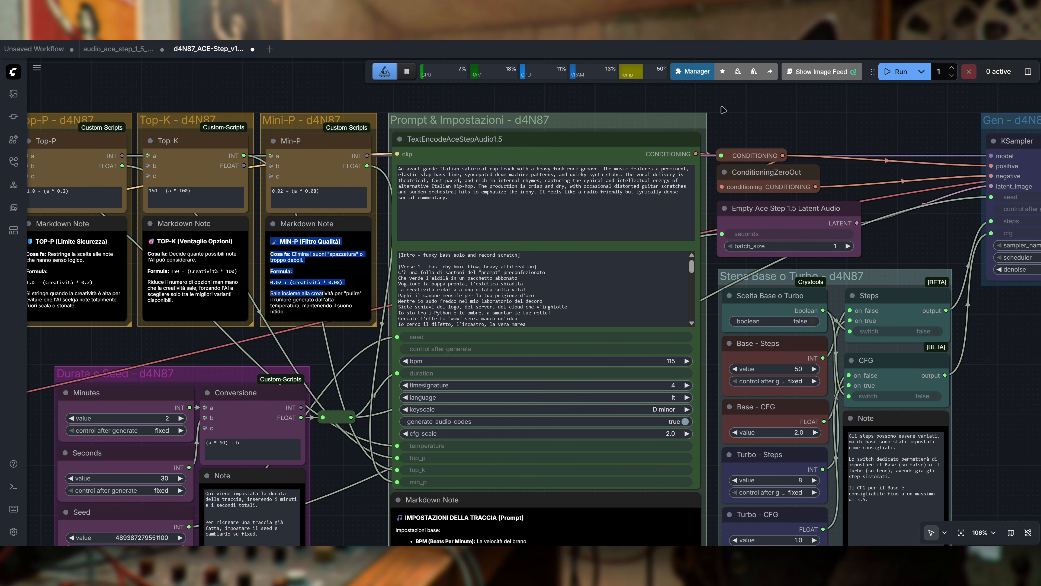
pyautogui.scroll(-2, 779, 119)
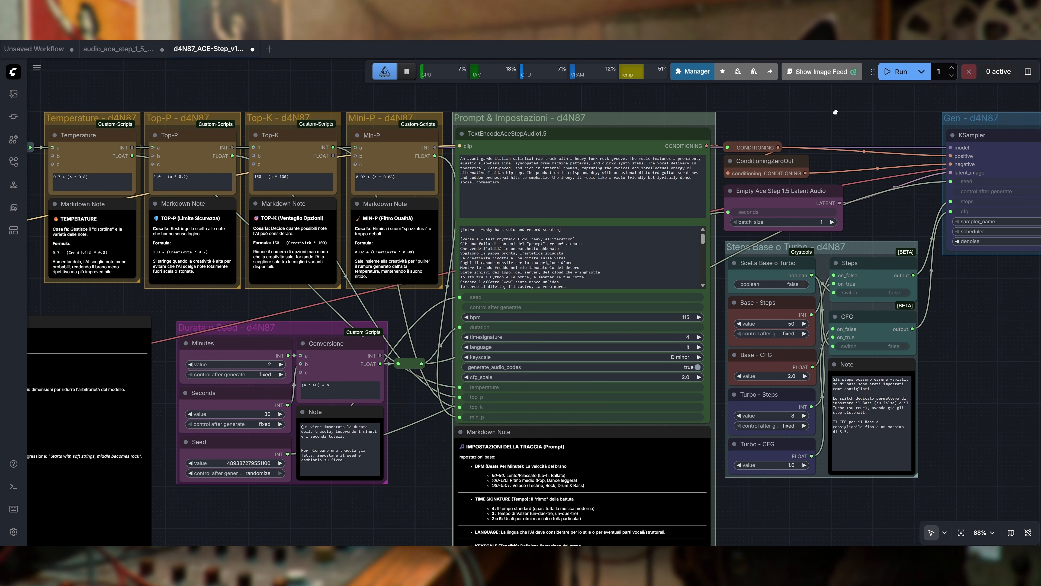
# Step: Review the style caption and the lyrics text in the TextEncodeAceStepAudio1.5 node
pyautogui.scroll(3, 780, 177)
pyautogui.moveTo(476, 203); pyautogui.dragTo(352, 153)
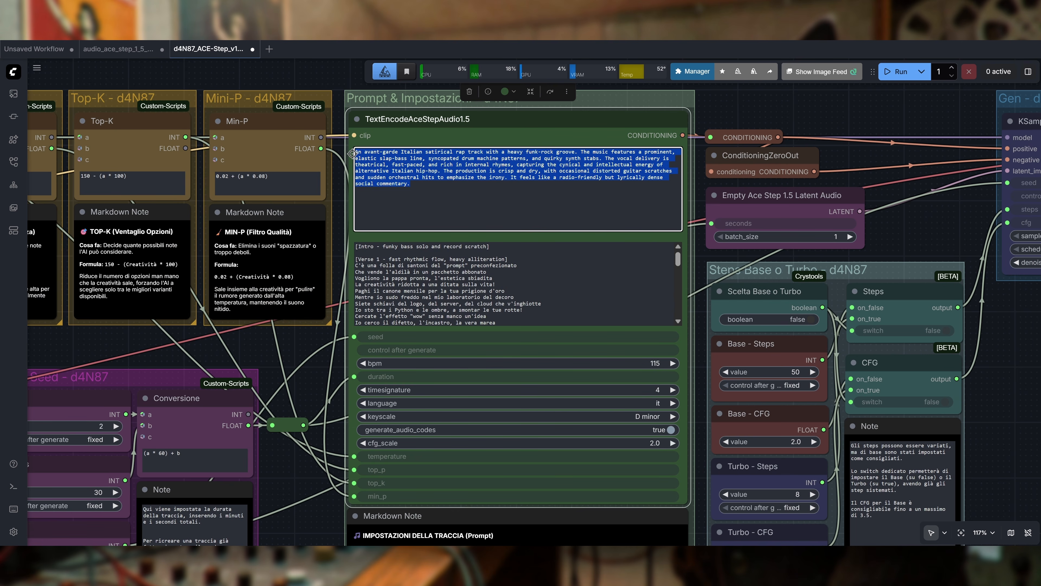
pyautogui.click(545, 273)
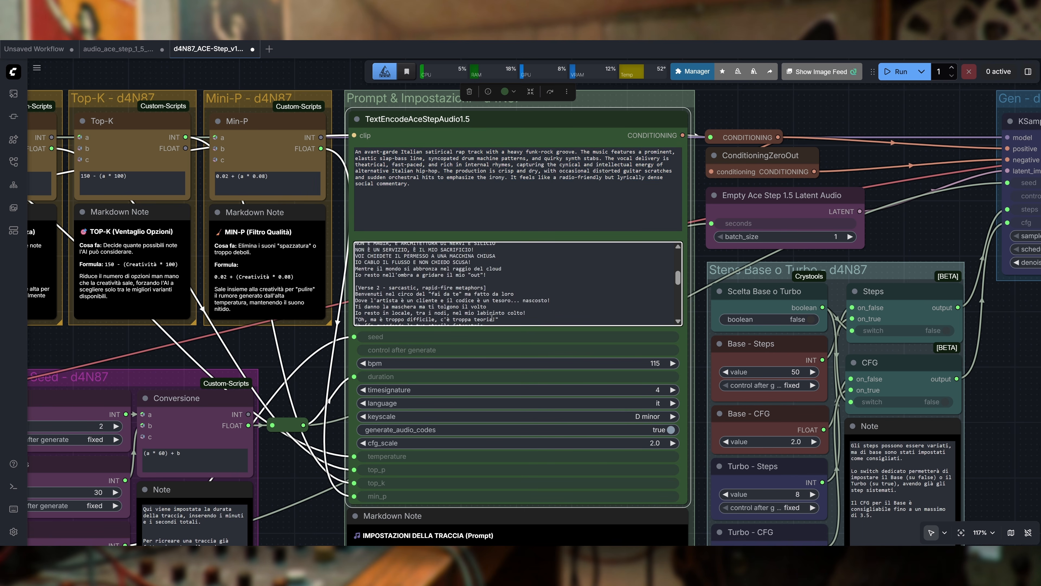
pyautogui.click(309, 347)
# Step: Examine the prompt guide note from its documentation link and caption section through lyrics tags, writing rules and example configuration
pyautogui.scroll(-1, 304, 346)
pyautogui.moveTo(303, 346); pyautogui.dragTo(695, 158)
pyautogui.scroll(-2, 337, 348)
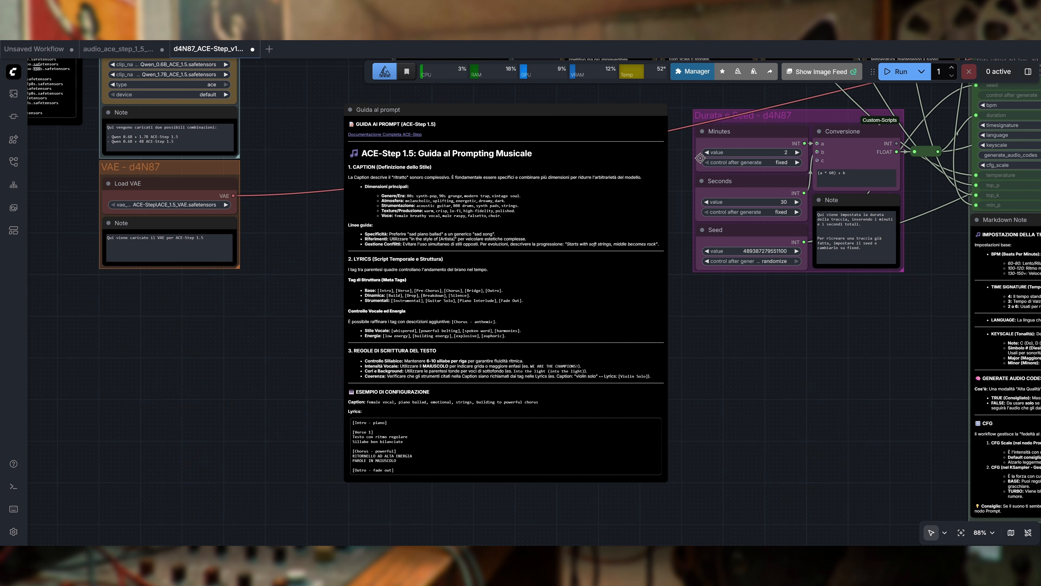
pyautogui.scroll(4, 664, 179)
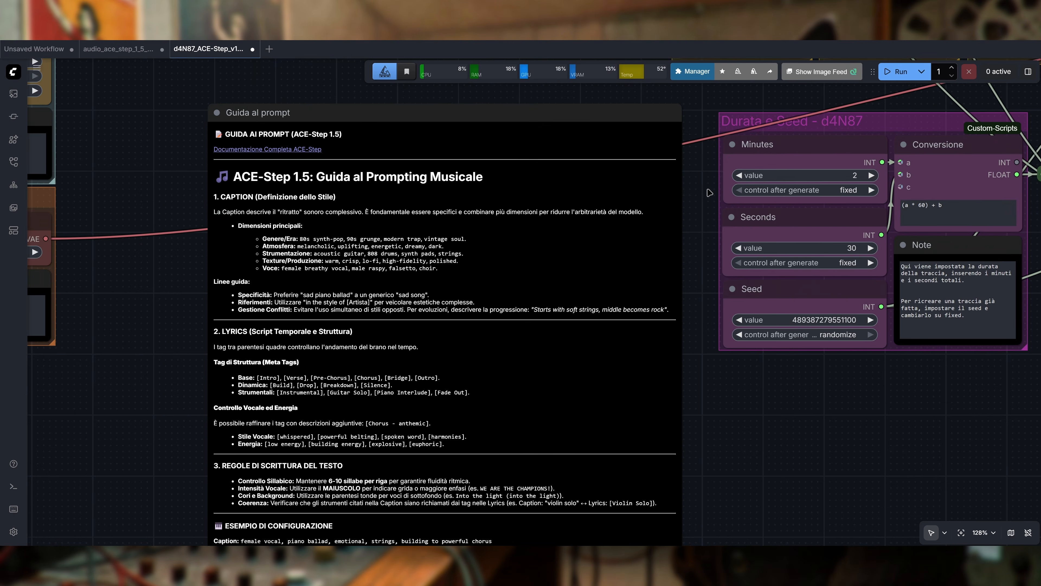
pyautogui.moveTo(703, 209); pyautogui.dragTo(741, 99)
pyautogui.moveTo(746, 152); pyautogui.dragTo(767, 295)
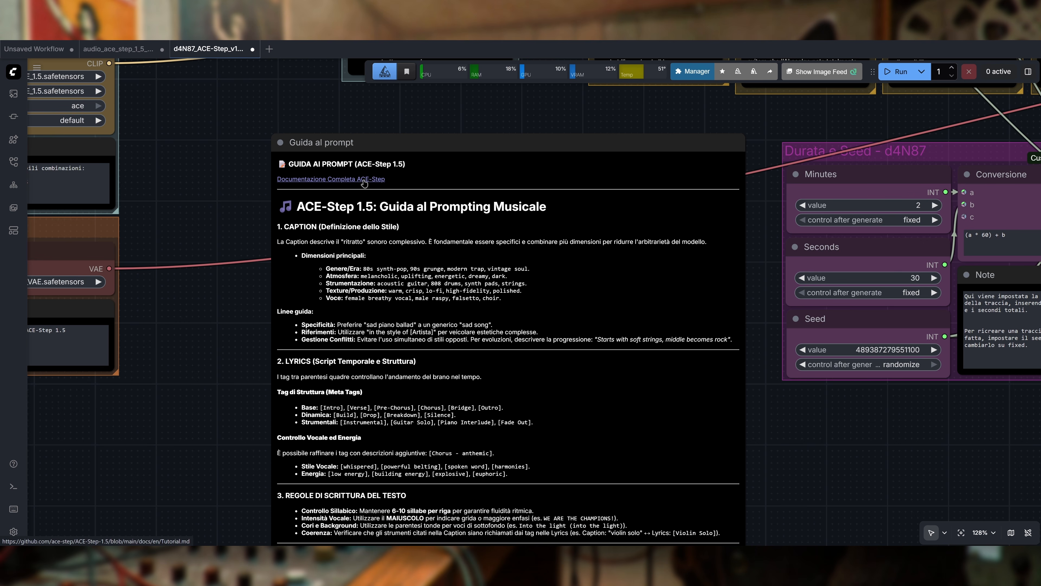
pyautogui.scroll(2, 250, 321)
pyautogui.moveTo(249, 320); pyautogui.dragTo(170, 167)
pyautogui.scroll(-1, 294, 133)
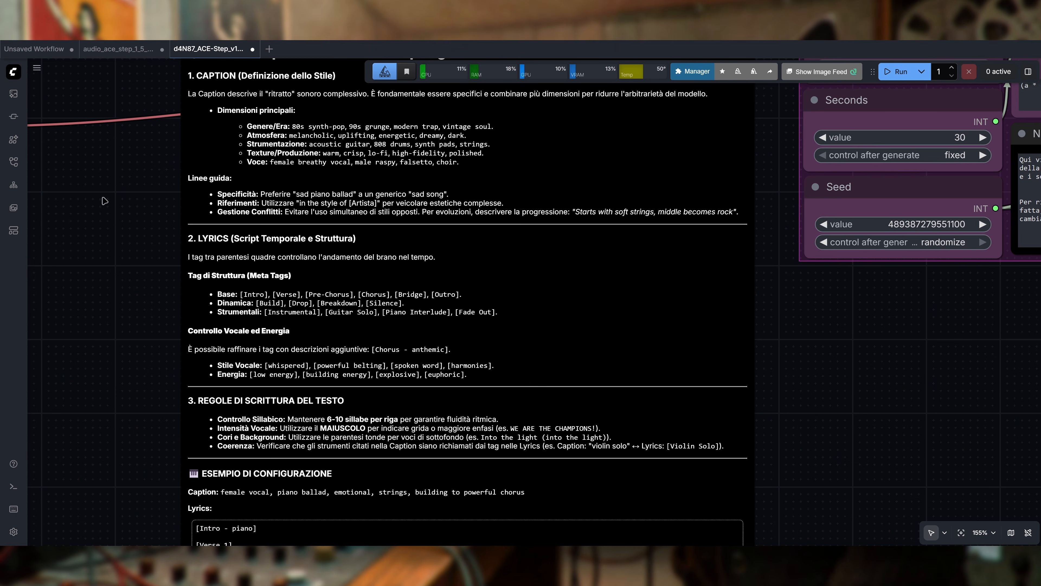
pyautogui.moveTo(98, 369); pyautogui.dragTo(123, 272)
pyautogui.scroll(-1, 116, 257)
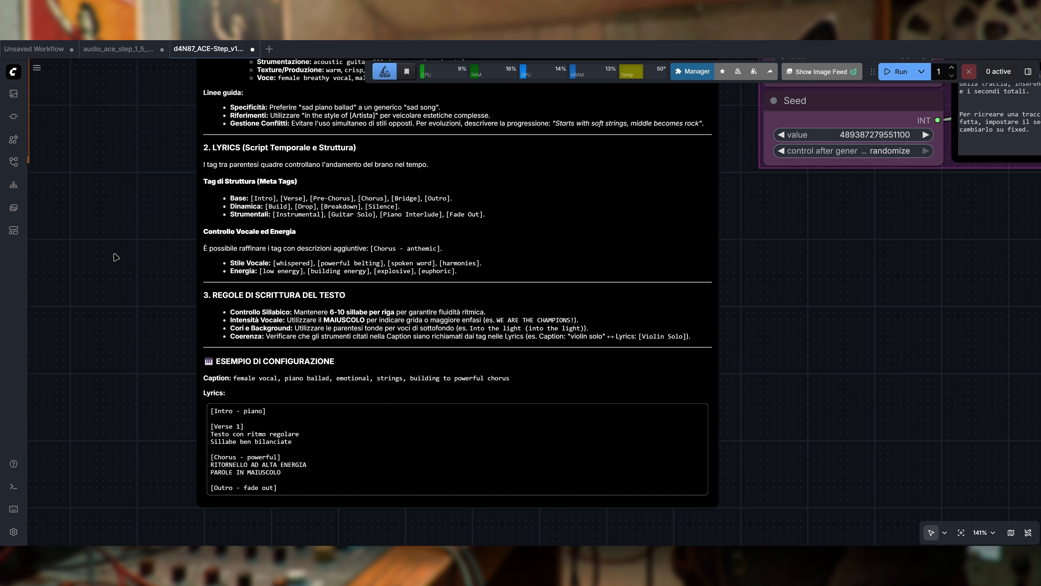
pyautogui.moveTo(857, 291); pyautogui.dragTo(857, 279)
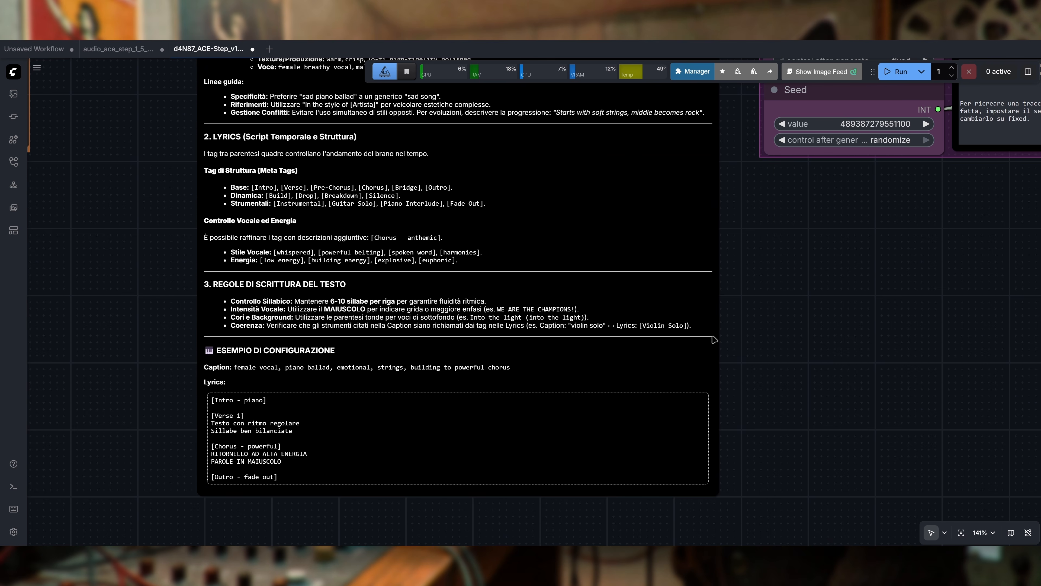
# Step: Highlight the whole style caption in the TextEncodeAceStepAudio1.5 node for review
pyautogui.scroll(-3, 621, 321)
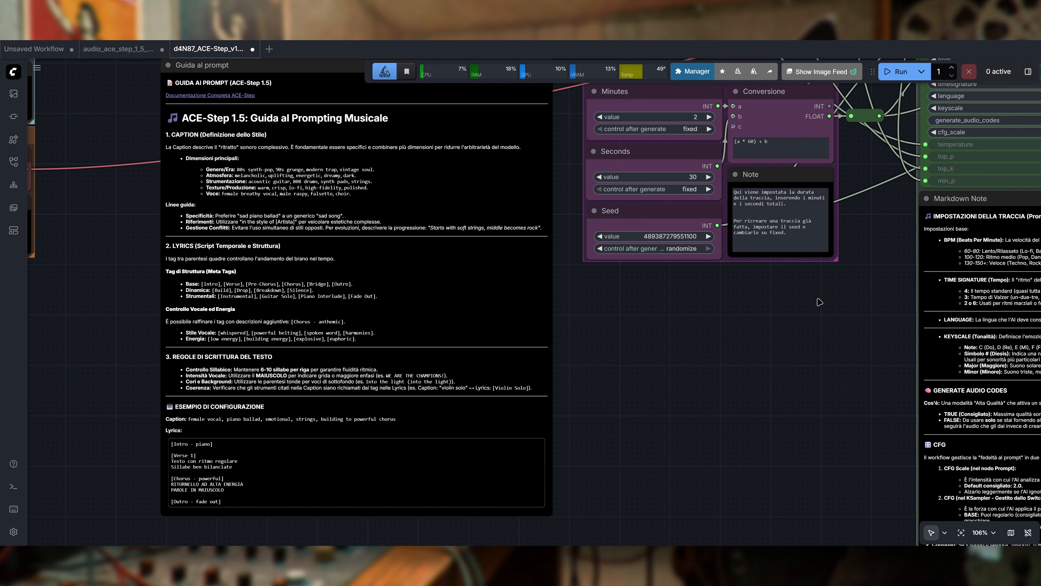
pyautogui.moveTo(818, 300); pyautogui.dragTo(333, 459)
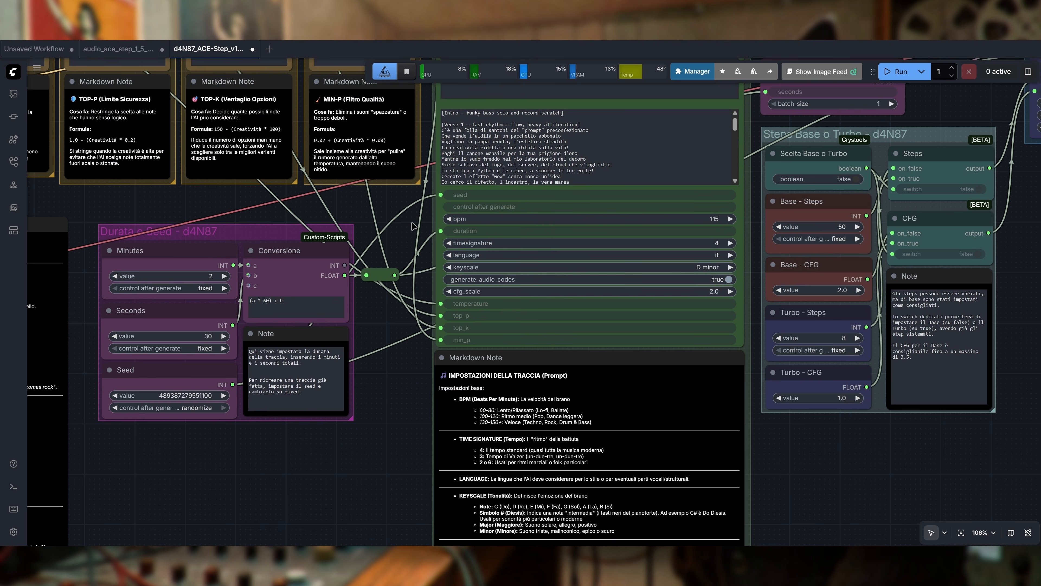
pyautogui.moveTo(408, 209); pyautogui.dragTo(374, 331)
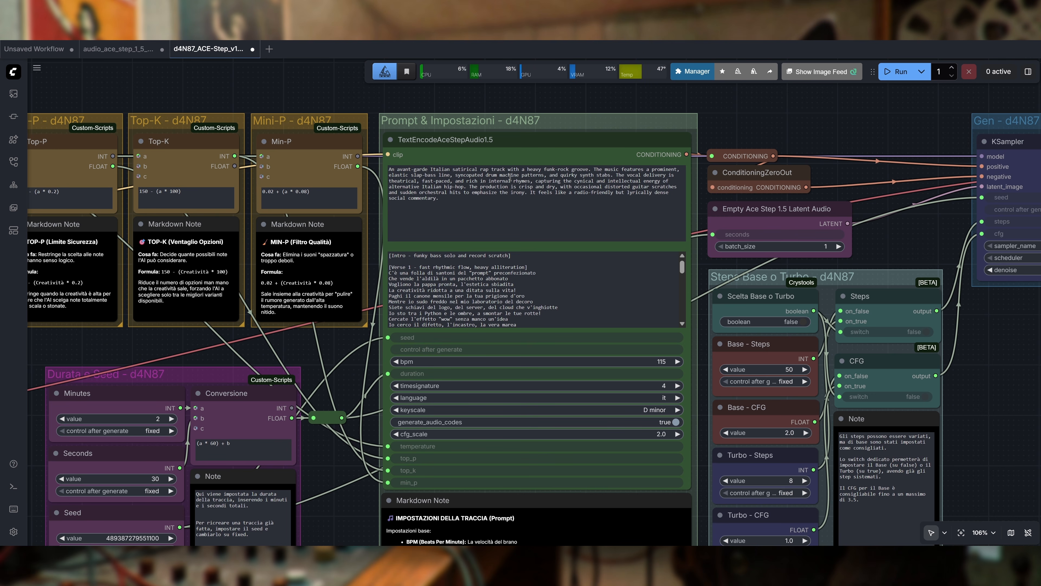
pyautogui.moveTo(753, 129); pyautogui.dragTo(783, 123)
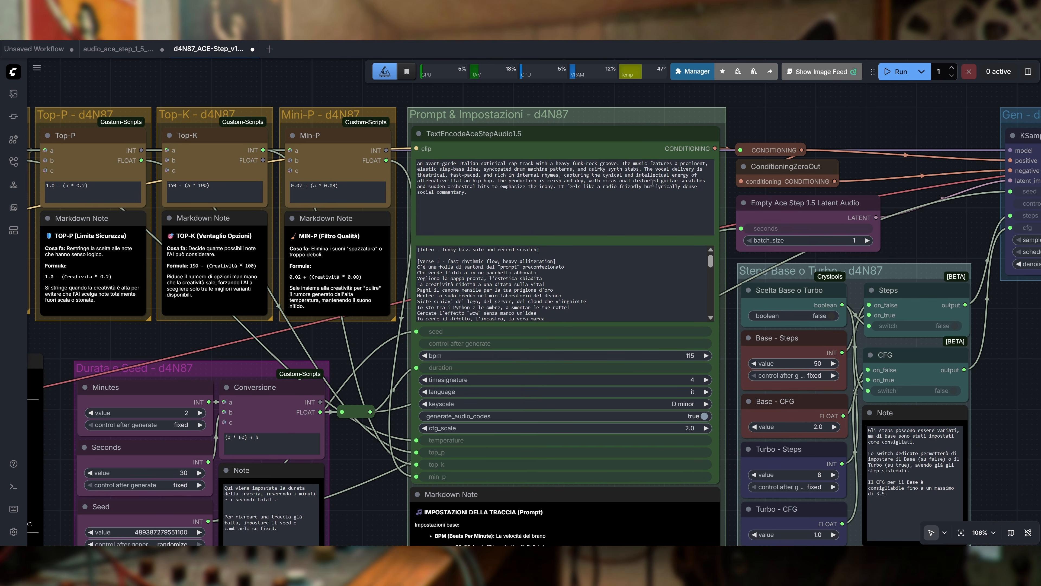
pyautogui.moveTo(575, 197); pyautogui.dragTo(547, 183)
pyautogui.click(447, 185)
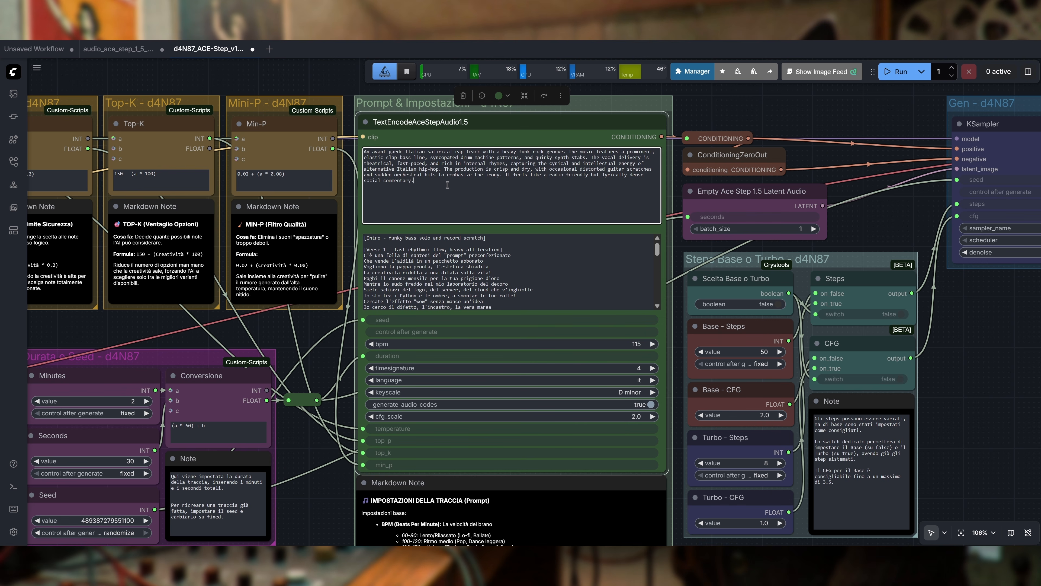
pyautogui.moveTo(411, 179); pyautogui.dragTo(366, 152)
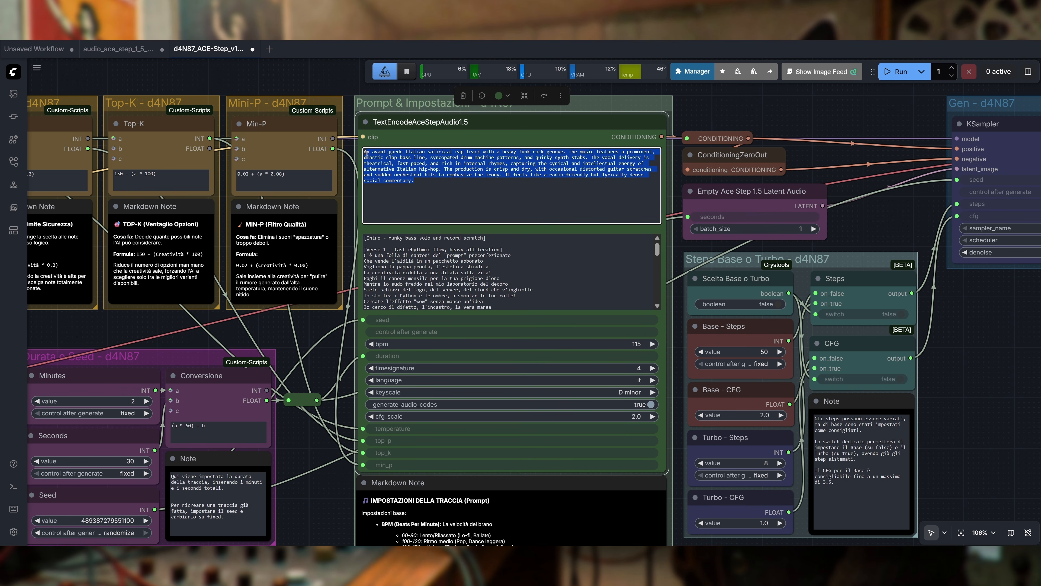
# Step: Review the lyrics text in the TextEncodeAceStepAudio1.5 node down to the Chorus section
pyautogui.click(496, 259)
pyautogui.scroll(-3, 493, 251)
pyautogui.scroll(-5, 411, 344)
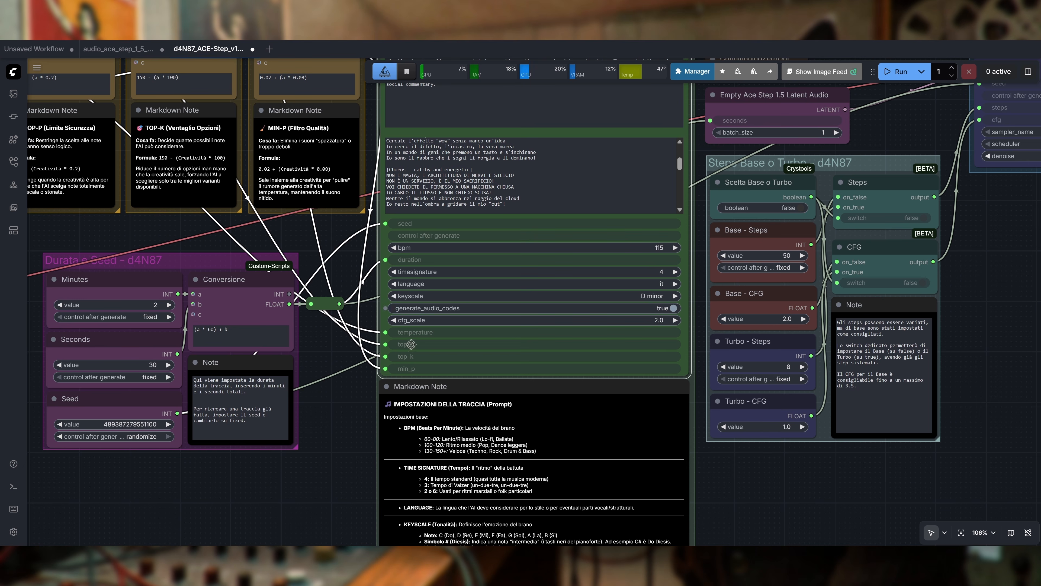
pyautogui.scroll(-2, 411, 344)
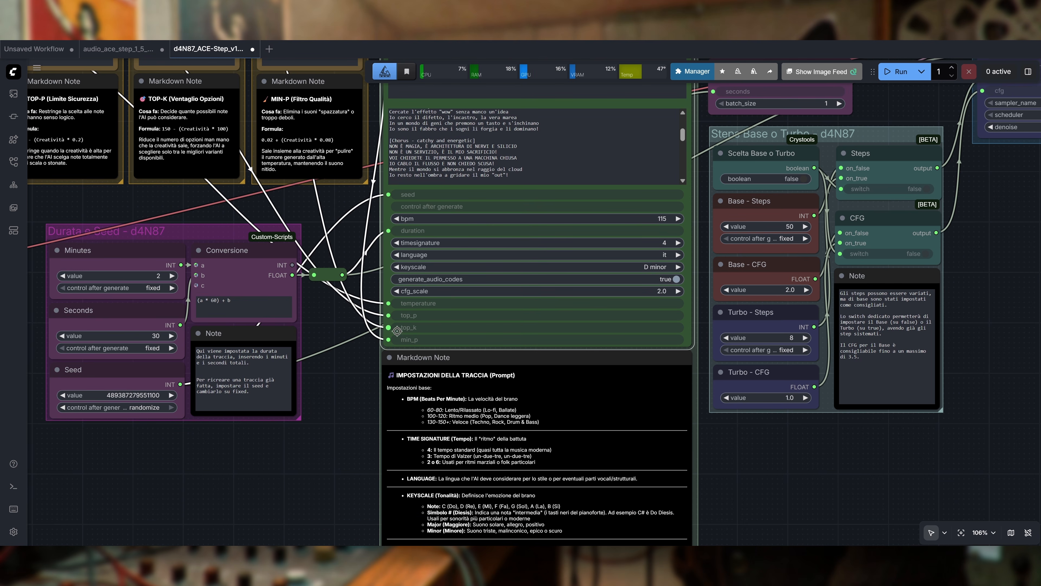
# Step: Trace the Seed node's connections and check its control-after-generate options without changing the selection
pyautogui.moveTo(358, 329); pyautogui.dragTo(481, 333)
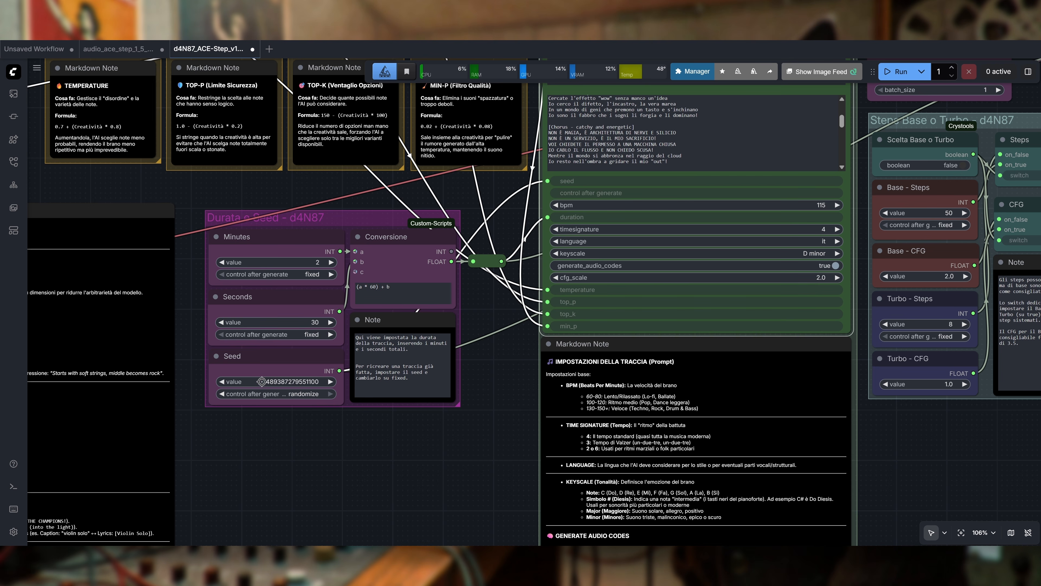
pyautogui.click(271, 368)
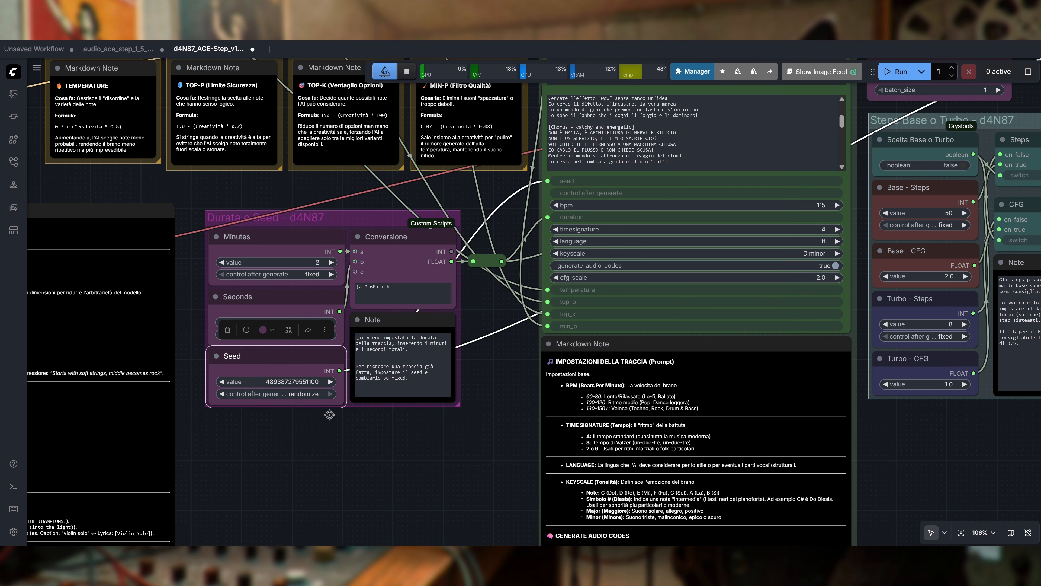
pyautogui.scroll(-2, 435, 470)
pyautogui.moveTo(359, 442); pyautogui.dragTo(251, 486)
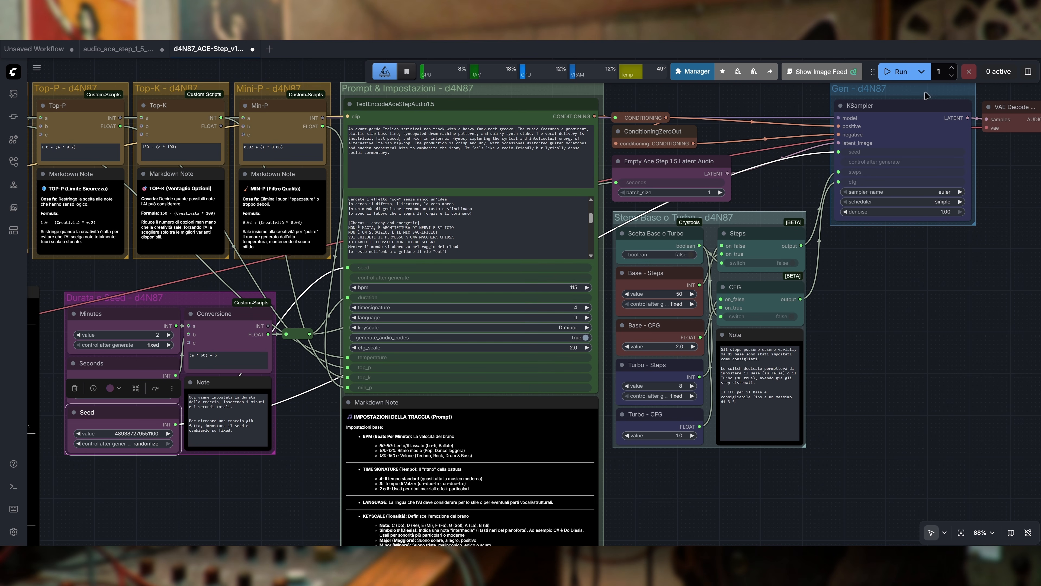
pyautogui.moveTo(242, 469); pyautogui.dragTo(359, 433)
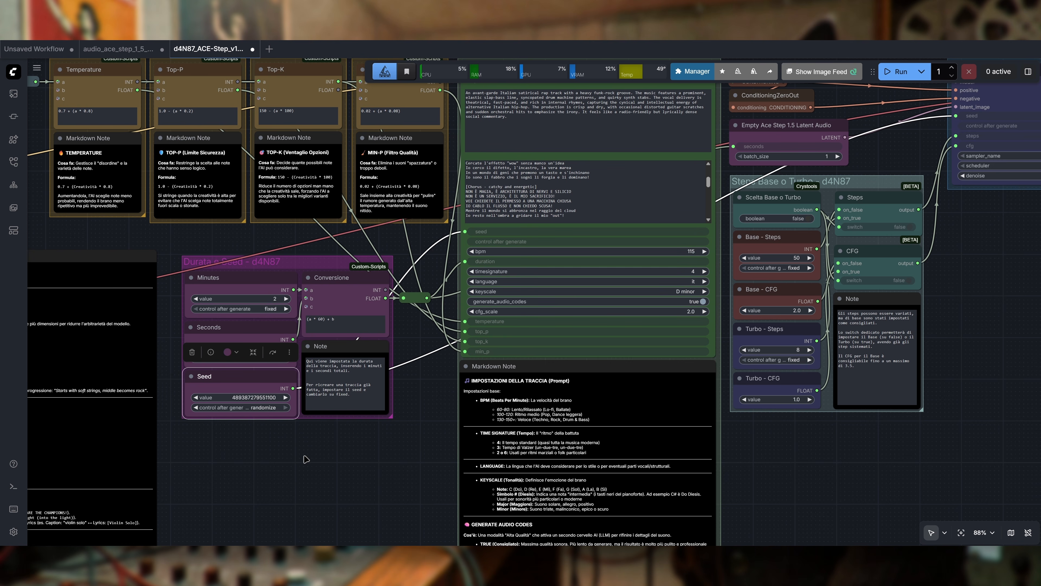
pyautogui.click(260, 408)
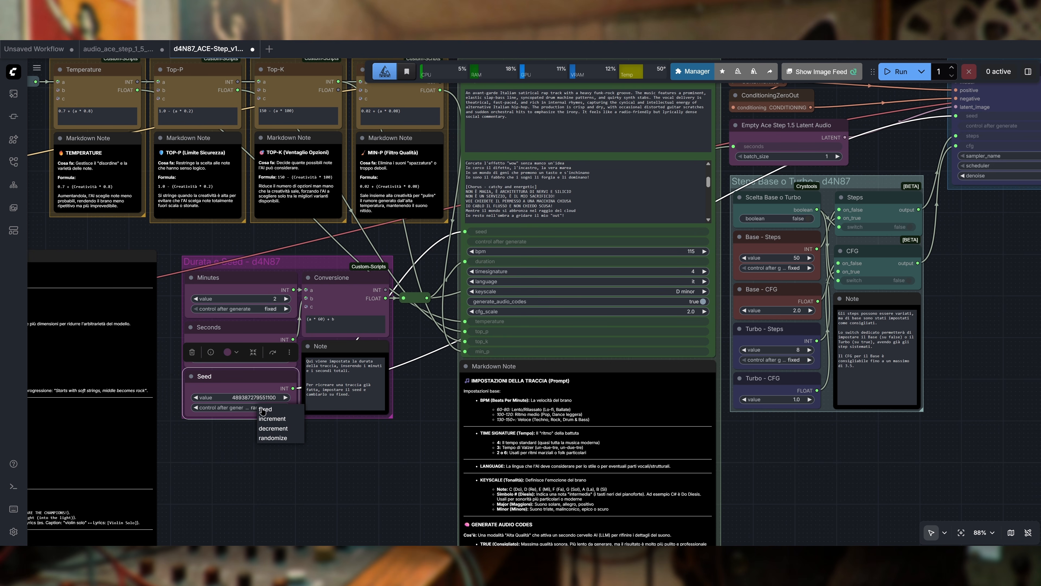
pyautogui.click(214, 452)
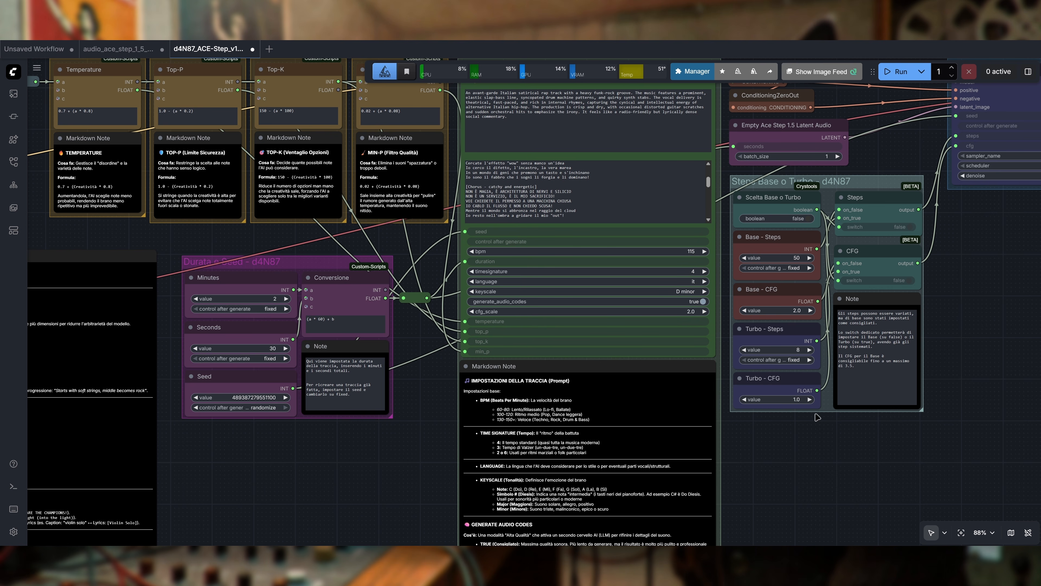
# Step: Examine the duration and seed group, its links into the prompt node, and the bpm setting with its note
pyautogui.moveTo(391, 454); pyautogui.dragTo(349, 466)
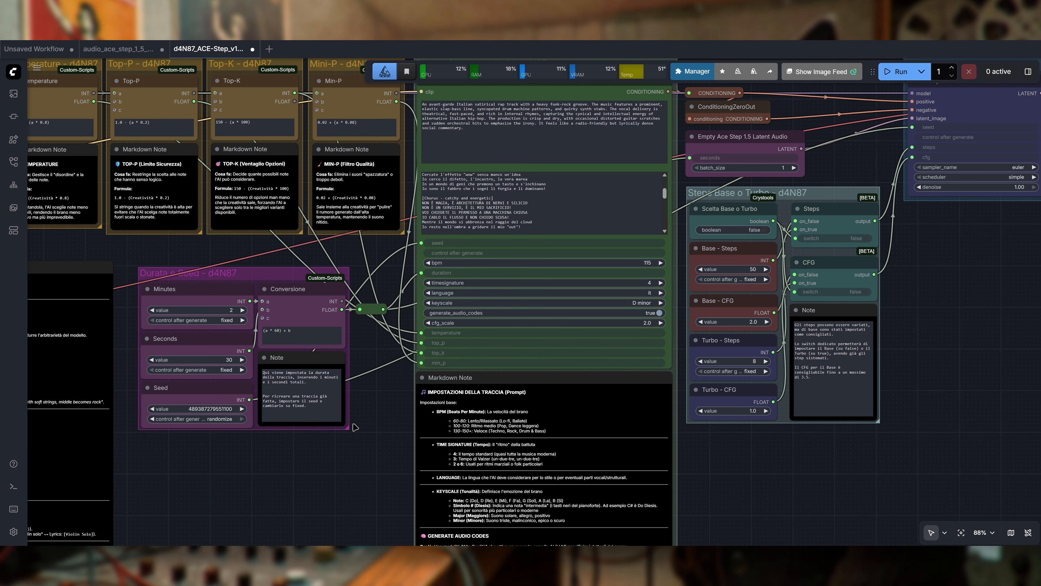
pyautogui.scroll(-1, 354, 427)
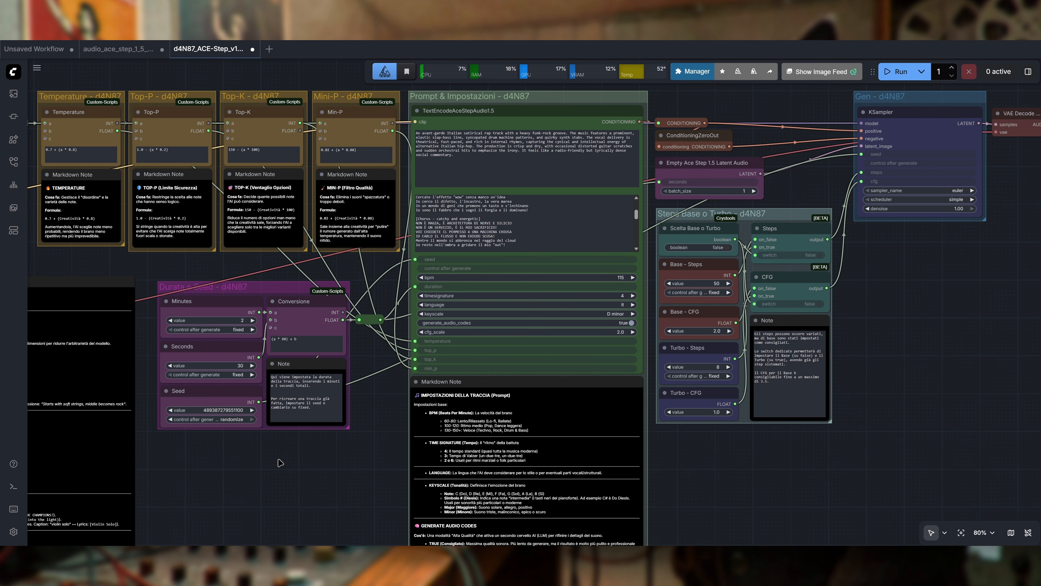
pyautogui.scroll(5, 381, 289)
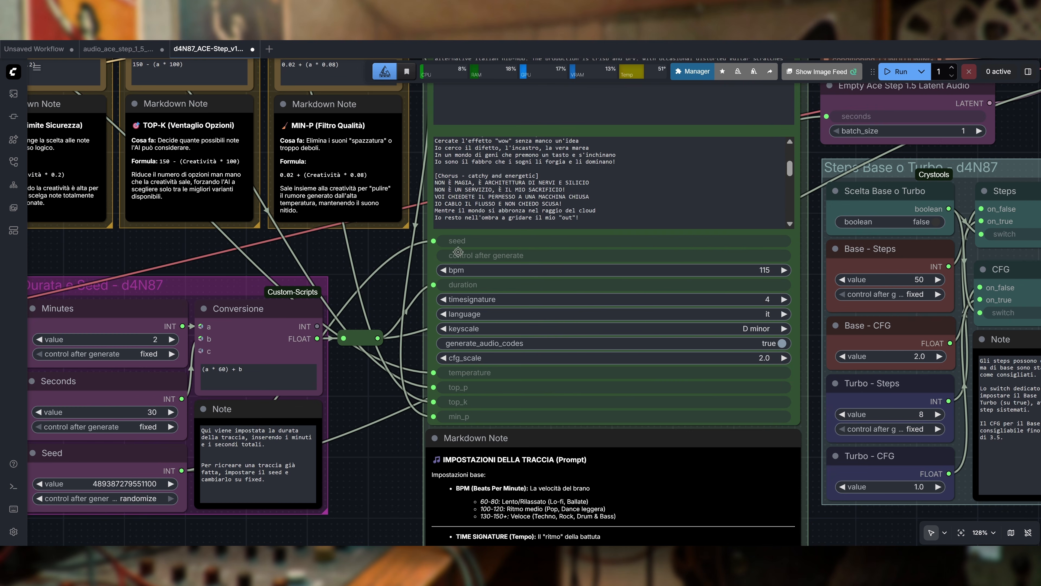
pyautogui.moveTo(393, 270); pyautogui.dragTo(294, 279)
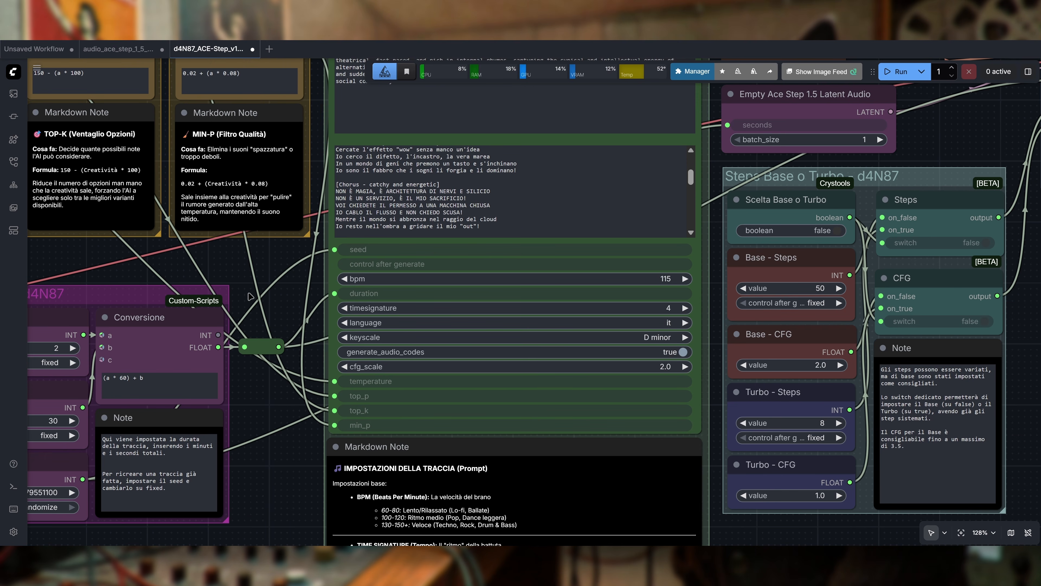
pyautogui.moveTo(272, 269); pyautogui.dragTo(233, 218)
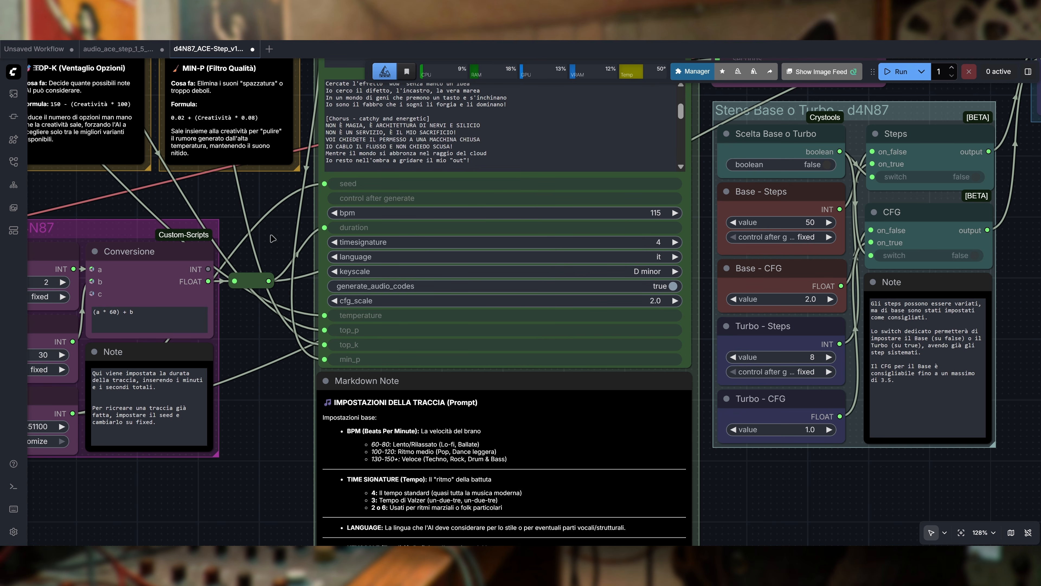
pyautogui.scroll(-2, 272, 239)
pyautogui.moveTo(263, 233); pyautogui.dragTo(312, 262)
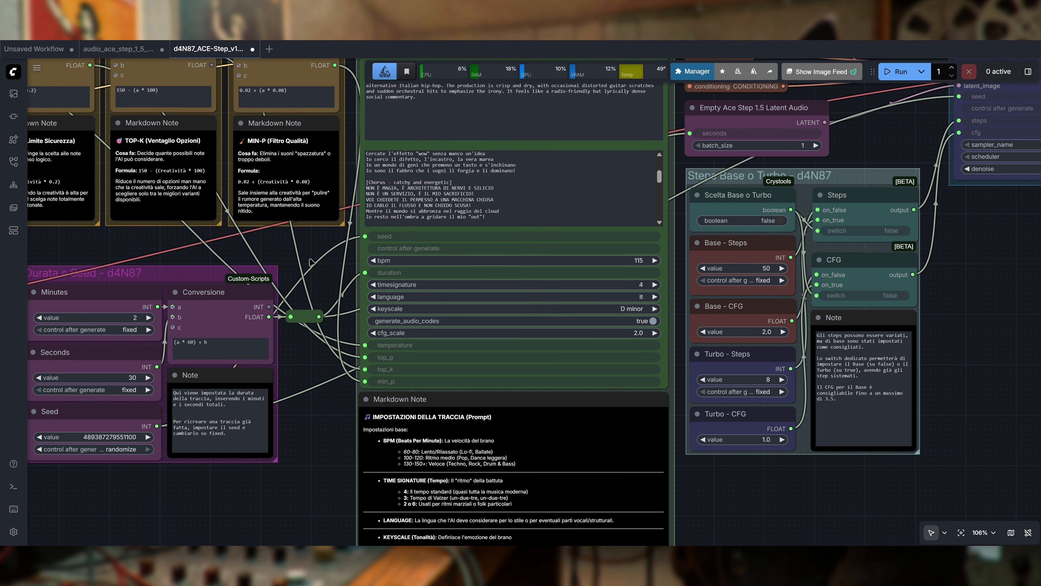
pyautogui.scroll(3, 311, 262)
pyautogui.scroll(-3, 242, 254)
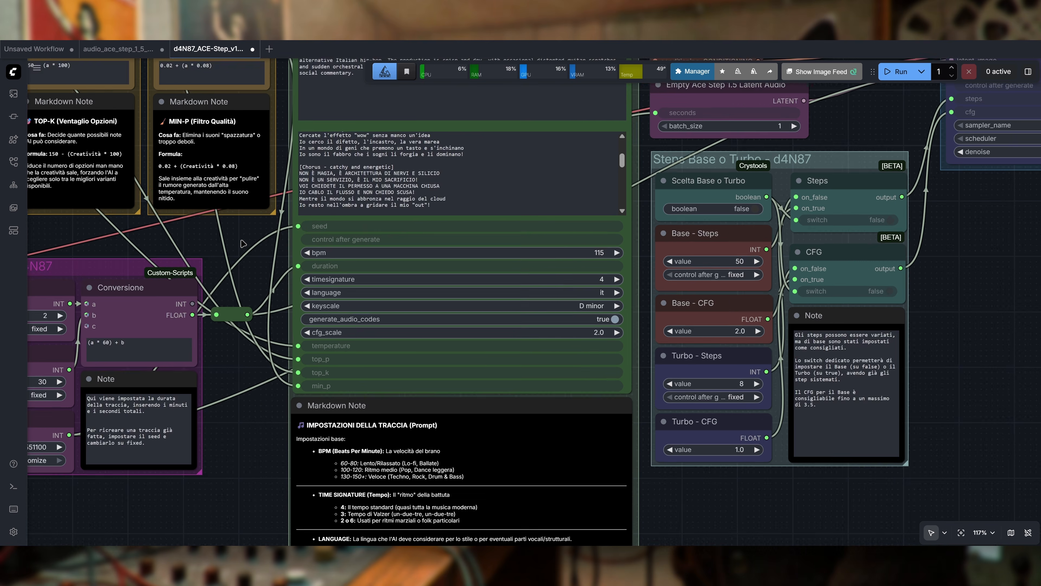
pyautogui.moveTo(242, 243); pyautogui.dragTo(284, 260)
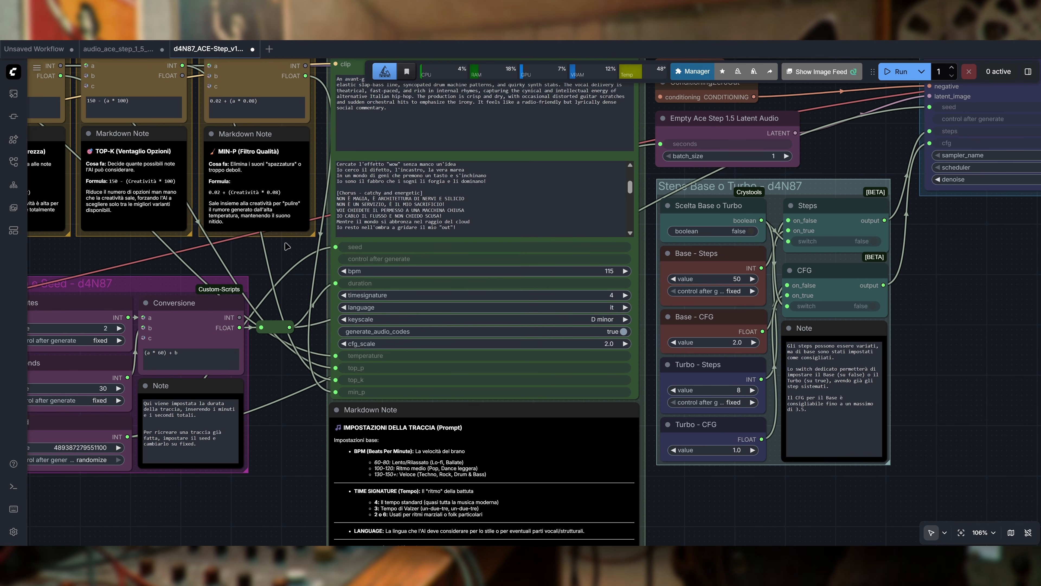
pyautogui.moveTo(288, 263); pyautogui.dragTo(331, 265)
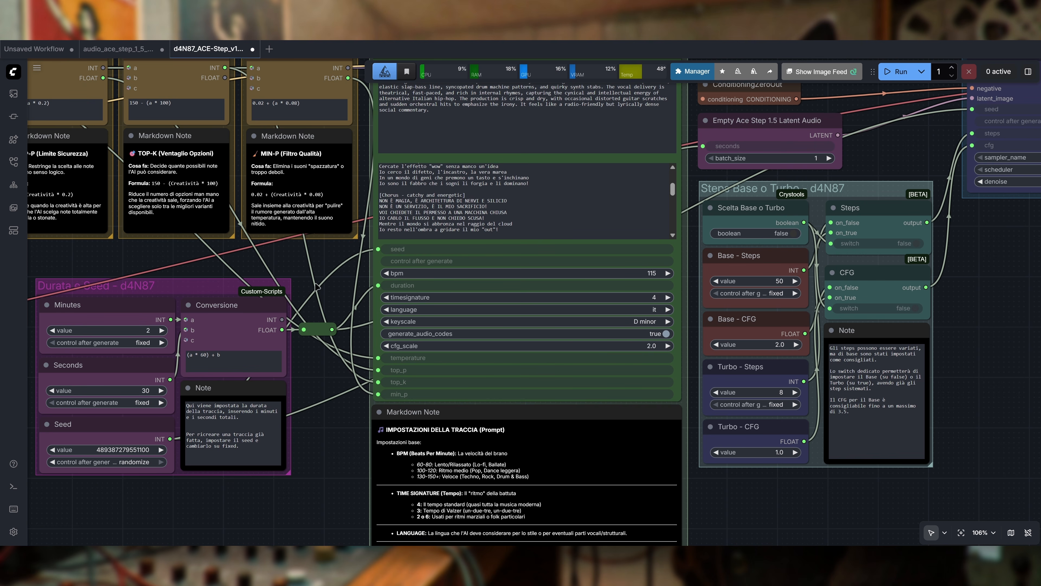
pyautogui.scroll(-1, 336, 259)
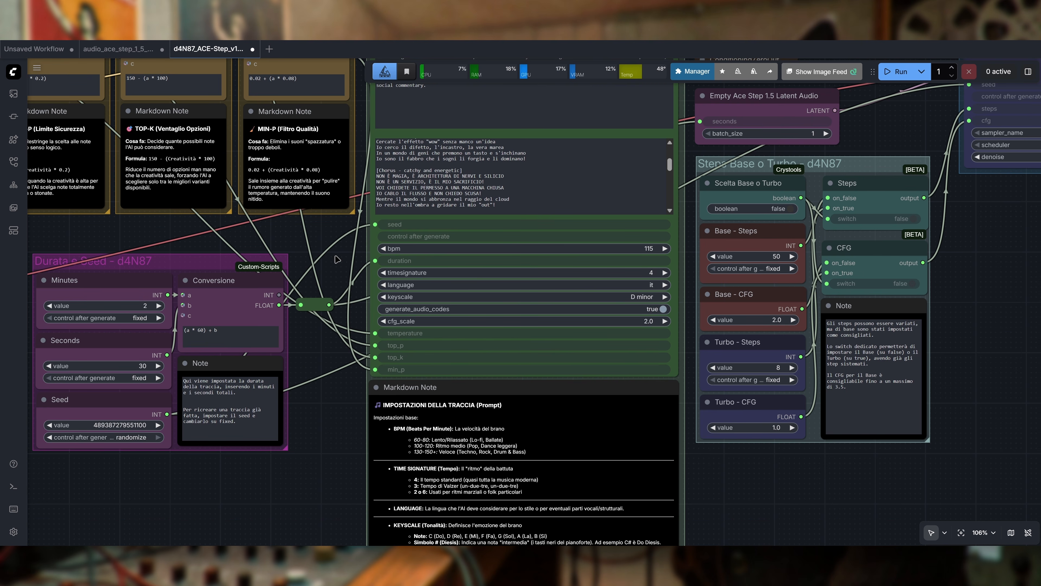
# Step: Check the available timesignature, language and keyscale options in the prompt node, keeping D minor as the keyscale
pyautogui.scroll(3, 337, 259)
pyautogui.click(708, 239)
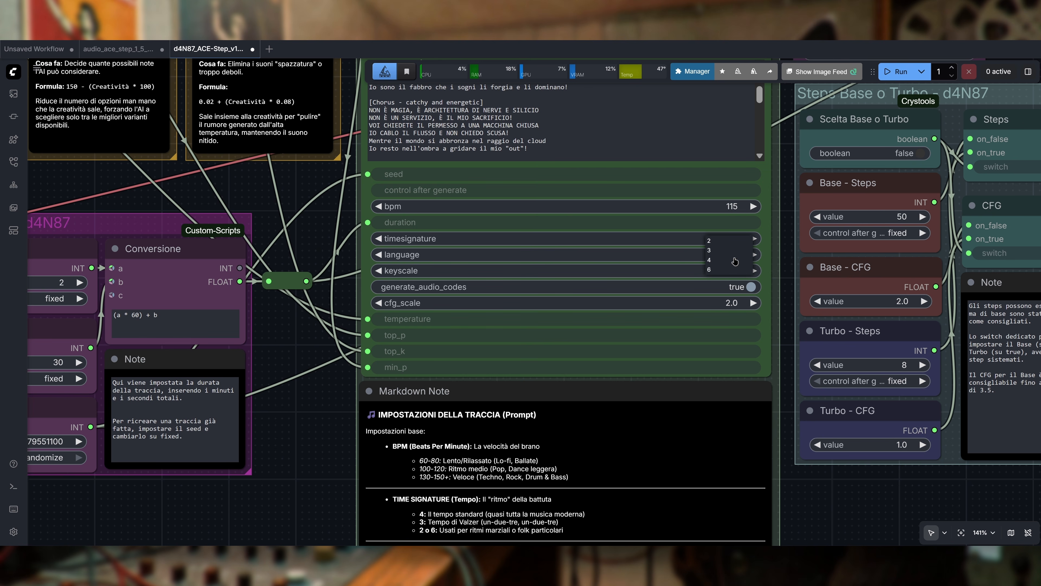
pyautogui.moveTo(320, 224); pyautogui.dragTo(305, 215)
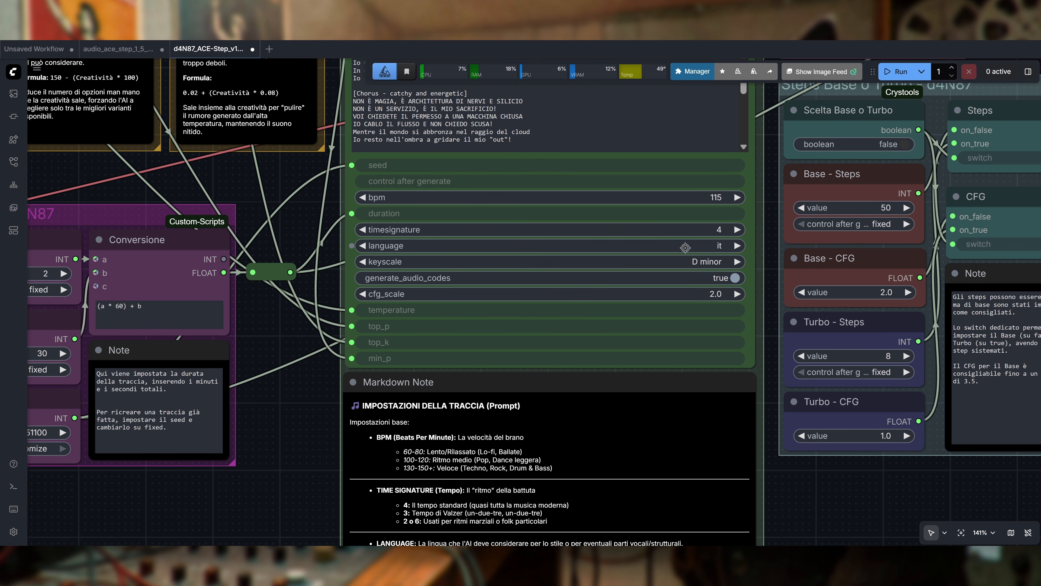
pyautogui.click(718, 245)
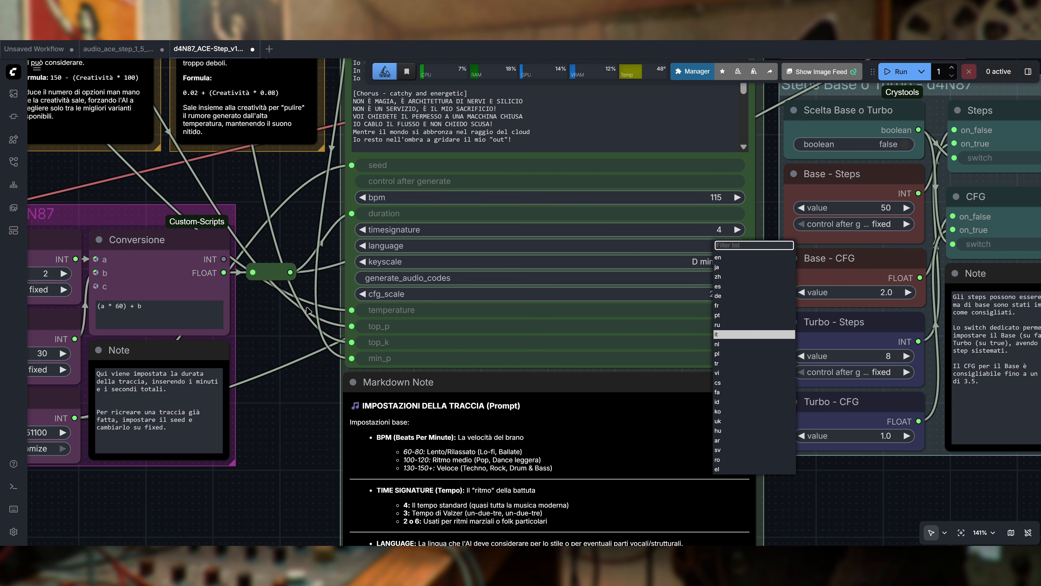
pyautogui.moveTo(307, 307); pyautogui.dragTo(316, 279)
pyautogui.click(721, 232)
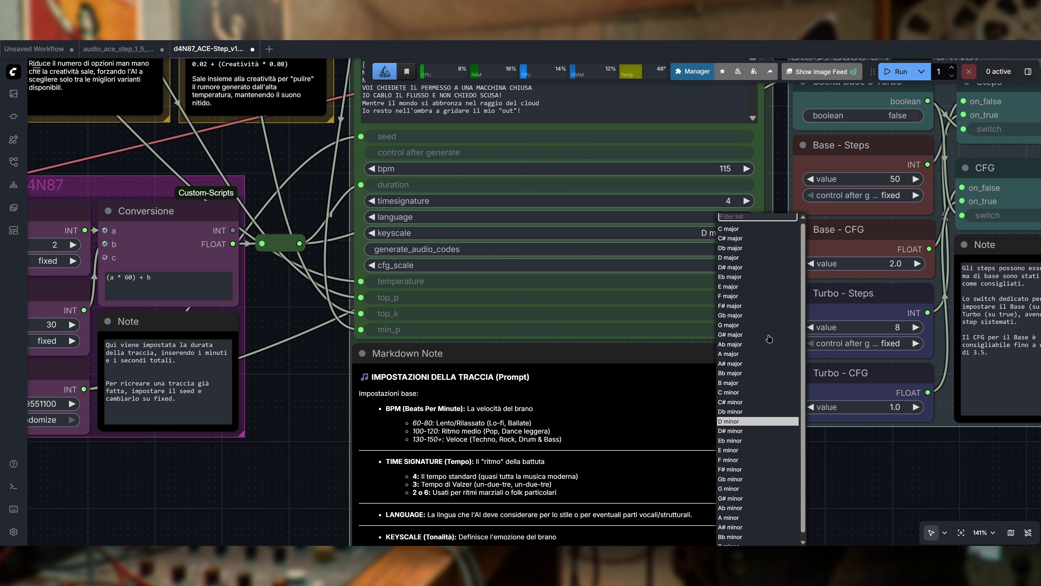
pyautogui.scroll(1, 758, 457)
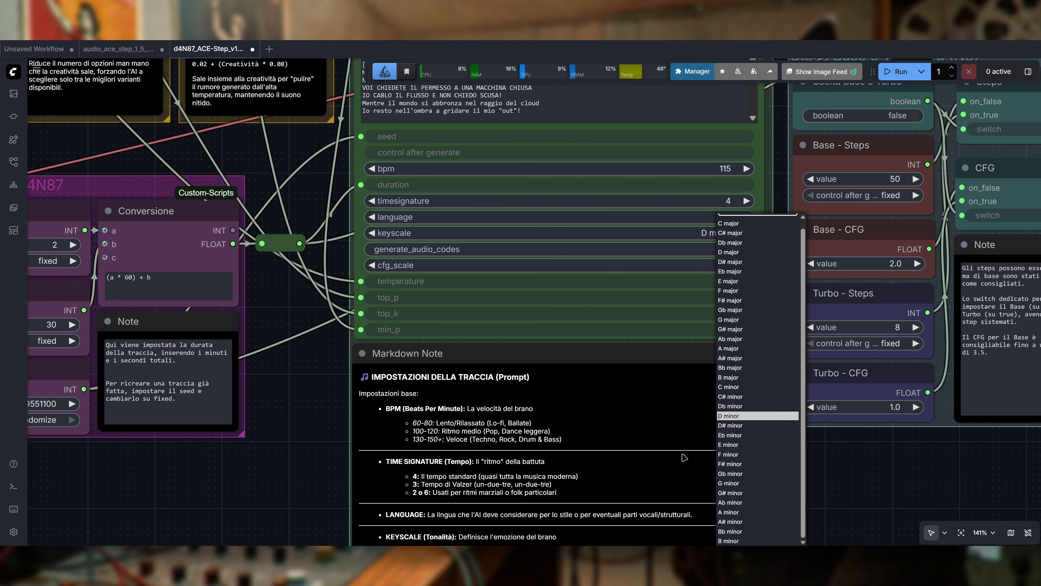
pyautogui.click(757, 422)
# Step: Examine the track settings note from BPM and keyscale through the generate audio codes and CFG sections
pyautogui.scroll(-5, 262, 410)
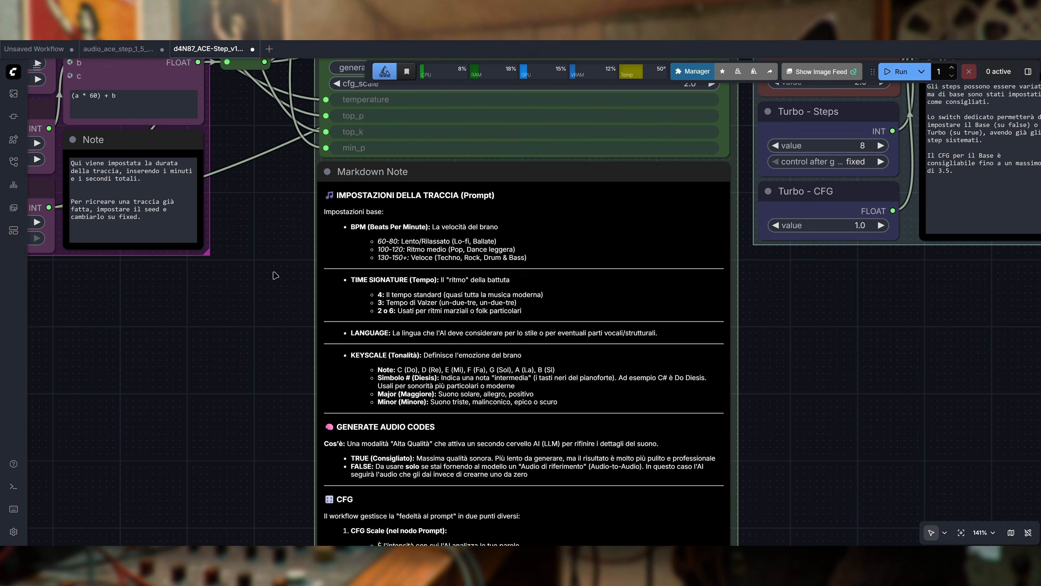
pyautogui.moveTo(280, 379); pyautogui.dragTo(263, 284)
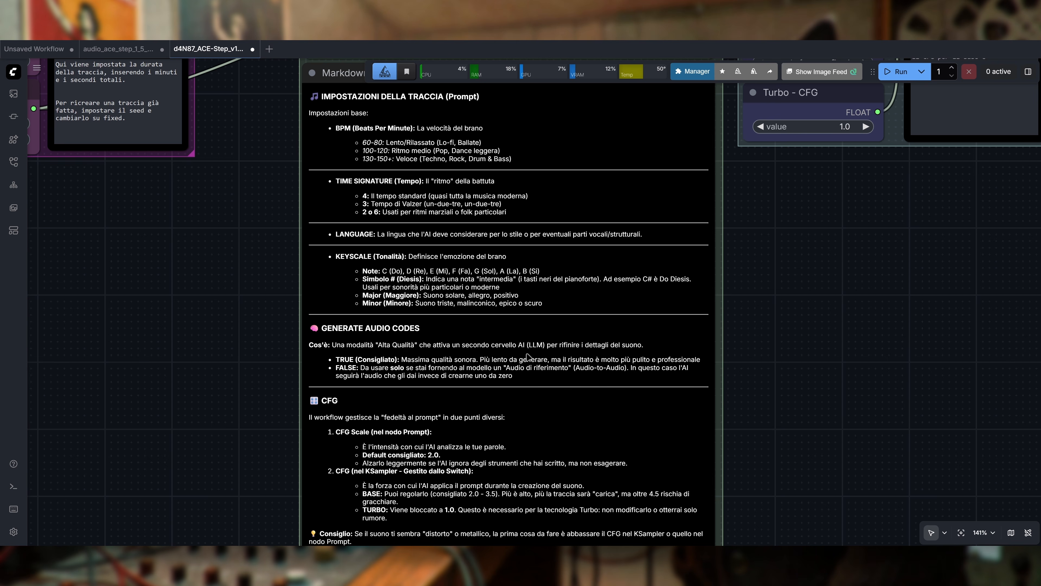
pyautogui.moveTo(232, 157); pyautogui.dragTo(226, 454)
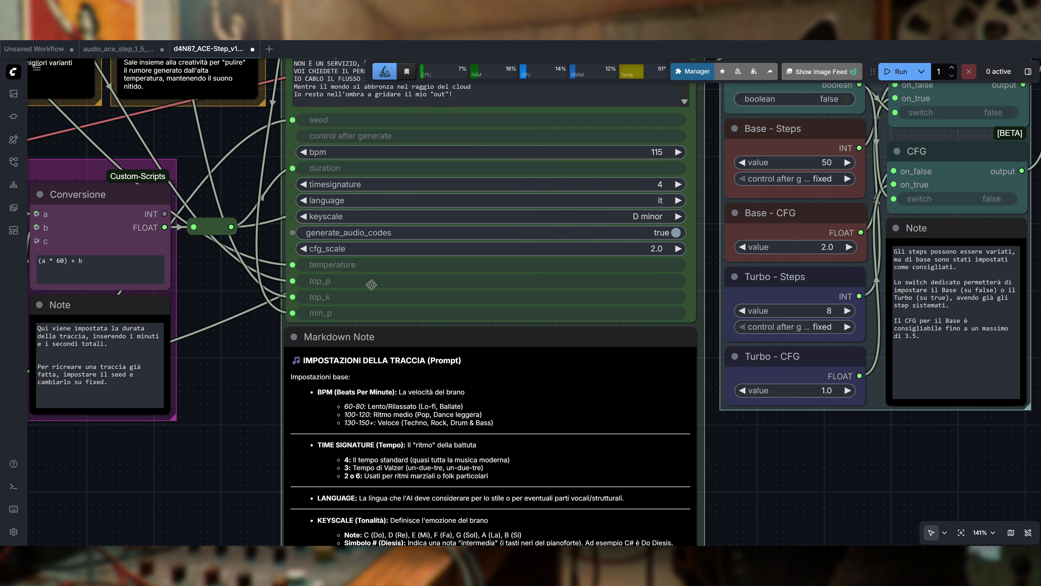
pyautogui.scroll(-2, 655, 230)
pyautogui.scroll(-10, 233, 469)
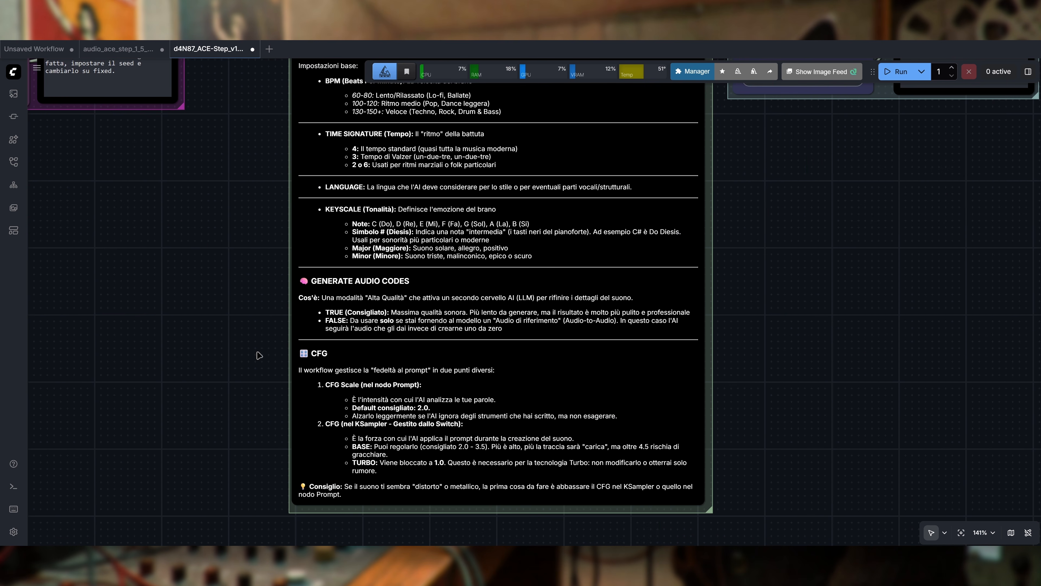
# Step: Look over the prompt node, the Base/Turbo steps group and the KSampler in the Gen group
pyautogui.moveTo(214, 183); pyautogui.dragTo(220, 448)
pyautogui.scroll(-3, 219, 362)
pyautogui.moveTo(219, 363); pyautogui.dragTo(196, 532)
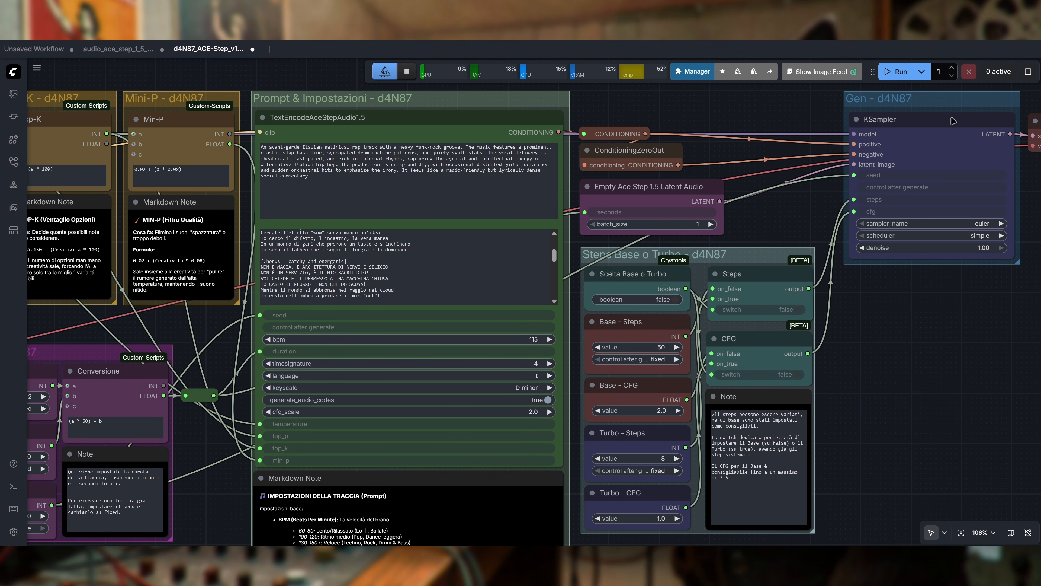
pyautogui.scroll(-3, 927, 216)
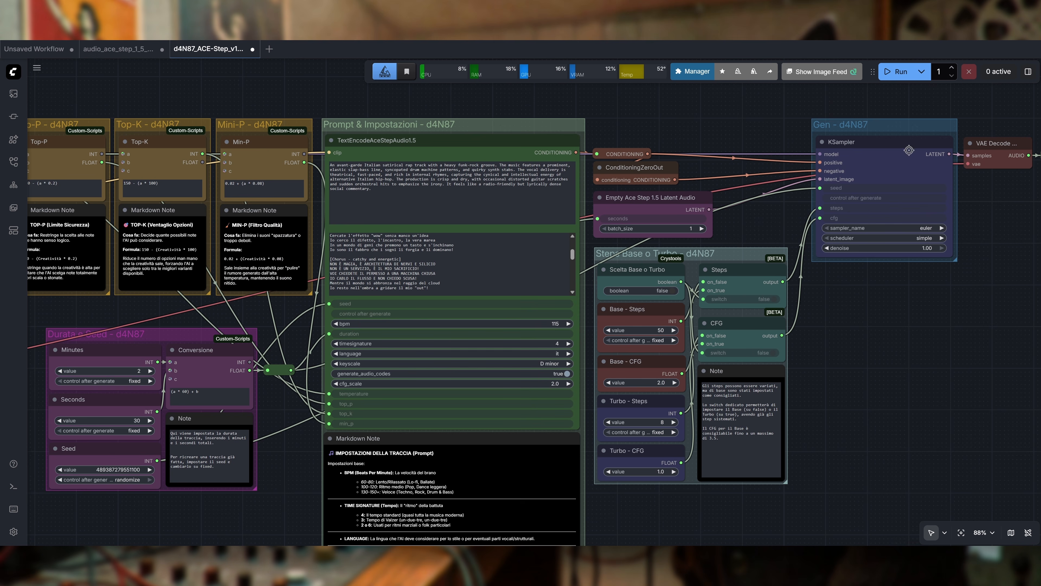
# Step: Examine the Creatività group together with the Temperature, Top-P, Top-K and Min-P formulas and their notes
pyautogui.moveTo(856, 407); pyautogui.dragTo(910, 366)
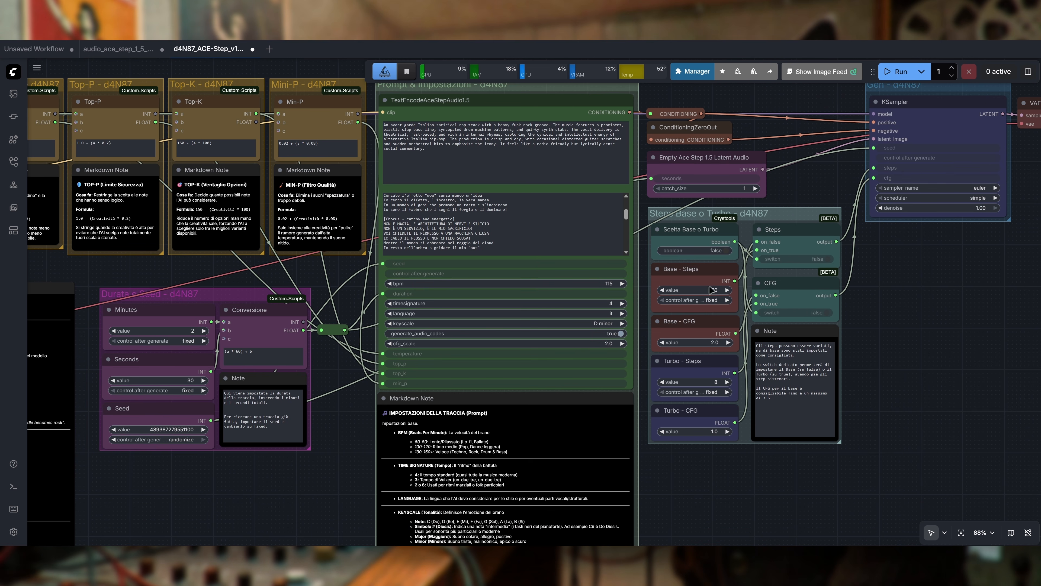
pyautogui.moveTo(365, 473); pyautogui.dragTo(471, 419)
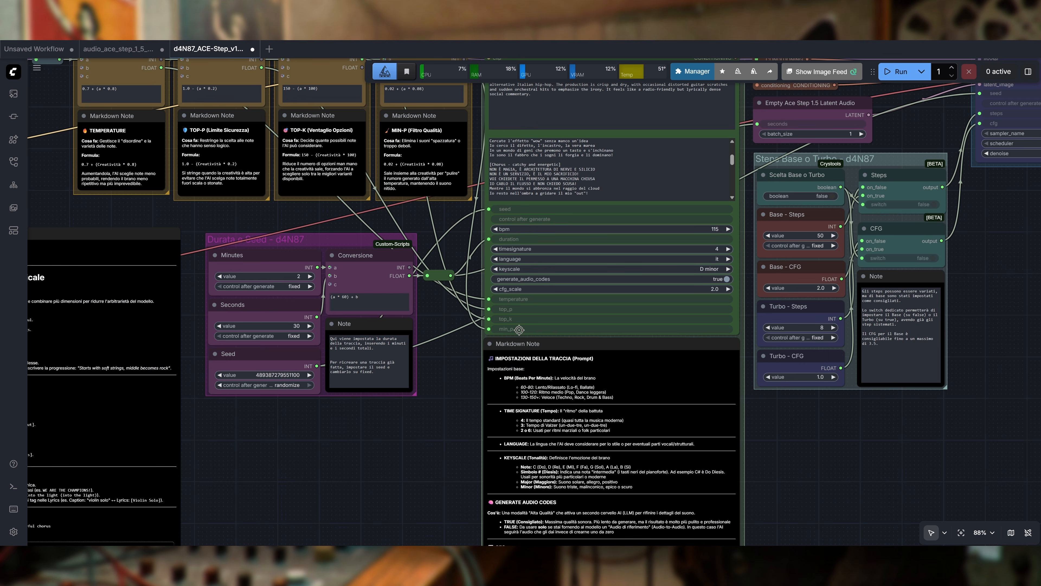
pyautogui.moveTo(398, 433); pyautogui.dragTo(502, 435)
pyautogui.scroll(-3, 502, 435)
pyautogui.moveTo(275, 97); pyautogui.dragTo(426, 149)
pyautogui.scroll(3, 479, 140)
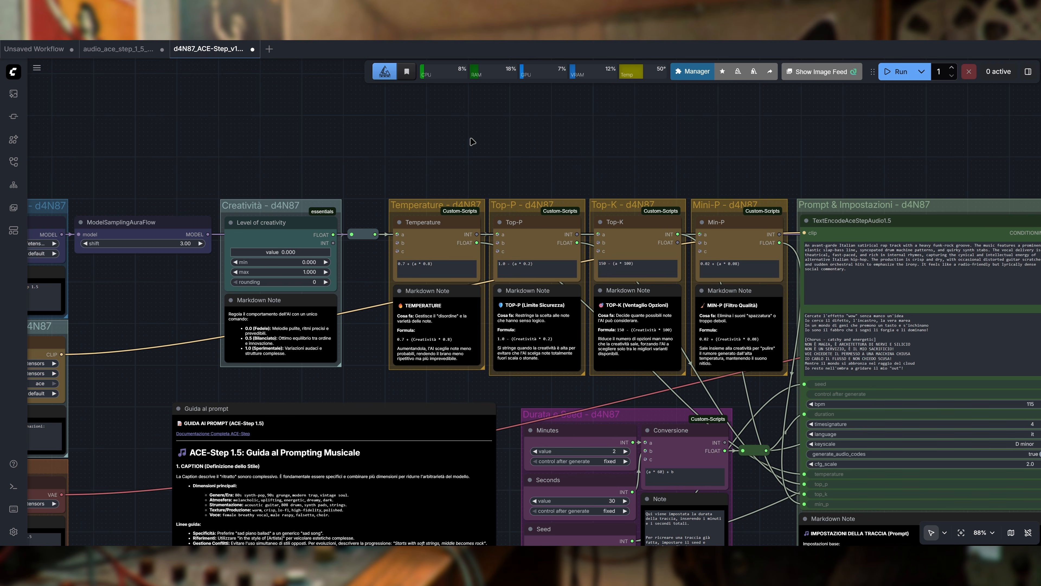
pyautogui.hscroll(2, 549, 151)
pyautogui.hscroll(-1, 559, 147)
pyautogui.scroll(3, 550, 148)
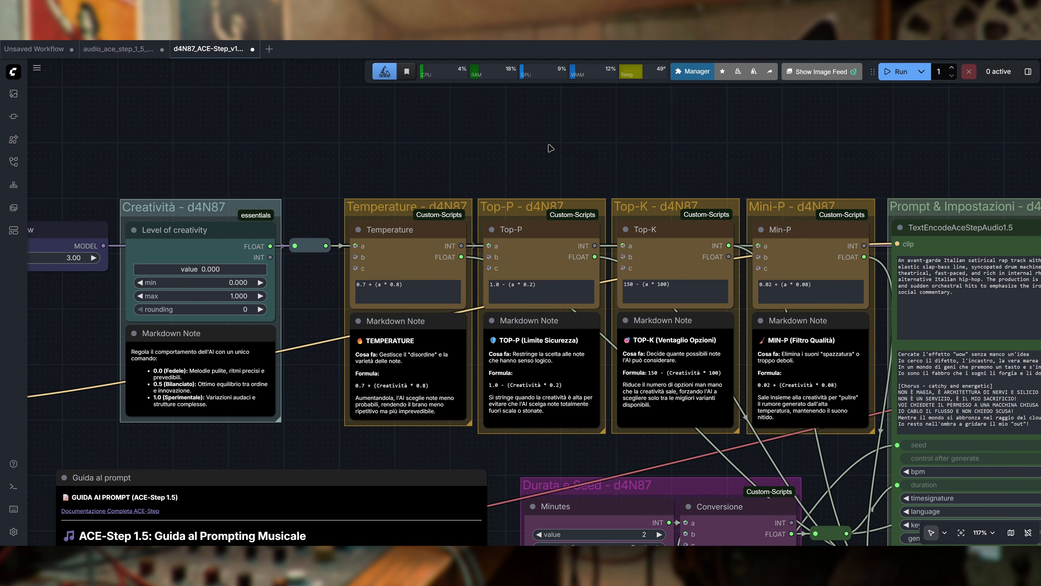
pyautogui.scroll(-3, 550, 148)
pyautogui.hscroll(3, 575, 139)
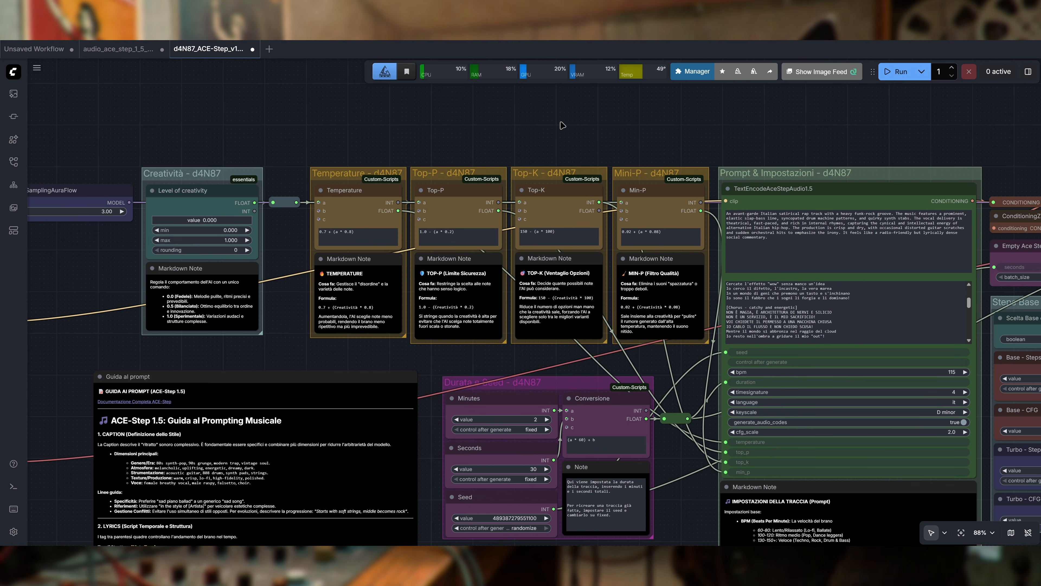
pyautogui.hscroll(-3, 574, 124)
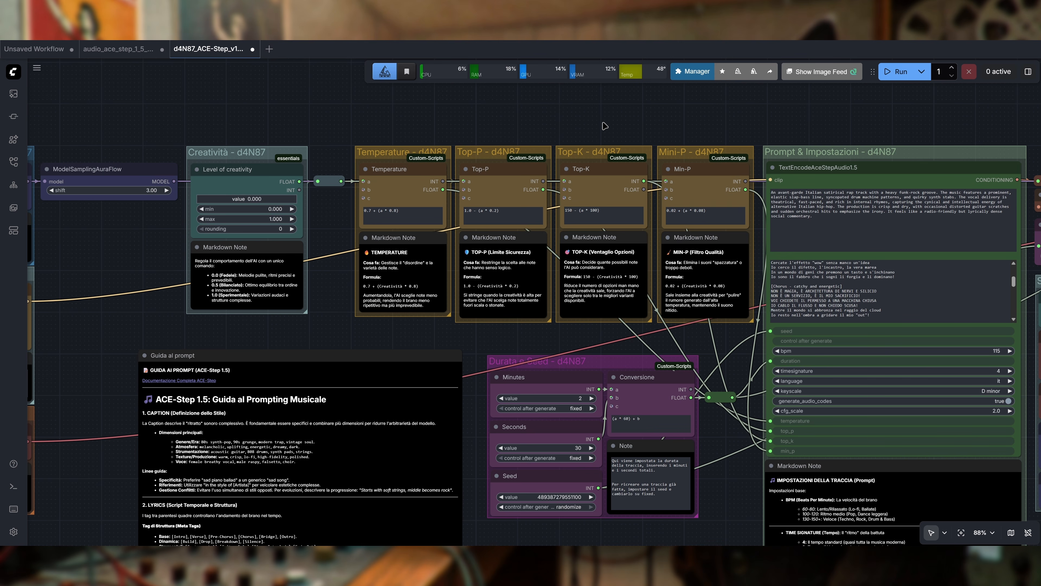
pyautogui.moveTo(591, 124); pyautogui.dragTo(543, 111)
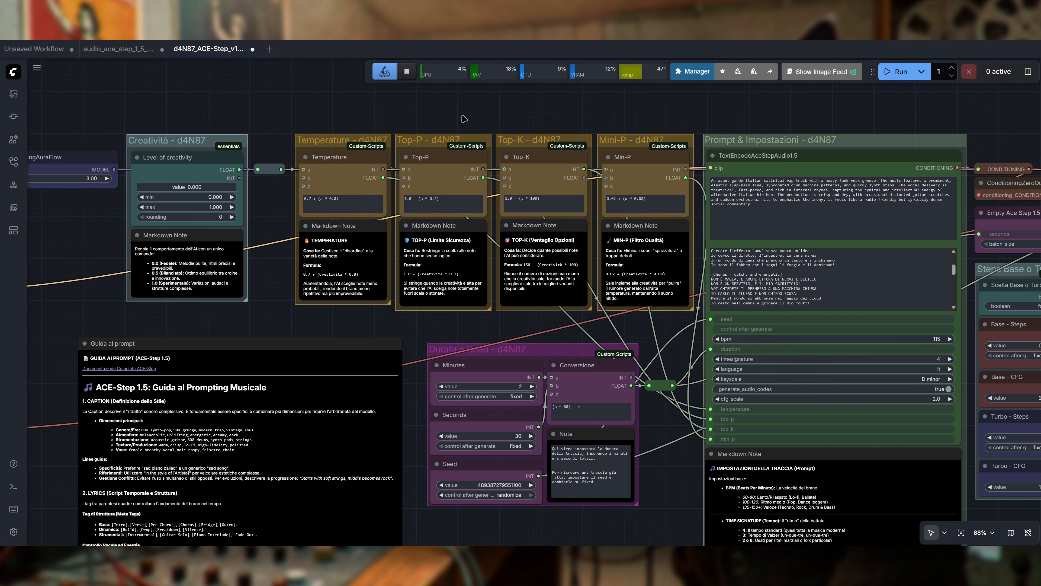
pyautogui.hscroll(-5, 464, 119)
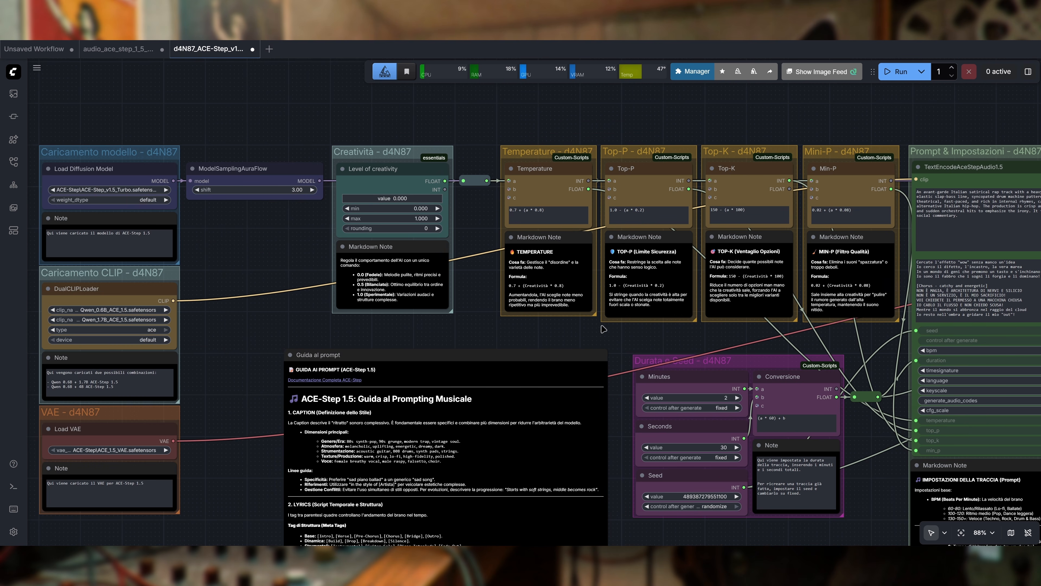
pyautogui.scroll(5, 604, 328)
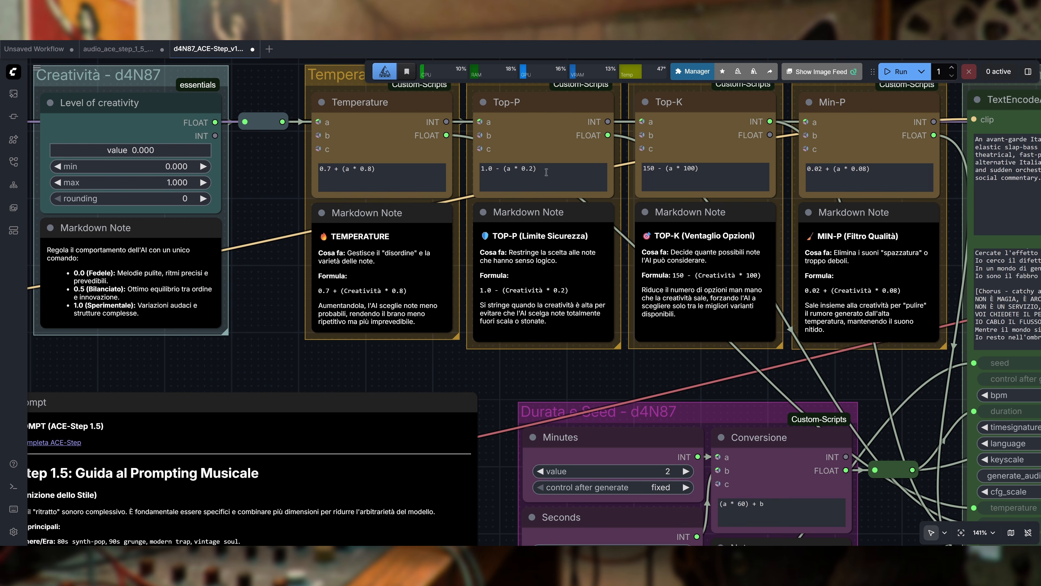
# Step: Try the Level of creativity value at 0.521, 0.492 and 1.000
pyautogui.hscroll(-8, 339, 378)
pyautogui.scroll(2, 339, 379)
pyautogui.moveTo(384, 225); pyautogui.dragTo(452, 230)
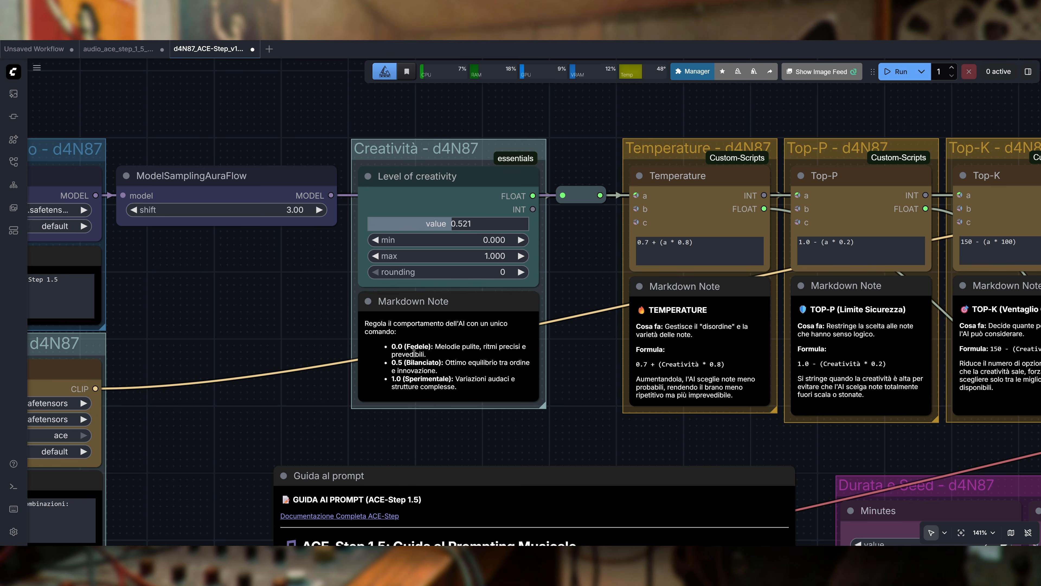
pyautogui.hotkey('ctrl', 'z')
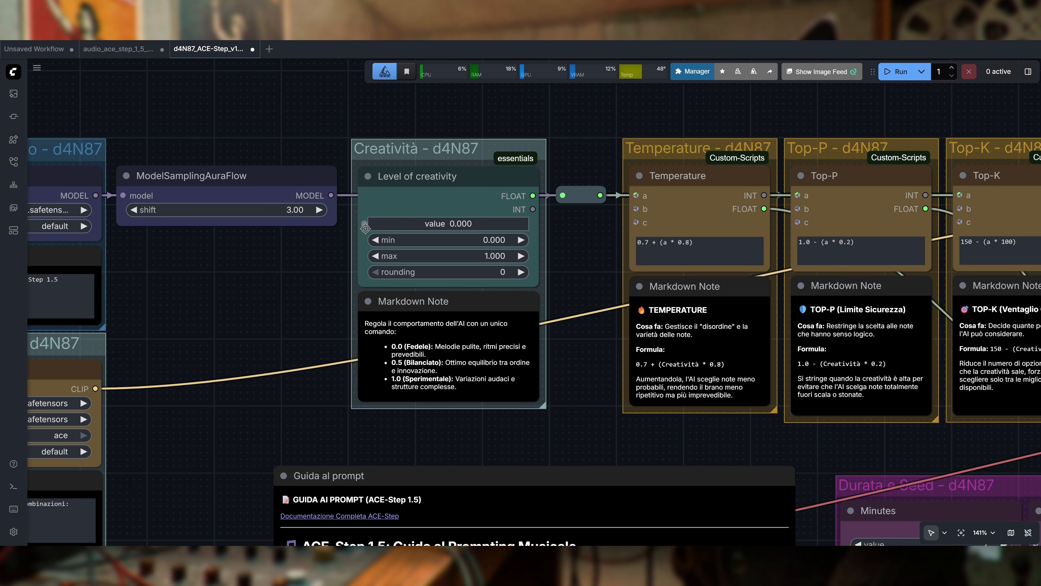
pyautogui.click(446, 223)
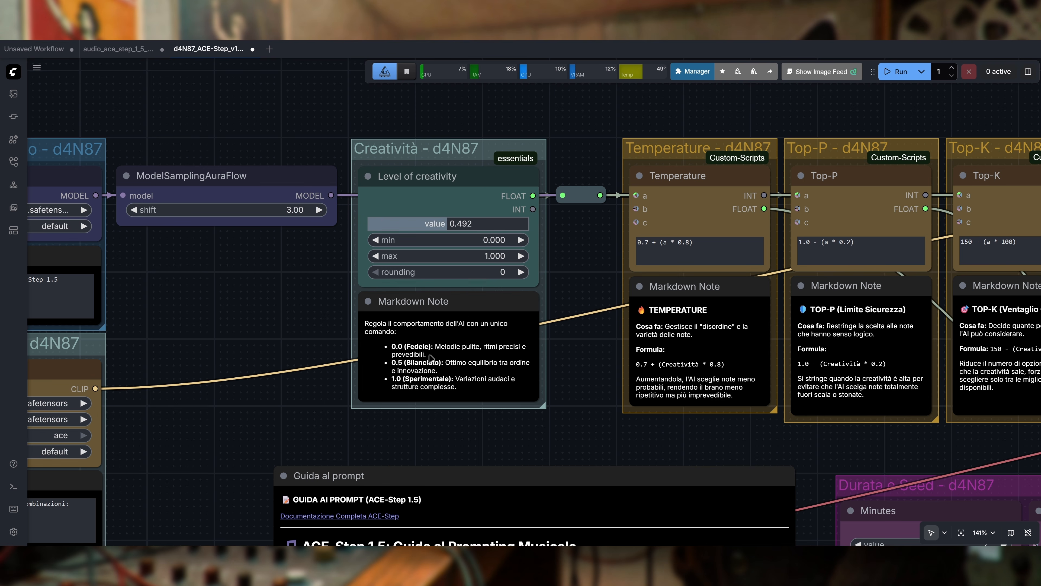
pyautogui.moveTo(449, 223); pyautogui.dragTo(543, 227)
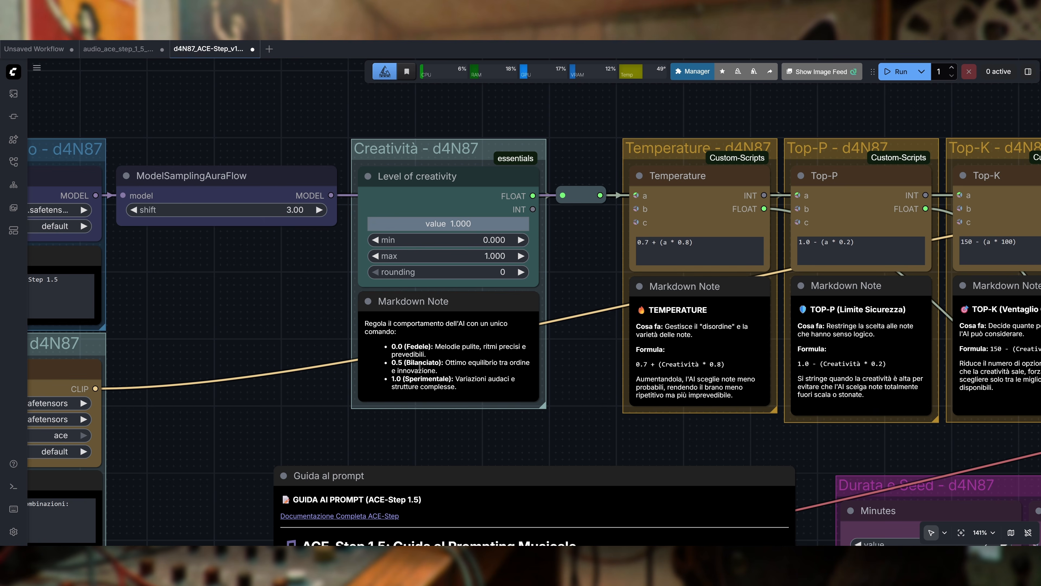
# Step: Check the groups driven by the creativity level and reset its value to 0.000
pyautogui.scroll(-3, 568, 418)
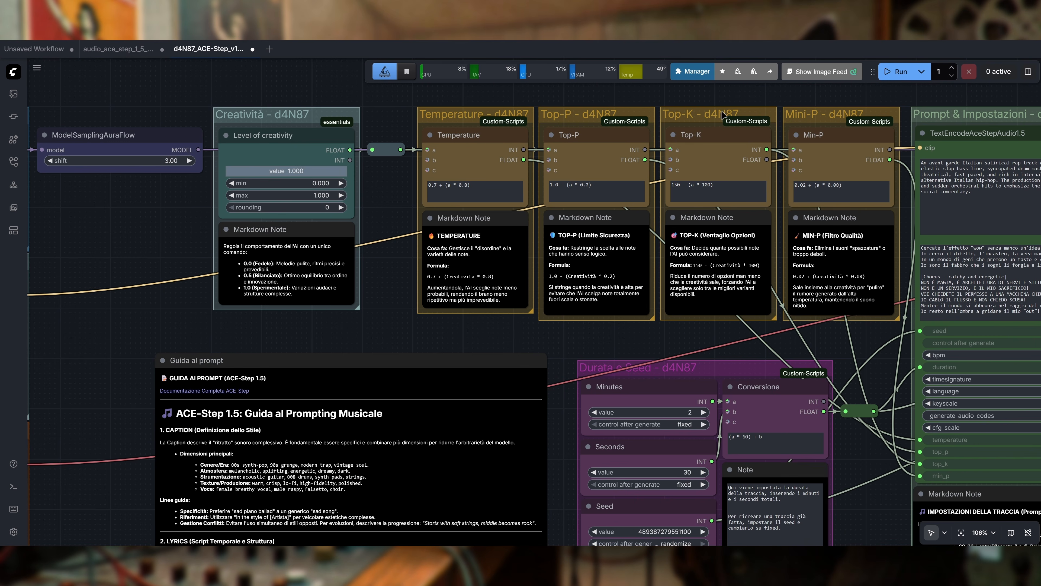
pyautogui.moveTo(617, 87); pyautogui.dragTo(475, 128)
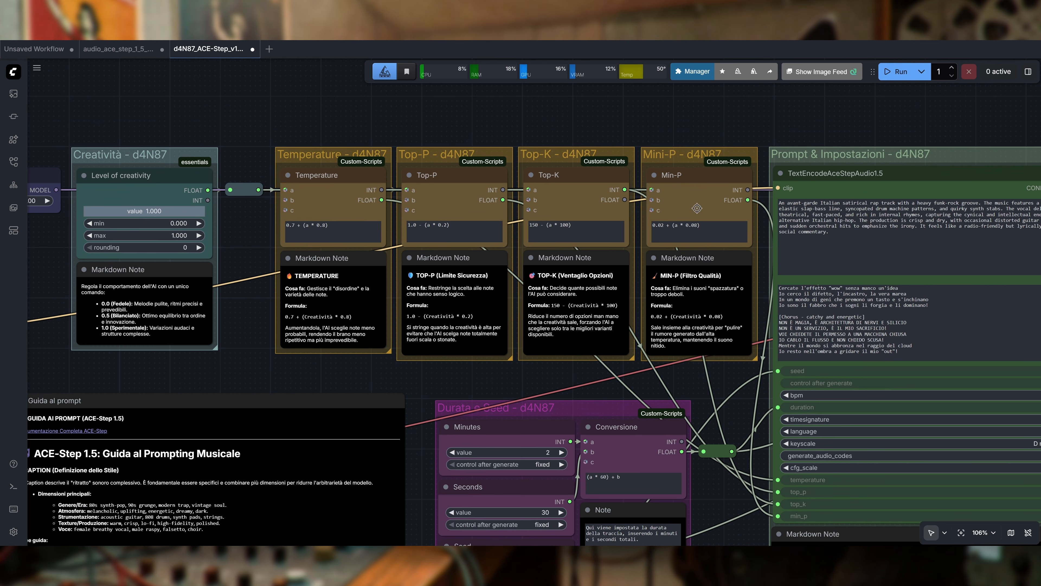
pyautogui.scroll(-3, 324, 111)
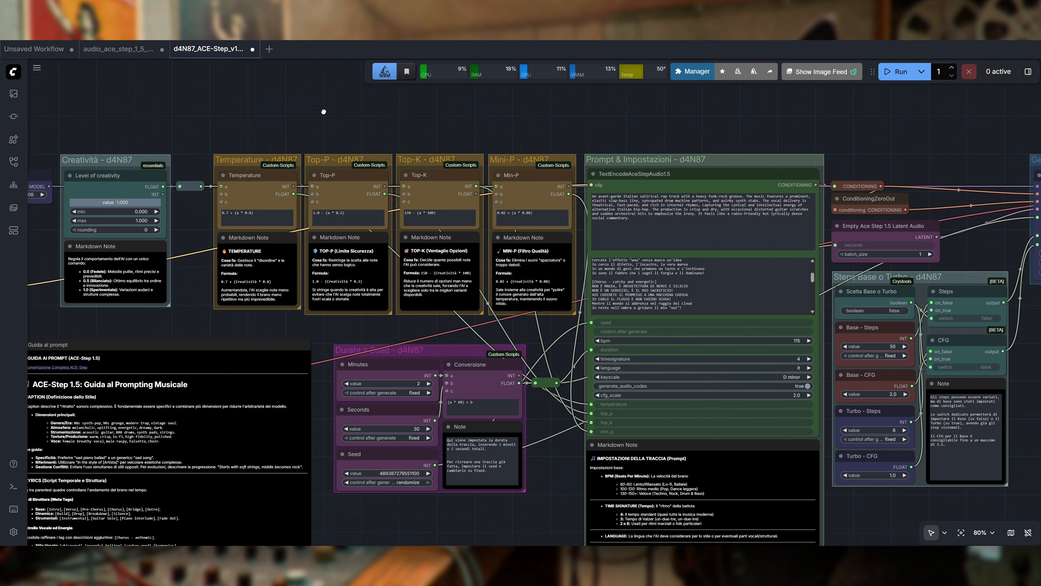
pyautogui.moveTo(324, 112); pyautogui.dragTo(512, 144)
pyautogui.moveTo(316, 235); pyautogui.dragTo(256, 237)
pyautogui.moveTo(771, 158); pyautogui.dragTo(554, 142)
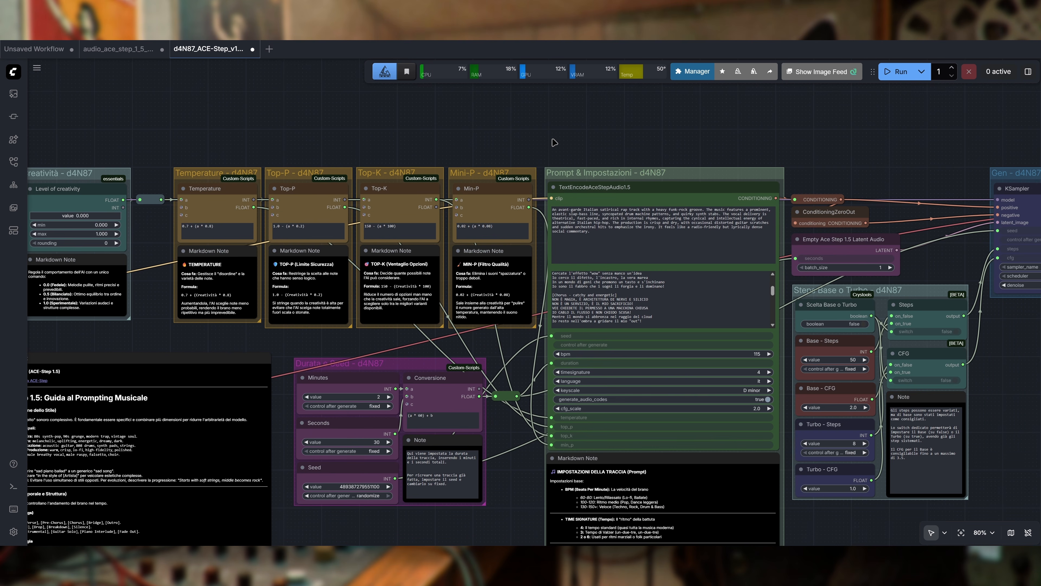
# Step: Look over the prompt guide, the track settings note, and the duration and seed group
pyautogui.moveTo(533, 450); pyautogui.dragTo(537, 376)
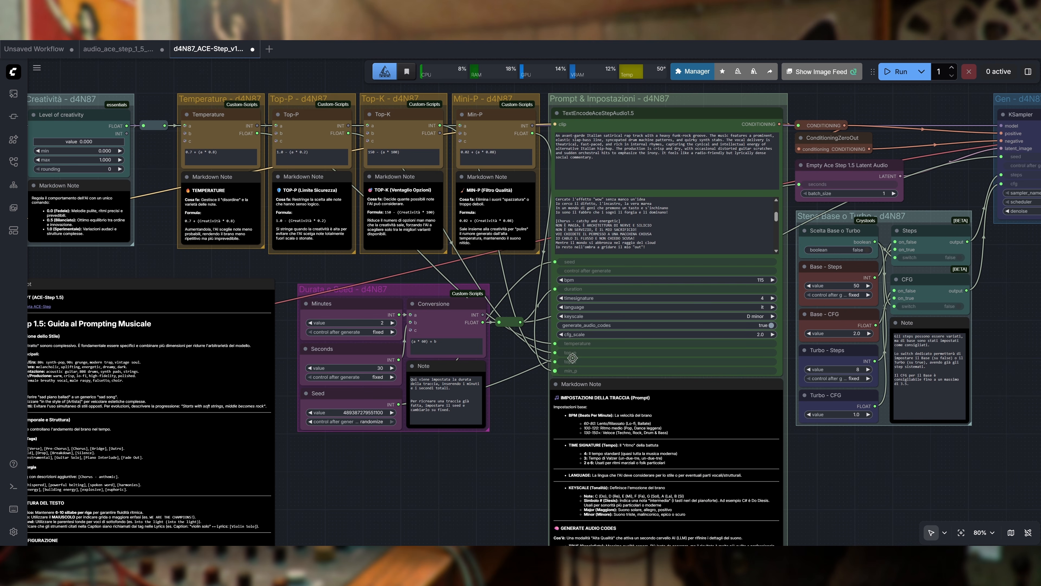
pyautogui.moveTo(477, 469); pyautogui.dragTo(543, 395)
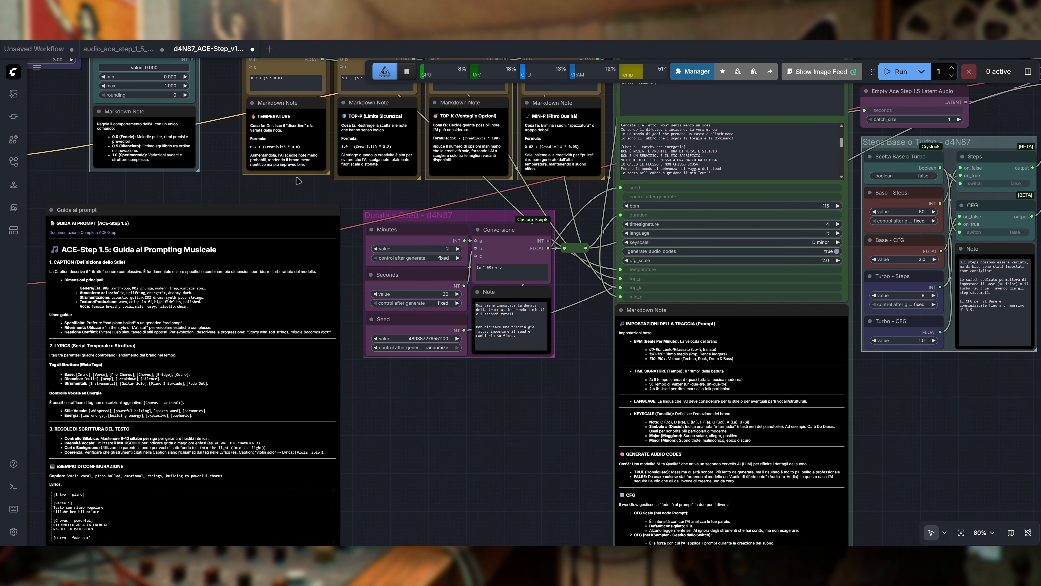
pyautogui.moveTo(594, 423); pyautogui.dragTo(413, 329)
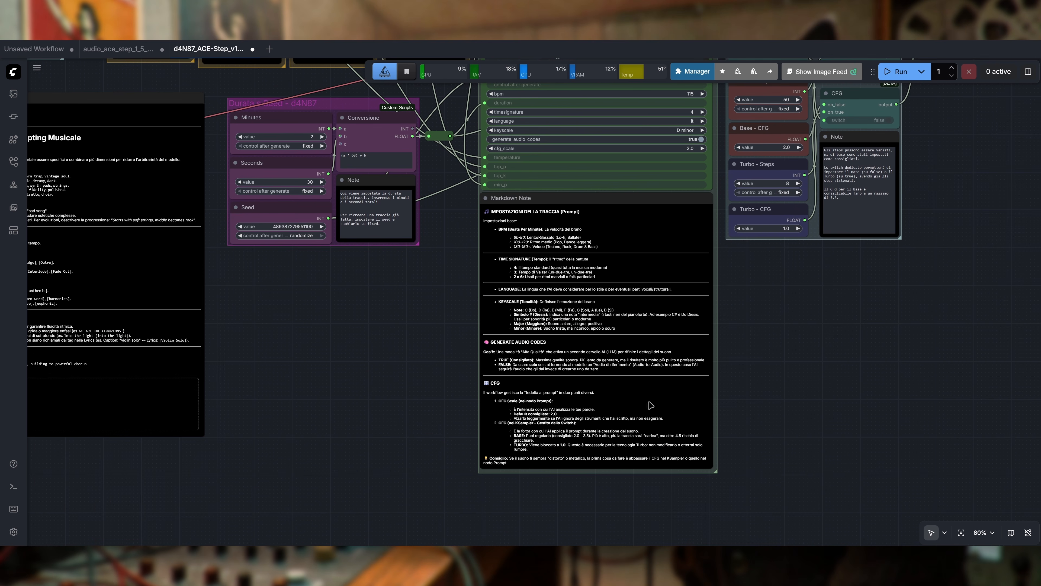
pyautogui.moveTo(321, 351); pyautogui.dragTo(374, 516)
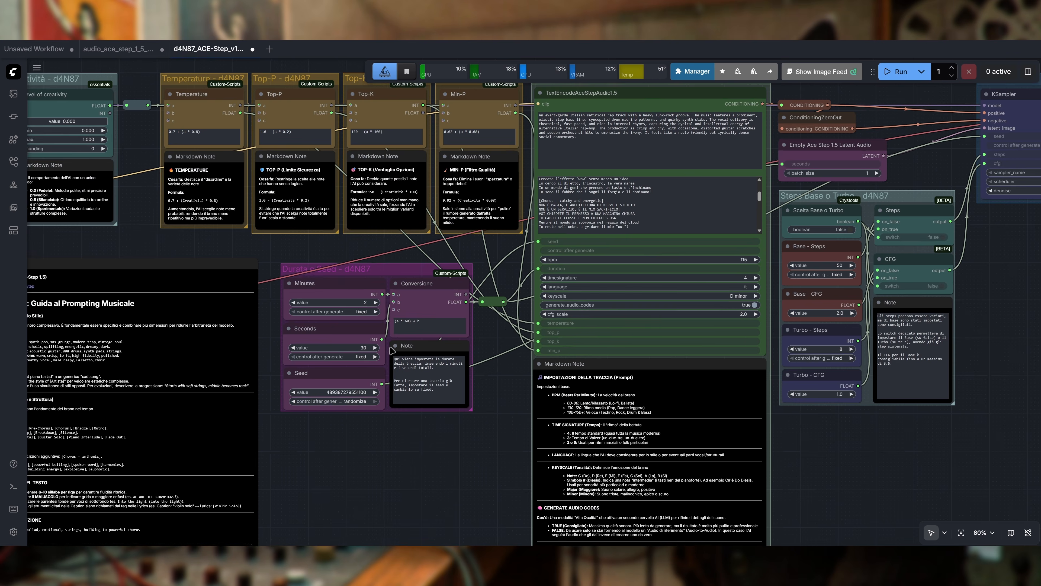
pyautogui.scroll(3, 295, 274)
pyautogui.scroll(3, 295, 274)
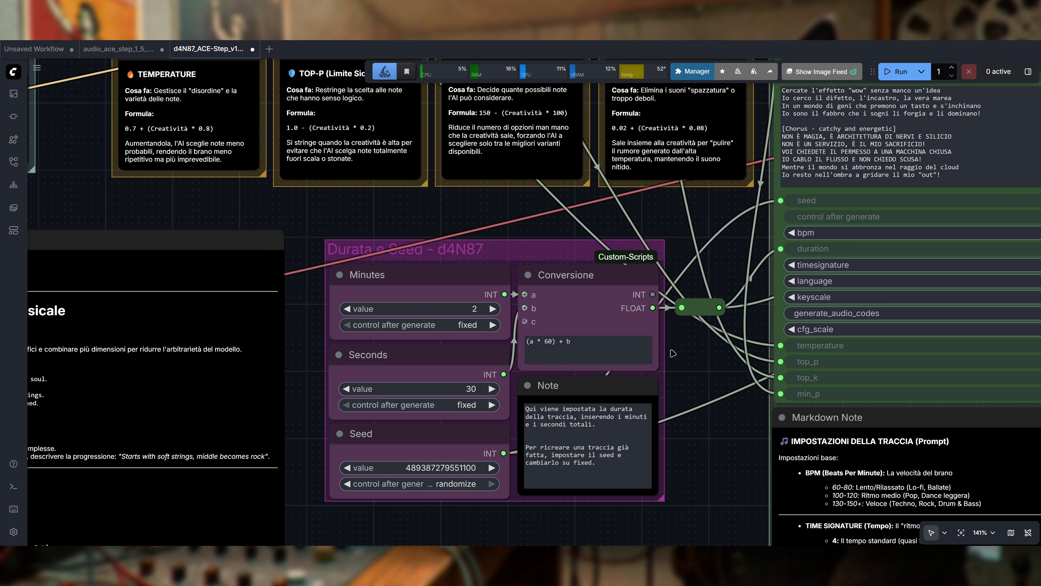
# Step: Set the track duration to 3 minutes and 40 seconds
pyautogui.scroll(-2, 672, 353)
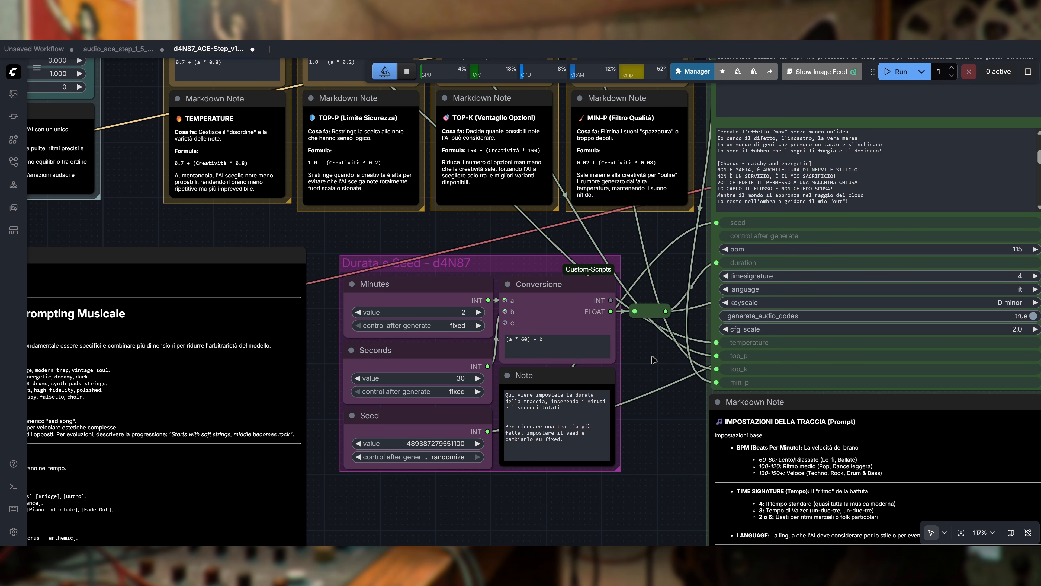
pyautogui.click(452, 312)
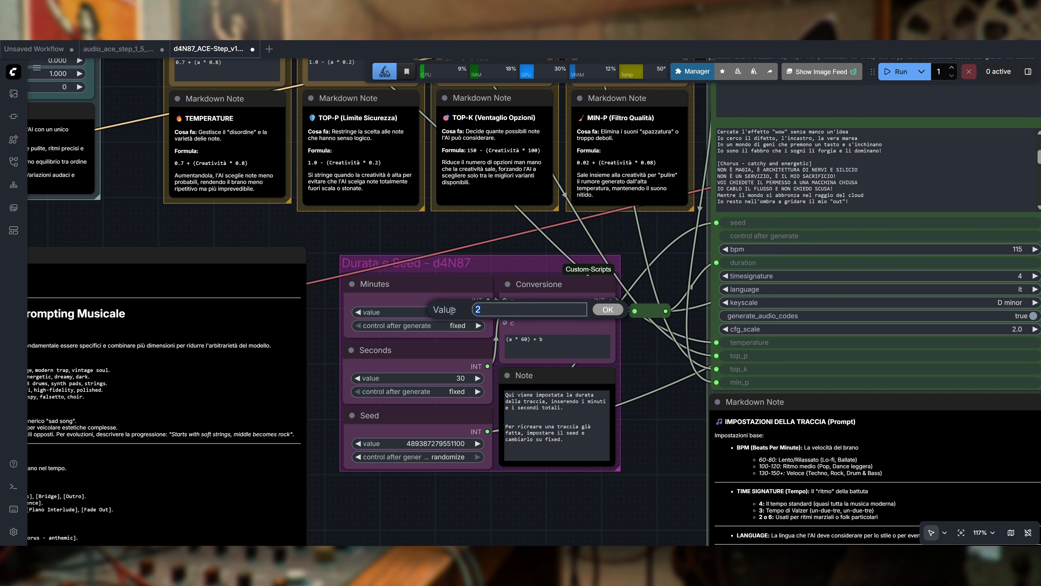
pyautogui.write('3')
pyautogui.press('Return')
pyautogui.click(450, 376)
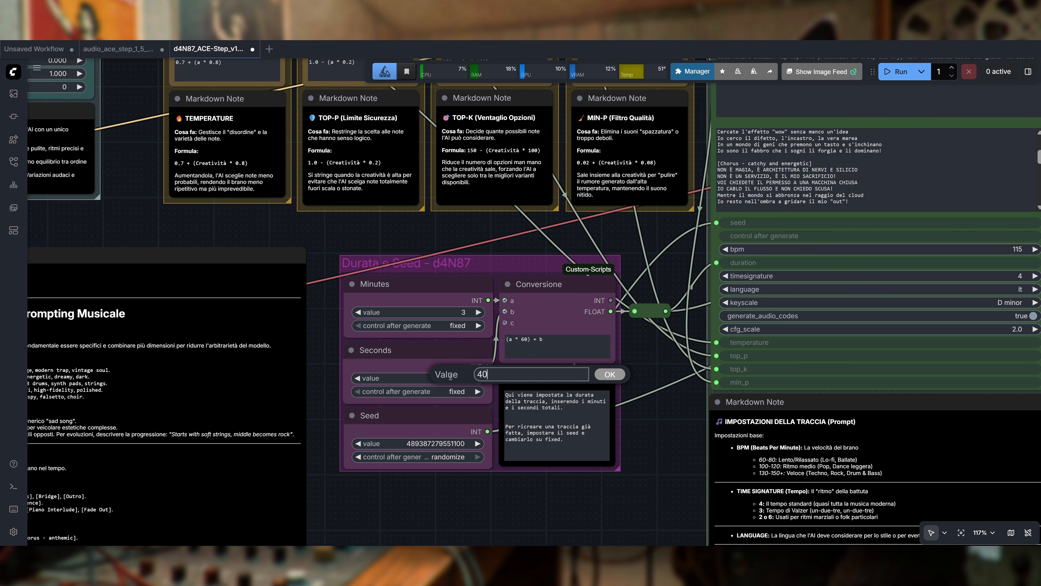
pyautogui.press('Return')
pyautogui.moveTo(624, 397); pyautogui.dragTo(595, 397)
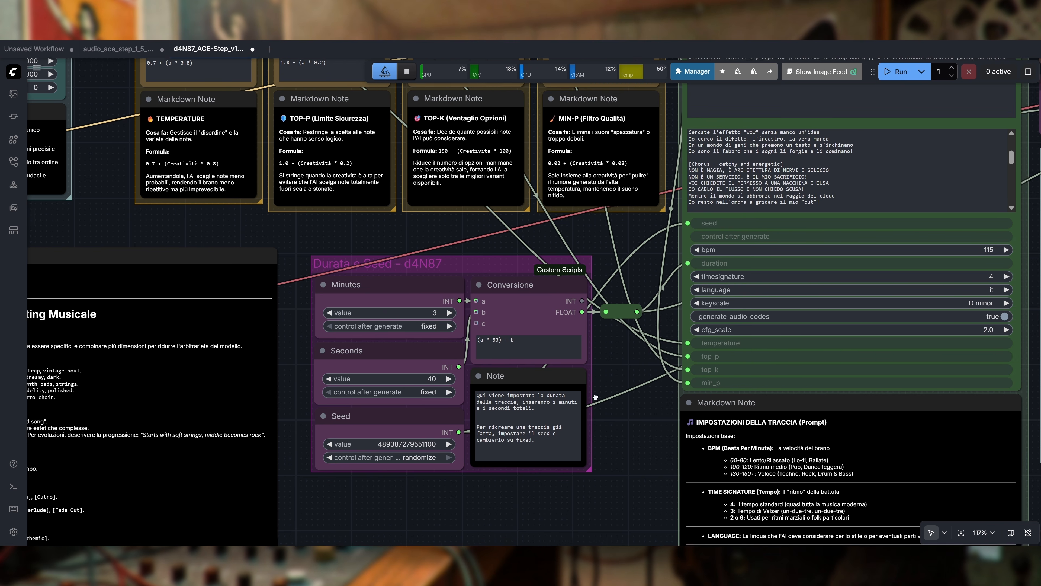
# Step: Review the style caption and the lyrics from their intro section in the TextEncodeAceStepAudio1.5 node
pyautogui.scroll(-3, 596, 396)
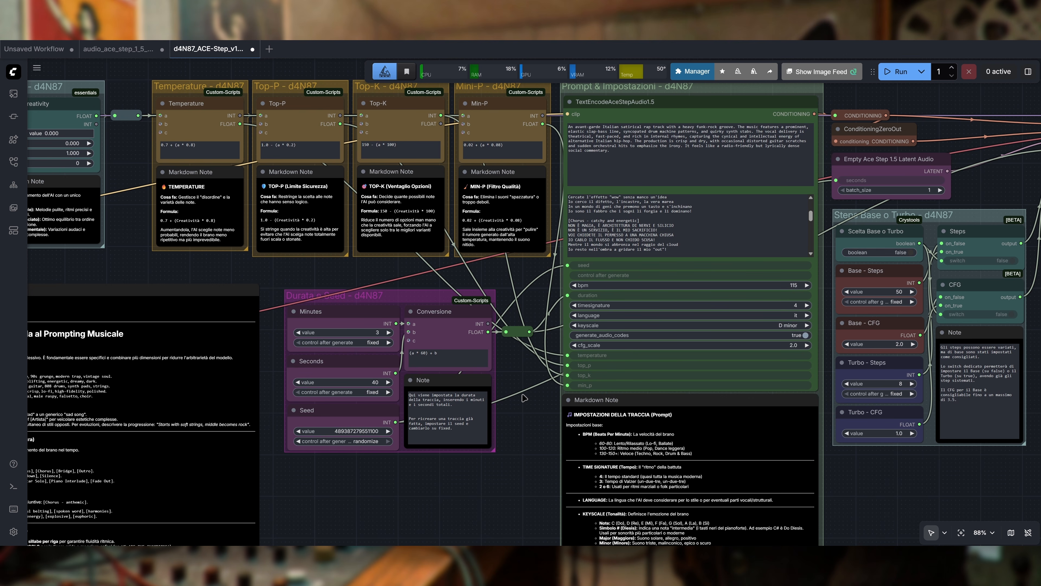
pyautogui.moveTo(532, 392); pyautogui.dragTo(478, 385)
pyautogui.moveTo(932, 471); pyautogui.dragTo(810, 444)
pyautogui.scroll(-2, 810, 443)
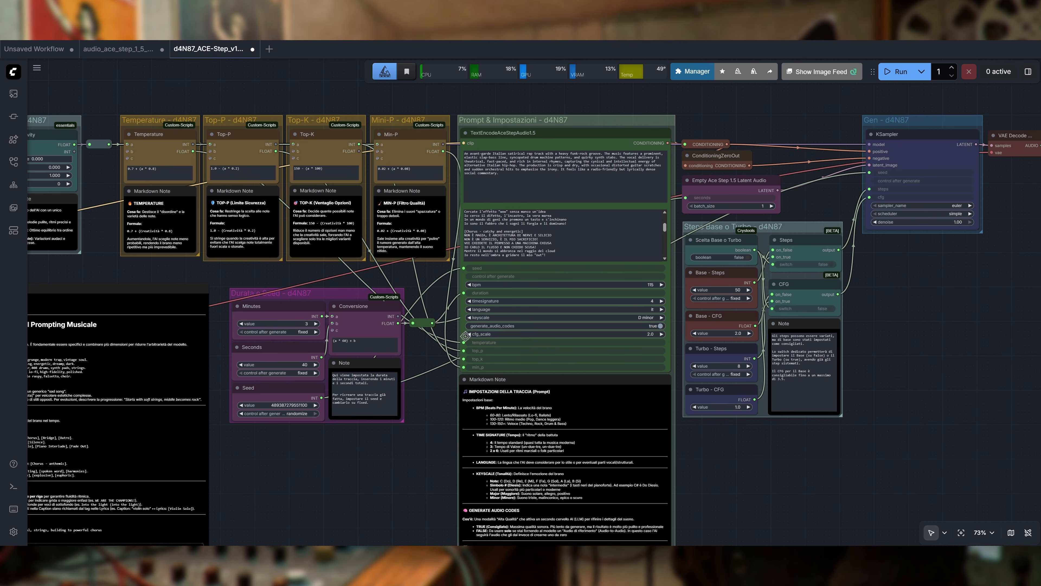
pyautogui.scroll(2, 437, 350)
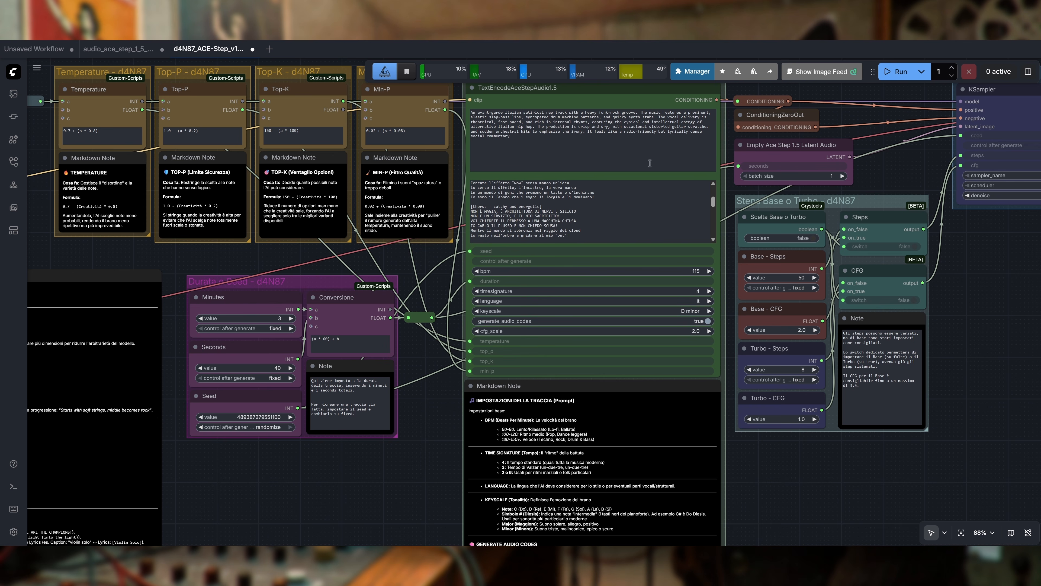
pyautogui.scroll(4, 643, 208)
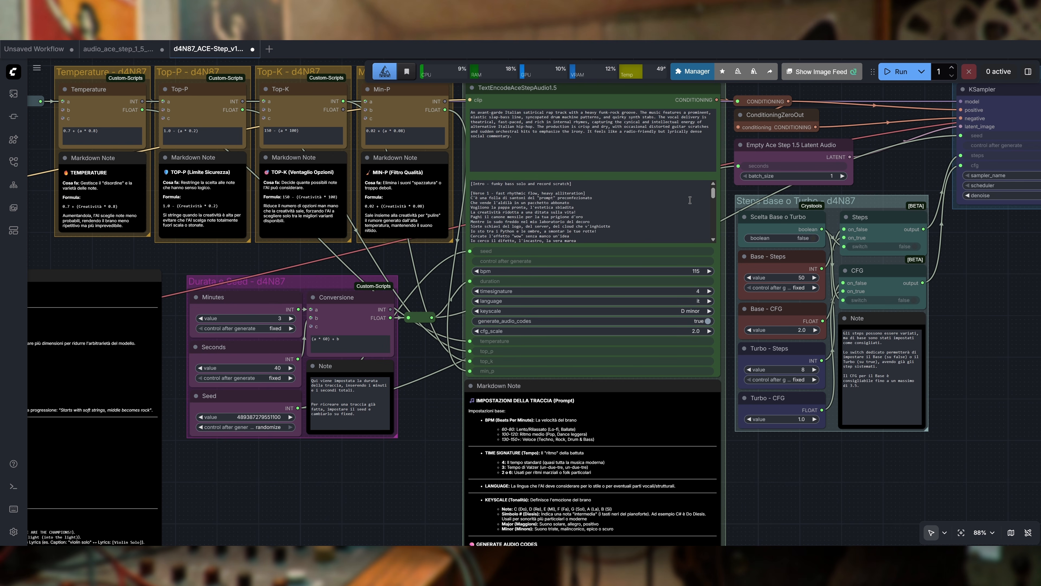
pyautogui.moveTo(1003, 316); pyautogui.dragTo(960, 420)
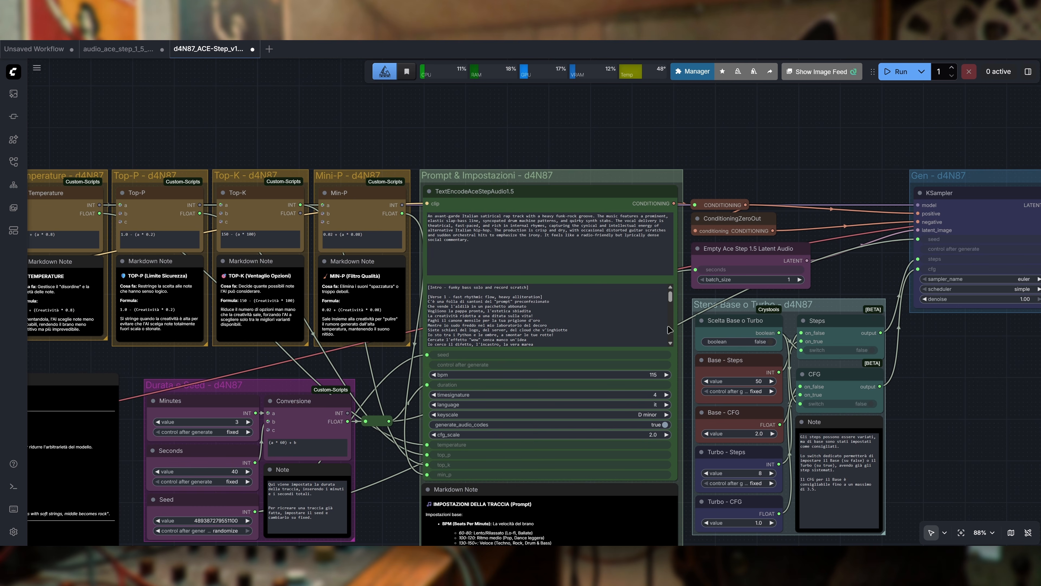
pyautogui.scroll(2, 424, 334)
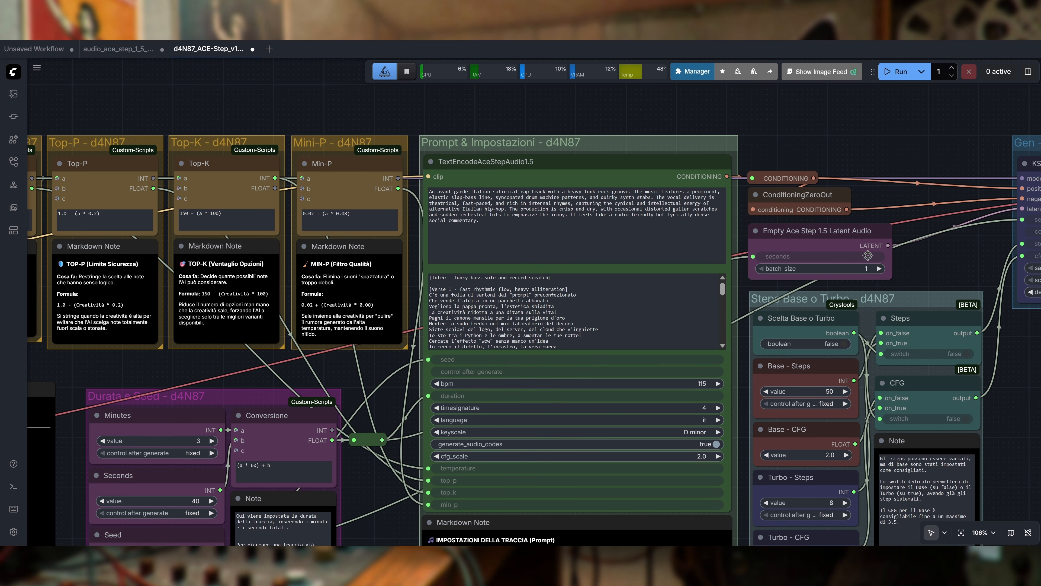
# Step: Look over the conditioning and latent audio nodes feeding the KSampler, and the decode and save audio nodes after it
pyautogui.moveTo(941, 144); pyautogui.dragTo(793, 183)
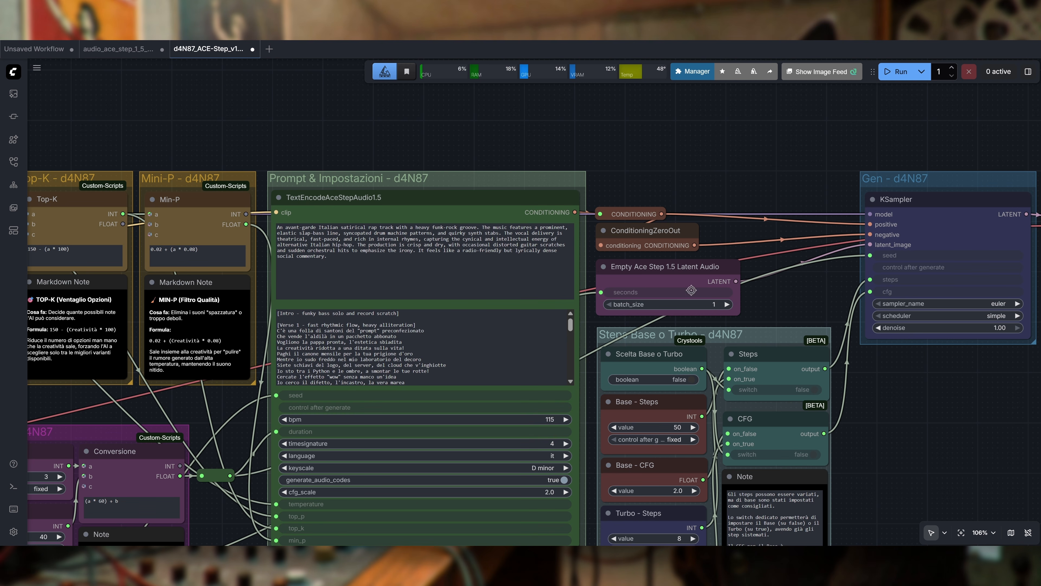
pyautogui.moveTo(773, 190); pyautogui.dragTo(627, 196)
pyautogui.scroll(-3, 627, 196)
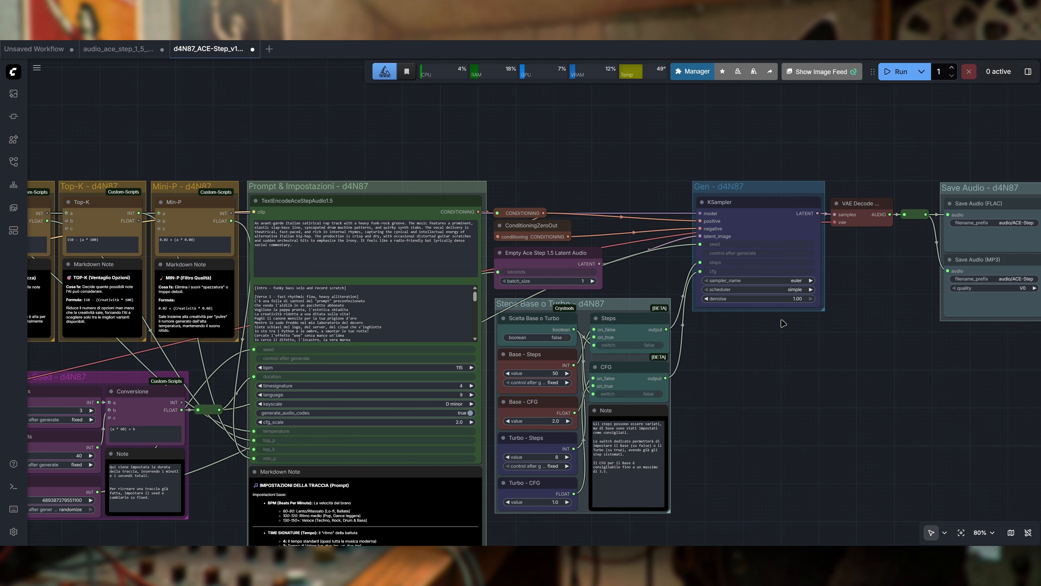
pyautogui.scroll(2, 700, 279)
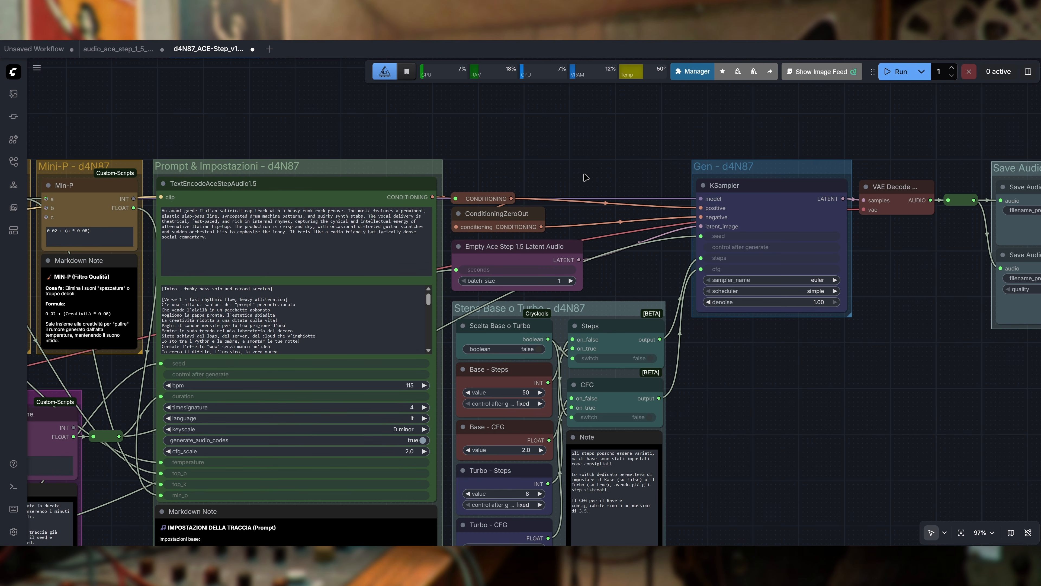
# Step: Examine how the ConditioningZeroOut node connects to the negative input of the KSampler
pyautogui.scroll(-3, 567, 182)
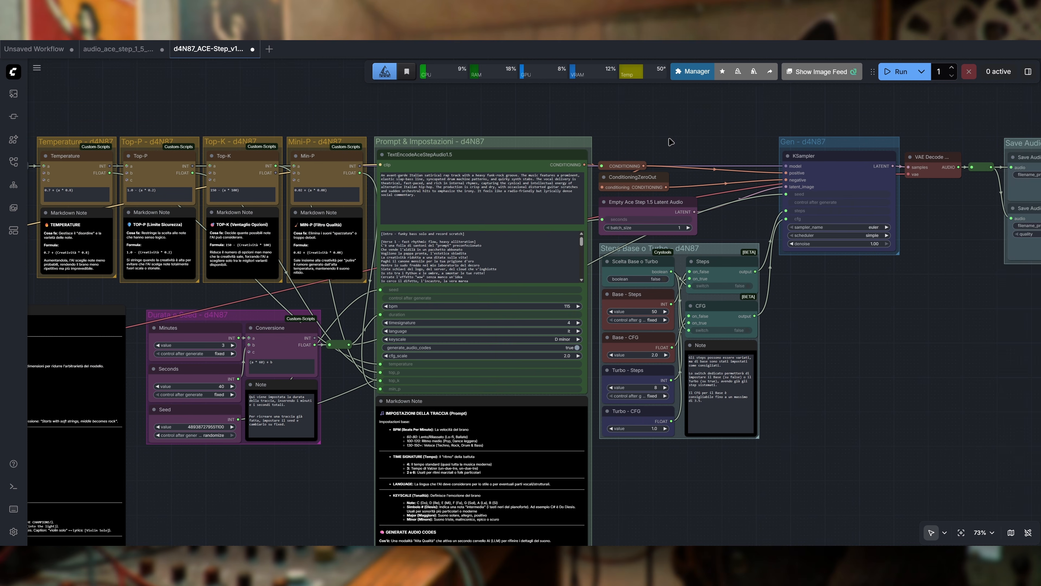
pyautogui.moveTo(671, 142); pyautogui.dragTo(643, 204)
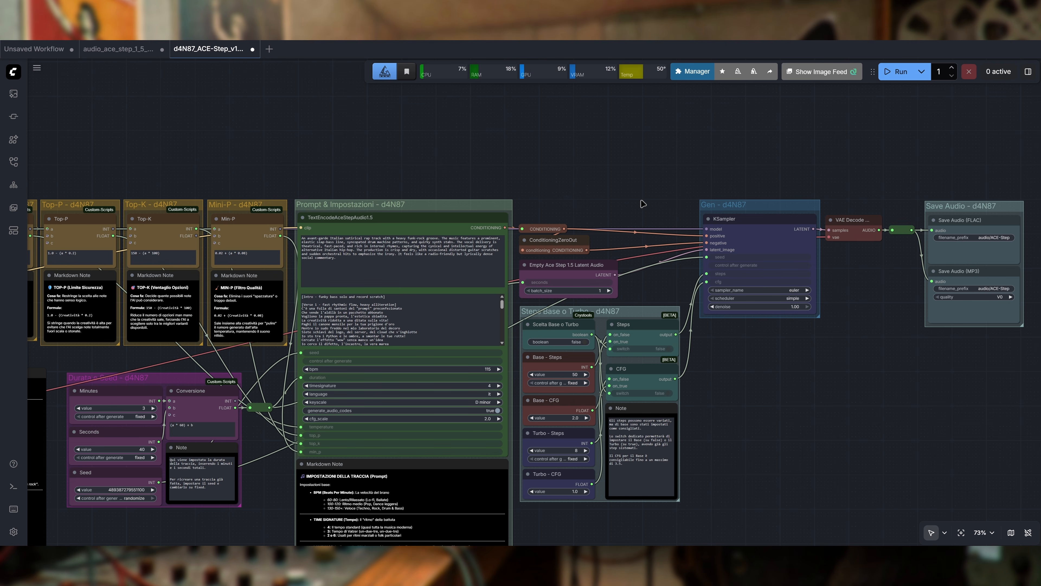
pyautogui.scroll(5, 624, 199)
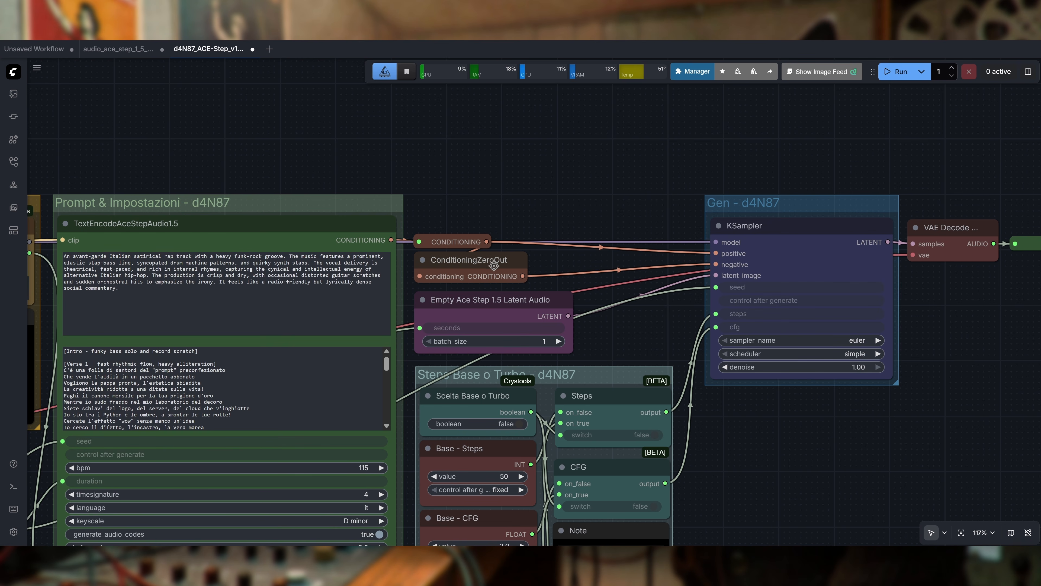
pyautogui.click(493, 264)
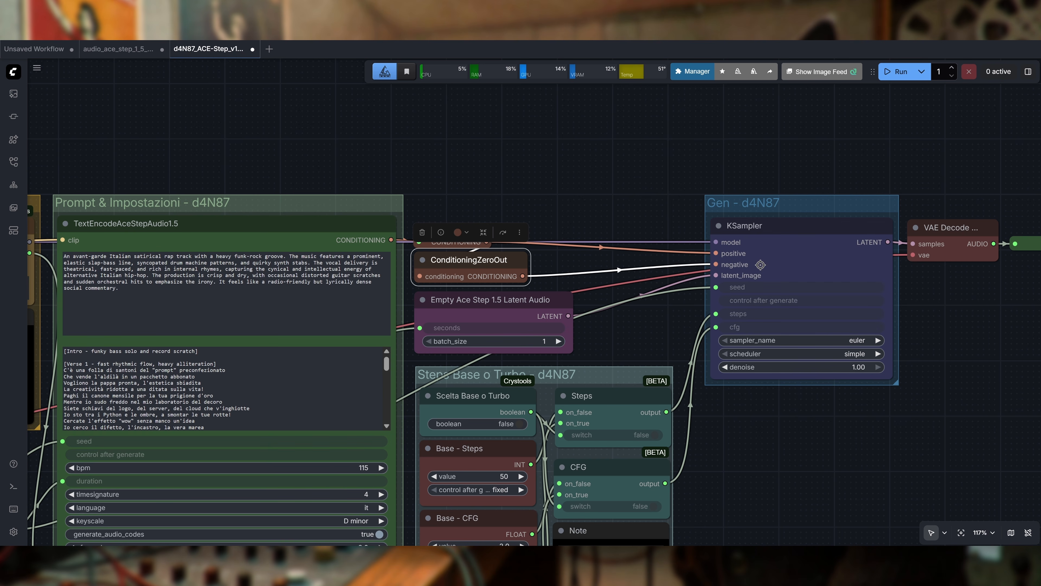
pyautogui.hscroll(3, 589, 312)
pyautogui.scroll(-1, 590, 311)
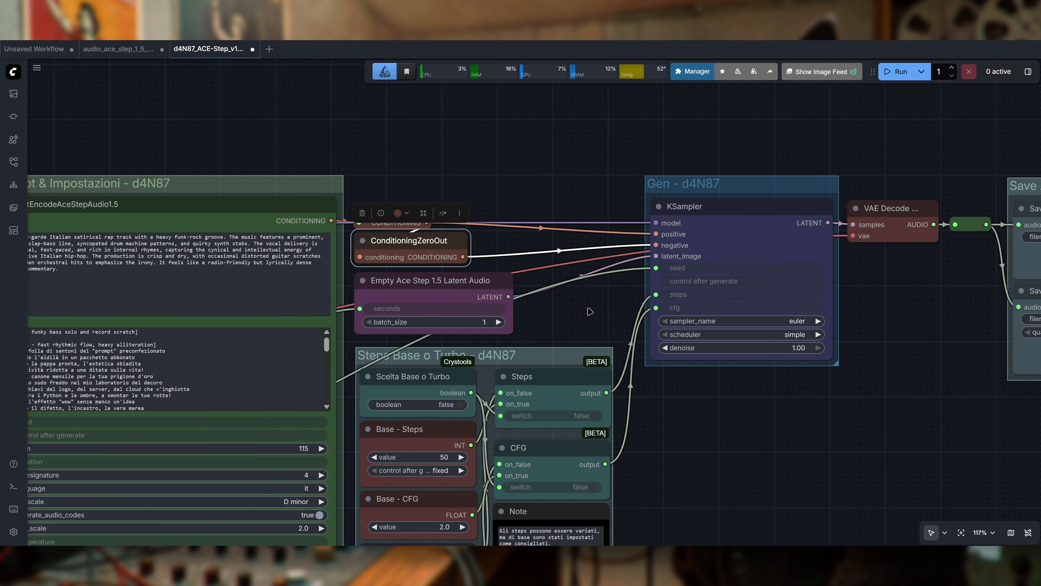
pyautogui.click(590, 312)
pyautogui.scroll(-2, 600, 293)
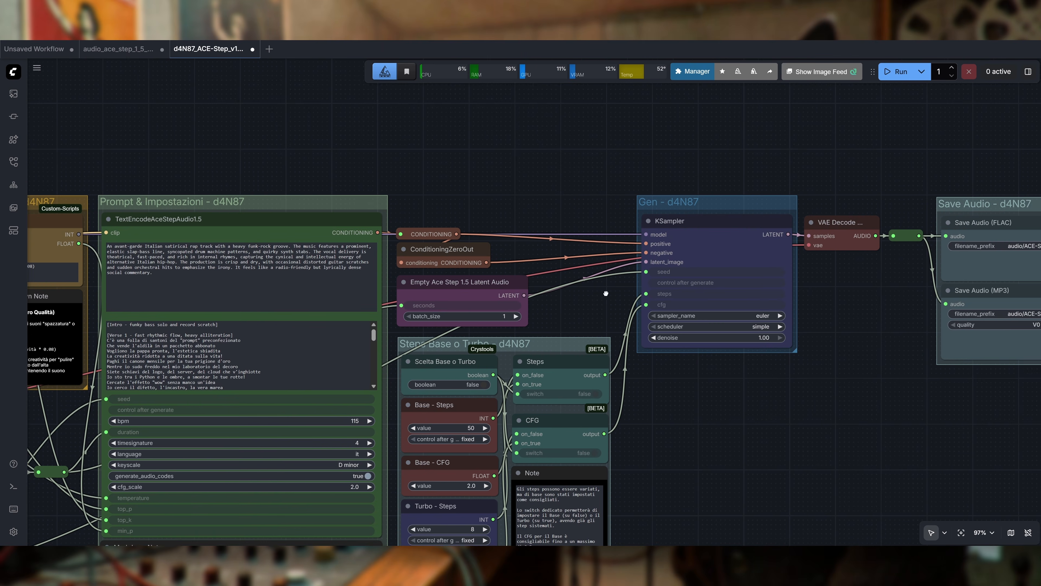
# Step: Switch the Scelta Base o Turbo boolean to true so the Turbo steps and CFG values are used
pyautogui.moveTo(601, 295); pyautogui.dragTo(624, 281)
pyautogui.moveTo(572, 194); pyautogui.dragTo(693, 143)
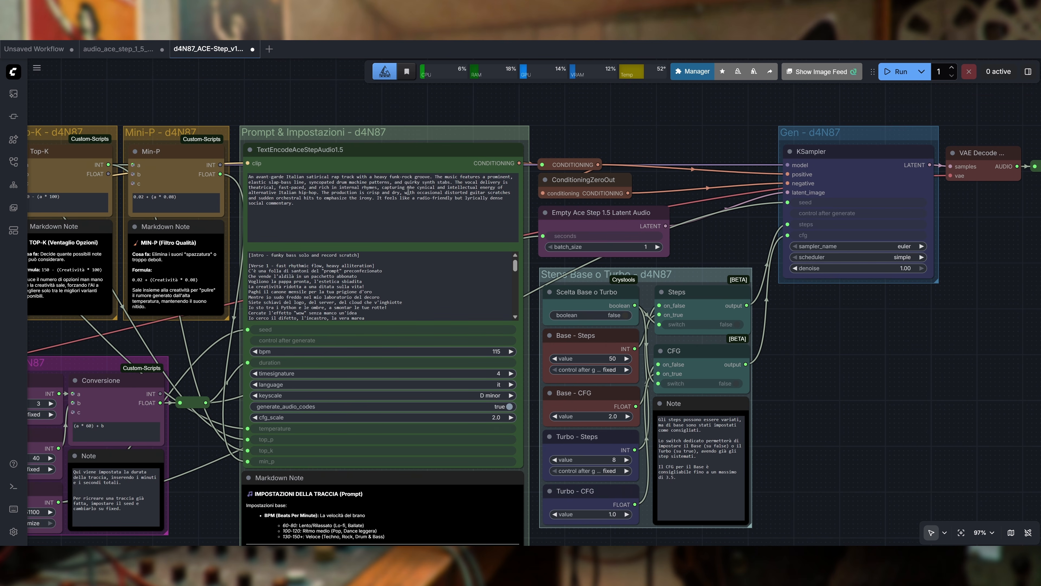
pyautogui.scroll(3, 723, 219)
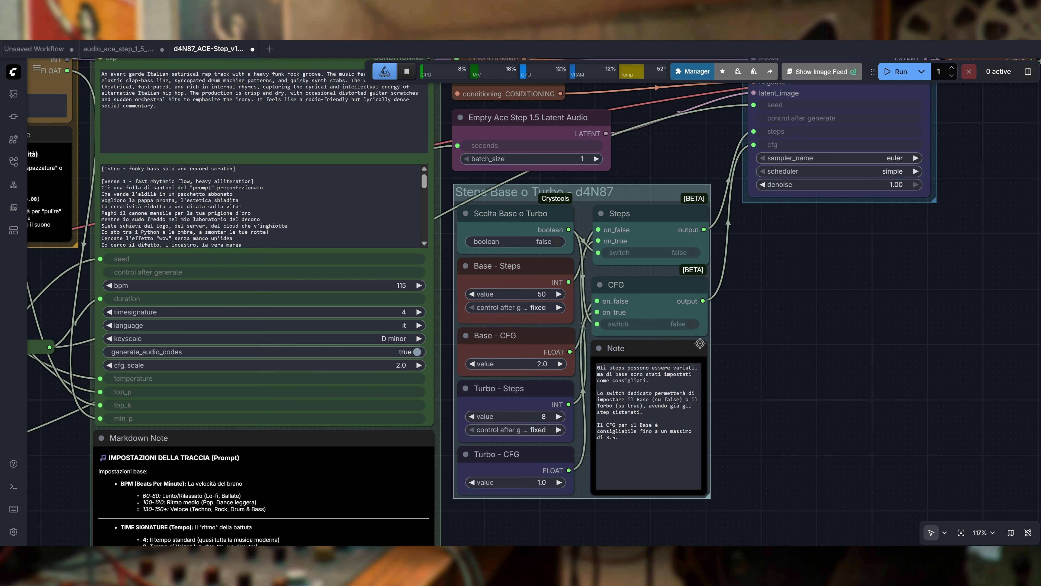
pyautogui.scroll(1, 787, 339)
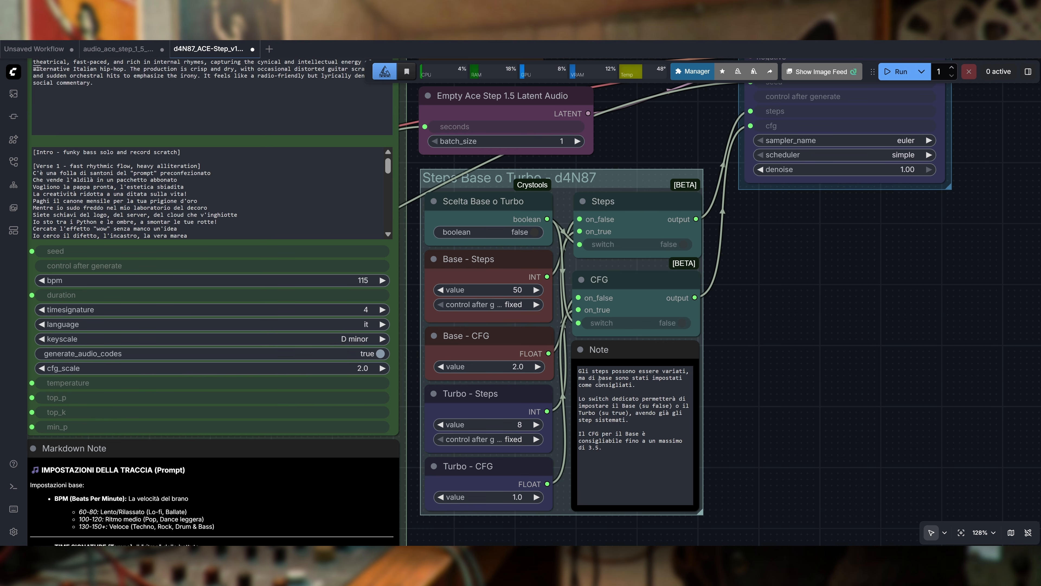
pyautogui.click(530, 230)
# Step: Set the quality of the Save Audio (MP3) node to 320k
pyautogui.scroll(-3, 686, 372)
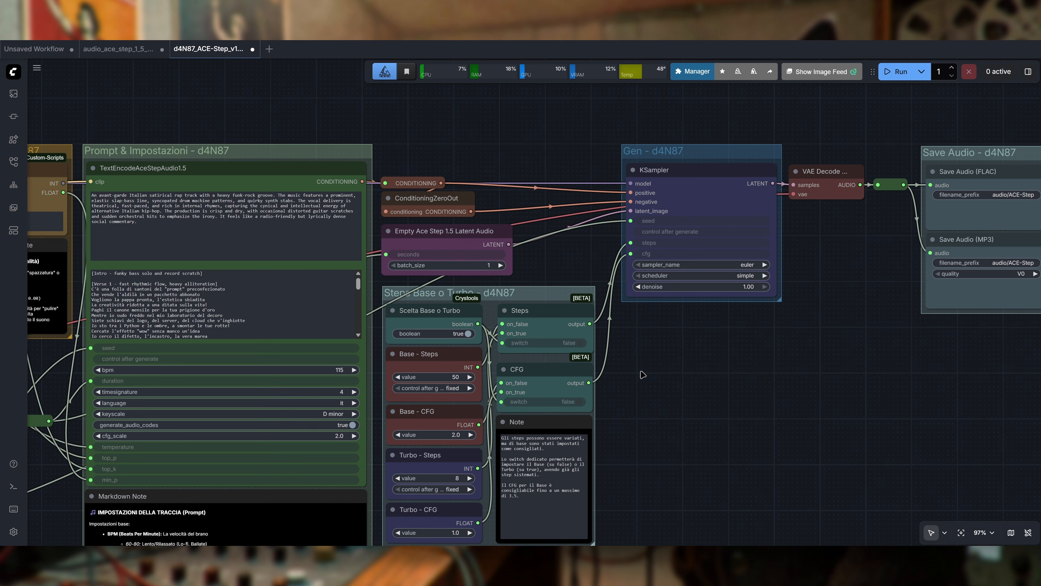
pyautogui.moveTo(737, 367); pyautogui.dragTo(715, 338)
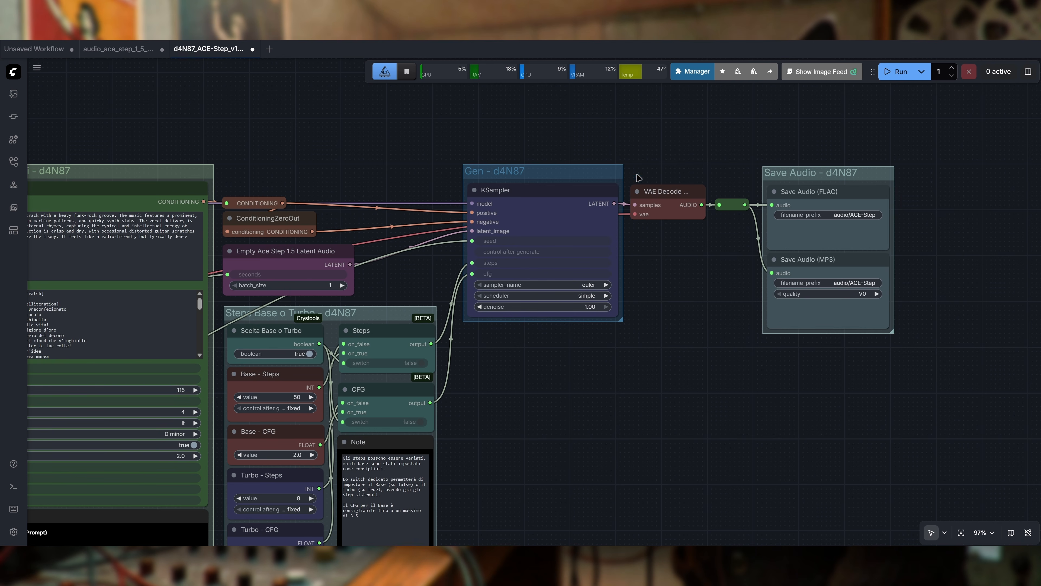
pyautogui.moveTo(667, 356); pyautogui.dragTo(498, 383)
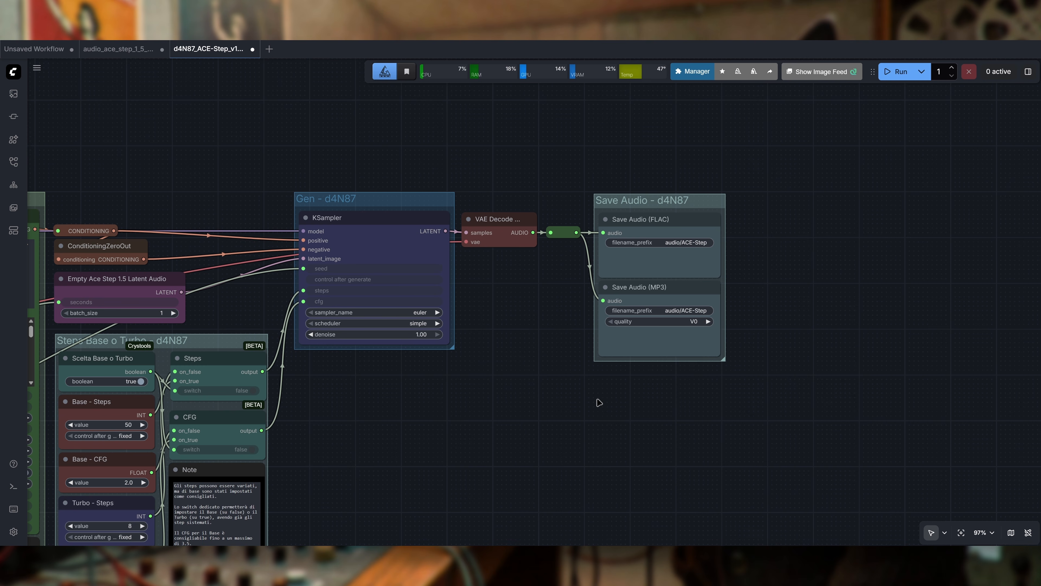
pyautogui.moveTo(599, 400); pyautogui.dragTo(625, 394)
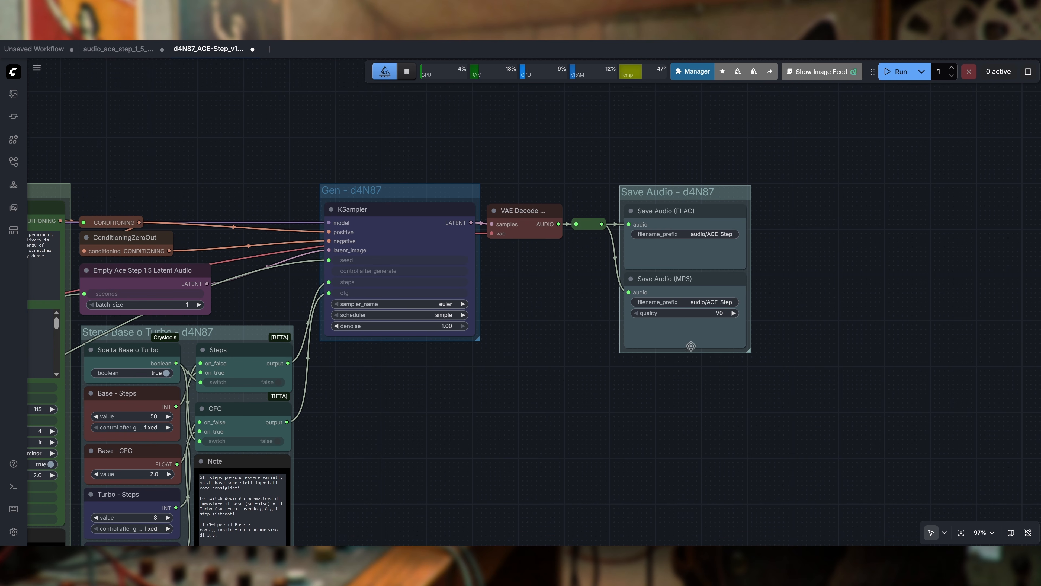
pyautogui.click(733, 313)
pyautogui.click(733, 313)
# Step: Look over the workflow from the sampling parameter groups through the prompt and Base/Turbo settings to the audio output
pyautogui.scroll(-1, 590, 404)
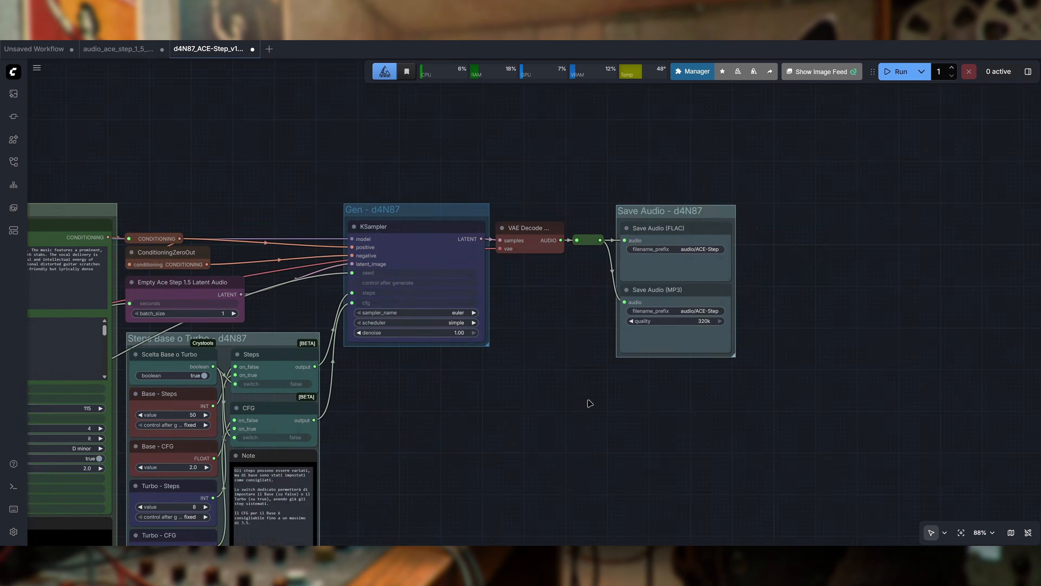
pyautogui.scroll(-1, 590, 404)
pyautogui.scroll(2, 695, 319)
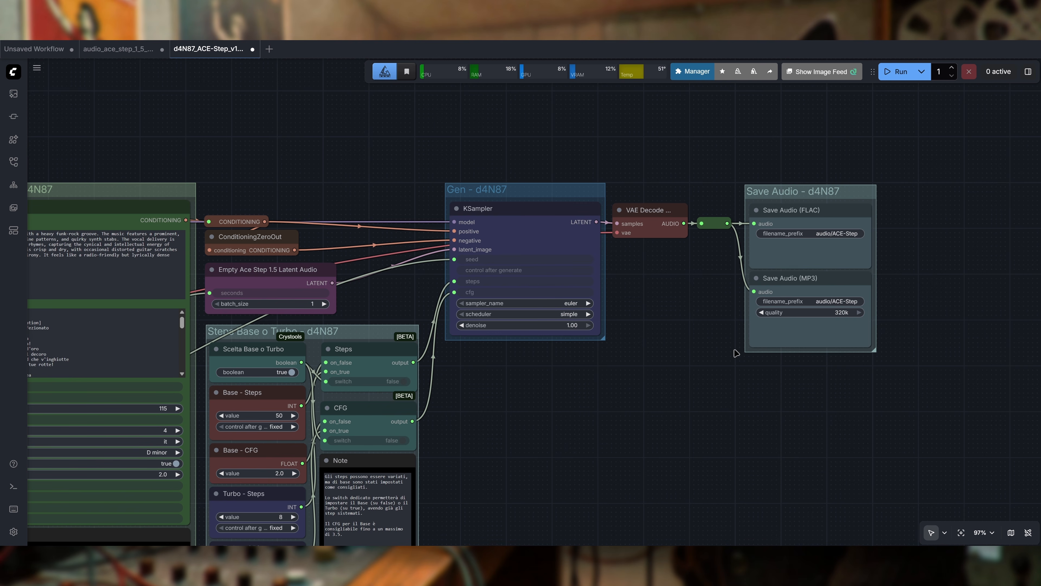
pyautogui.scroll(-1, 714, 356)
pyautogui.scroll(-1, 714, 356)
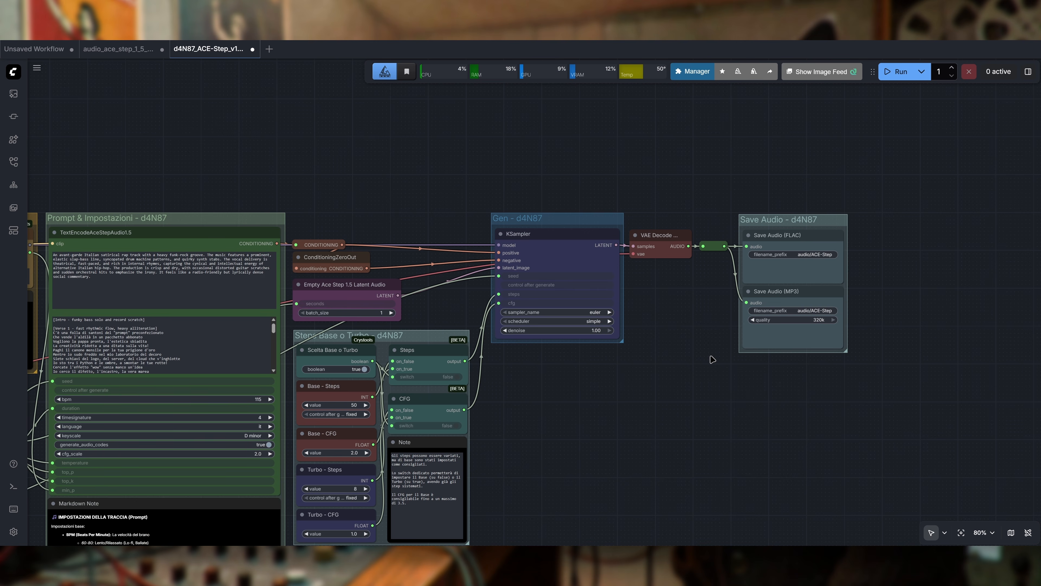
pyautogui.moveTo(688, 414); pyautogui.dragTo(697, 439)
pyautogui.scroll(3, 755, 377)
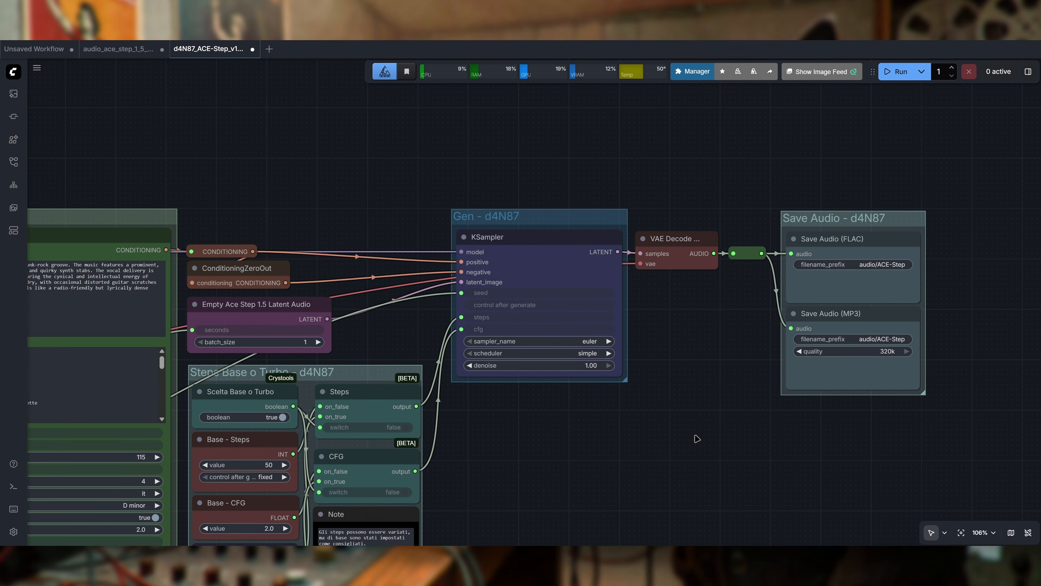
pyautogui.scroll(1, 697, 439)
pyautogui.scroll(-6, 697, 439)
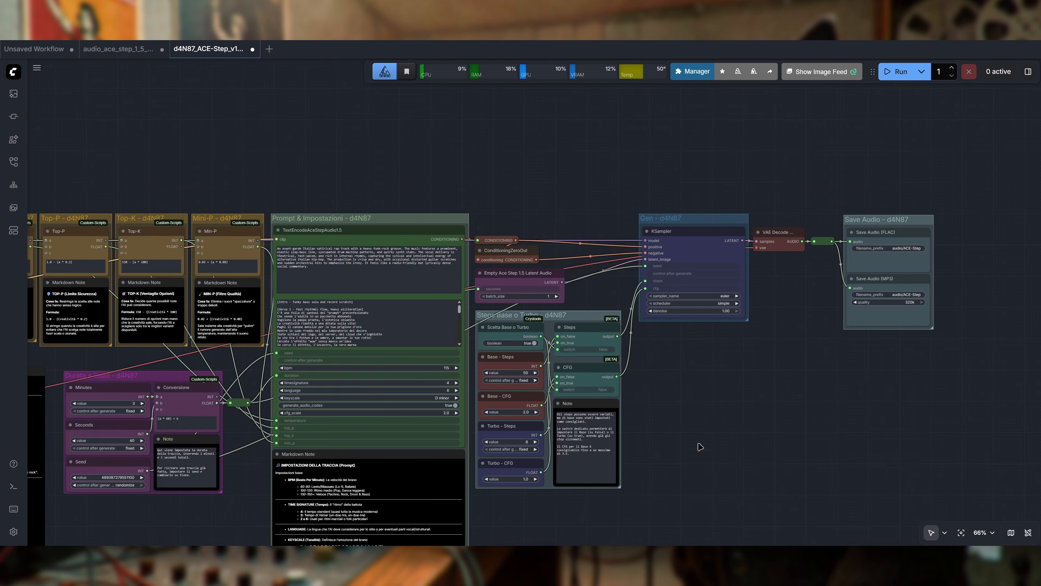
pyautogui.moveTo(697, 445); pyautogui.dragTo(818, 390)
pyautogui.scroll(-3, 816, 396)
pyautogui.moveTo(804, 451); pyautogui.dragTo(654, 412)
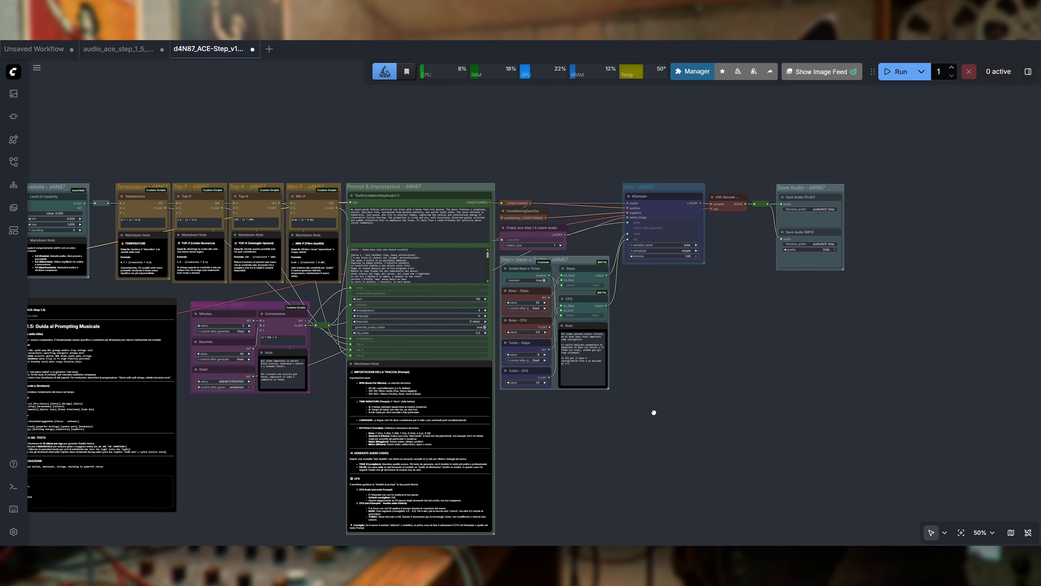
pyautogui.scroll(3, 656, 402)
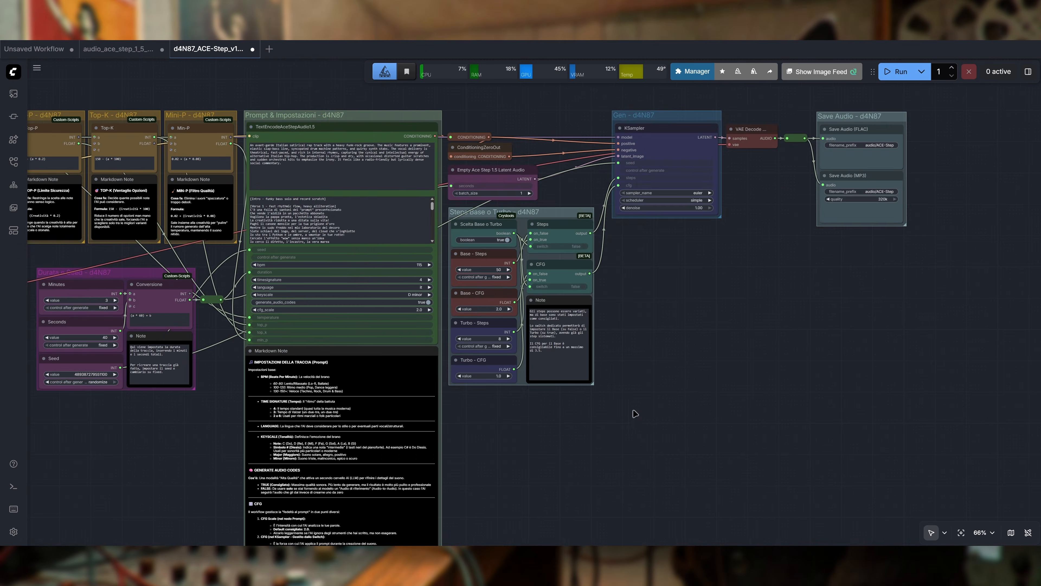
pyautogui.moveTo(633, 414); pyautogui.dragTo(811, 421)
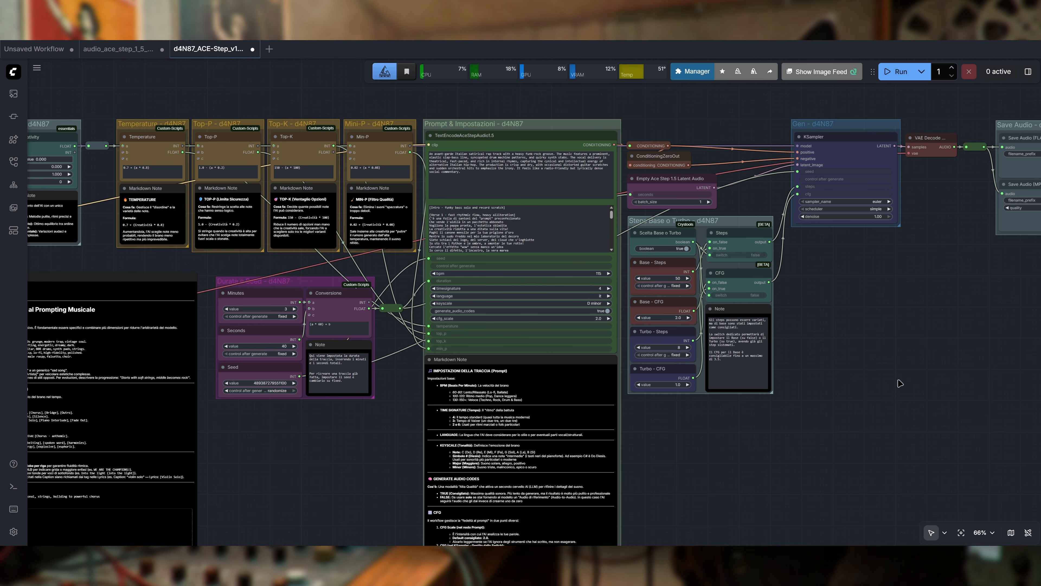
# Step: Bypass the Save Audio (MP3) node so only the FLAC version of the track gets saved
pyautogui.moveTo(961, 316); pyautogui.dragTo(717, 368)
pyautogui.moveTo(584, 374); pyautogui.dragTo(526, 412)
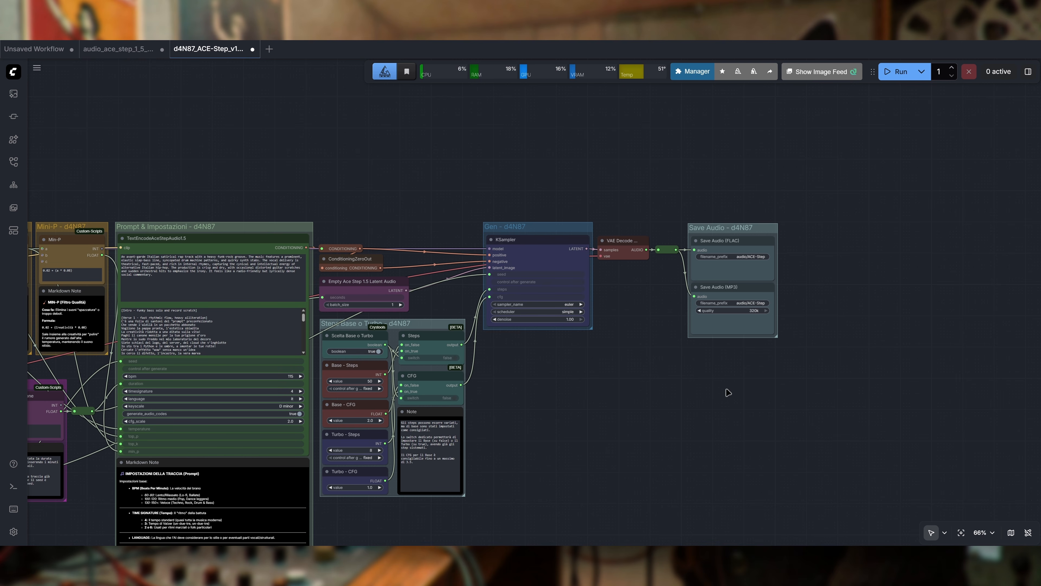
pyautogui.scroll(5, 728, 392)
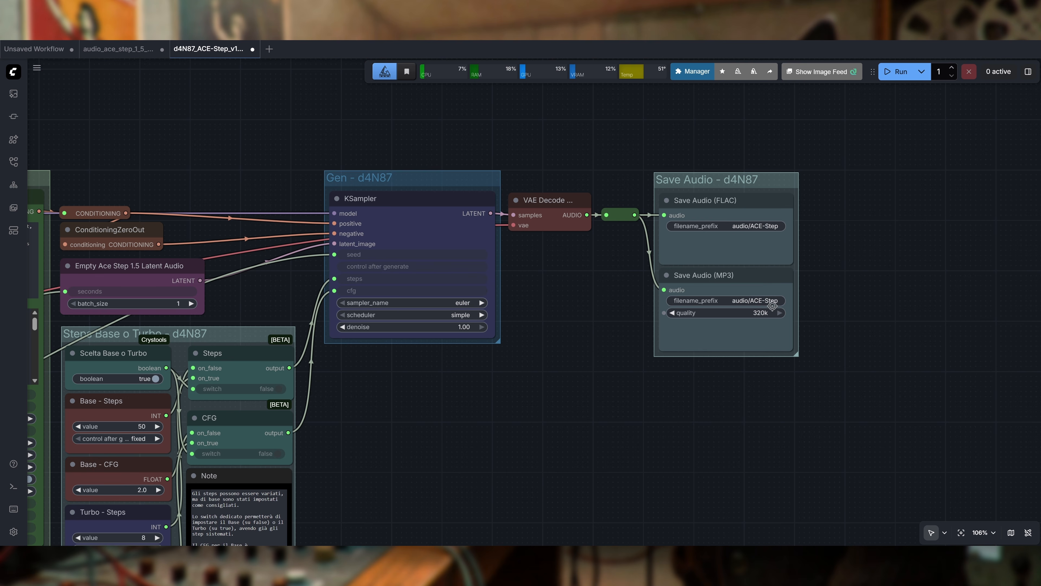
pyautogui.click(756, 272)
pyautogui.hotkey('ctrl', 'b')
pyautogui.click(766, 407)
# Step: Review the whole chain from the model, CLIP and VAE loaders through creativity, duration and prompt settings to the KSampler
pyautogui.scroll(-2, 630, 366)
pyautogui.scroll(-5, 629, 366)
pyautogui.moveTo(579, 456); pyautogui.dragTo(920, 333)
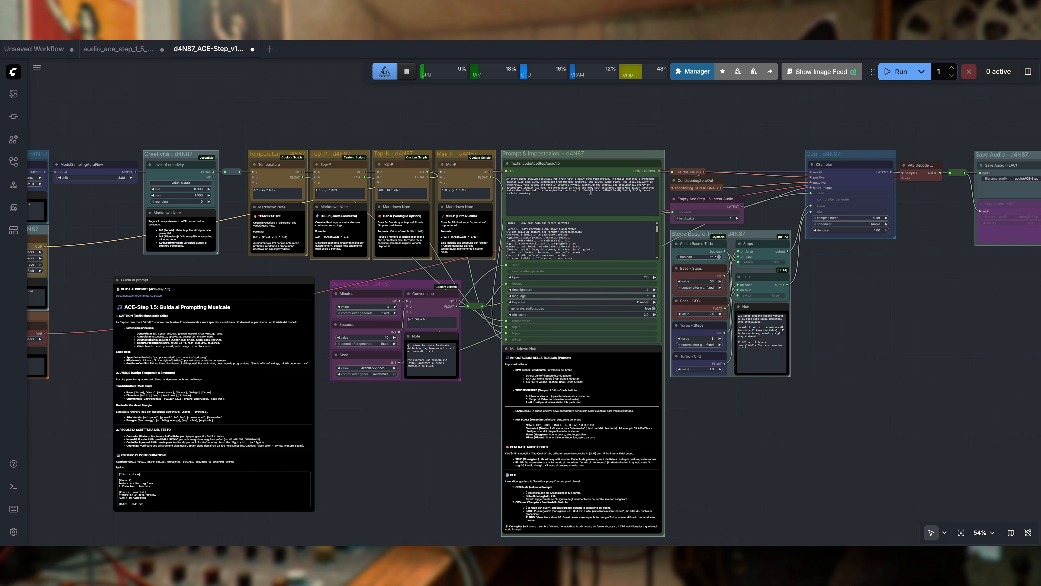
pyautogui.moveTo(99, 269); pyautogui.dragTo(188, 273)
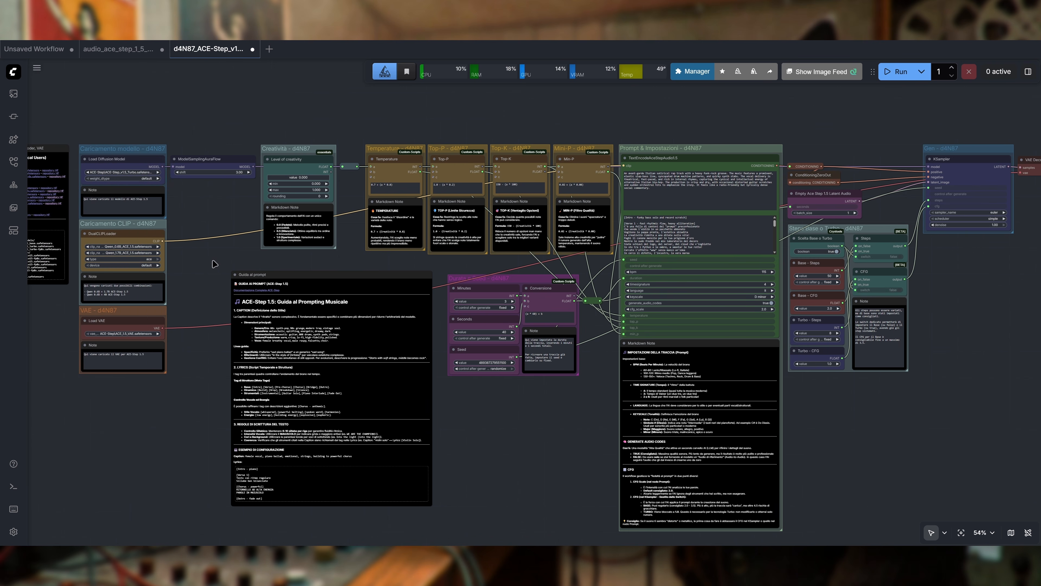
pyautogui.scroll(2, 182, 284)
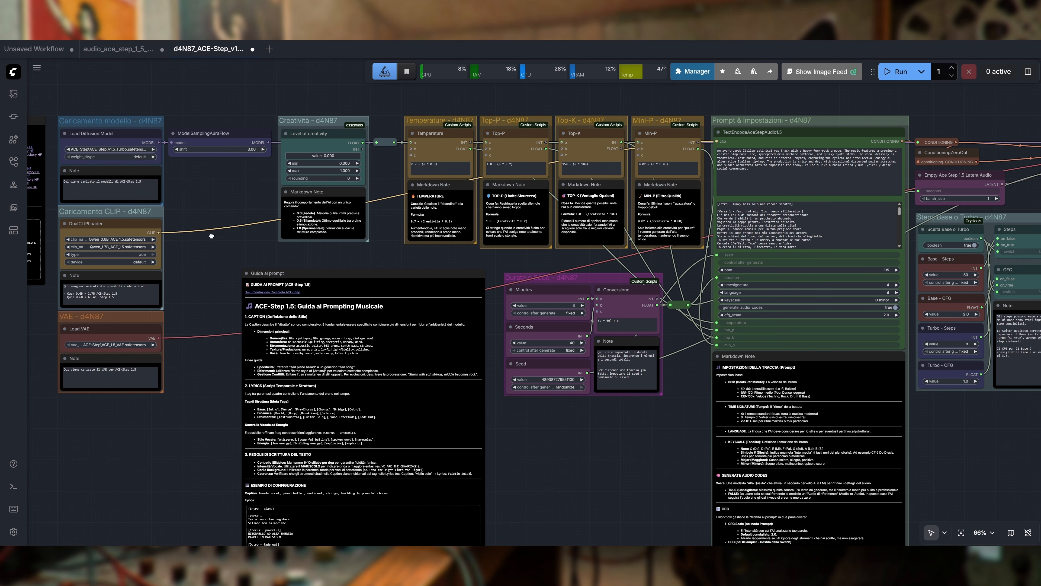
pyautogui.moveTo(238, 237); pyautogui.dragTo(147, 261)
pyautogui.moveTo(870, 121); pyautogui.dragTo(671, 133)
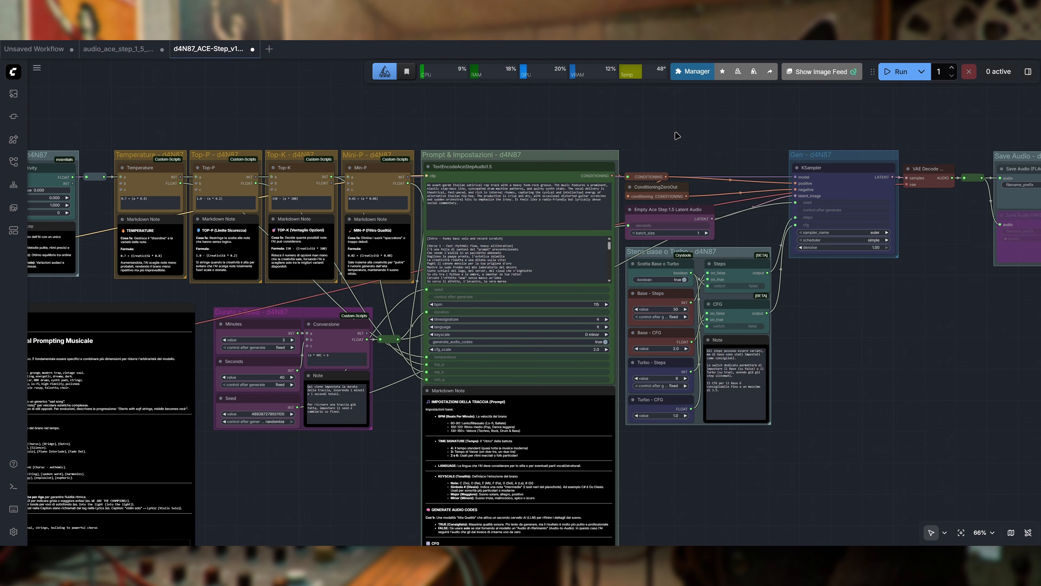
pyautogui.scroll(2, 677, 136)
pyautogui.moveTo(659, 149); pyautogui.dragTo(776, 146)
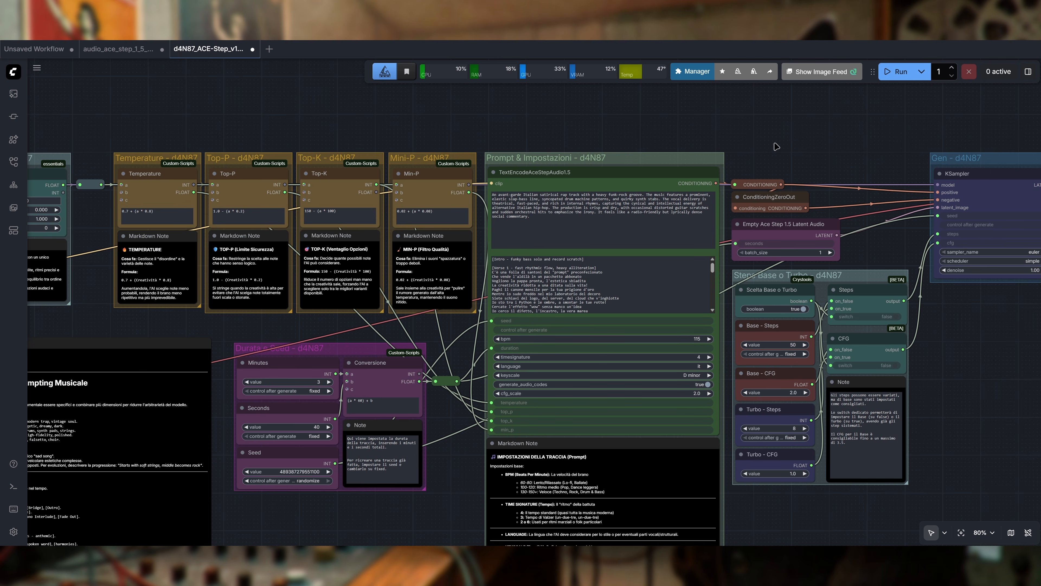
pyautogui.moveTo(437, 114); pyautogui.dragTo(784, 145)
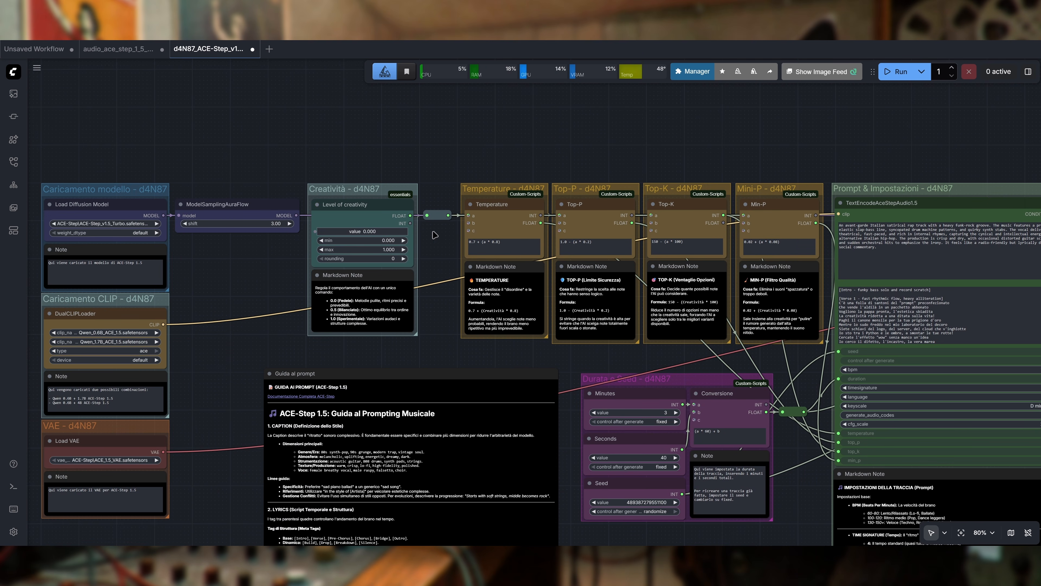
pyautogui.moveTo(810, 134); pyautogui.dragTo(483, 135)
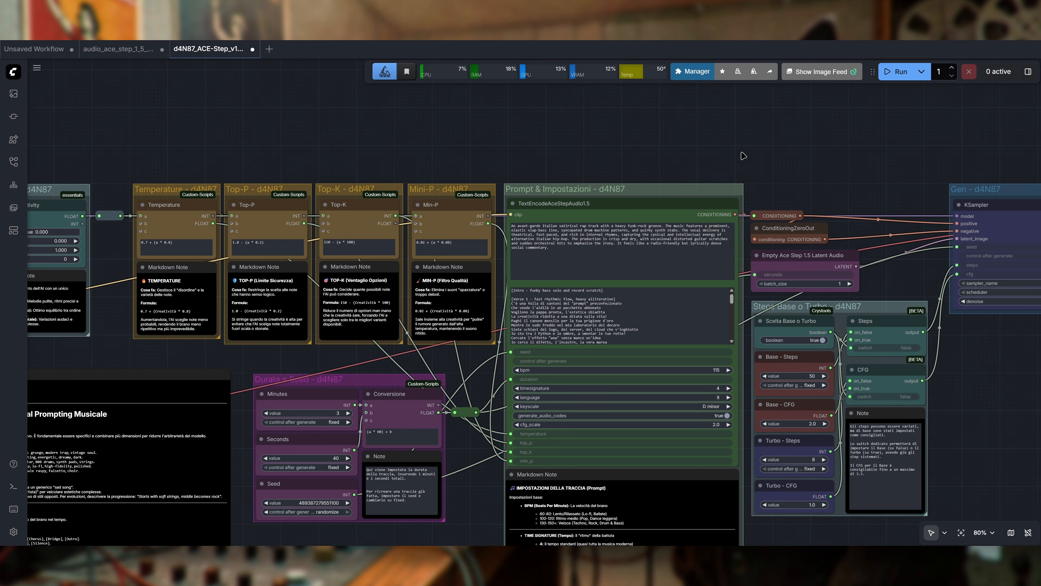
pyautogui.moveTo(835, 146); pyautogui.dragTo(698, 121)
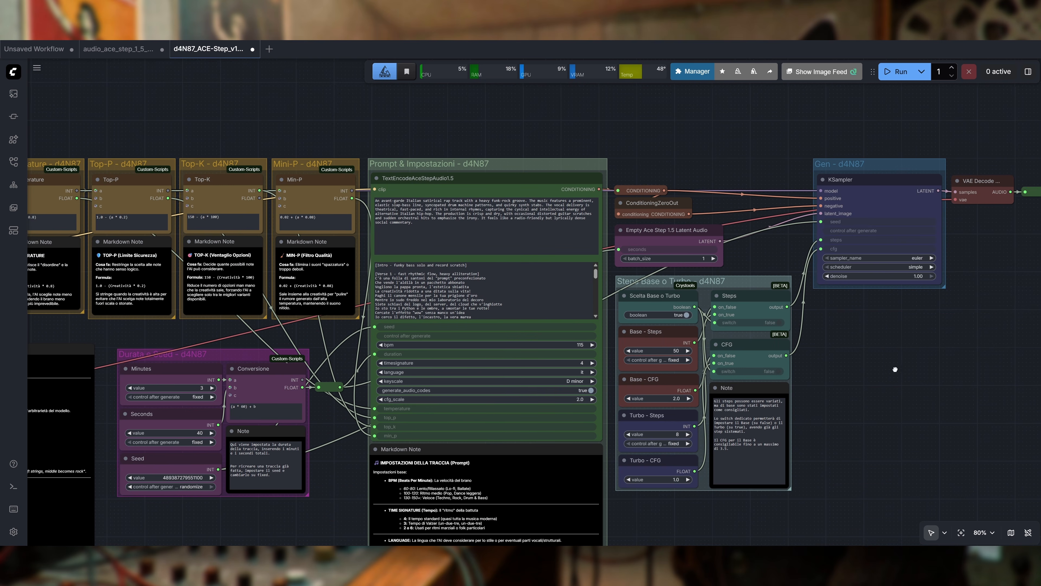
# Step: Check the overall graph layout, and review the caption, lyrics and music settings in the TextEncodeAceStepAudio1.5 node
pyautogui.scroll(-5, 894, 364)
pyautogui.scroll(-5, 883, 352)
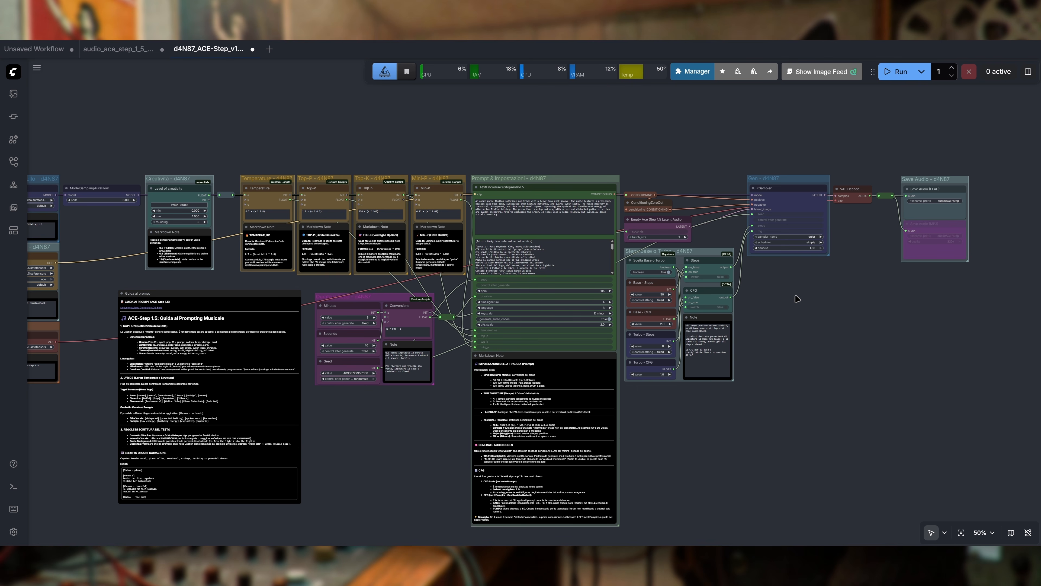
pyautogui.scroll(1, 779, 392)
pyautogui.moveTo(758, 437); pyautogui.dragTo(780, 425)
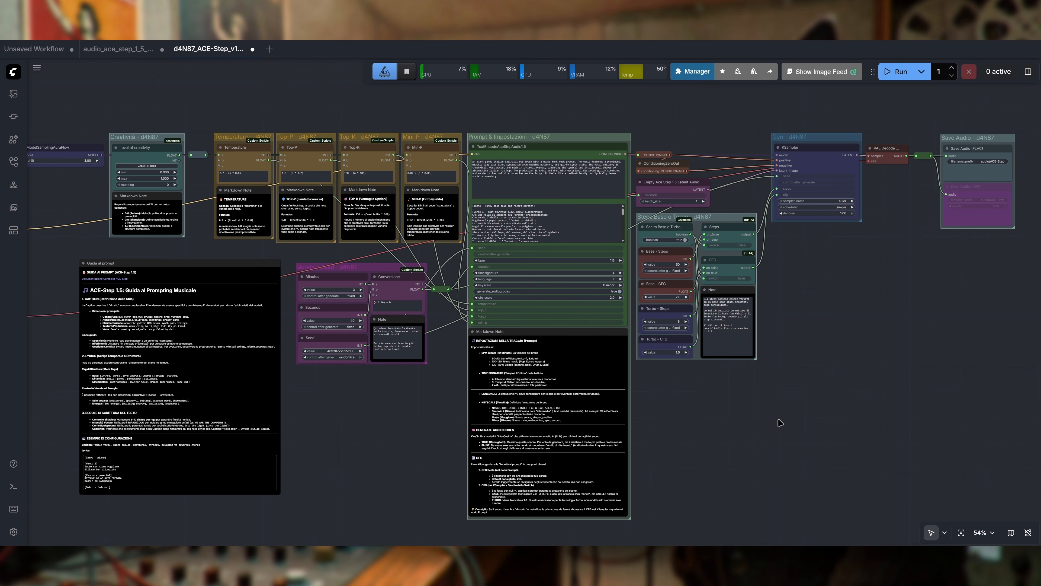
pyautogui.moveTo(778, 413); pyautogui.dragTo(808, 472)
pyautogui.scroll(7, 630, 219)
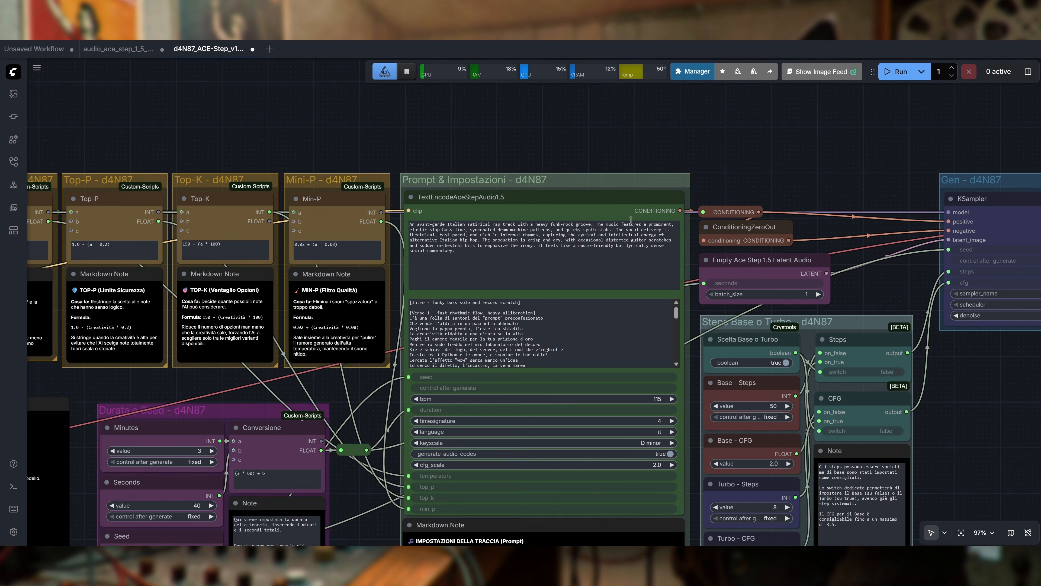
pyautogui.scroll(2, 631, 219)
pyautogui.moveTo(819, 167); pyautogui.dragTo(830, 150)
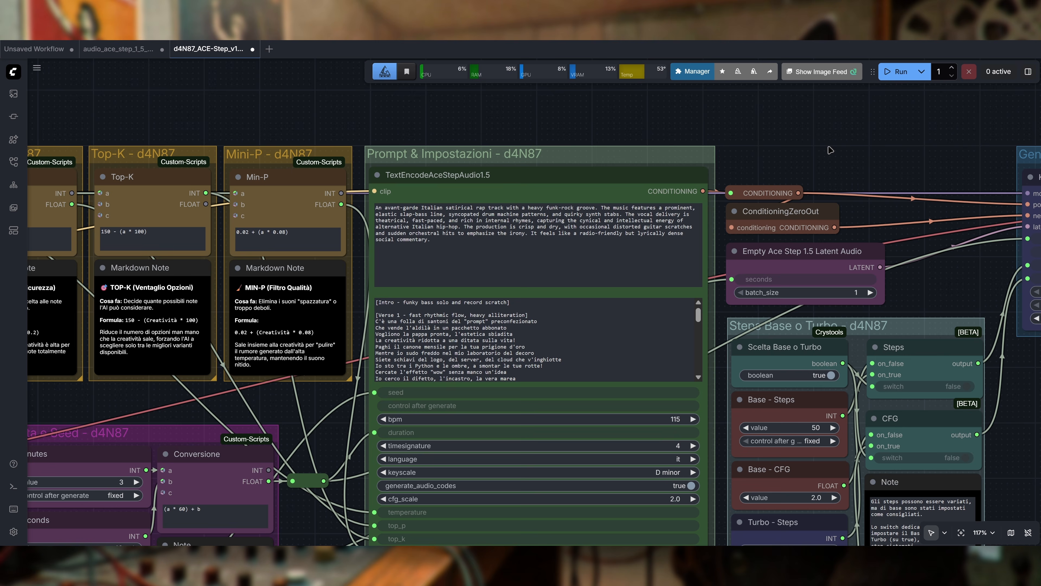
# Step: Read the song lyrics in the TextEncodeAceStepAudio1.5 node from the intro into Verse 2, then return to their beginning
pyautogui.scroll(-4, 828, 154)
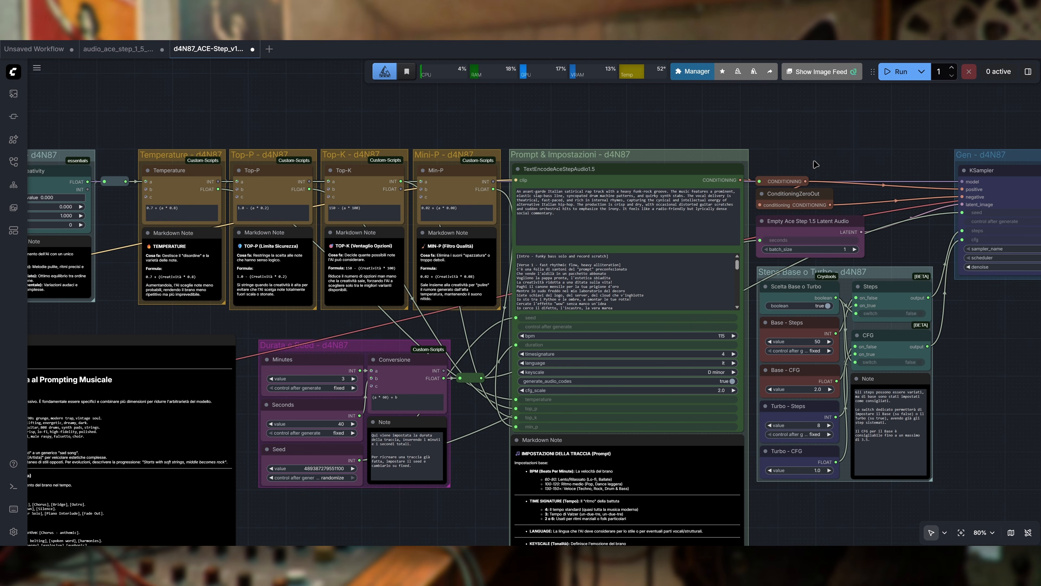
pyautogui.moveTo(850, 173); pyautogui.dragTo(835, 153)
pyautogui.scroll(1, 547, 283)
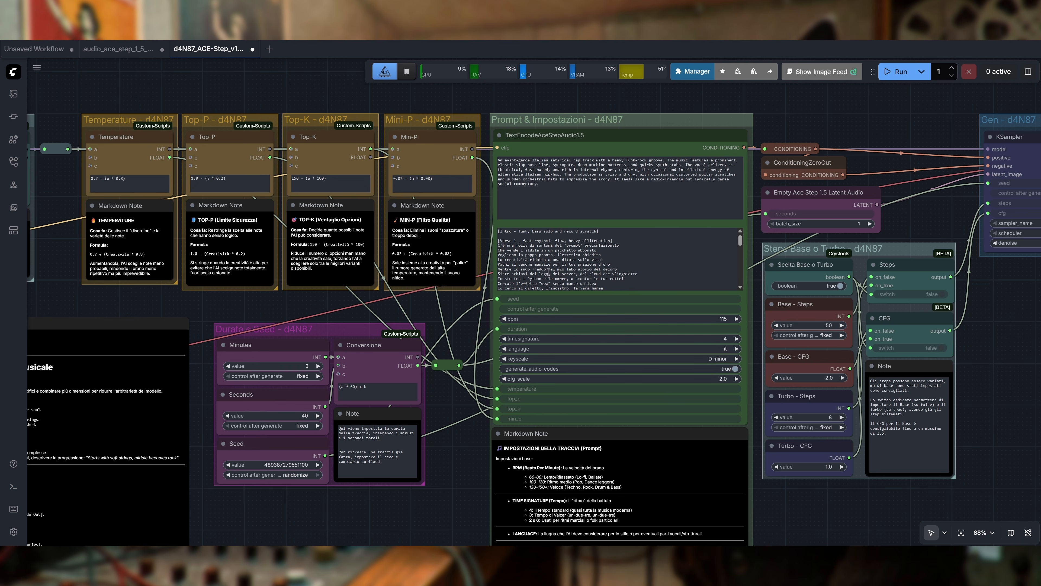
pyautogui.scroll(3, 487, 315)
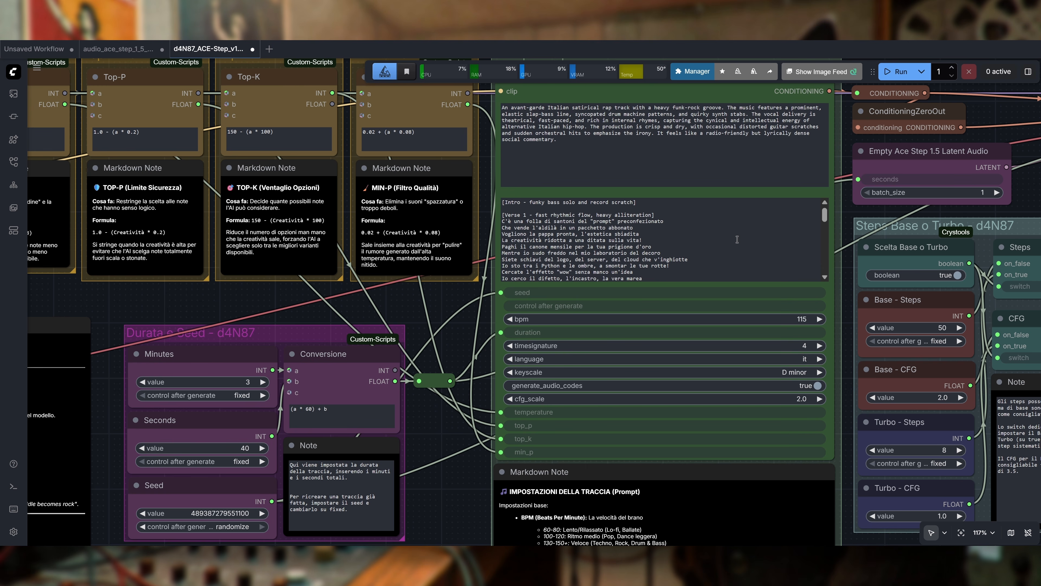
pyautogui.scroll(-3, 739, 239)
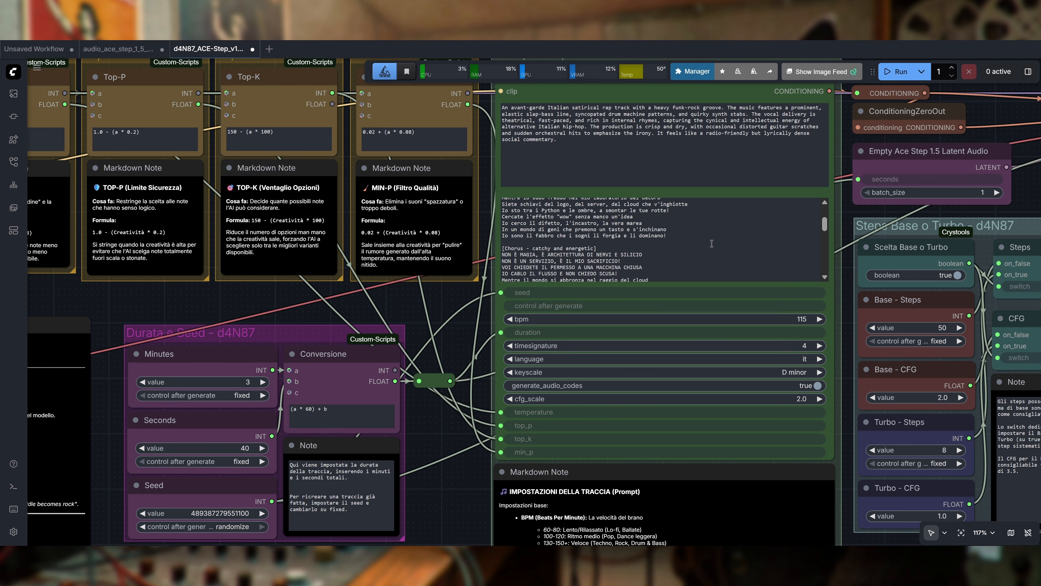
pyautogui.scroll(-3, 712, 243)
pyautogui.scroll(-5, 452, 334)
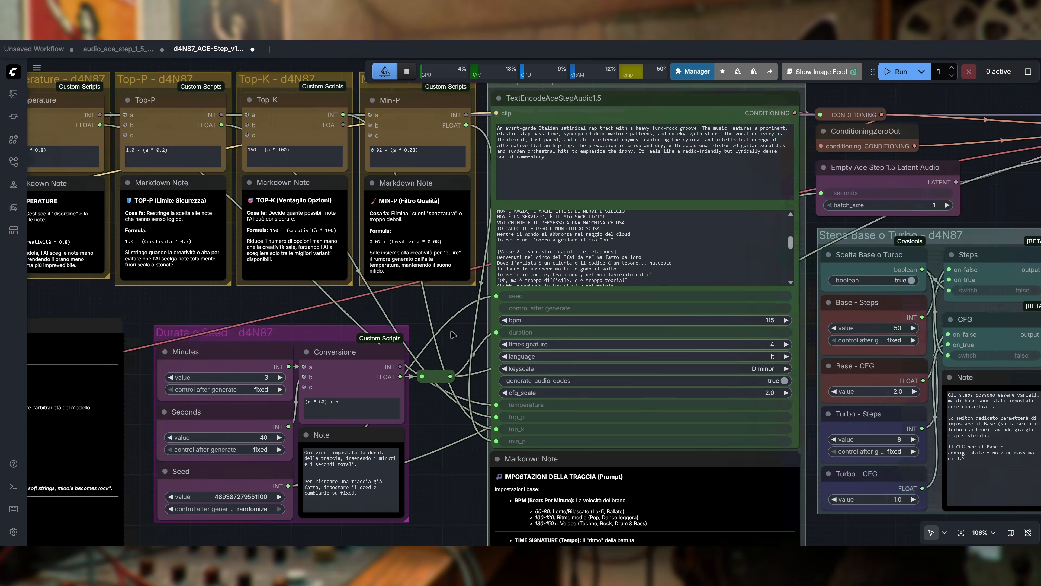
pyautogui.scroll(4, 722, 193)
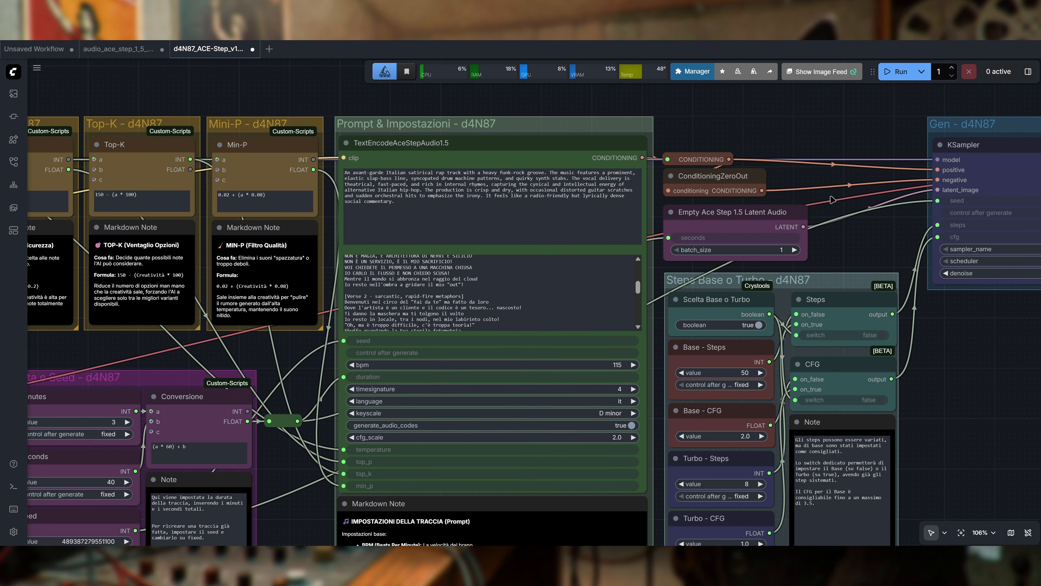
pyautogui.scroll(-2, 831, 199)
pyautogui.moveTo(947, 348); pyautogui.dragTo(868, 328)
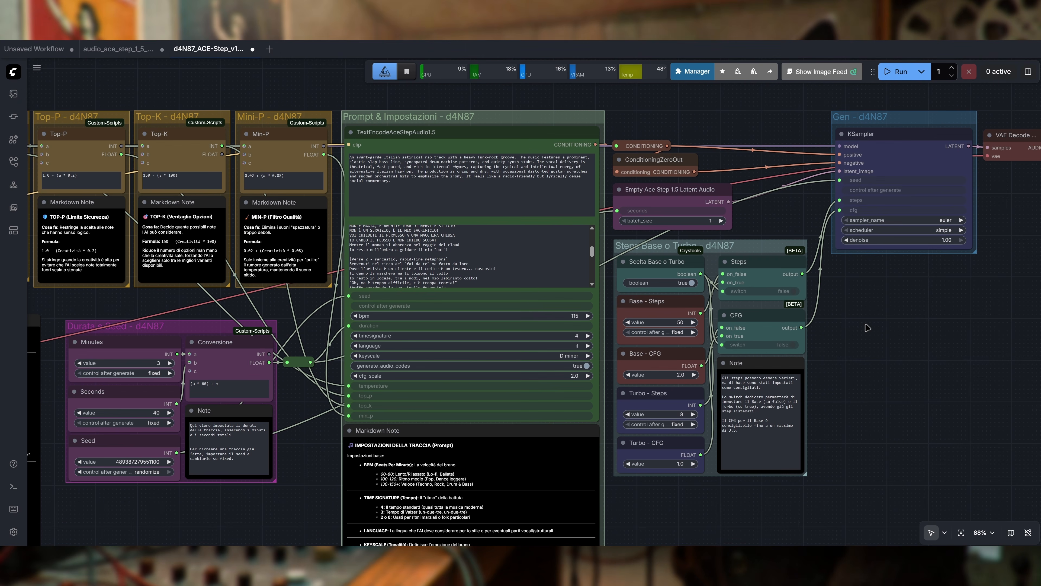
pyautogui.scroll(-2, 873, 338)
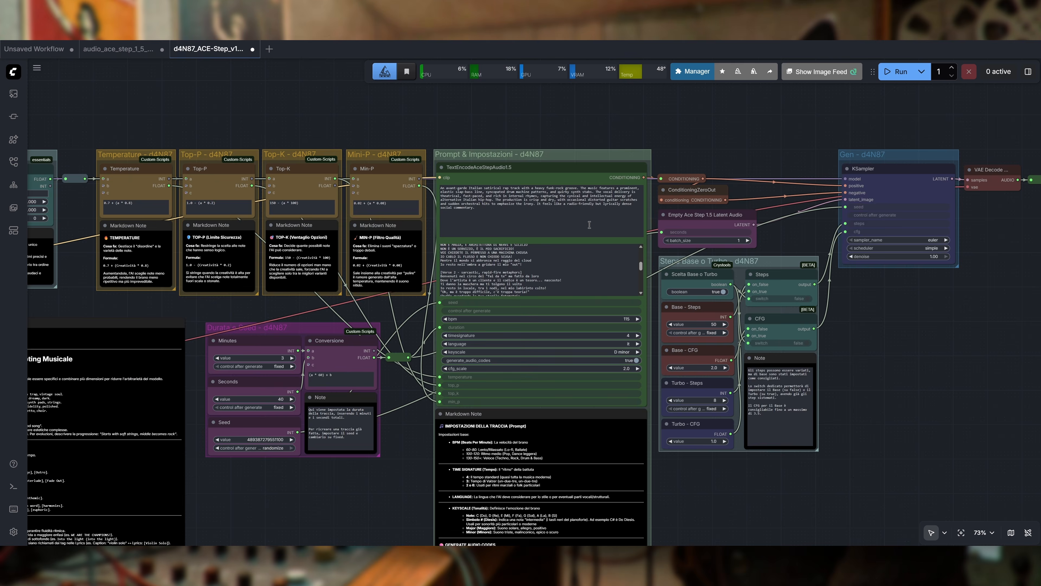
pyautogui.scroll(3, 592, 220)
pyautogui.scroll(3, 639, 295)
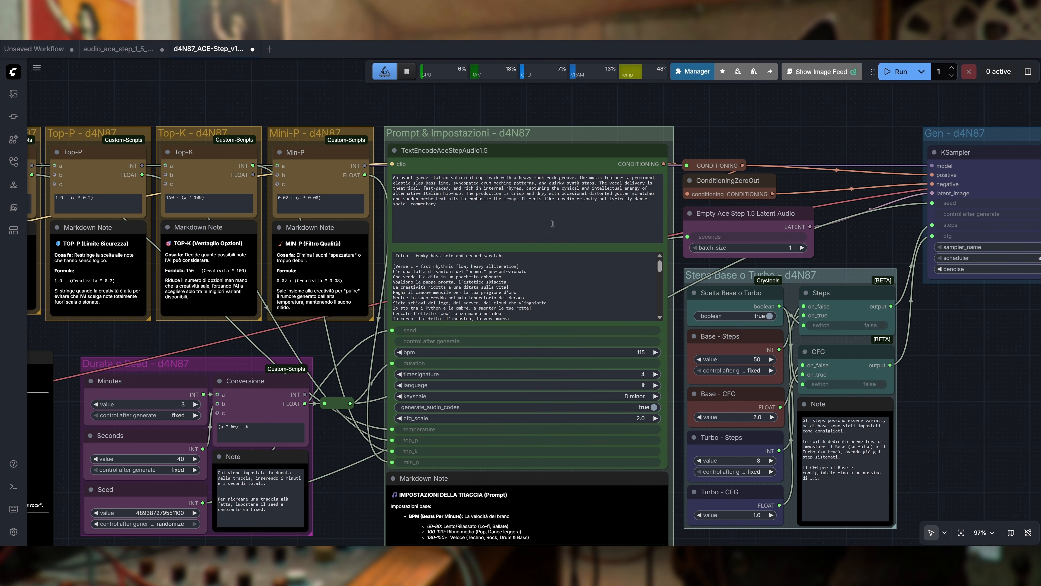
# Step: Survey the whole workflow from the Base/Turbo steps, KSampler and audio output back to the prompting guide and model loaders
pyautogui.scroll(-1, 759, 261)
pyautogui.moveTo(987, 362); pyautogui.dragTo(873, 317)
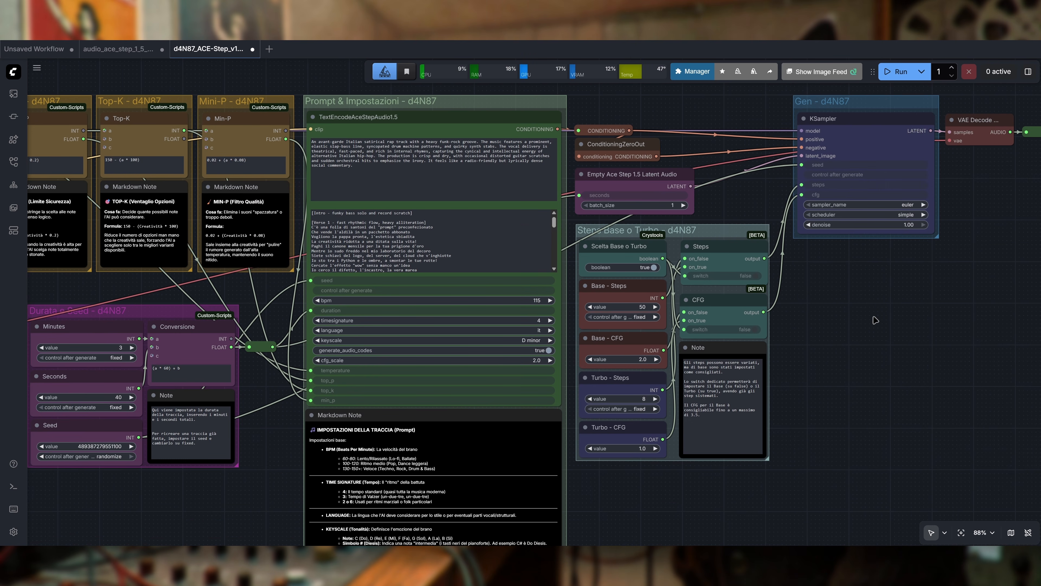
pyautogui.scroll(-2, 875, 320)
pyautogui.moveTo(893, 372); pyautogui.dragTo(861, 353)
pyautogui.scroll(-2, 799, 379)
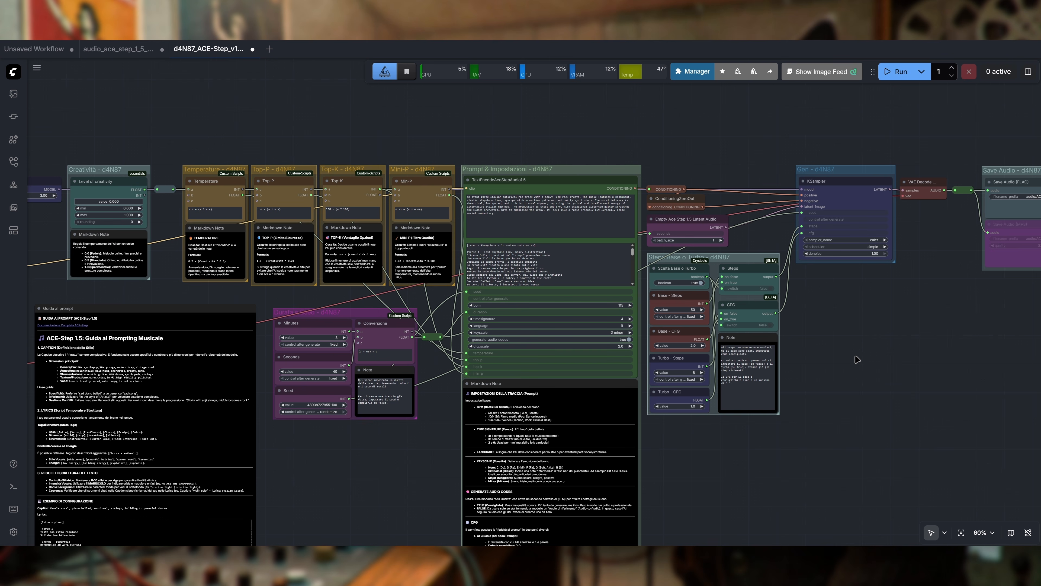
pyautogui.moveTo(862, 342); pyautogui.dragTo(874, 299)
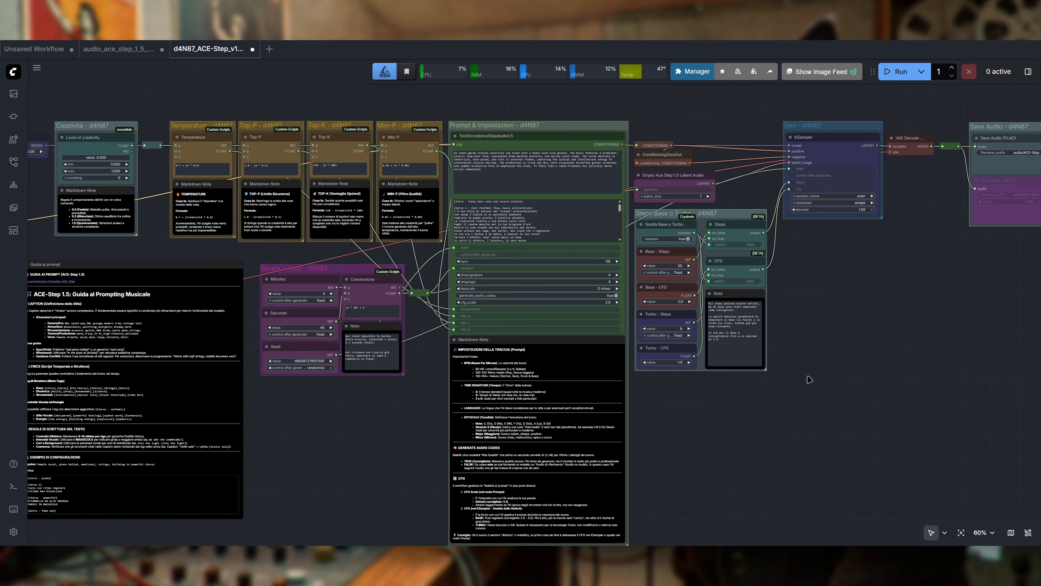
pyautogui.moveTo(373, 413); pyautogui.dragTo(544, 400)
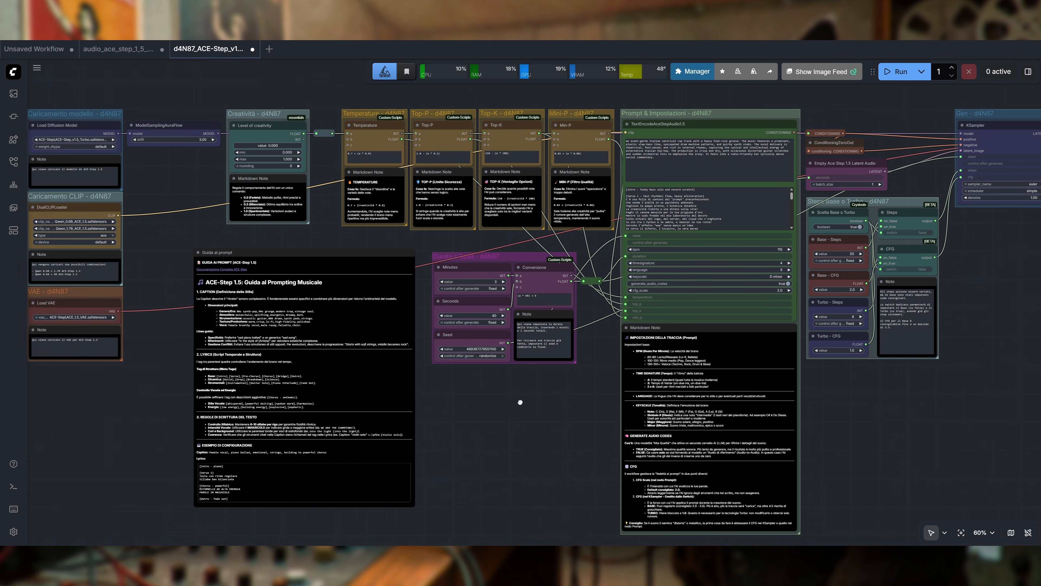
pyautogui.moveTo(454, 409); pyautogui.dragTo(164, 443)
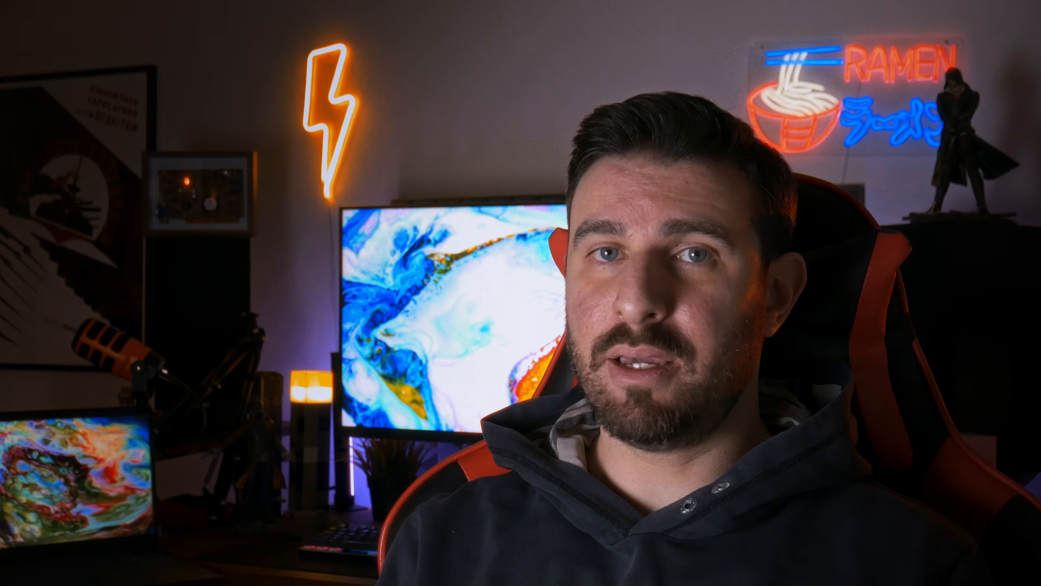